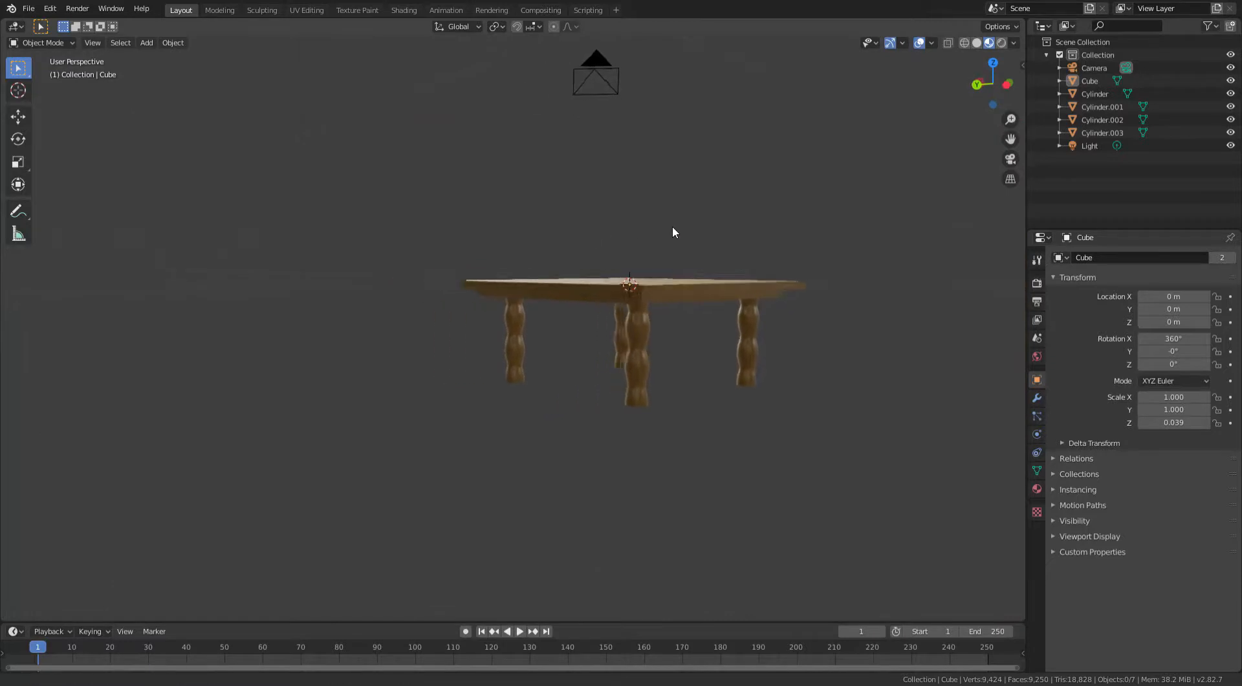
# - Add a new cube mesh to the scene beside the existing table
pyautogui.scroll(4, 608, 234)
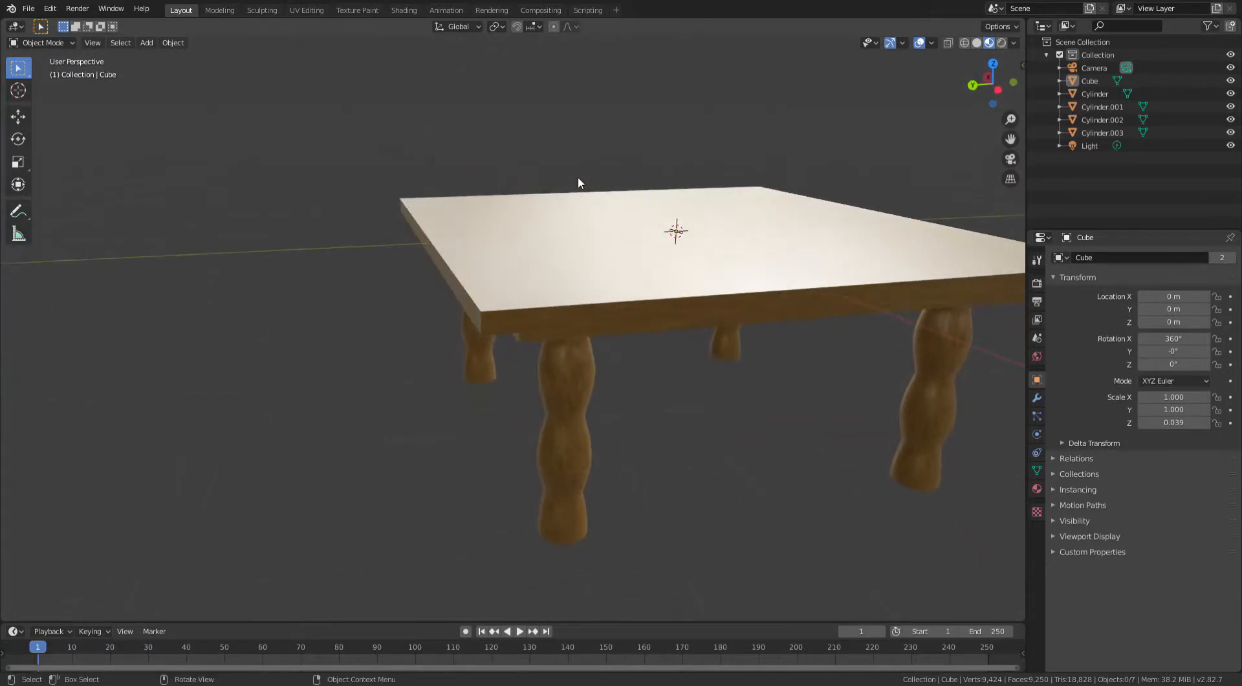
pyautogui.moveTo(503, 210); pyautogui.dragTo(523, 214, button='middle')
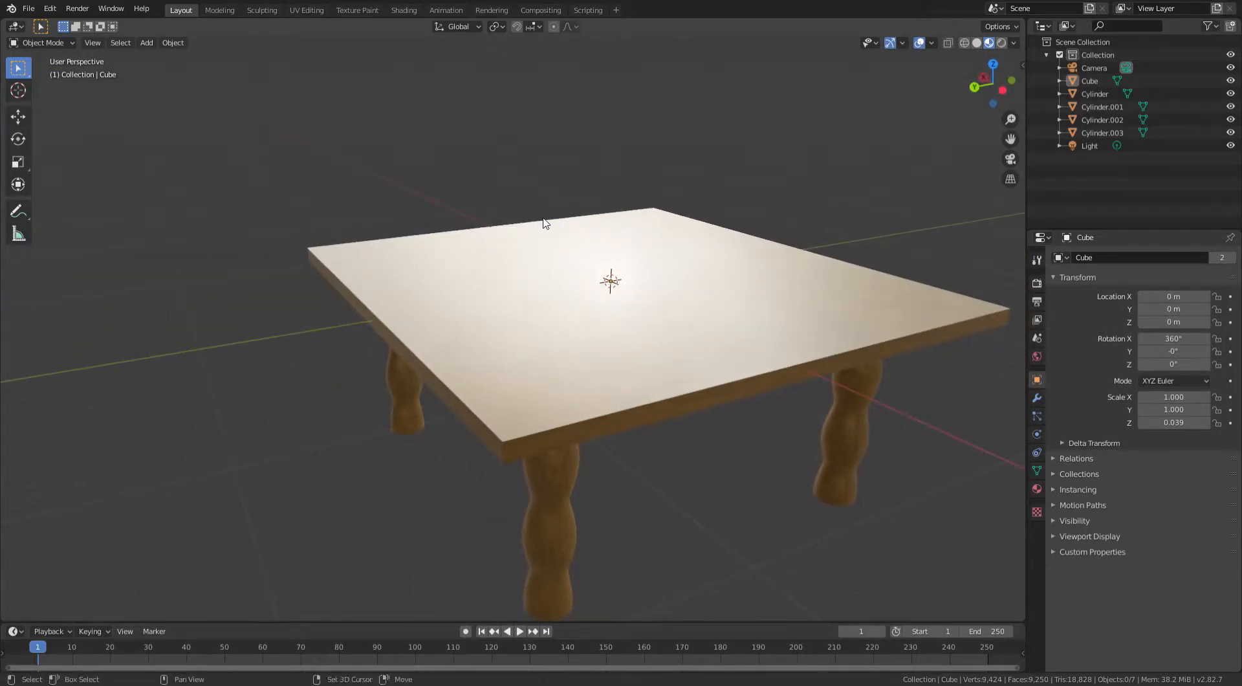
pyautogui.hotkey('shift', 'a')
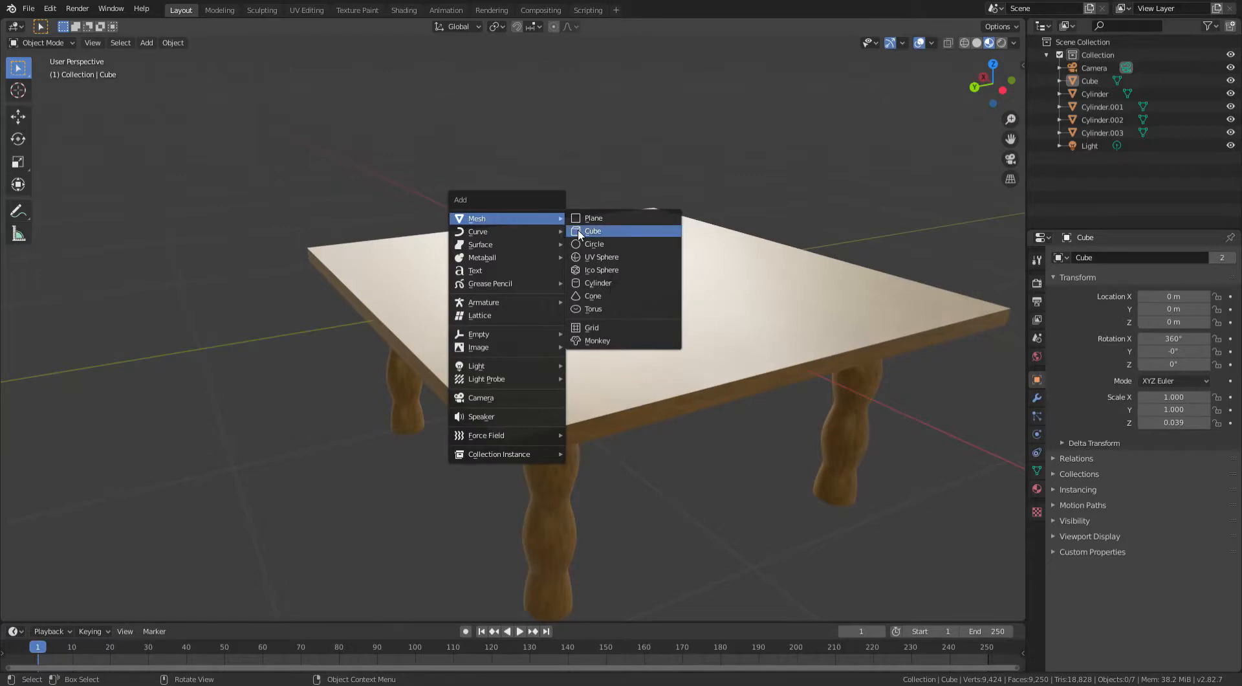
pyautogui.click(579, 234)
pyautogui.scroll(-3, 639, 225)
pyautogui.scroll(2, 744, 258)
pyautogui.scroll(3, 745, 259)
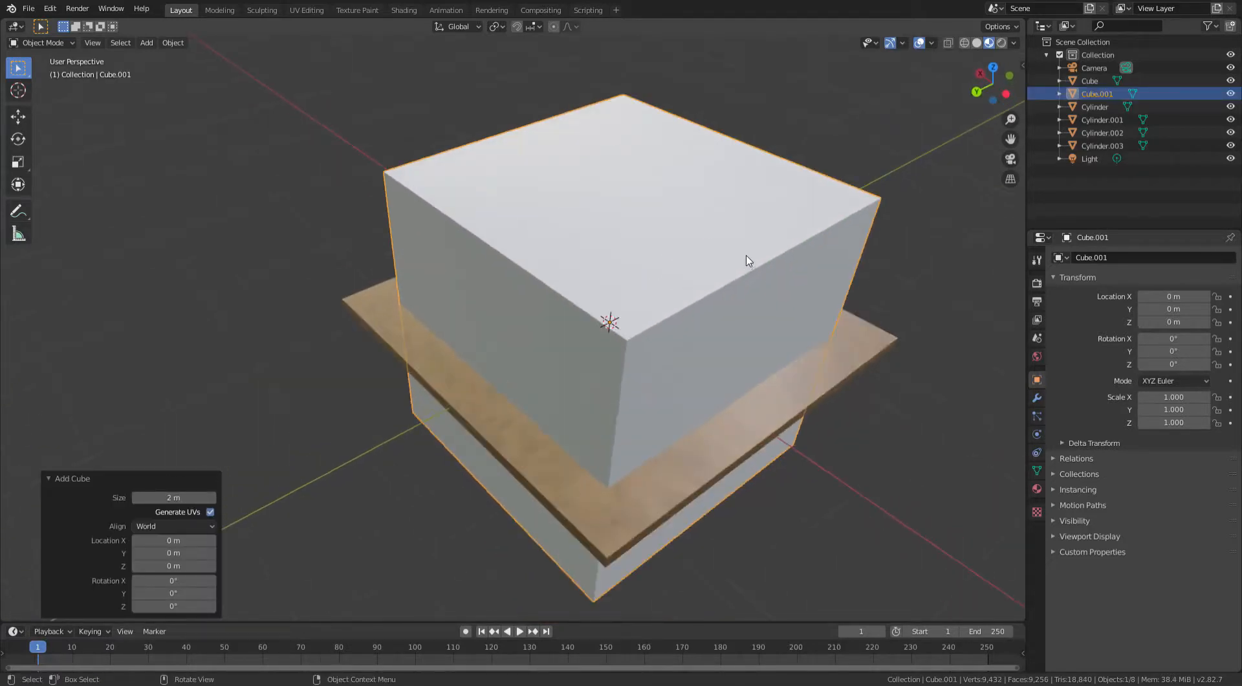
# - Move the new cube along the Y axis about 3.35 m, away from the existing table
pyautogui.scroll(-5, 746, 259)
pyautogui.press('g')
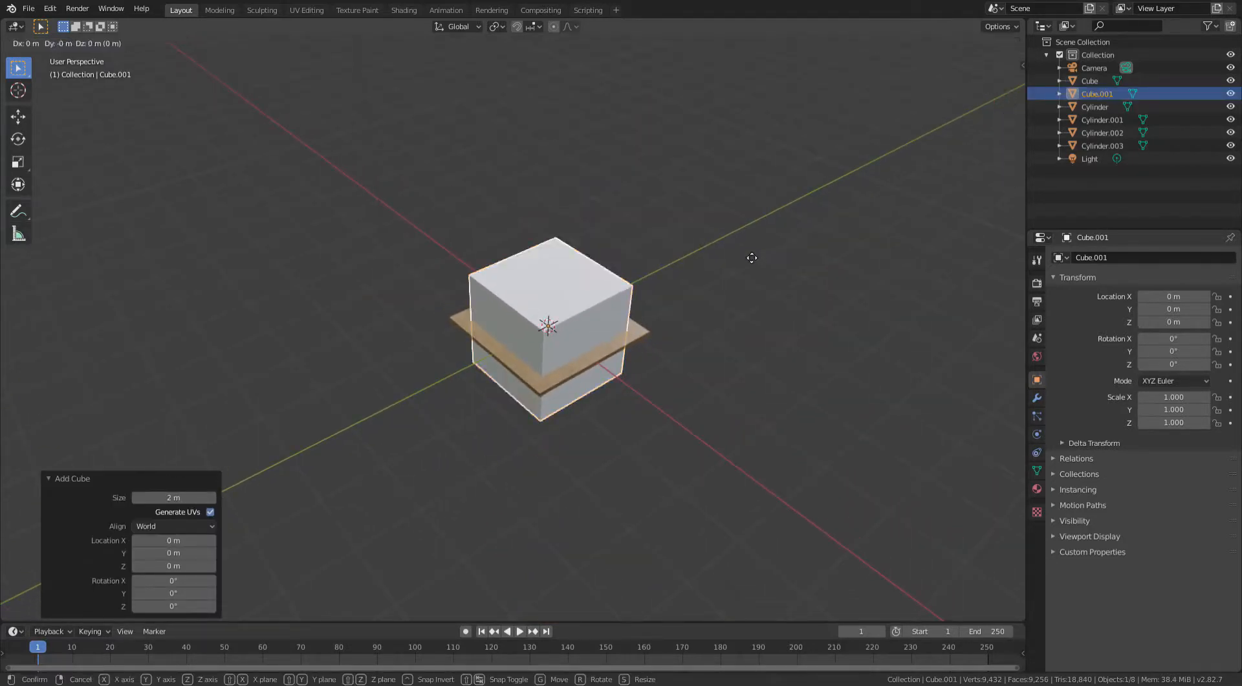
pyautogui.press('y')
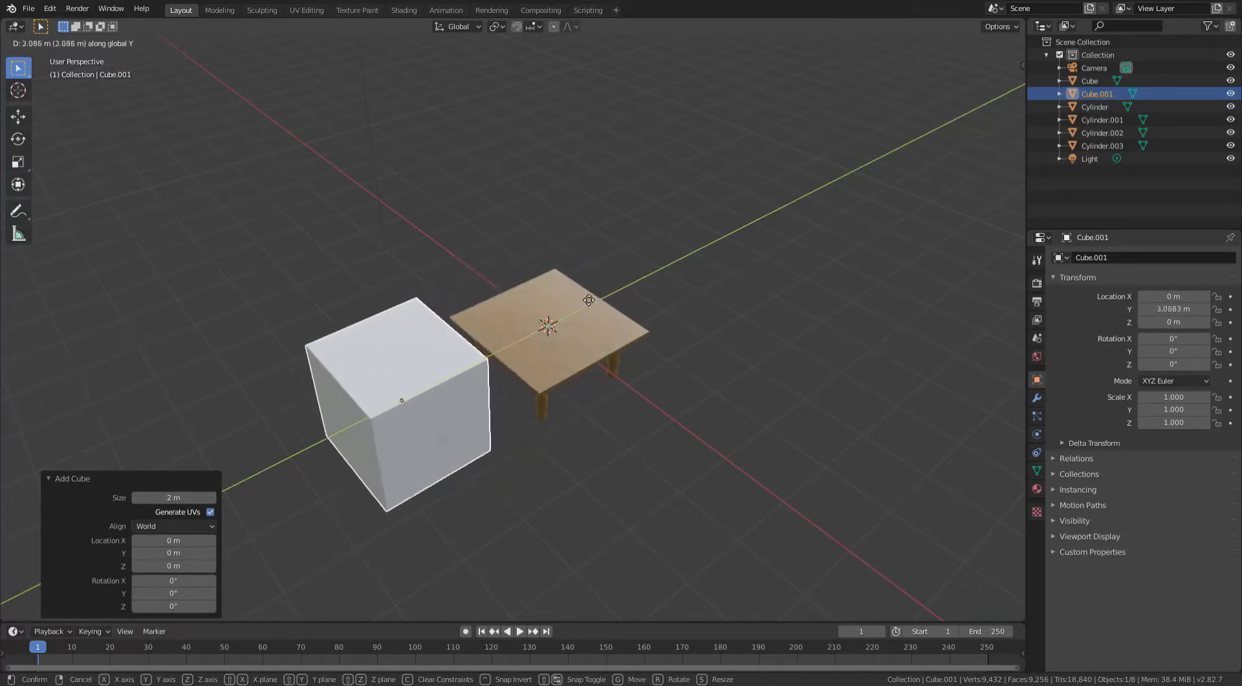
pyautogui.click(579, 307)
# - Scale the cube uniformly to about 0.471
pyautogui.keyDown('shift'); pyautogui.moveTo(588, 291); pyautogui.dragTo(814, 240, button='middle'); pyautogui.keyUp('shift')
pyautogui.scroll(3, 793, 266)
pyautogui.scroll(-3, 715, 199)
pyautogui.press('s')
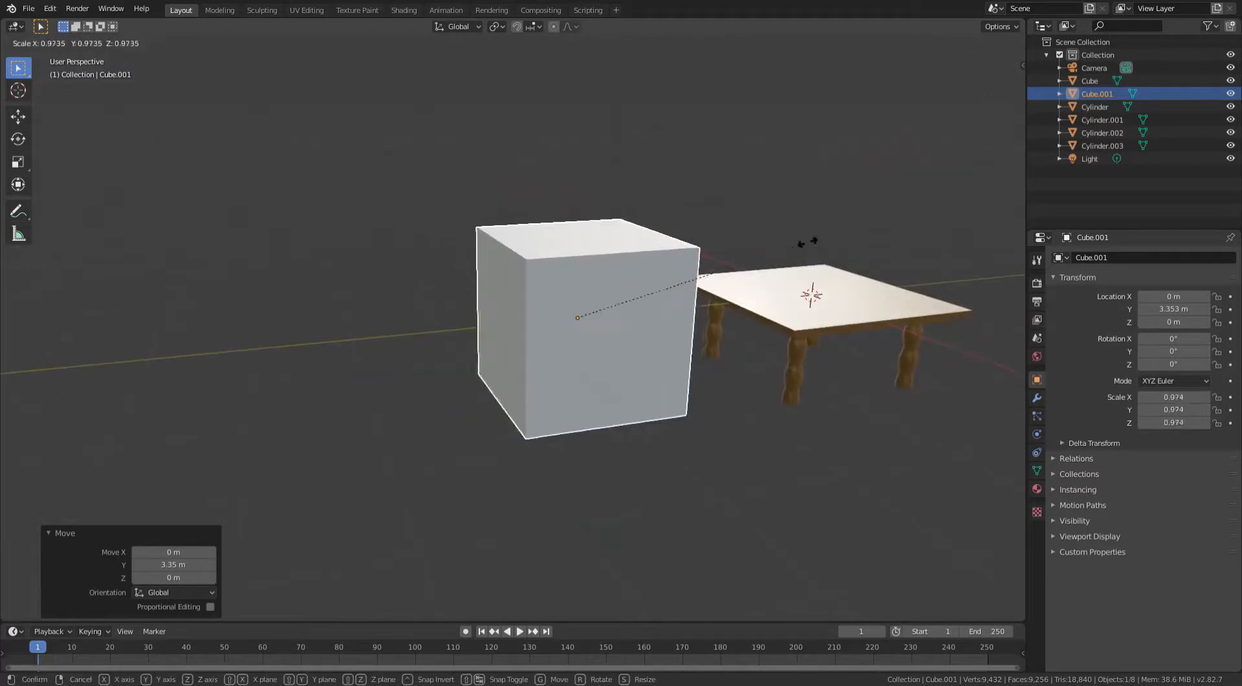
pyautogui.click(650, 275)
pyautogui.scroll(3, 740, 246)
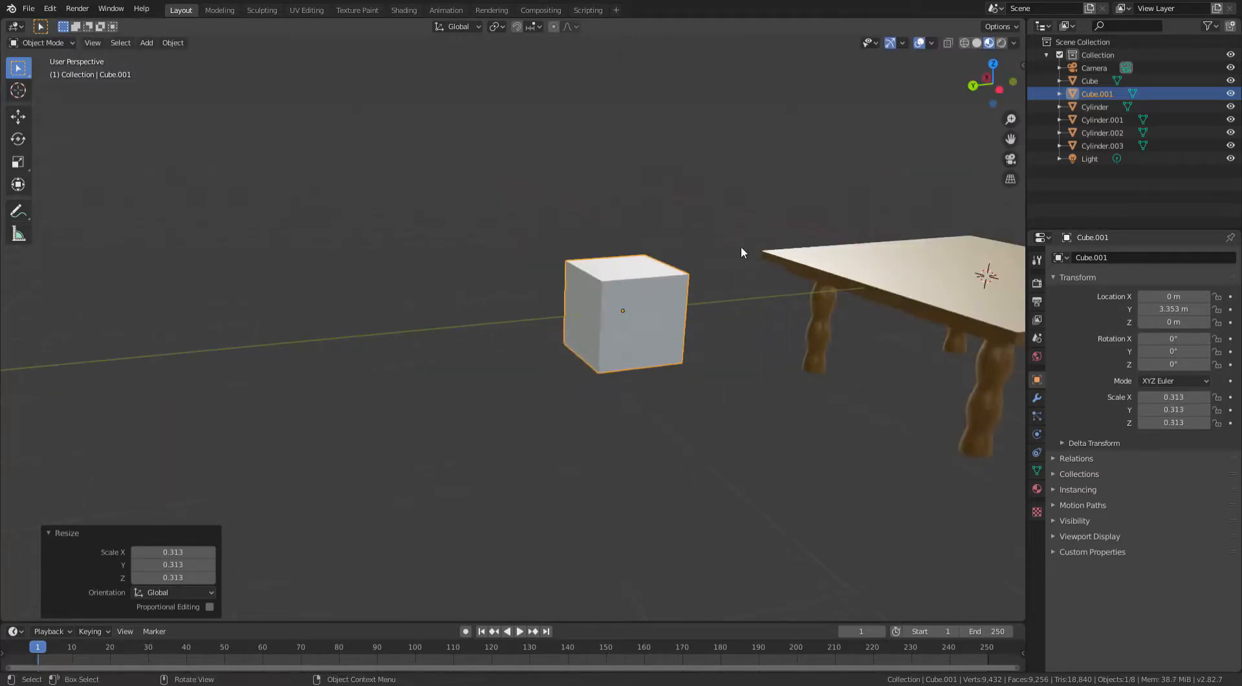
pyautogui.scroll(1, 740, 246)
pyautogui.press('s')
pyautogui.click(795, 228)
pyautogui.moveTo(795, 228); pyautogui.dragTo(761, 220, button='middle')
# - Flatten the cube along Z to about 0.023 scale to form a thin tabletop slab
pyautogui.press('s')
pyautogui.press('z')
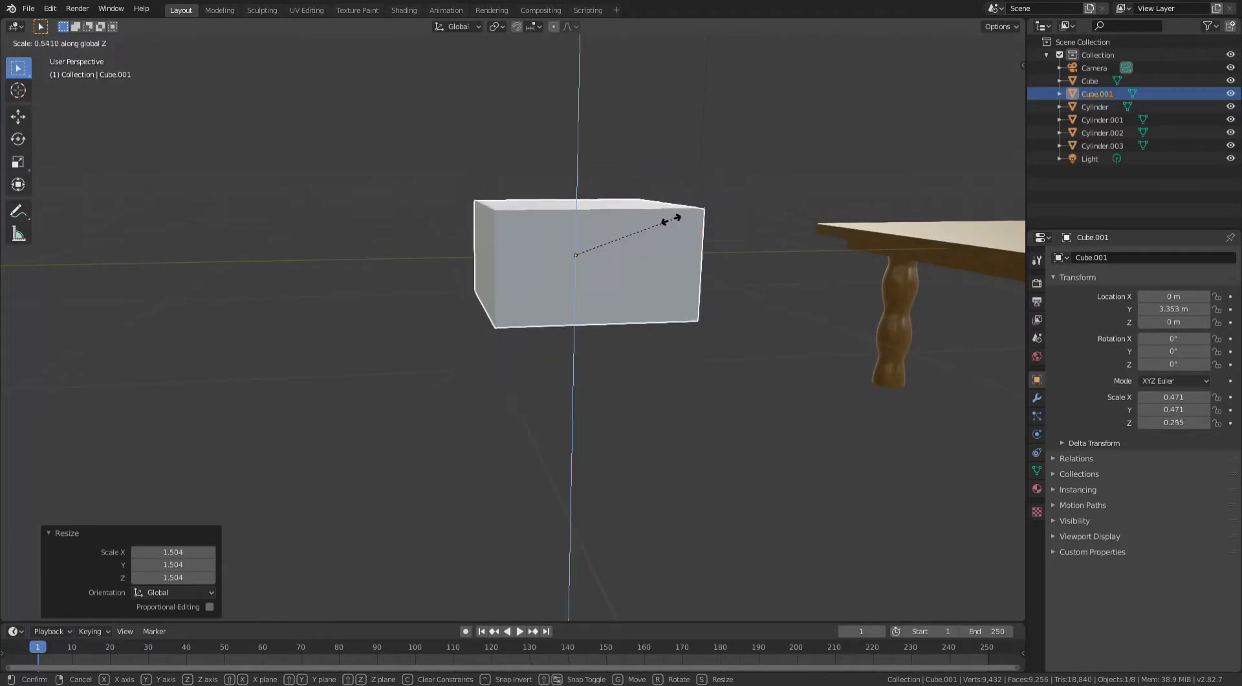
pyautogui.click(580, 254)
pyautogui.moveTo(575, 258); pyautogui.dragTo(476, 313, button='middle')
pyautogui.press('s')
pyautogui.press('z')
pyautogui.click(596, 207)
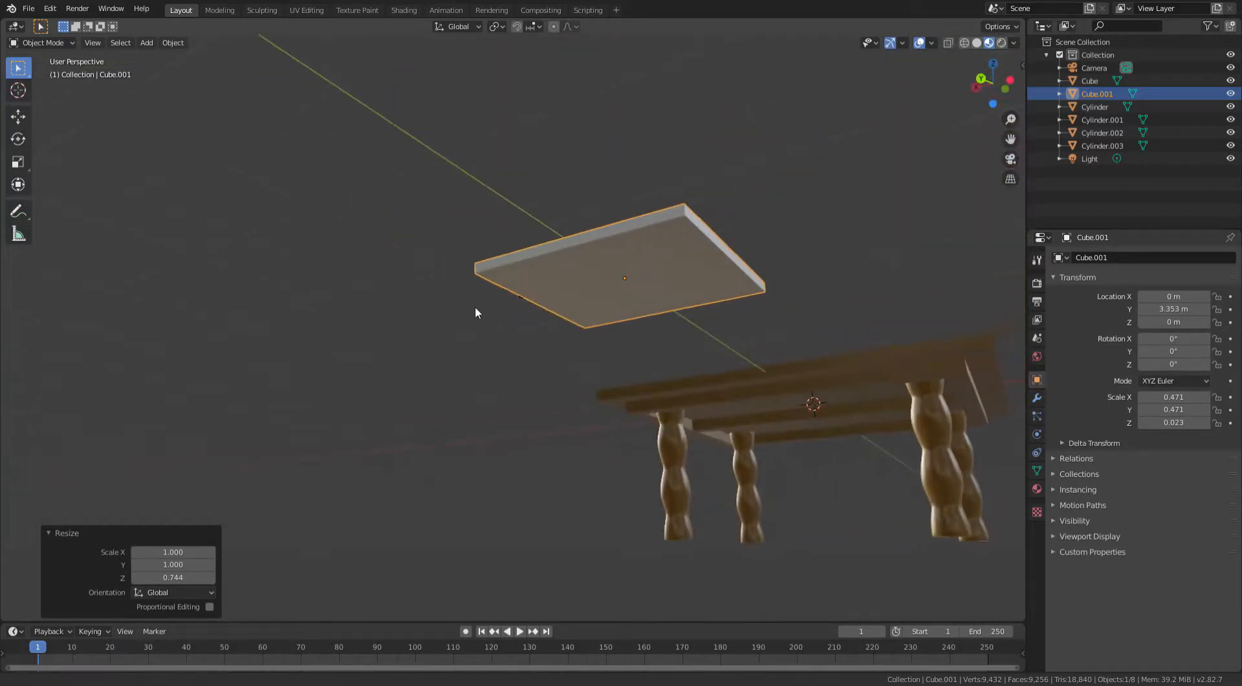
# - Enter Edit Mode on the slab and toggle Proportional Editing
pyautogui.press('Tab')
pyautogui.moveTo(429, 242); pyautogui.dragTo(522, 93, button='middle')
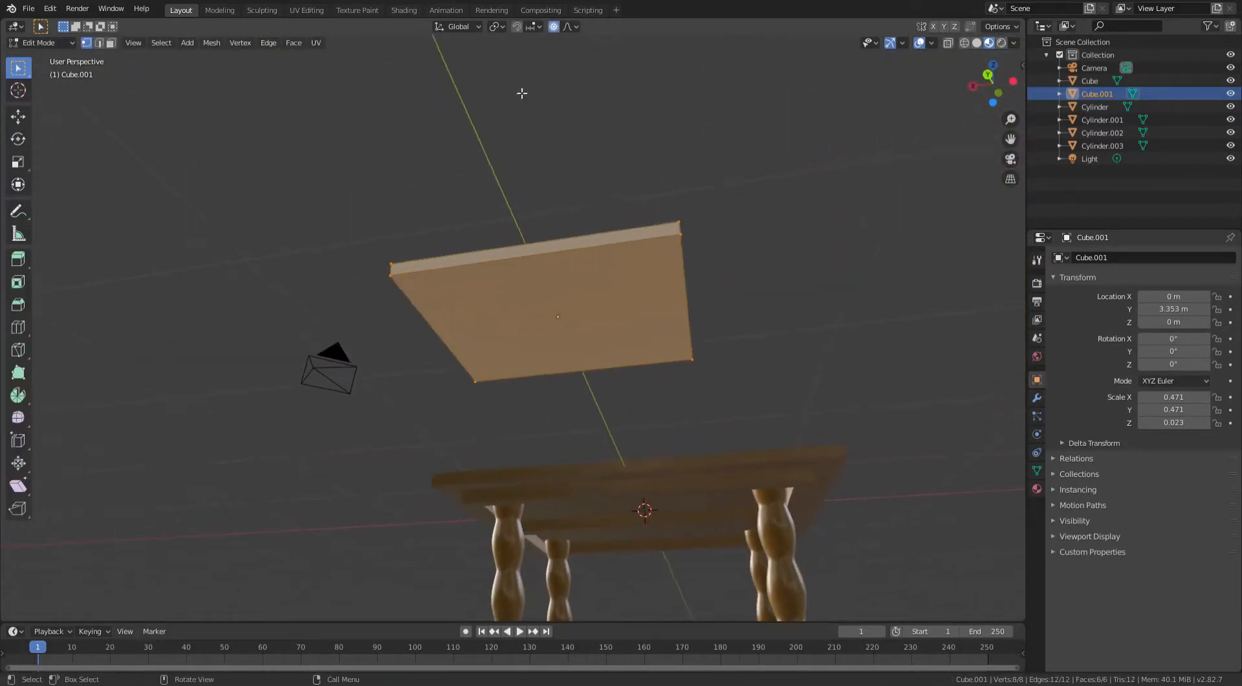
pyautogui.click(554, 27)
pyautogui.moveTo(550, 52); pyautogui.dragTo(601, 188, button='middle')
pyautogui.scroll(2, 606, 196)
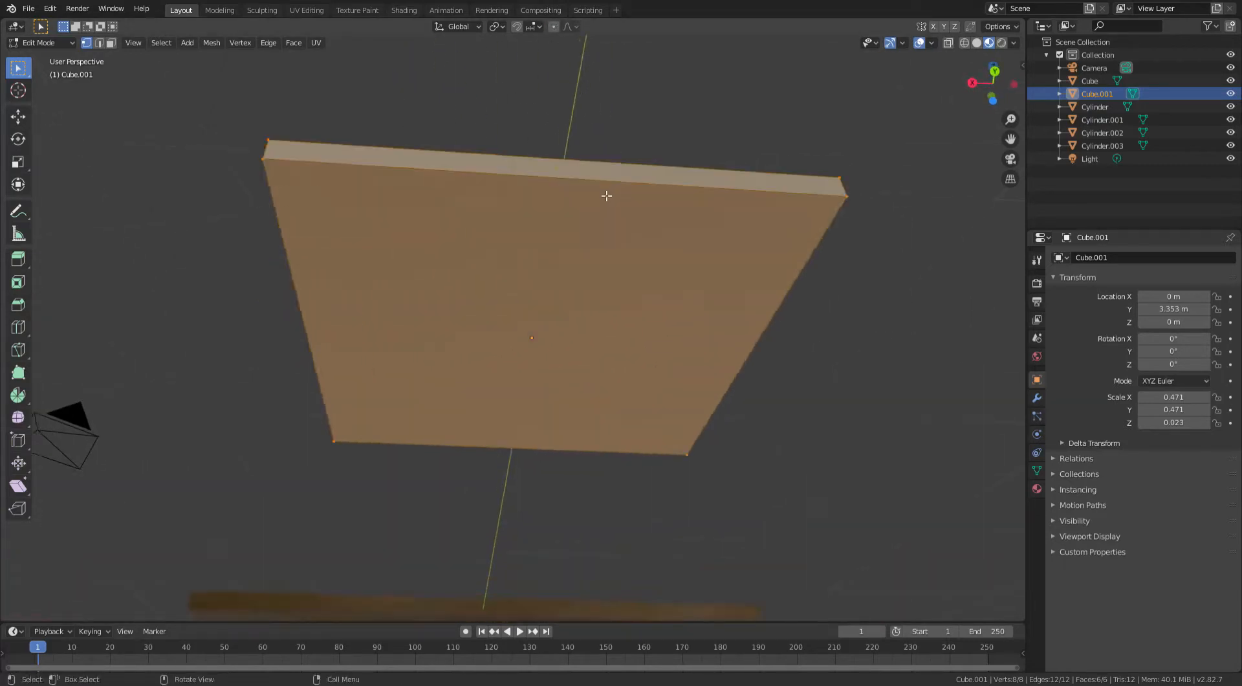
pyautogui.click(553, 25)
# - Add a loop cut with 2 cuts across the slab, keeping the cuts centred
pyautogui.moveTo(574, 129)
pyautogui.mouseDown(button='middle')
pyautogui.moveTo(602, 147)
pyautogui.moveTo(590, 122)
pyautogui.moveTo(608, 150)
pyautogui.moveTo(586, 149)
pyautogui.mouseUp(button='middle')
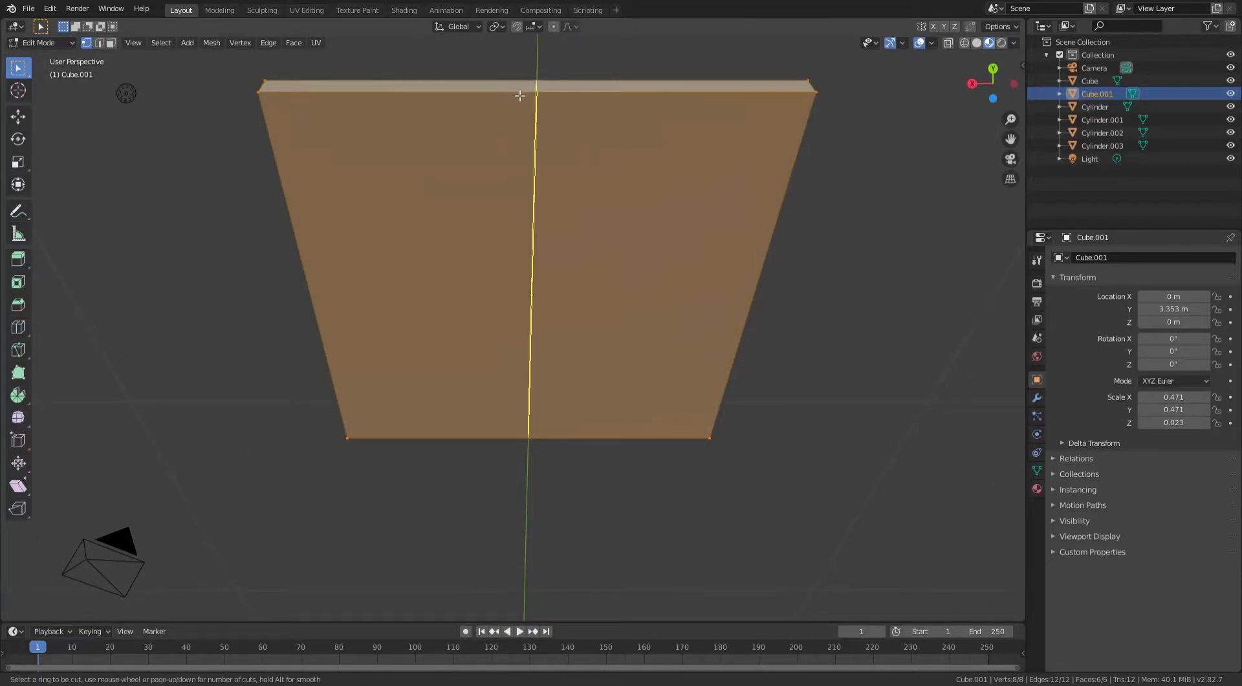
pyautogui.scroll(1, 539, 84)
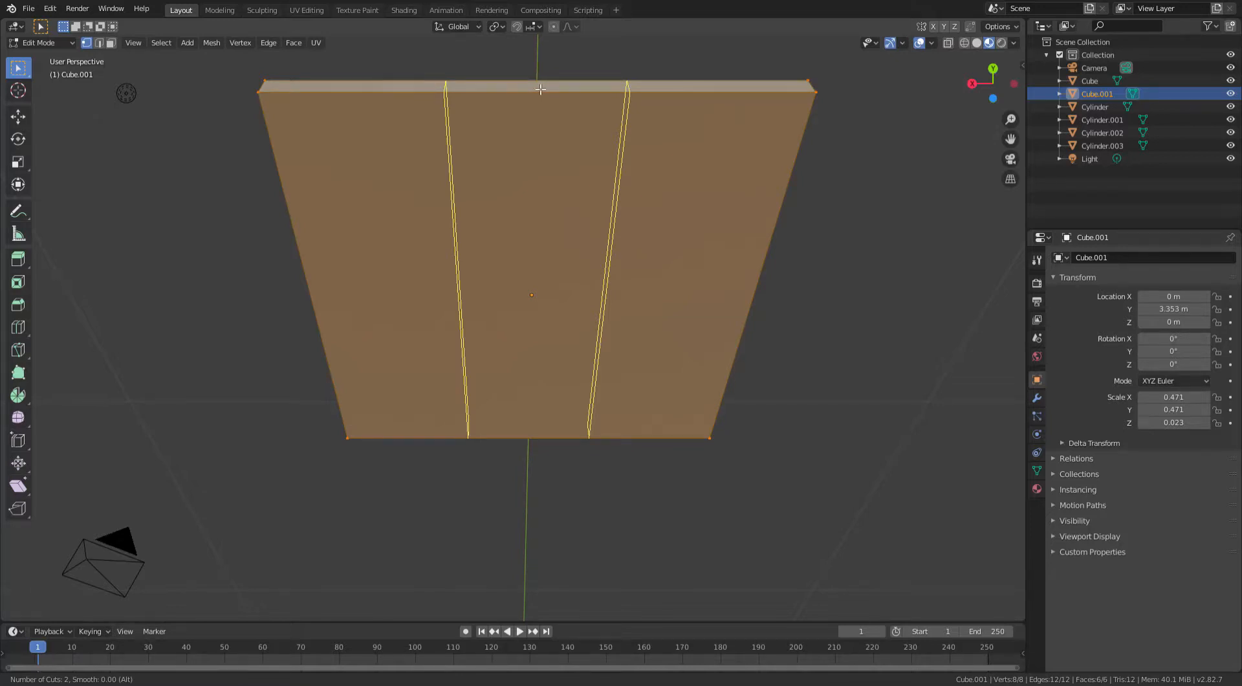
pyautogui.click(541, 88)
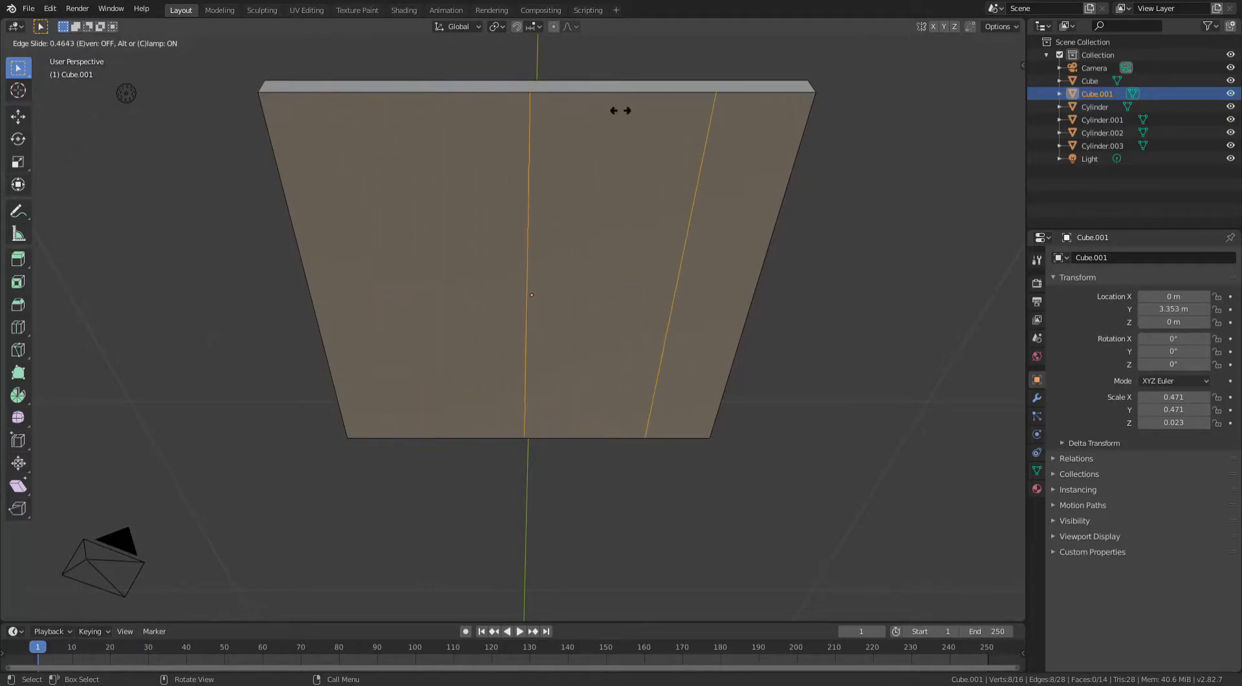
pyautogui.rightClick(596, 113)
pyautogui.moveTo(595, 113); pyautogui.dragTo(543, 150, button='middle')
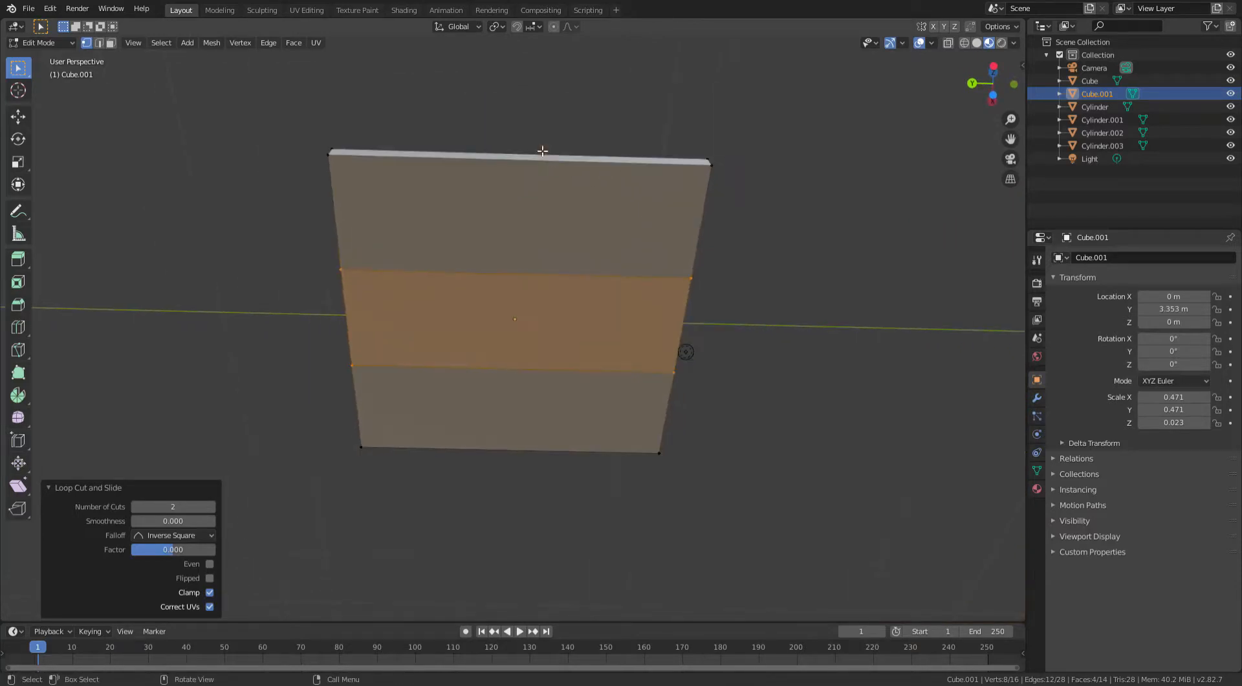
# - Add another 2-cut loop cut in the perpendicular direction to divide the top into a 3×3 grid
pyautogui.hotkey('ctrl', 'r')
pyautogui.scroll(1, 534, 161)
pyautogui.click(535, 161)
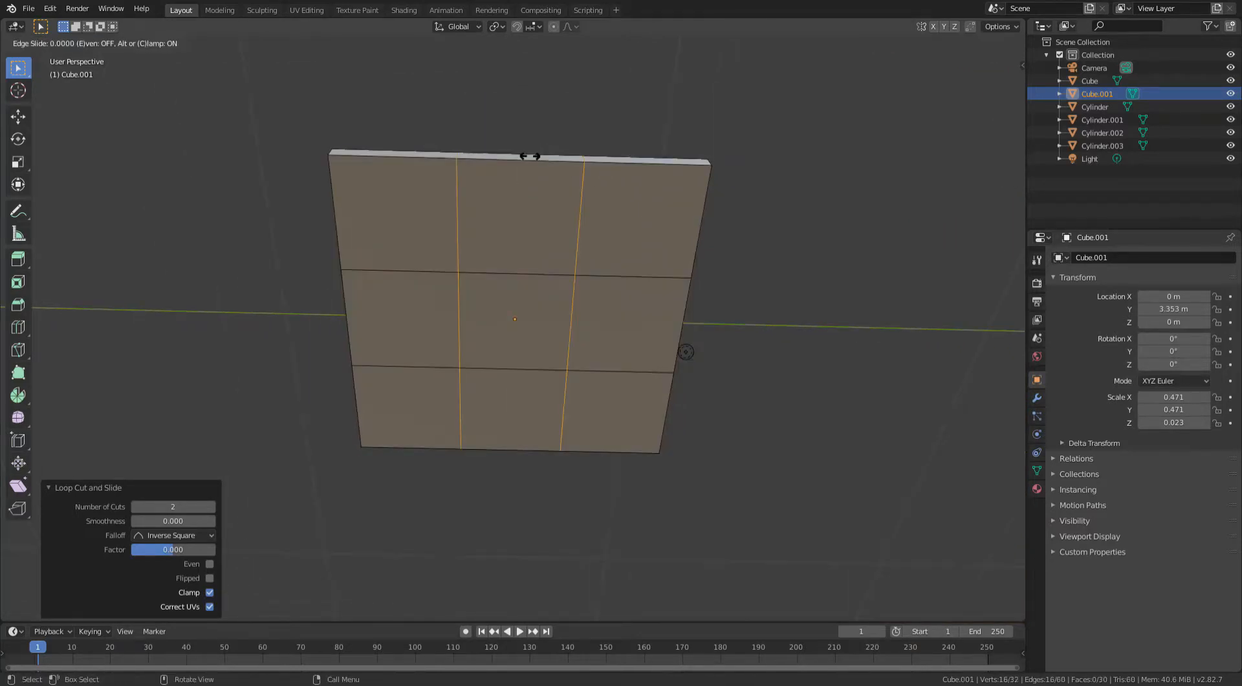
pyautogui.click(533, 155)
pyautogui.moveTo(532, 155); pyautogui.dragTo(216, 89, button='middle')
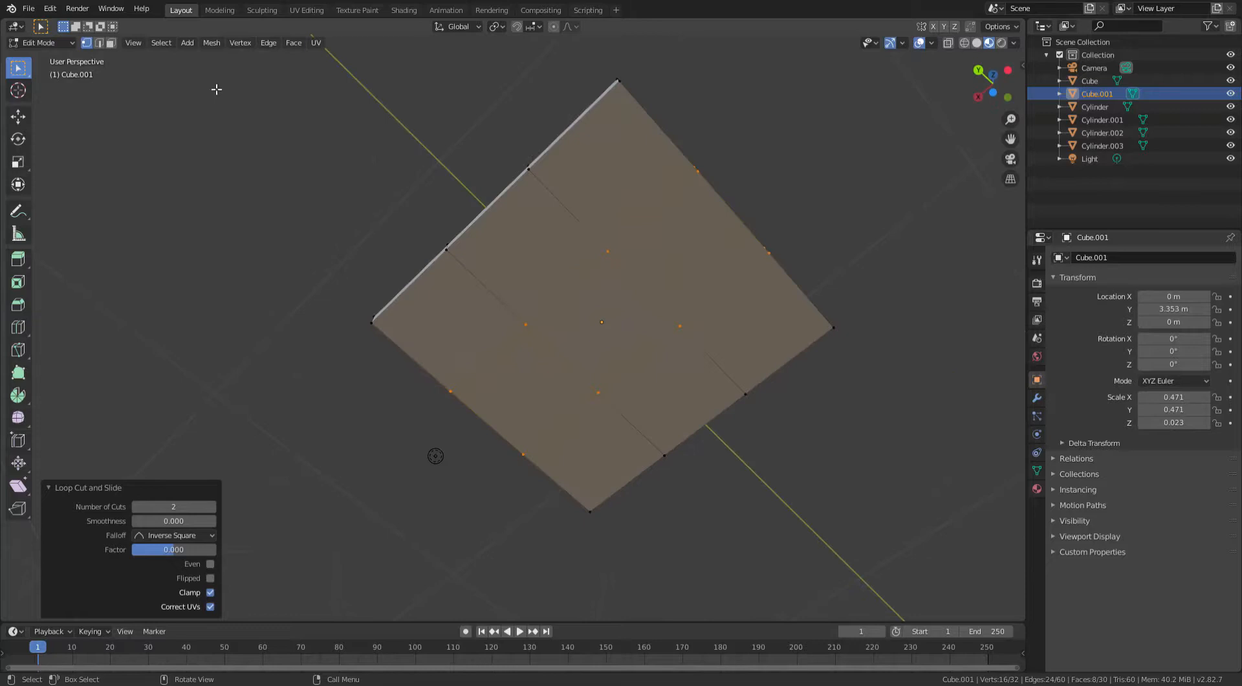
# - Switch to face selection and select one corner face of the slab's grid
pyautogui.click(114, 45)
pyautogui.moveTo(552, 117); pyautogui.dragTo(562, 137, button='middle')
pyautogui.click(622, 173)
pyautogui.click(534, 266)
pyautogui.click(482, 329)
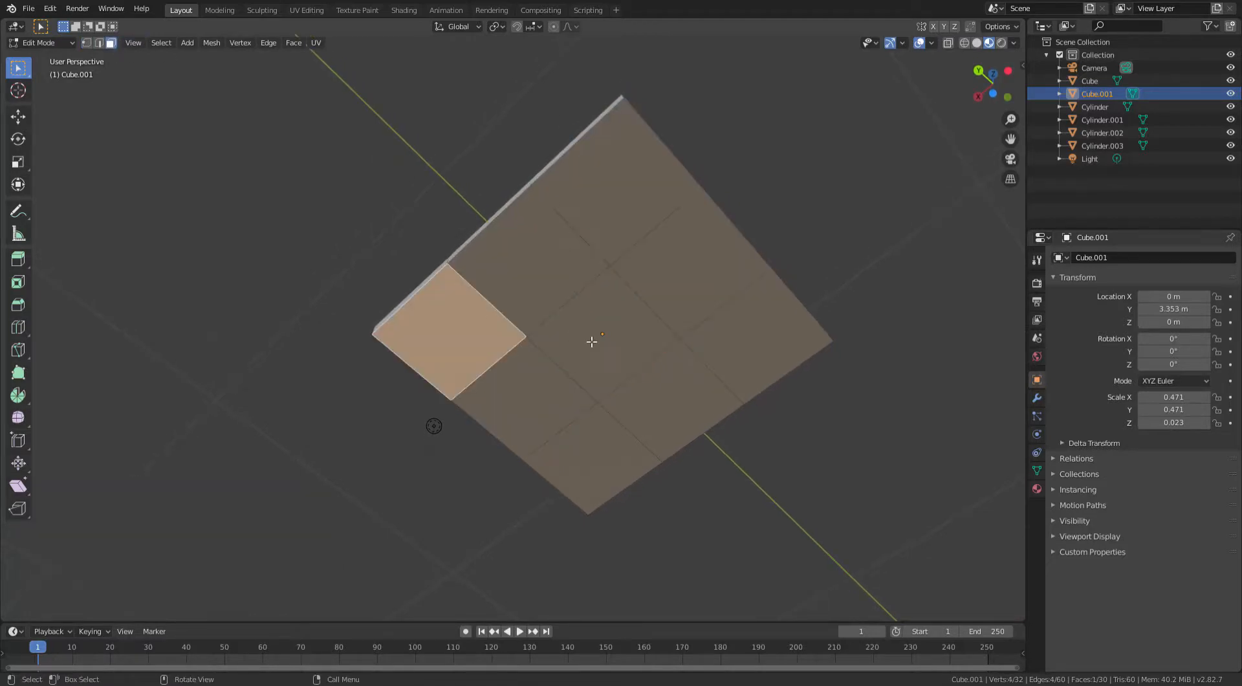
pyautogui.click(592, 341)
pyautogui.click(654, 280)
pyautogui.click(750, 326)
pyautogui.click(656, 413)
pyautogui.click(595, 444)
pyautogui.click(536, 410)
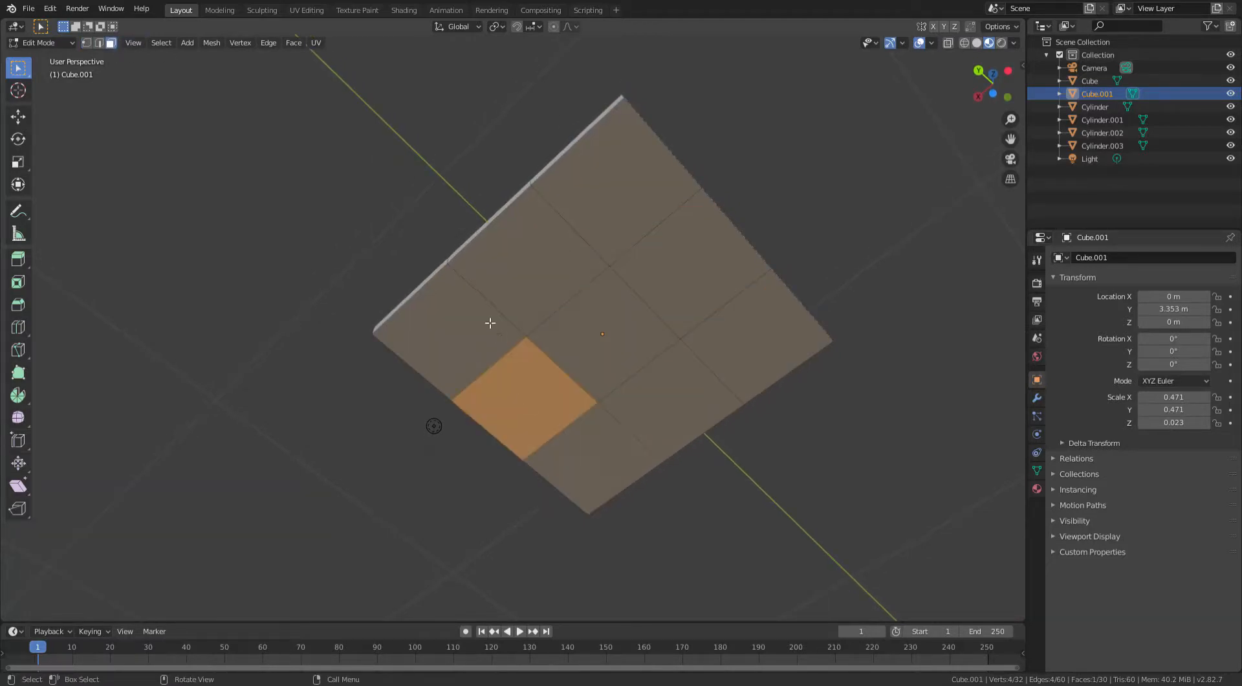
# - Add the other three corner faces to the selection
pyautogui.click(493, 301)
pyautogui.click(627, 214)
pyautogui.moveTo(627, 214); pyautogui.dragTo(753, 230, button='middle')
pyautogui.scroll(3, 722, 234)
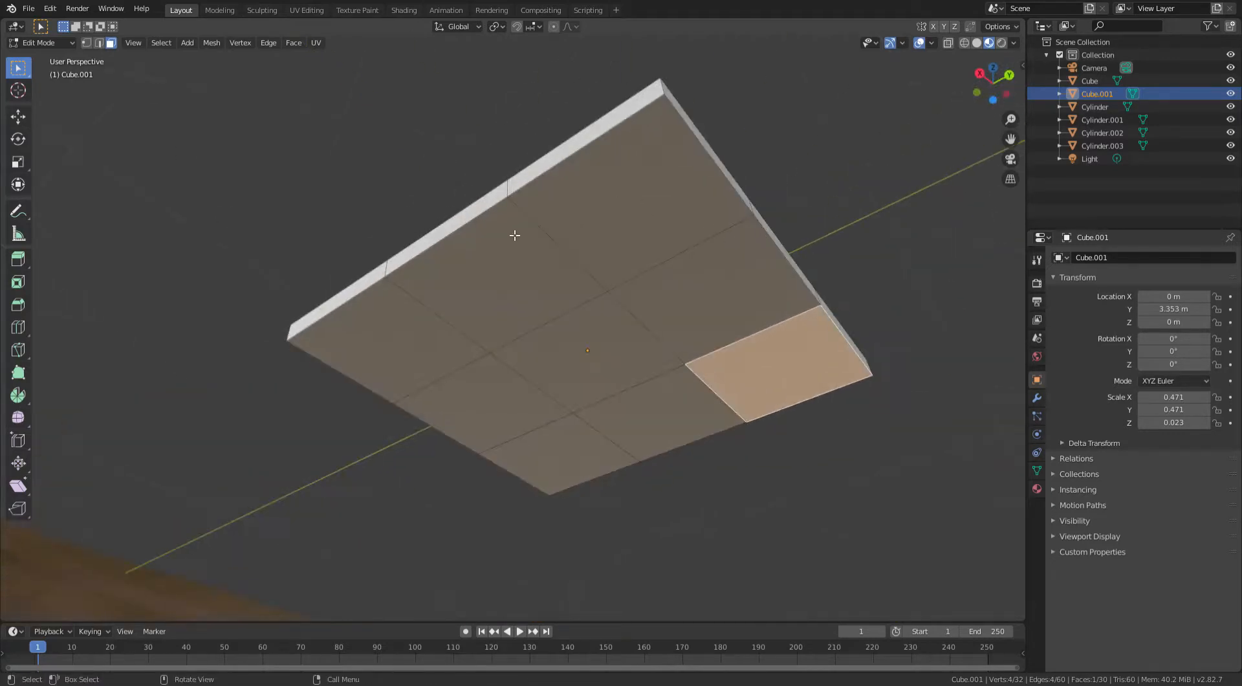
pyautogui.keyDown('shift'); pyautogui.click(662, 228); pyautogui.keyUp('shift')
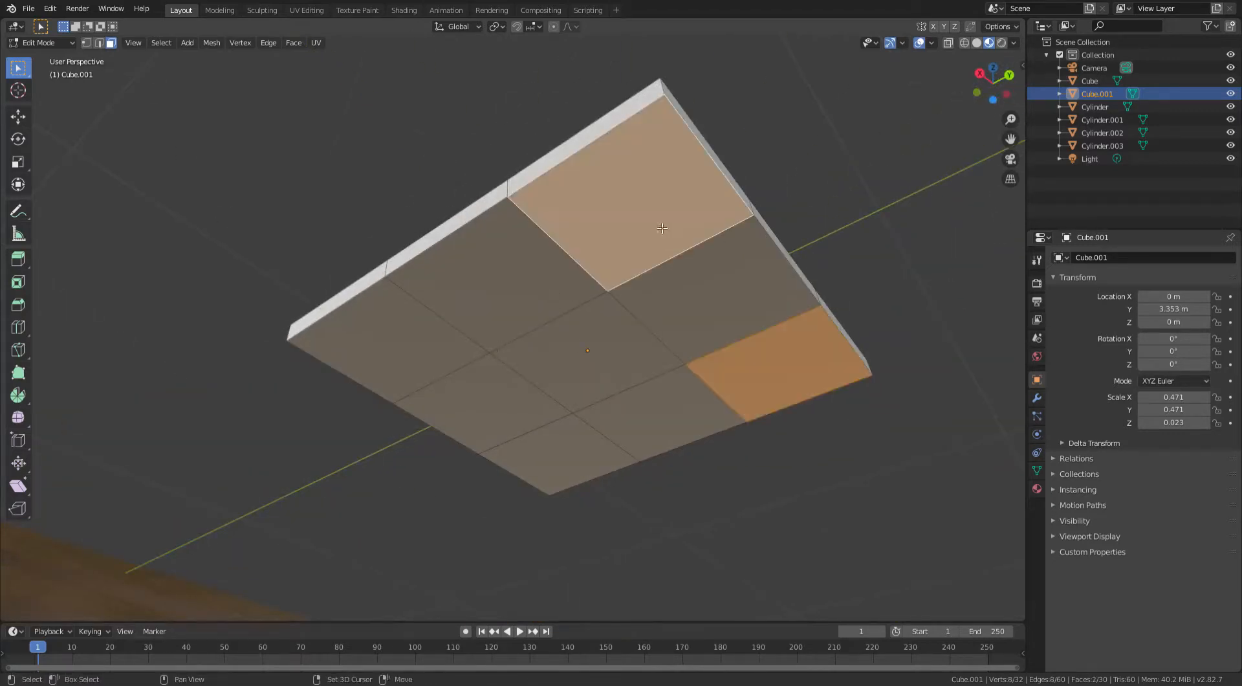
pyautogui.keyDown('shift'); pyautogui.click(445, 349); pyautogui.keyUp('shift')
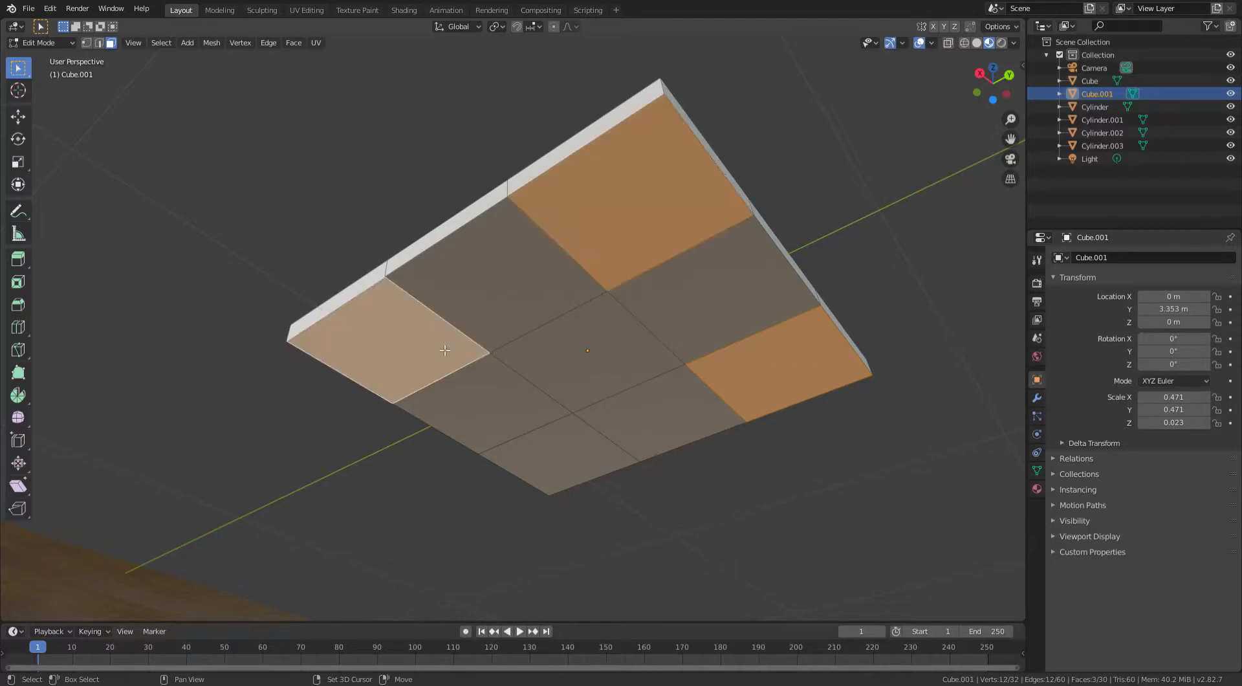
pyautogui.keyDown('shift'); pyautogui.click(600, 450); pyautogui.keyUp('shift')
pyautogui.moveTo(746, 414); pyautogui.dragTo(757, 209, button='middle')
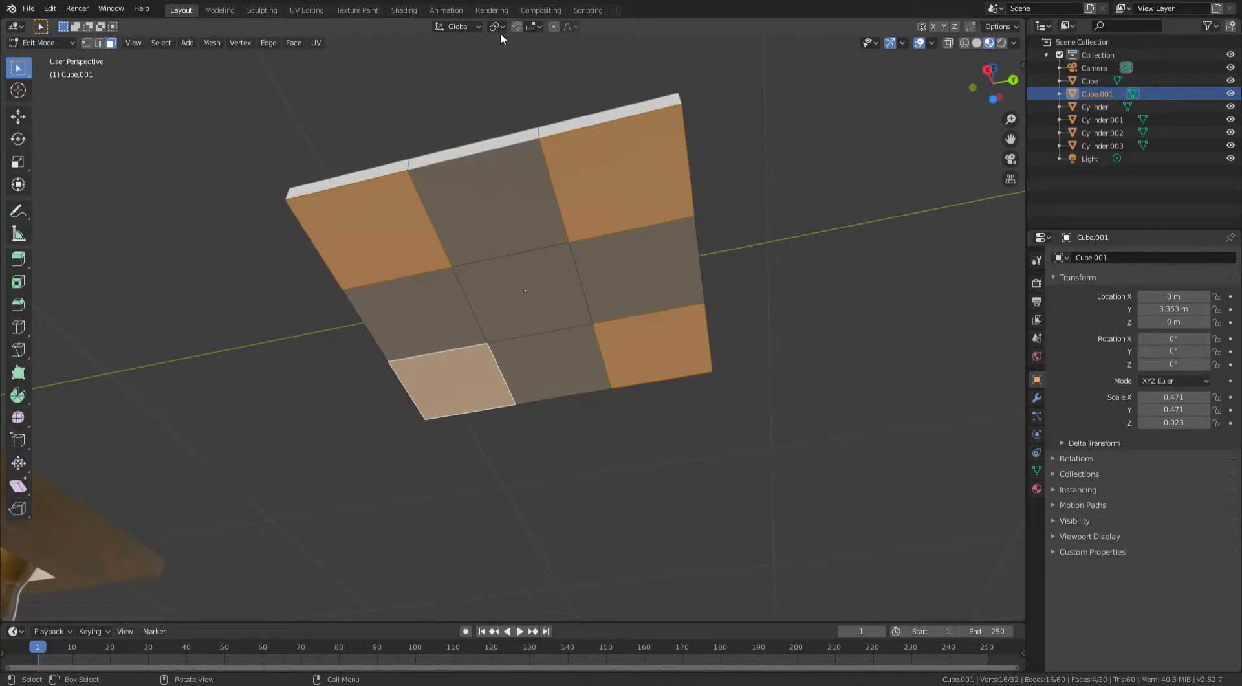
# - Set the pivot point to Individual Origins and inset the four corner faces by about 0.23 m
pyautogui.click(498, 26)
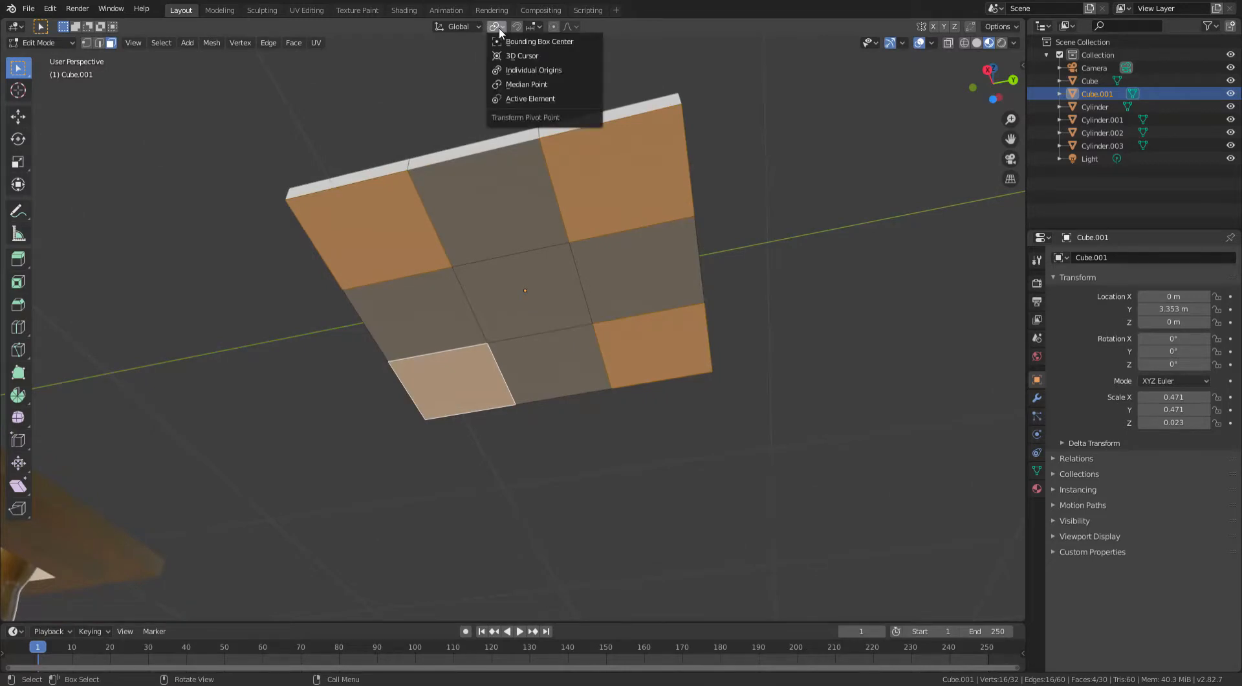
pyautogui.click(534, 70)
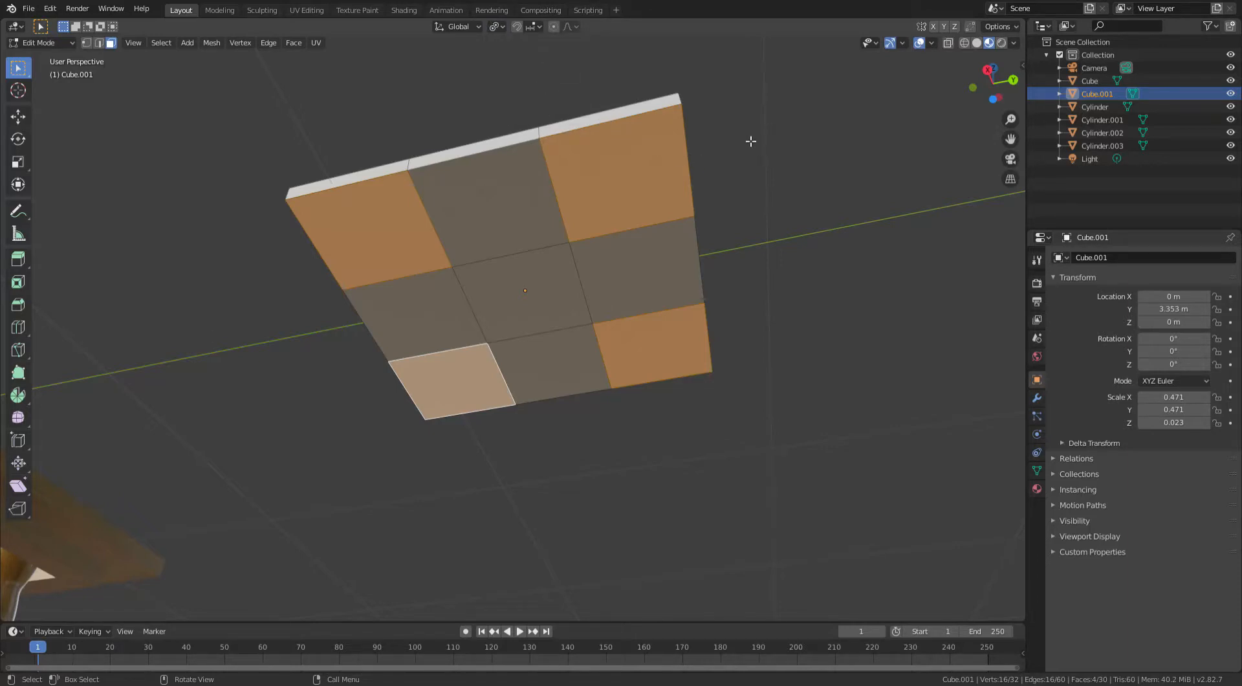
pyautogui.press('i')
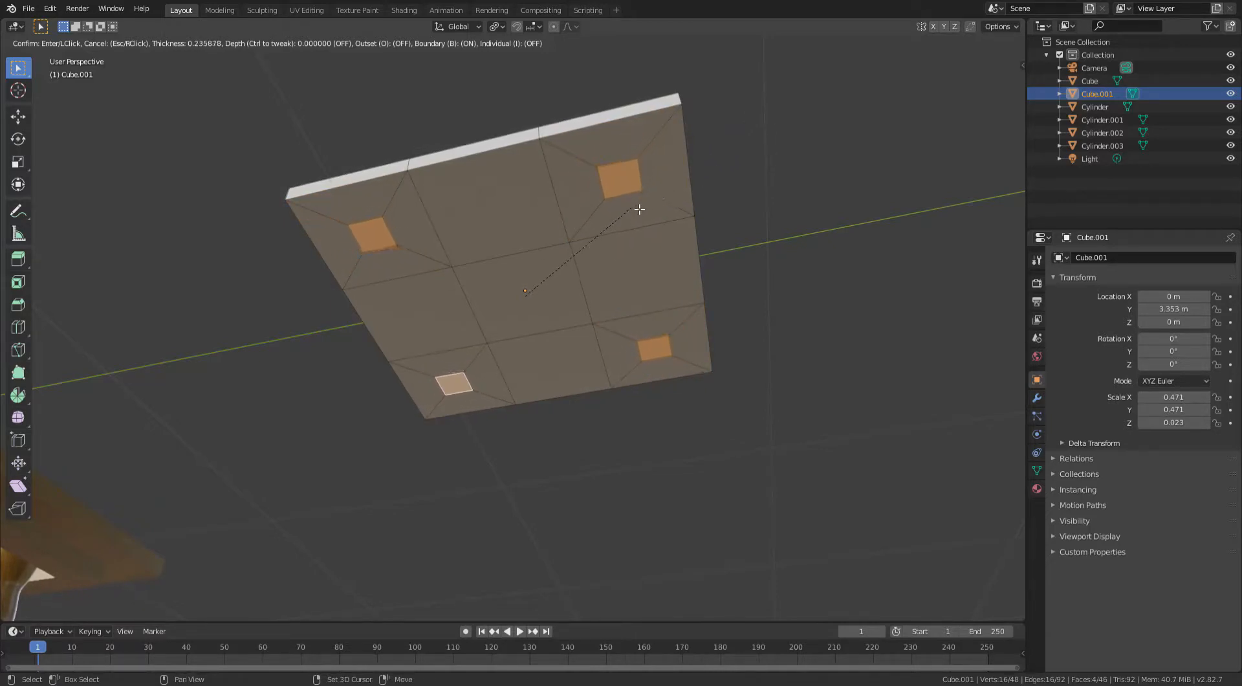
pyautogui.click(644, 202)
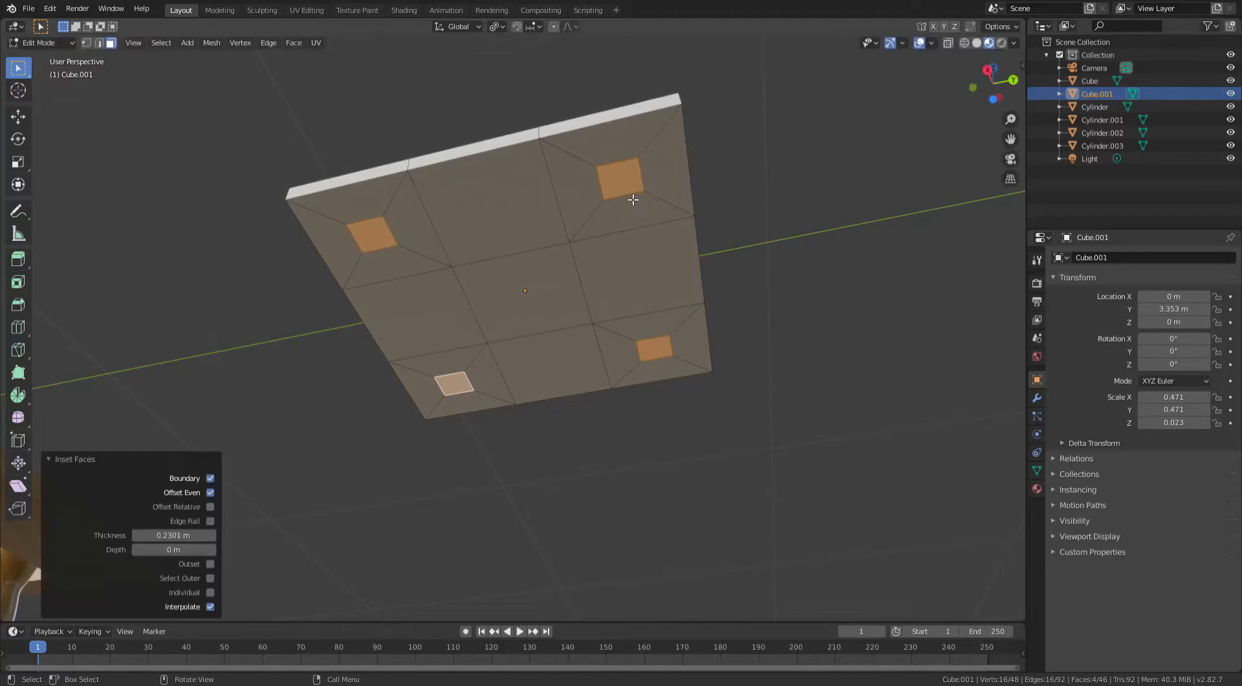
# - Set the pivot back to Median Point and scale the inset faces outward about 1.22, excluding Z
pyautogui.click(496, 27)
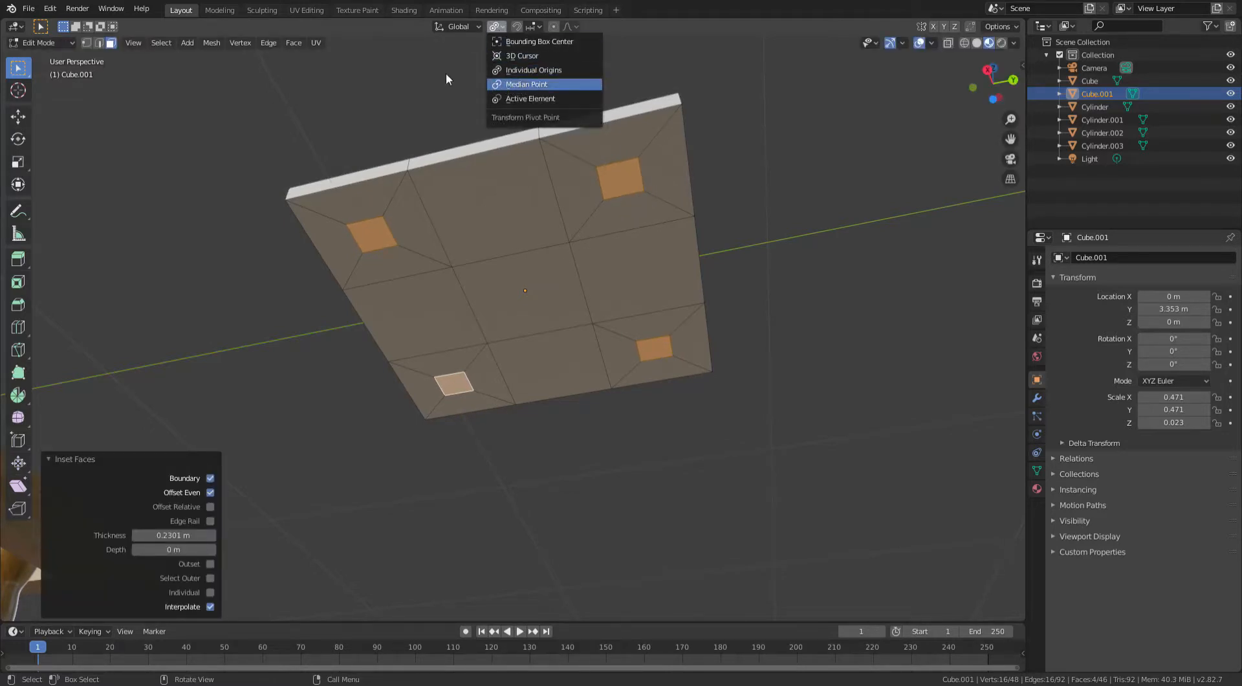
pyautogui.click(518, 89)
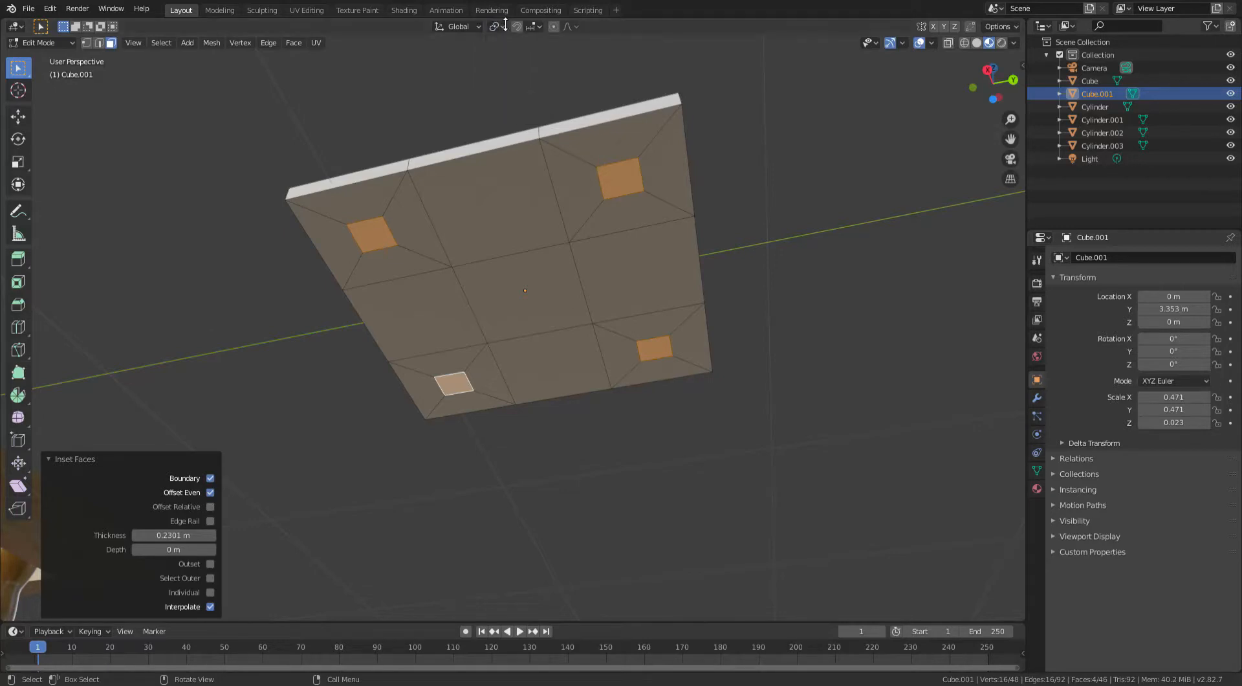
pyautogui.moveTo(576, 140); pyautogui.dragTo(607, 167, button='middle')
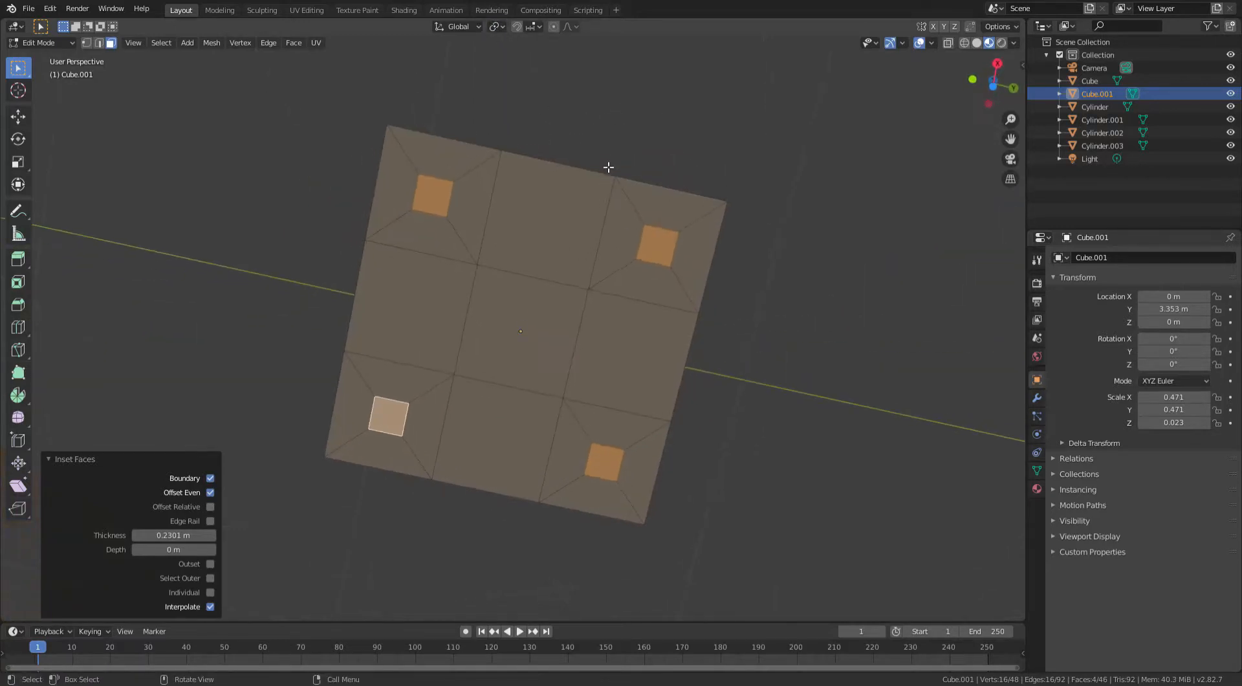
pyautogui.press('s')
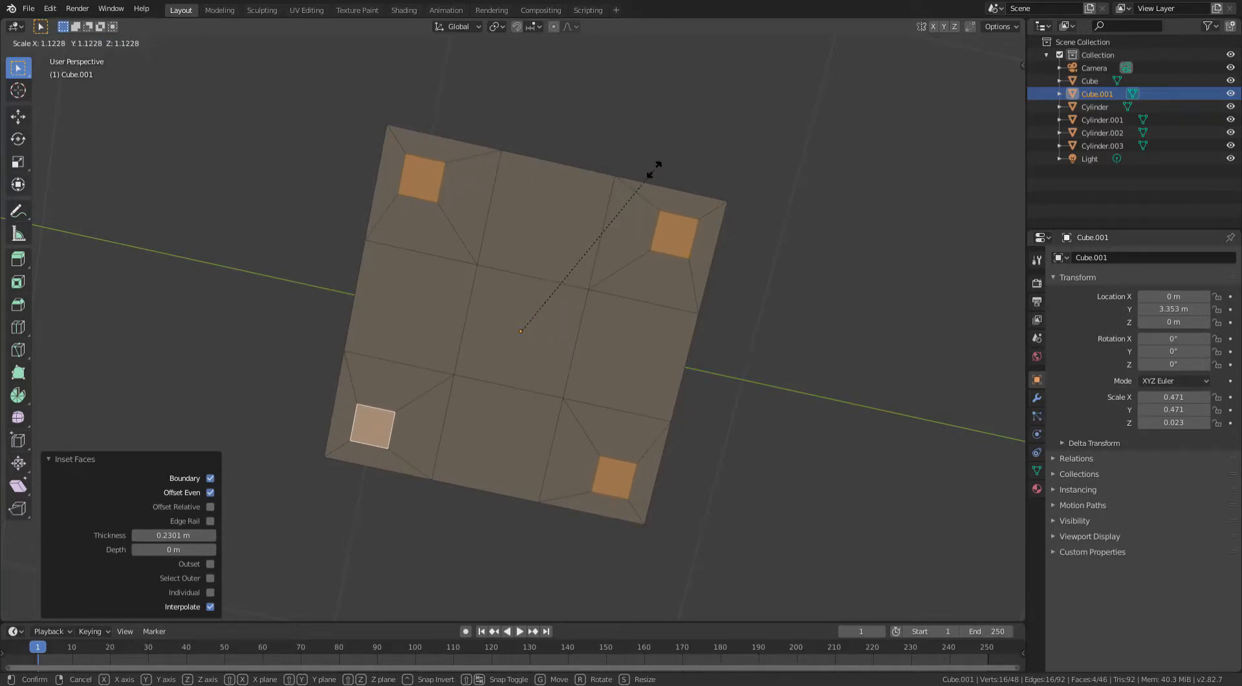
pyautogui.hotkey('shift', 'z')
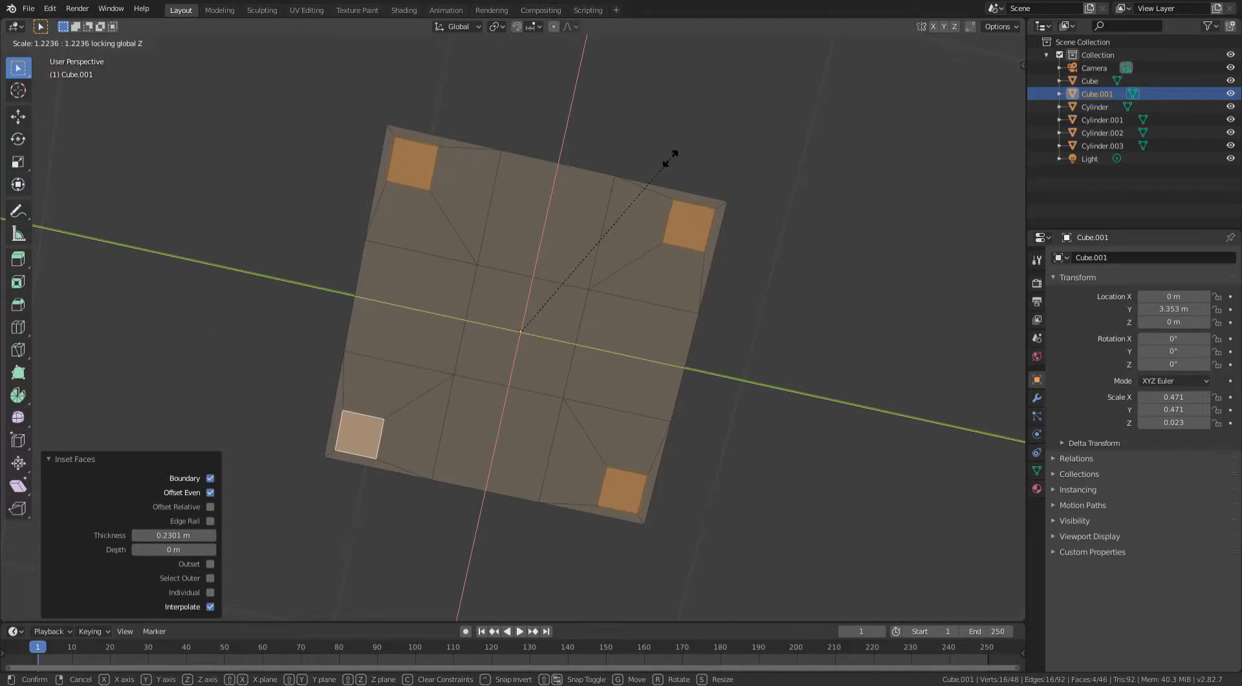
pyautogui.click(670, 158)
pyautogui.moveTo(662, 161); pyautogui.dragTo(653, 188, button='middle')
# - Extrude the four corner faces downward about 0.737 m to form table legs
pyautogui.press('Tab')
pyautogui.press('Tab')
pyautogui.moveTo(340, 125); pyautogui.dragTo(604, 222, button='middle')
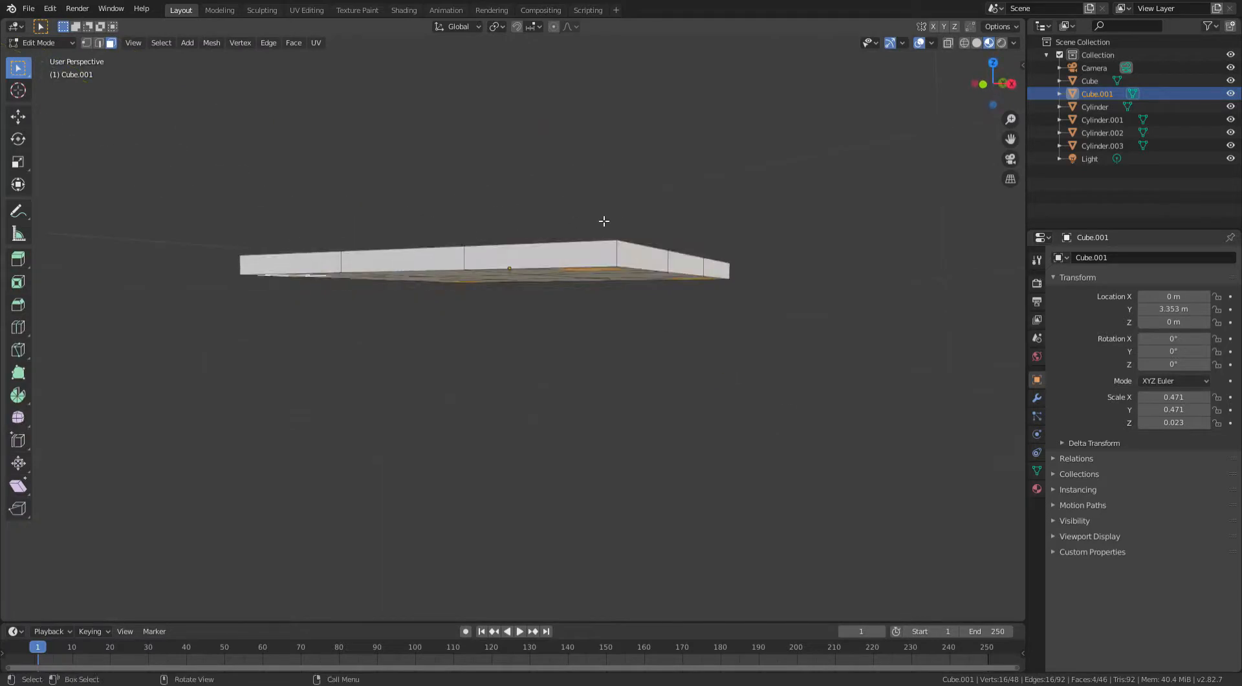
pyautogui.press('e')
pyautogui.click(574, 477)
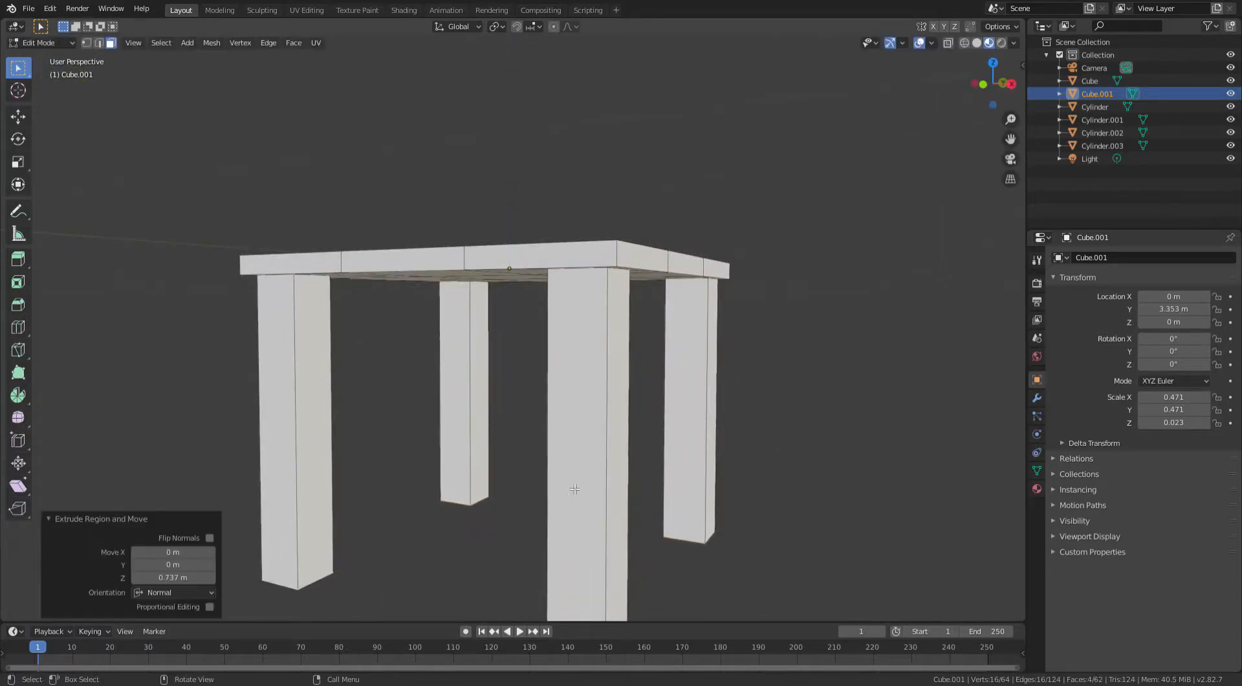
# - Move the leg-end faces along Z to adjust the leg length and return to Object Mode
pyautogui.moveTo(574, 477); pyautogui.dragTo(455, 385, button='middle')
pyautogui.press('g')
pyautogui.press('z')
pyautogui.click(666, 264)
pyautogui.press('Tab')
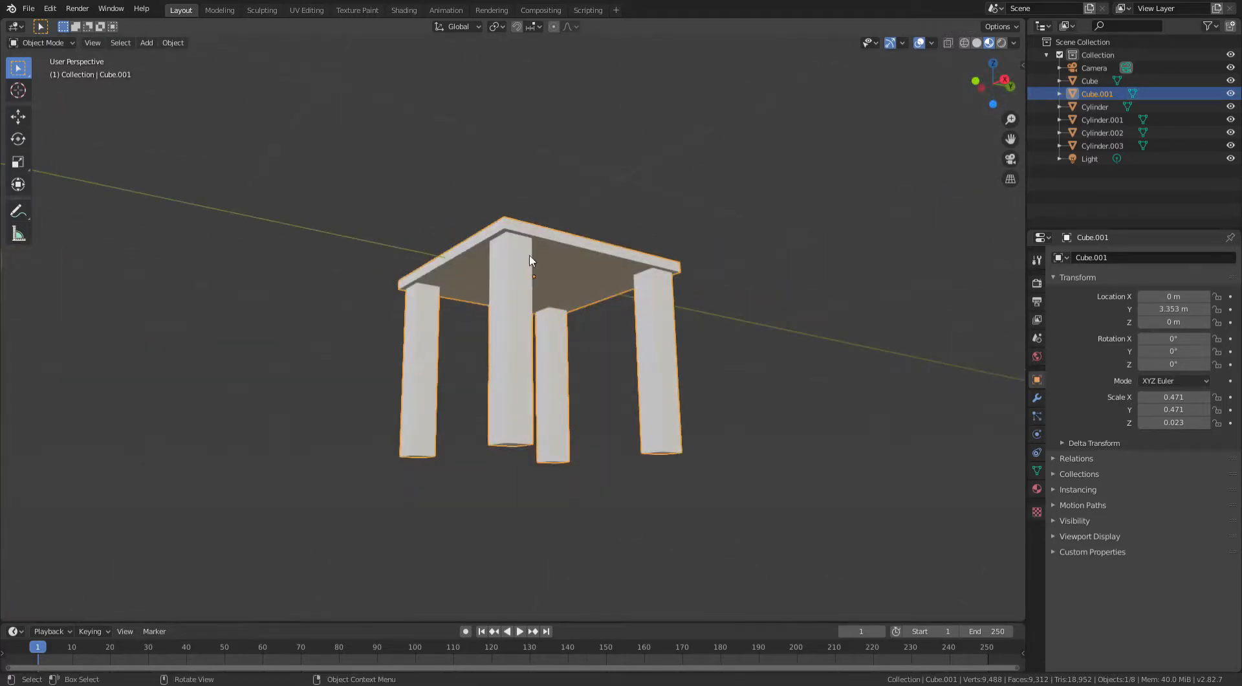
# - Re-enter Edit Mode and add a mid-height loop cut to several of the legs
pyautogui.moveTo(530, 261); pyautogui.dragTo(488, 203, button='middle')
pyautogui.scroll(3, 621, 279)
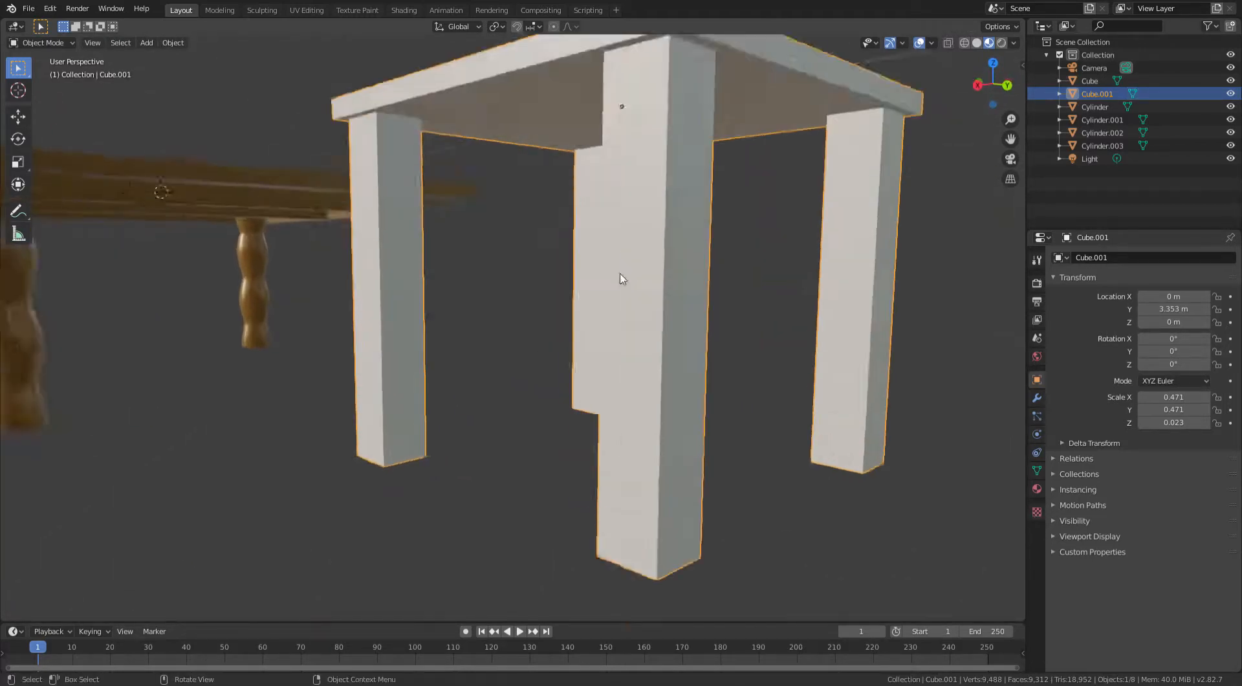
pyautogui.moveTo(621, 278); pyautogui.dragTo(707, 258, button='middle')
pyautogui.scroll(3, 601, 278)
pyautogui.press('Tab')
pyautogui.hotkey('ctrl', 'r')
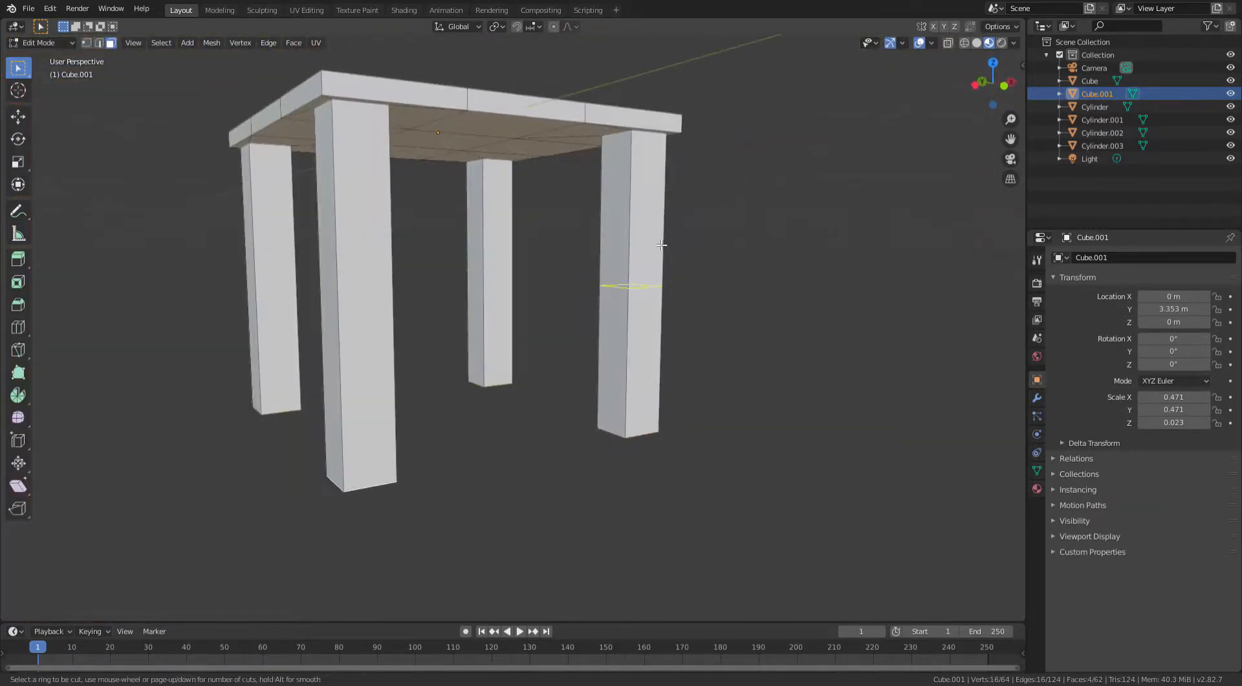
pyautogui.click(661, 245)
pyautogui.rightClick(657, 242)
pyautogui.hotkey('ctrl', 'r')
pyautogui.click(505, 286)
pyautogui.rightClick(502, 286)
pyautogui.hotkey('ctrl', 'r')
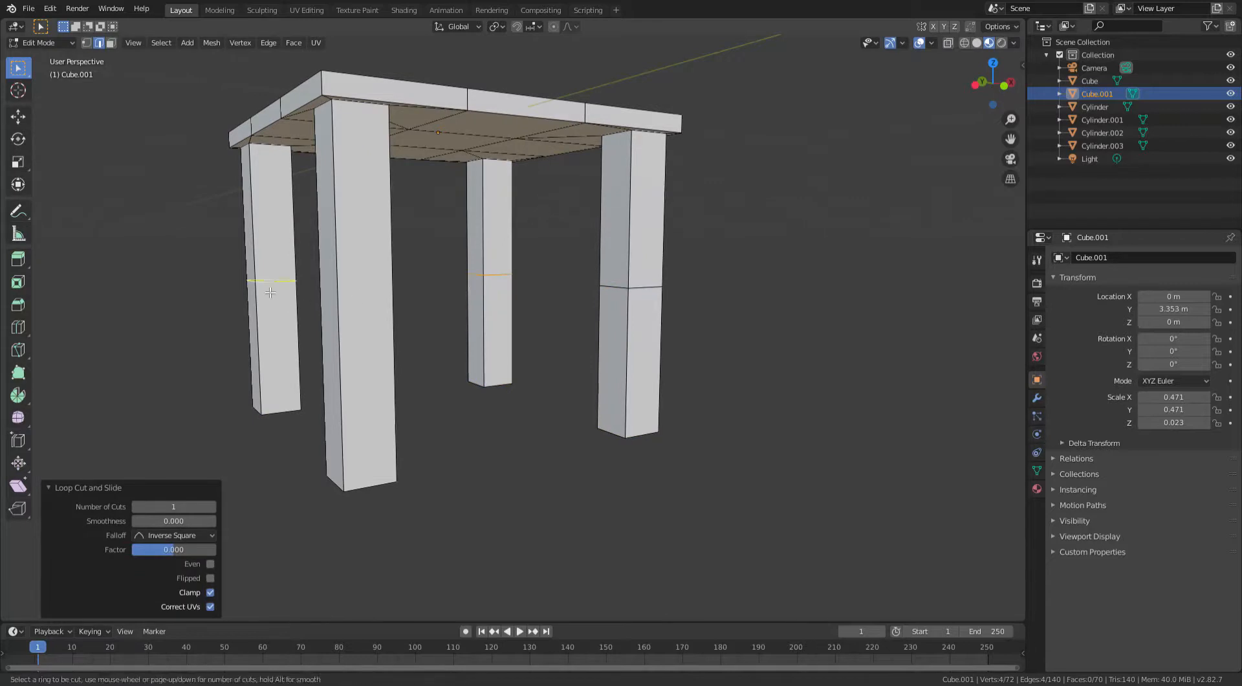
pyautogui.click(331, 301)
pyautogui.rightClick(331, 301)
# - Add a second loop cut higher up on the legs to create bands for rails
pyautogui.hotkey('ctrl', 'r')
pyautogui.click(343, 191)
pyautogui.rightClick(342, 192)
pyautogui.hotkey('ctrl', 'r')
pyautogui.click(272, 213)
pyautogui.rightClick(272, 214)
pyautogui.hotkey('ctrl', 'r')
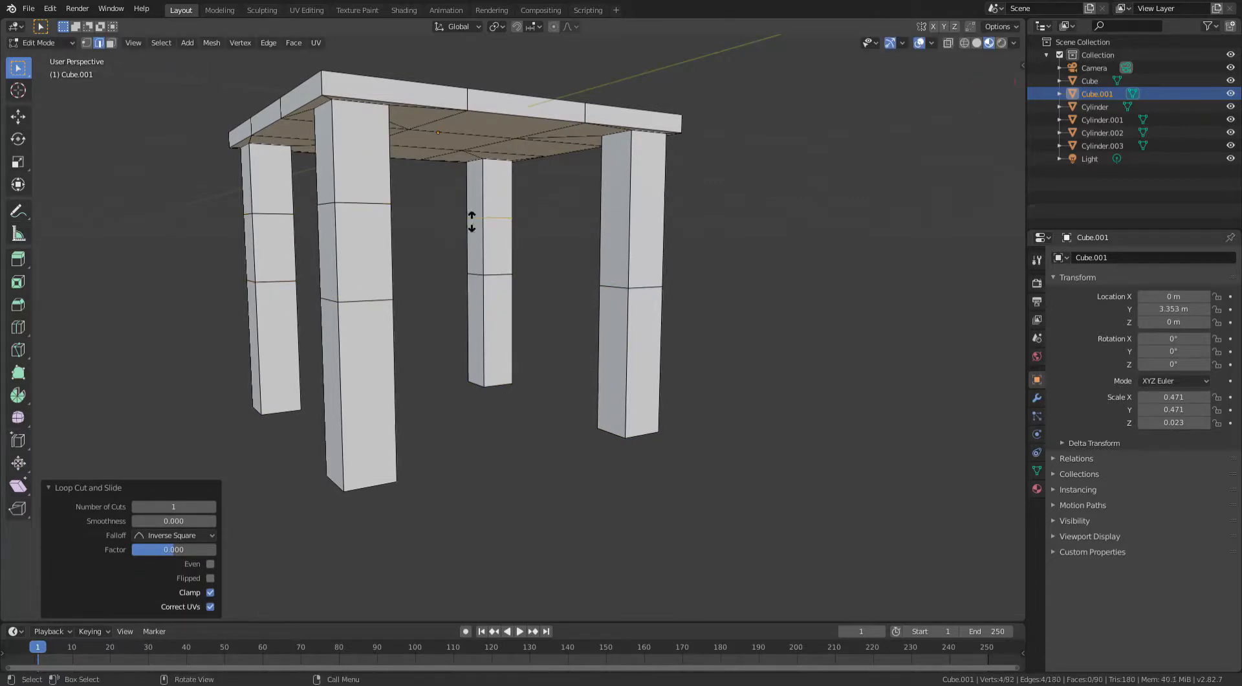
pyautogui.click(643, 228)
pyautogui.rightClick(622, 226)
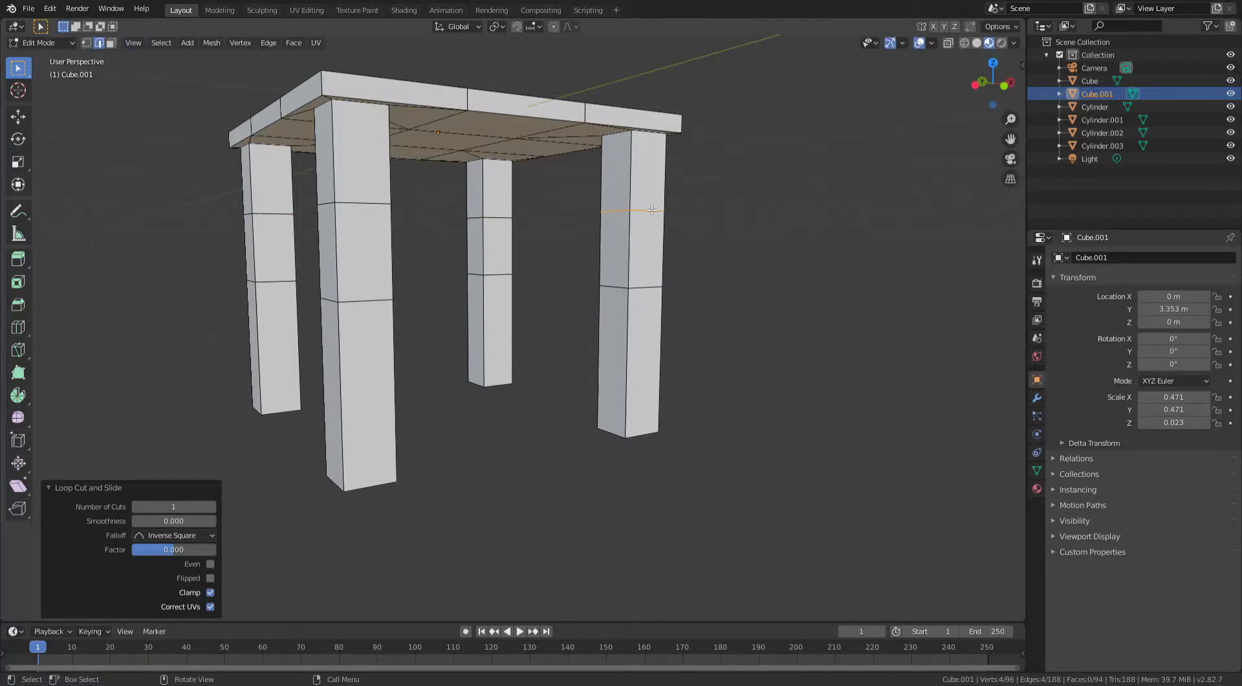
# - Fill faces between the loop-cut edges of two adjacent legs to start a lower rail
pyautogui.click(620, 214)
pyautogui.moveTo(617, 217); pyautogui.dragTo(368, 210, button='middle')
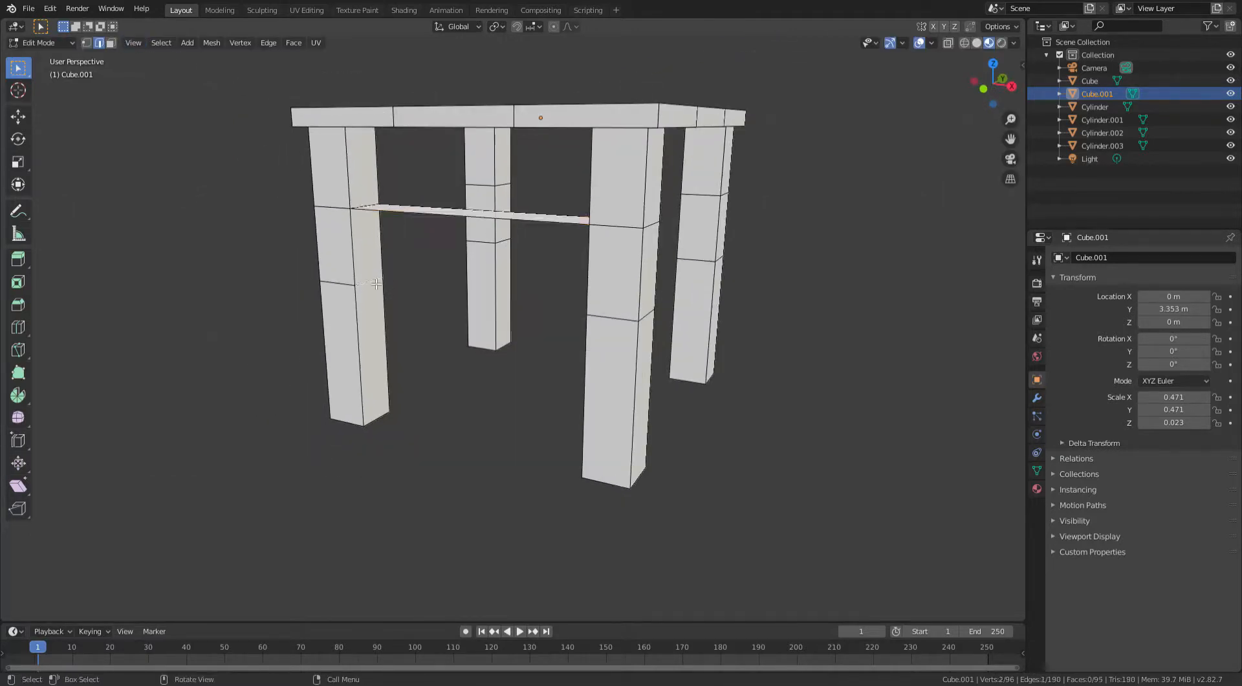
pyautogui.moveTo(376, 283); pyautogui.dragTo(547, 297, button='middle')
pyautogui.press('f')
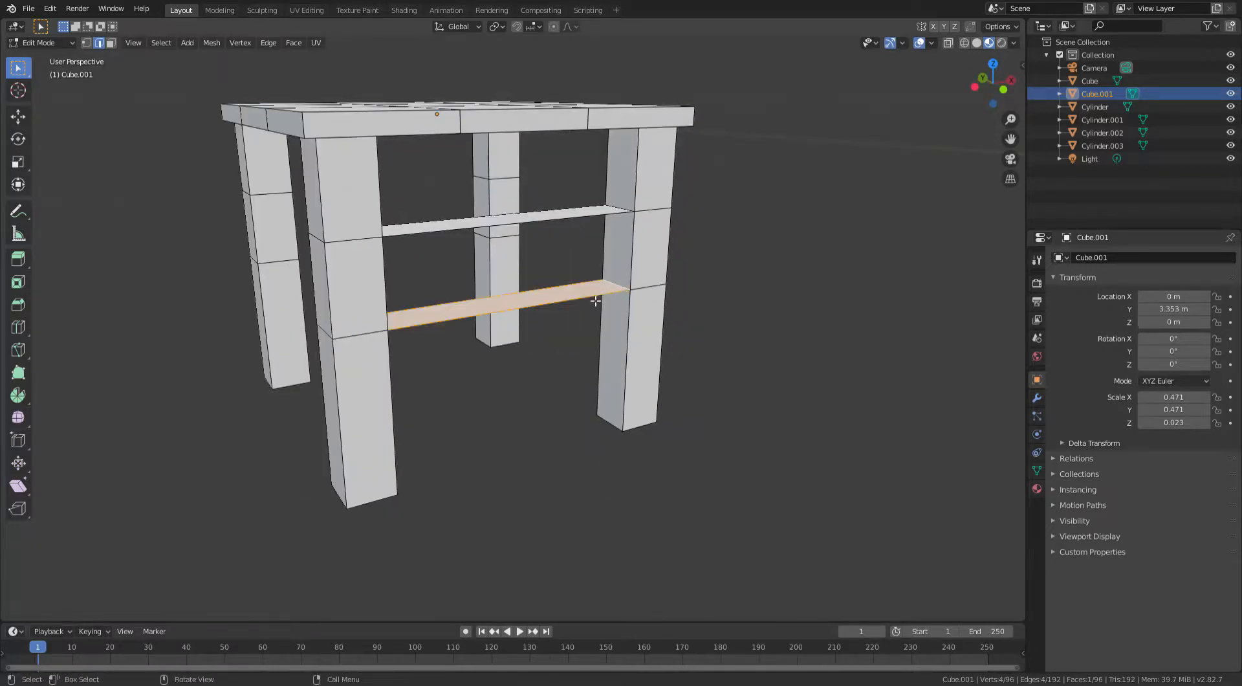
pyautogui.click(596, 301)
pyautogui.click(573, 214)
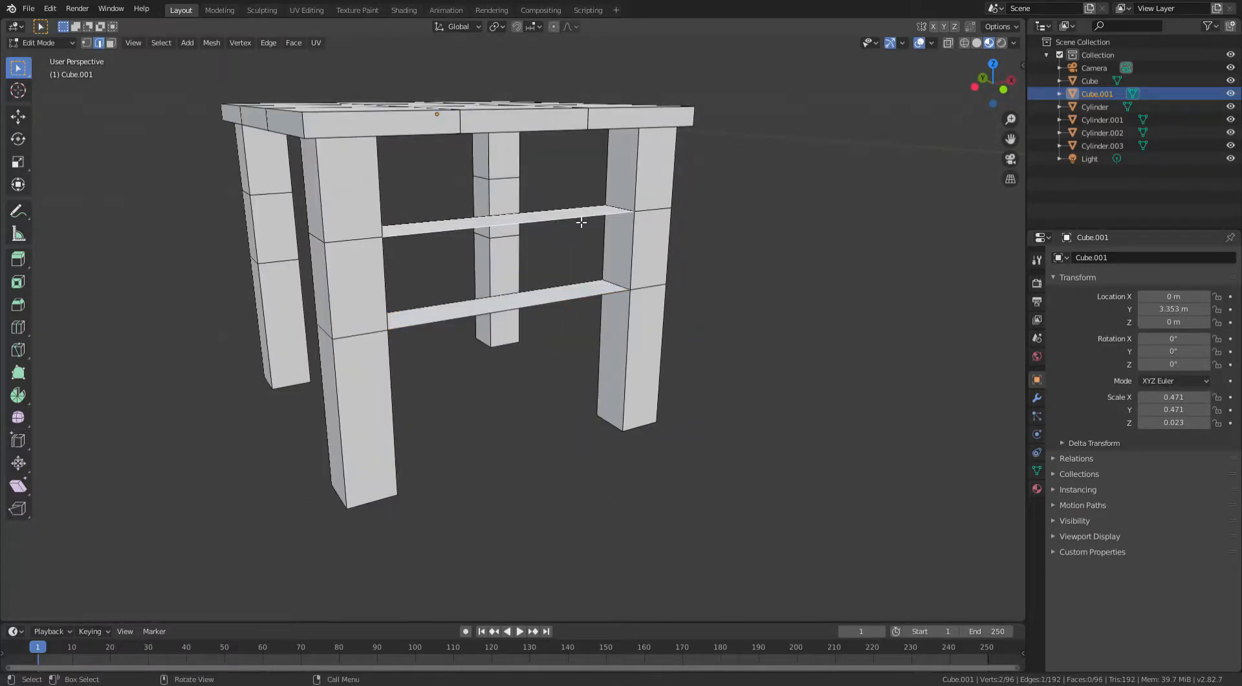
# - Fill the lower rail's side faces between the same two legs
pyautogui.moveTo(582, 216); pyautogui.dragTo(581, 243, button='middle')
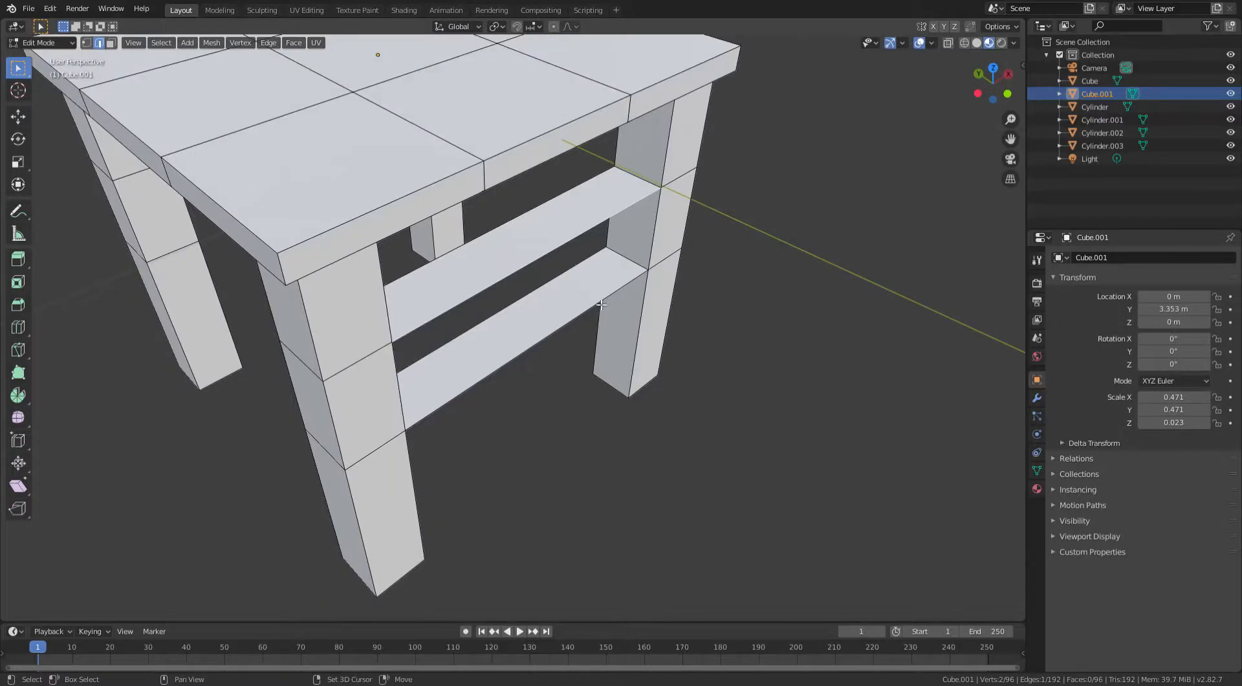
pyautogui.press('f')
pyautogui.moveTo(491, 223); pyautogui.dragTo(597, 177, button='middle')
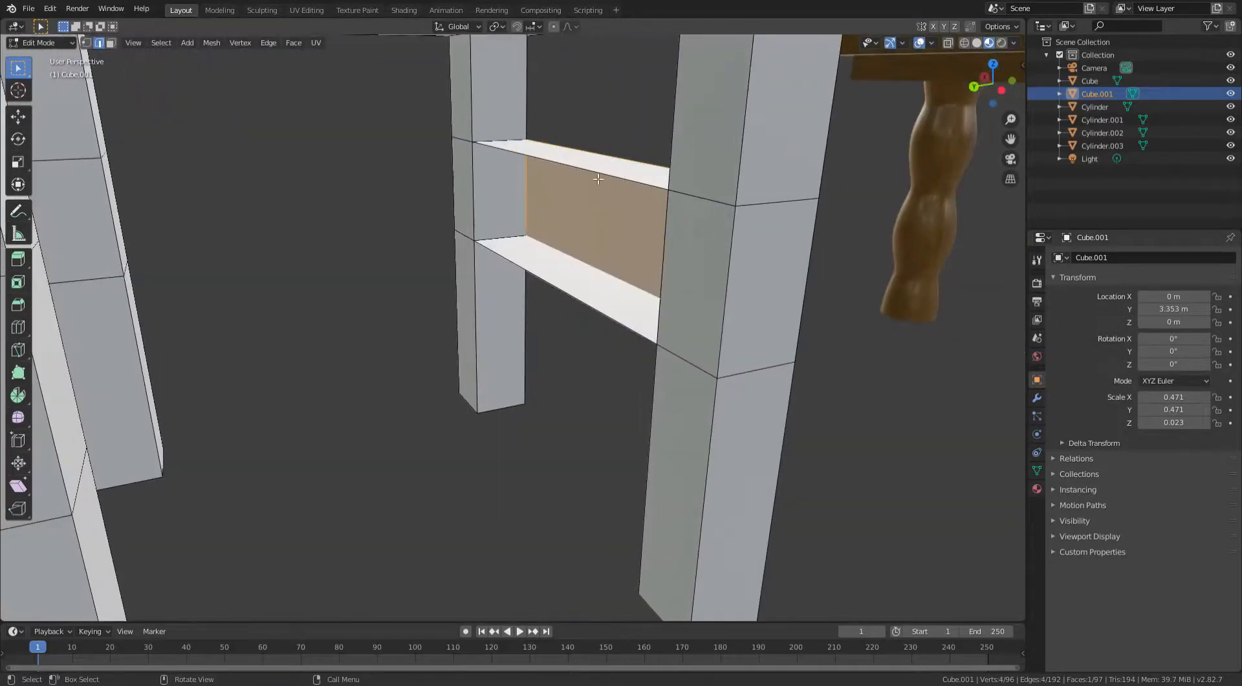
pyautogui.click(597, 176)
pyautogui.press('f')
# - Fill faces between the loop-cut edges of the next pair of adjacent legs to form a second lower rail
pyautogui.moveTo(562, 293); pyautogui.dragTo(308, 200, button='middle')
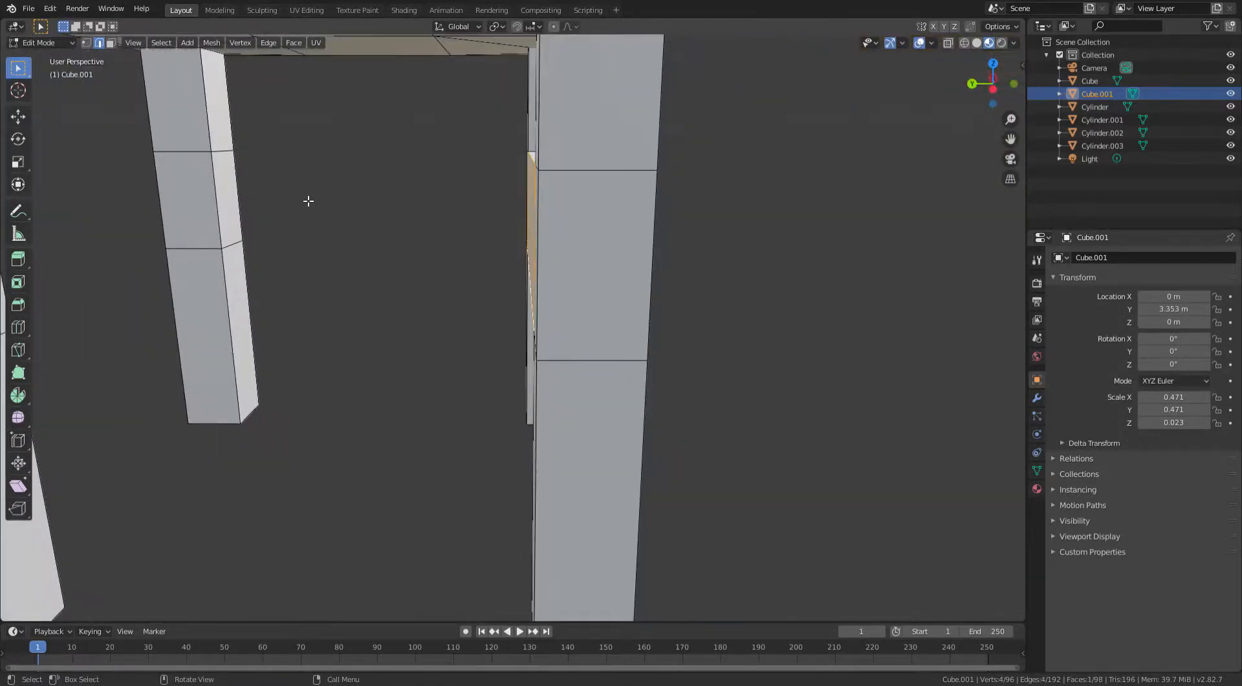
pyautogui.moveTo(208, 262); pyautogui.dragTo(433, 202, button='middle')
pyautogui.press('f')
pyautogui.press('f')
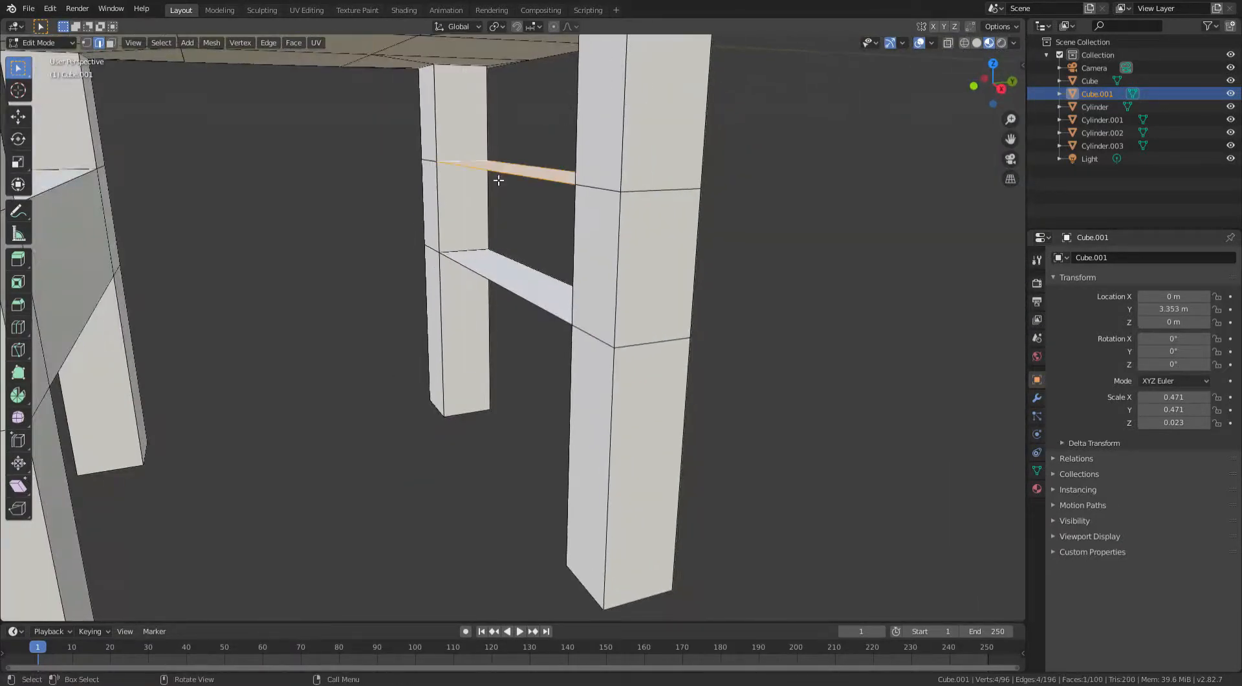
pyautogui.keyDown('shift'); pyautogui.click(507, 291); pyautogui.keyUp('shift')
pyautogui.press('f')
pyautogui.moveTo(521, 291); pyautogui.dragTo(417, 295, button='middle')
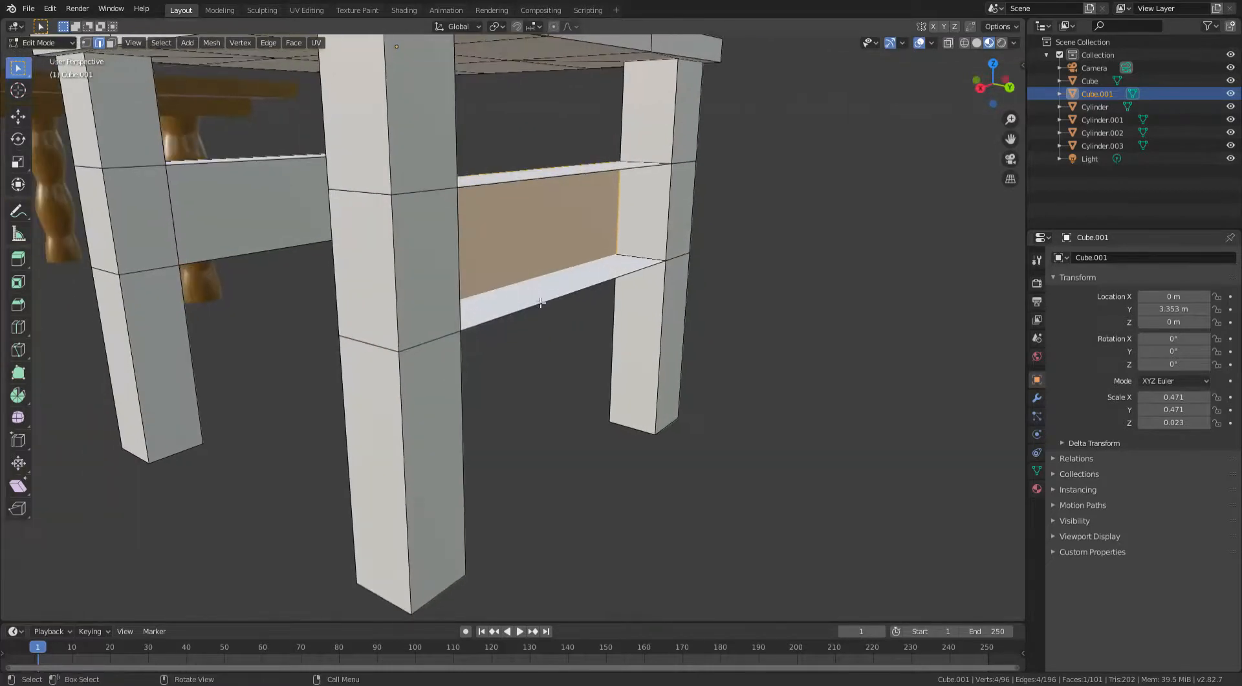
pyautogui.press('f')
pyautogui.moveTo(563, 185); pyautogui.dragTo(481, 160, button='middle')
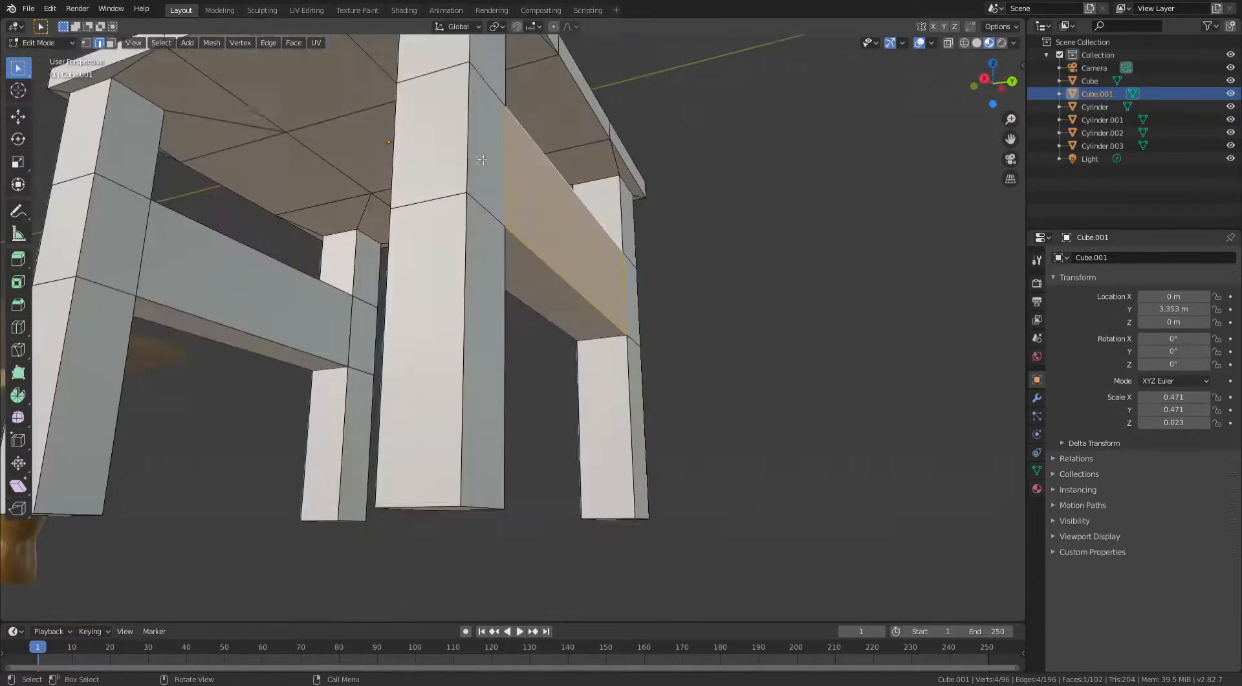
# - Switch to face selection and move the bottom faces of both lower rails up 0.1525 m along Z
pyautogui.click(111, 44)
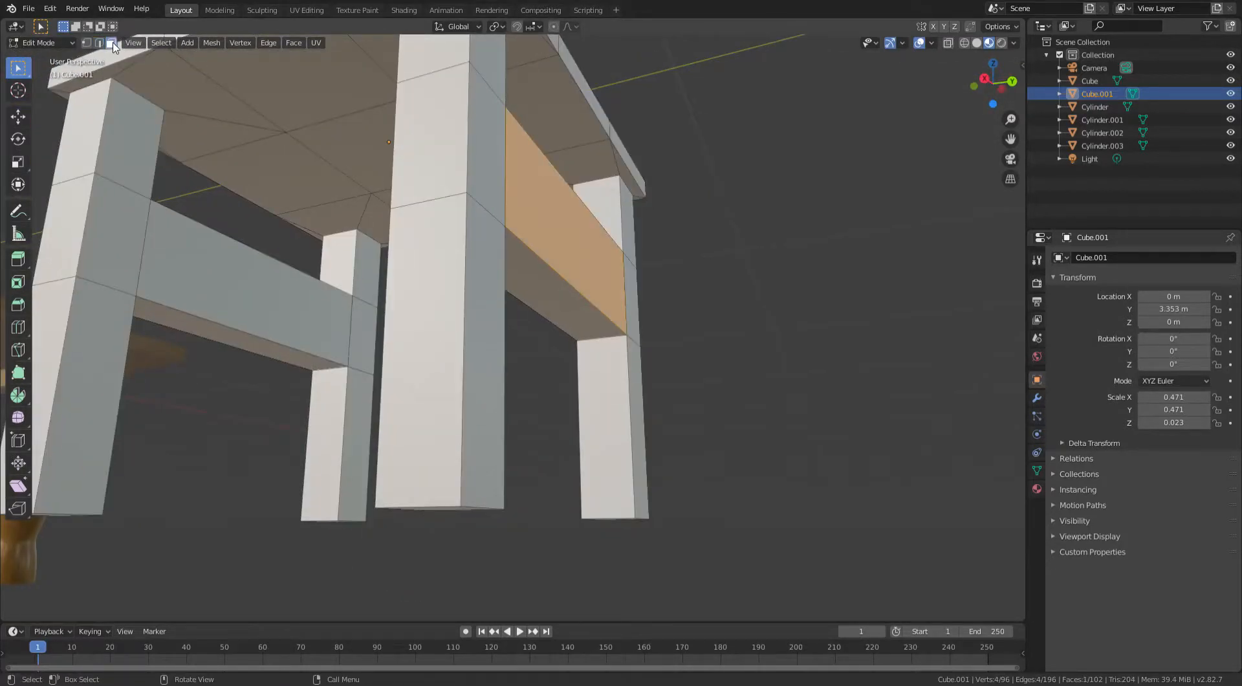
pyautogui.click(267, 352)
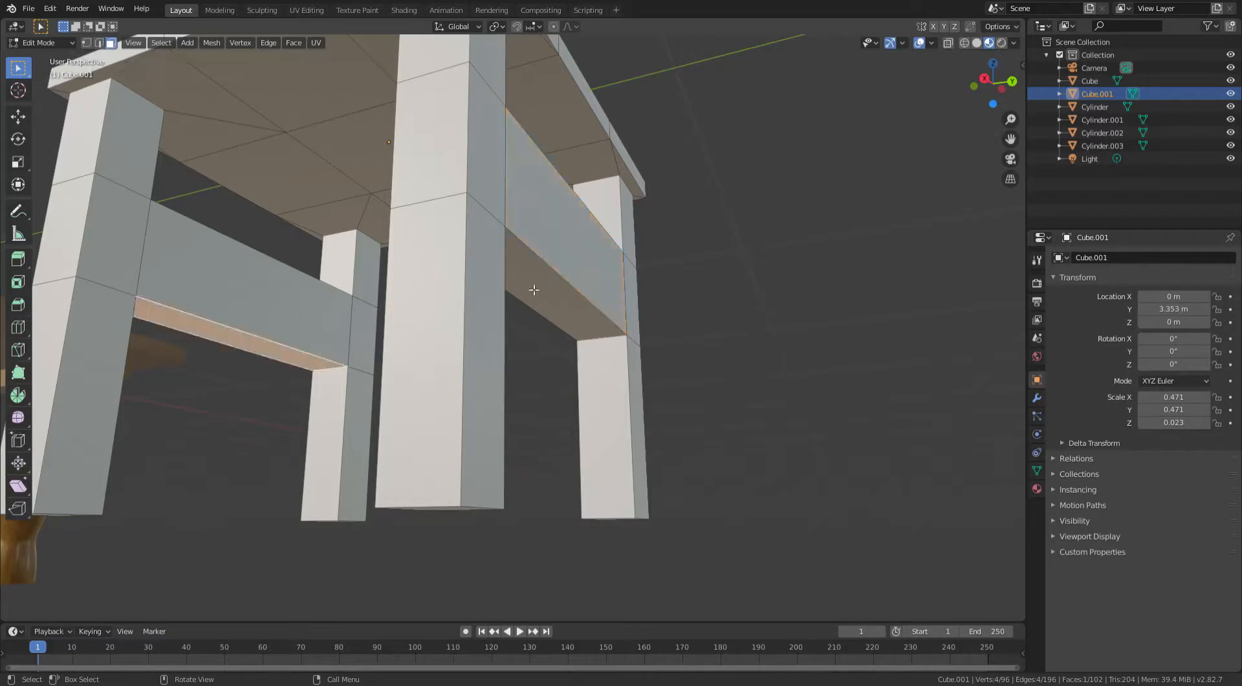
pyautogui.keyDown('shift'); pyautogui.click(554, 298); pyautogui.keyUp('shift')
pyautogui.moveTo(650, 273); pyautogui.dragTo(689, 255, button='middle')
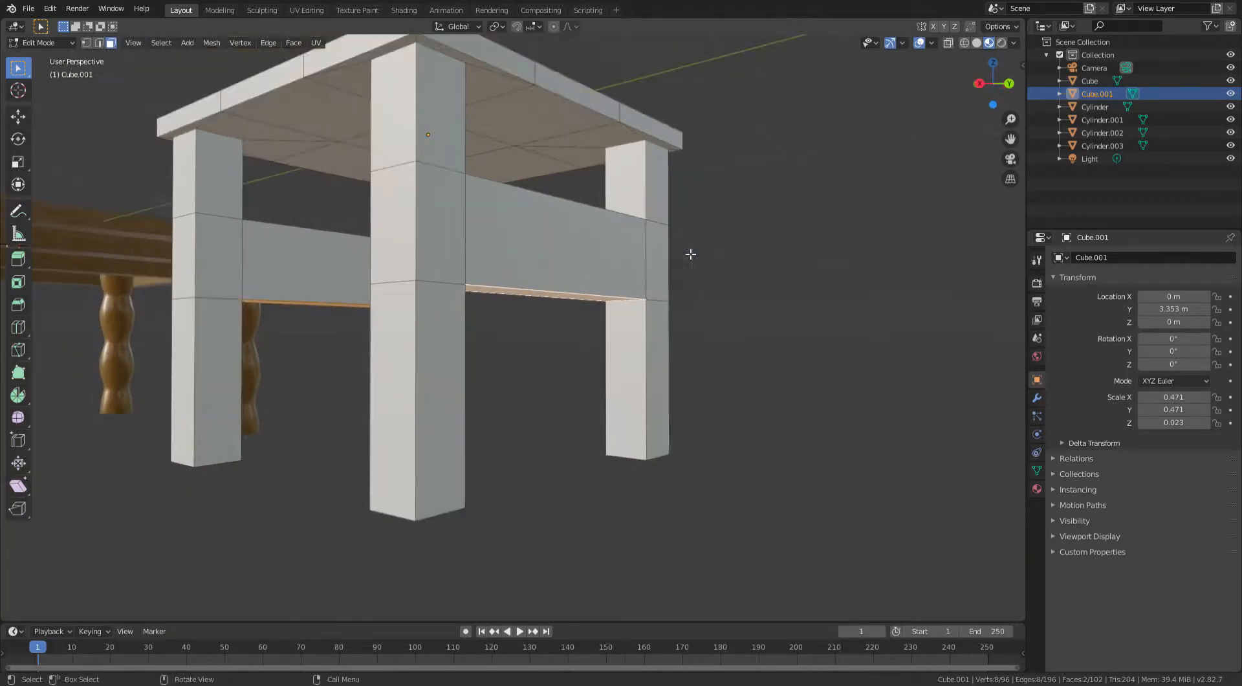
pyautogui.press('g')
pyautogui.press('z')
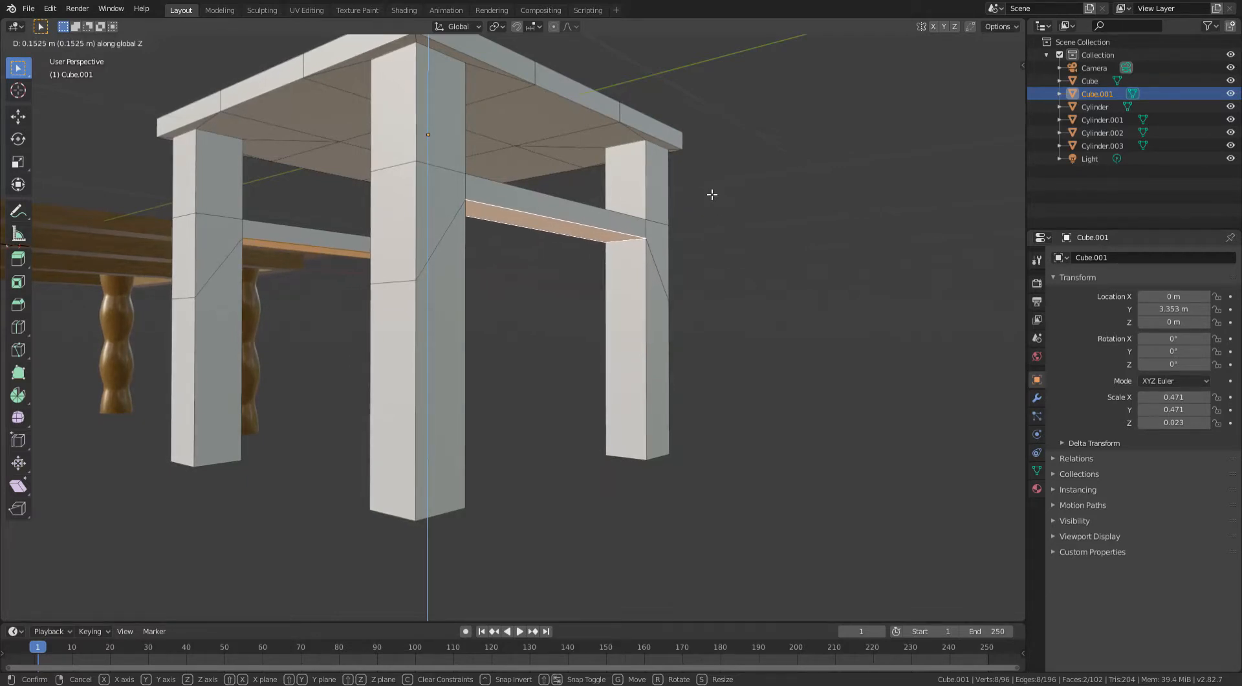
pyautogui.click(712, 194)
# - Add loop cuts just below the tabletop on three of the legs
pyautogui.moveTo(712, 194); pyautogui.dragTo(660, 171, button='middle')
pyautogui.press('Tab')
pyautogui.scroll(-2, 642, 240)
pyautogui.scroll(-5, 763, 232)
pyautogui.scroll(3, 683, 260)
pyautogui.press('Tab')
pyautogui.scroll(4, 683, 261)
pyautogui.hotkey('ctrl', 'r')
pyautogui.click(660, 170)
pyautogui.rightClick(660, 169)
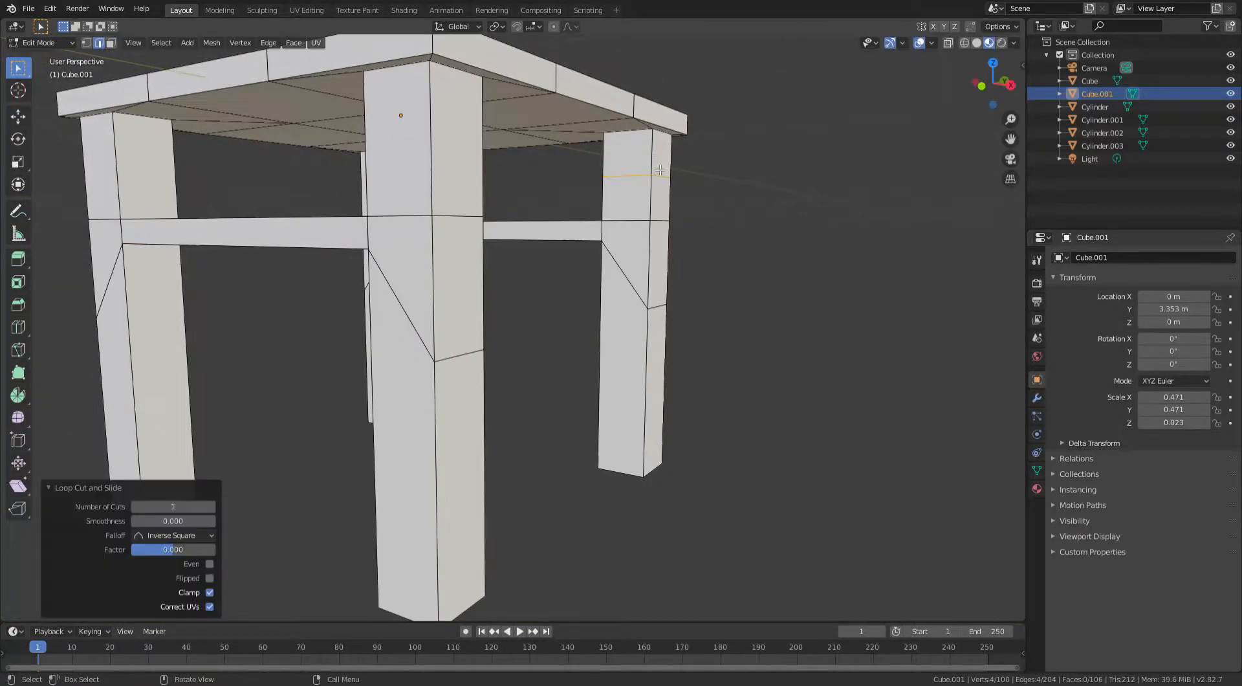
pyautogui.hotkey('ctrl', 'r')
pyautogui.click(414, 140)
pyautogui.rightClick(414, 139)
pyautogui.hotkey('ctrl', 'r')
pyautogui.click(177, 170)
pyautogui.rightClick(214, 174)
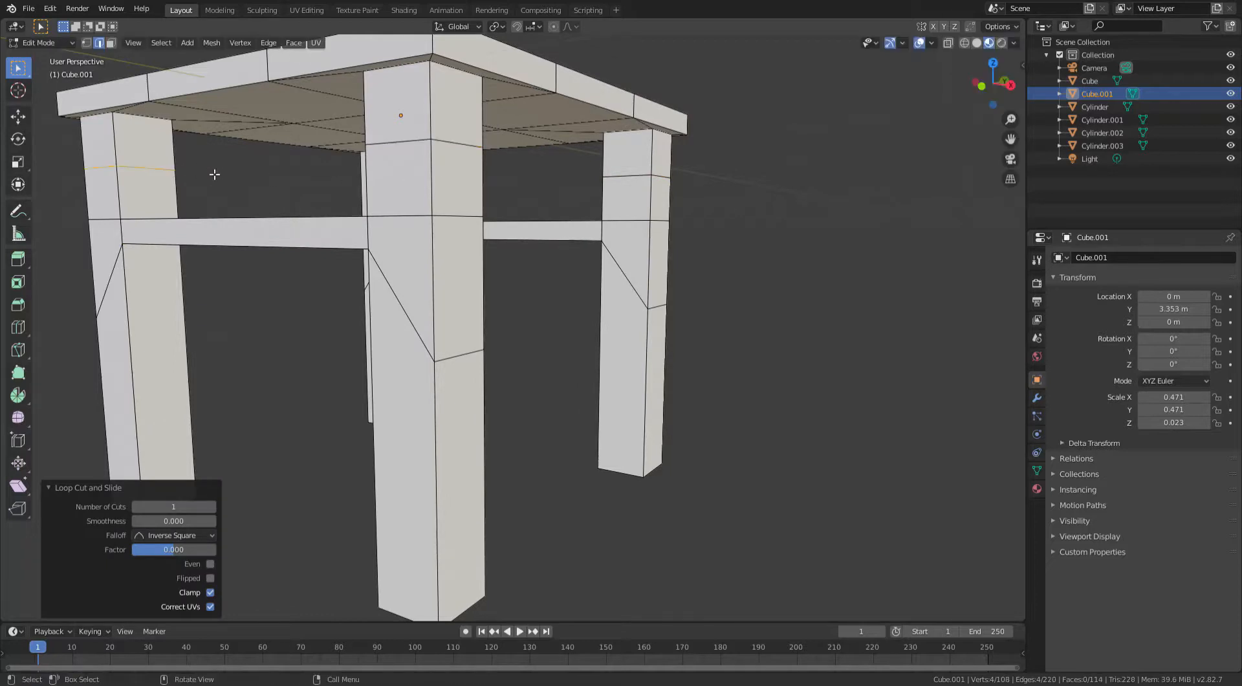
# - Add another ring of loop cuts near the top of each leg to mark the upper rails
pyautogui.moveTo(215, 174); pyautogui.dragTo(358, 187, button='middle')
pyautogui.hotkey('ctrl', 'r')
pyautogui.click(358, 187)
pyautogui.moveTo(344, 194); pyautogui.dragTo(324, 194, button='middle')
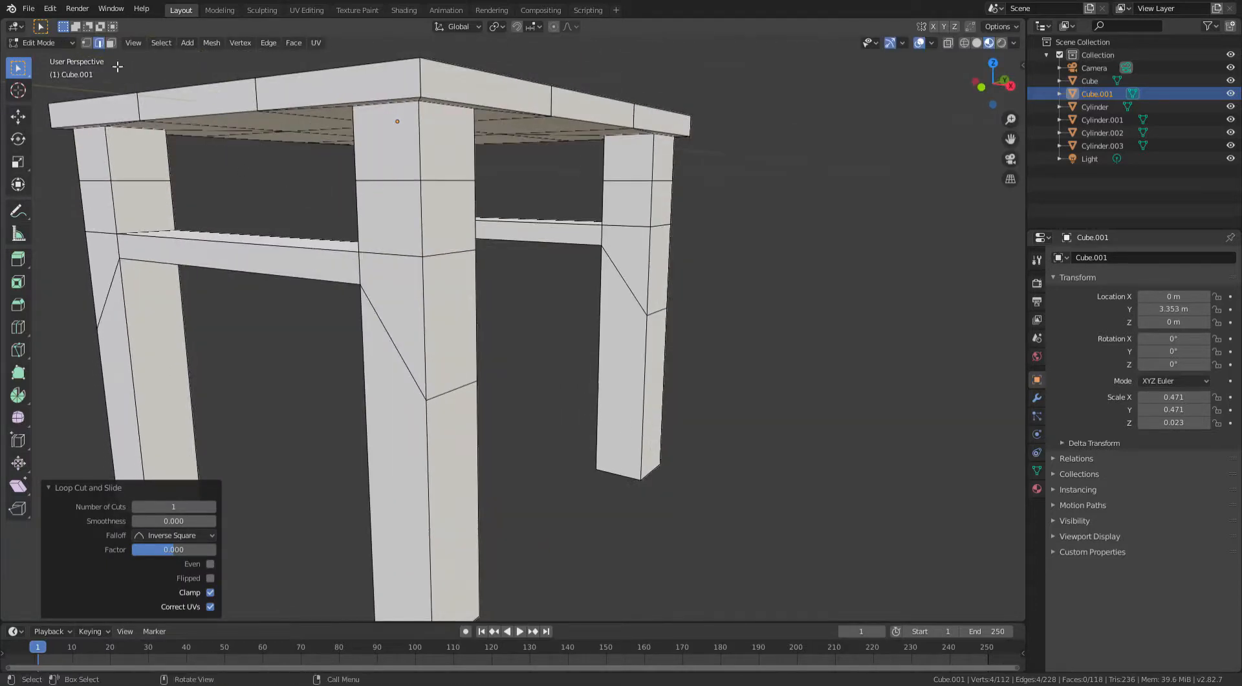
pyautogui.moveTo(596, 221); pyautogui.dragTo(634, 218, button='middle')
pyautogui.hotkey('ctrl', 'r')
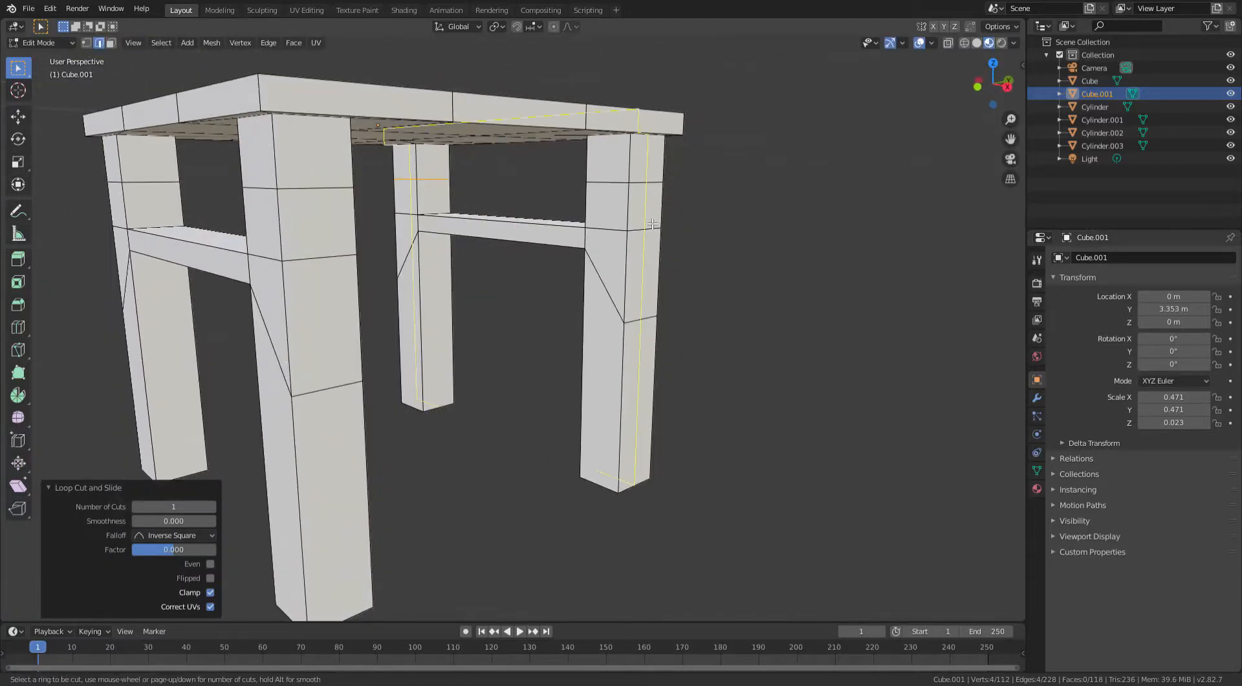
pyautogui.click(634, 218)
pyautogui.rightClick(633, 218)
pyautogui.hotkey('ctrl', 'r')
pyautogui.click(448, 200)
pyautogui.rightClick(449, 199)
pyautogui.hotkey('ctrl', 'r')
pyautogui.click(182, 206)
pyautogui.rightClick(182, 206)
pyautogui.hotkey('ctrl', 'r')
pyautogui.click(258, 224)
pyautogui.rightClick(258, 224)
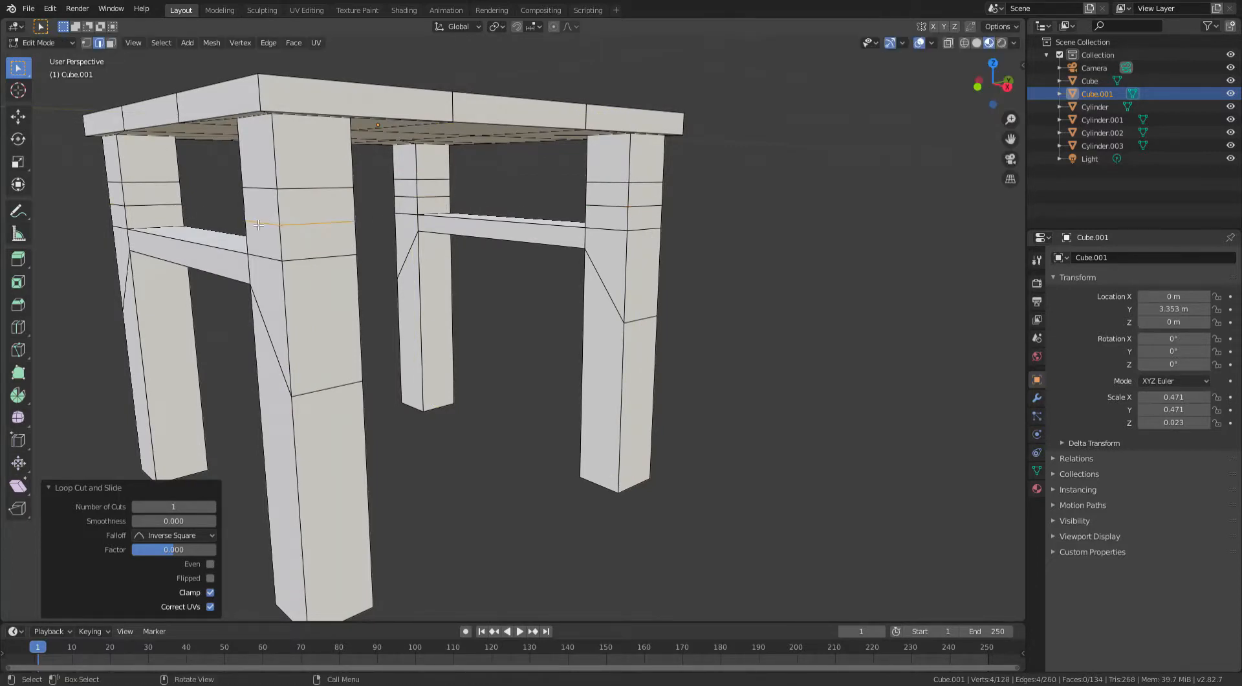
# - Fill faces between the upper loop cuts of adjacent legs to build an upper rail
pyautogui.click(598, 272)
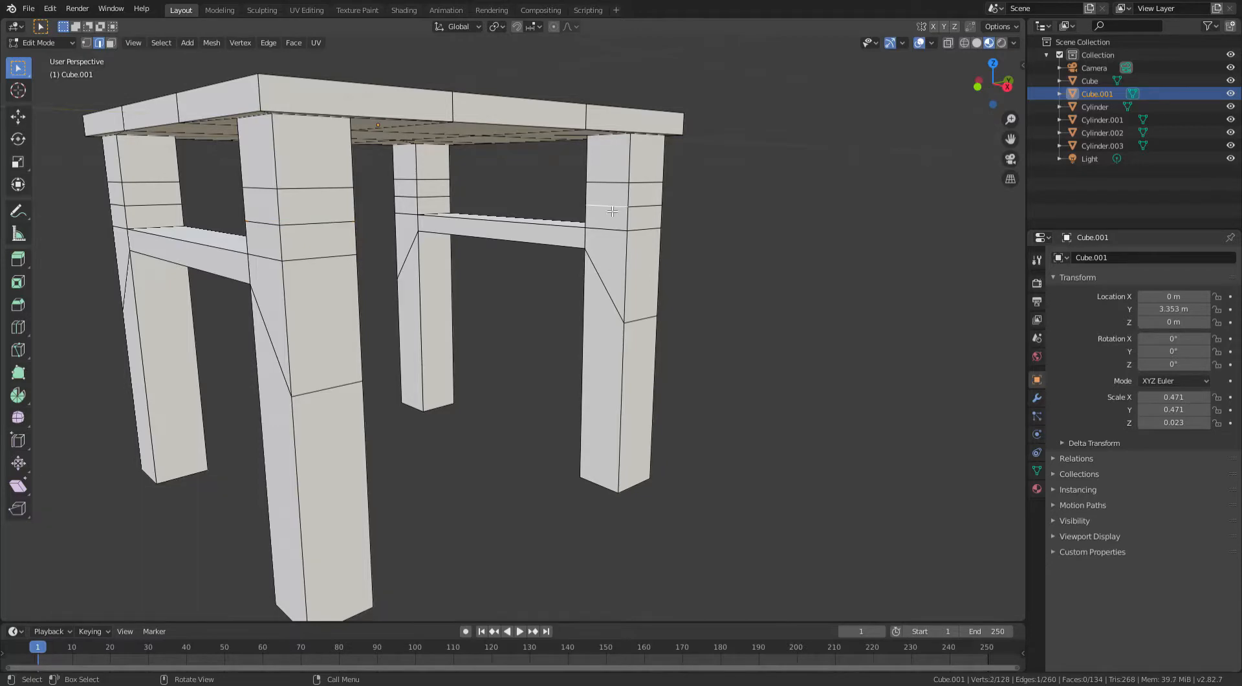
pyautogui.moveTo(599, 272); pyautogui.dragTo(414, 224, button='middle')
pyautogui.keyDown('shift'); pyautogui.click(251, 199); pyautogui.keyUp('shift')
pyautogui.press('f')
pyautogui.click(247, 178)
pyautogui.moveTo(247, 178); pyautogui.dragTo(420, 194, button='middle')
pyautogui.keyDown('shift'); pyautogui.click(598, 210); pyautogui.keyUp('shift')
pyautogui.press('f')
# - Fill the faces of the upper rail between the side legs
pyautogui.click(584, 217)
pyautogui.keyDown('shift'); pyautogui.click(557, 241); pyautogui.keyUp('shift')
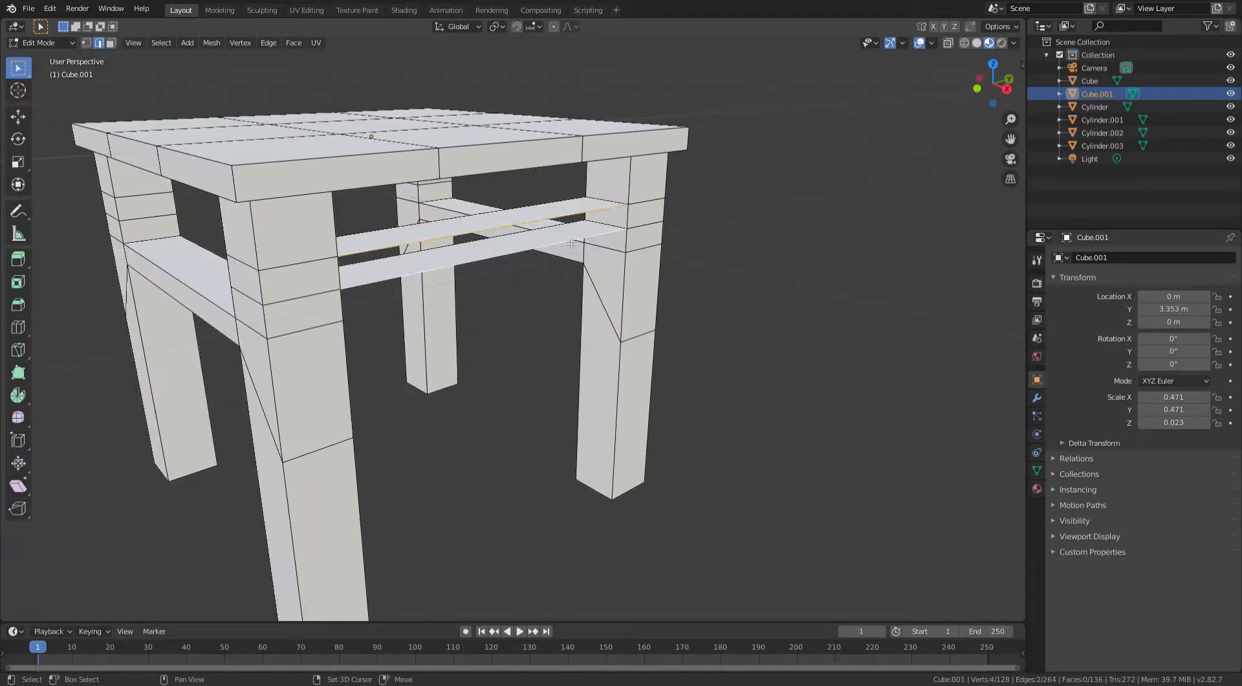
pyautogui.press('f')
pyautogui.moveTo(555, 243); pyautogui.dragTo(668, 232, button='middle')
pyautogui.click(679, 218)
pyautogui.keyDown('shift'); pyautogui.click(681, 193); pyautogui.keyUp('shift')
pyautogui.press('f')
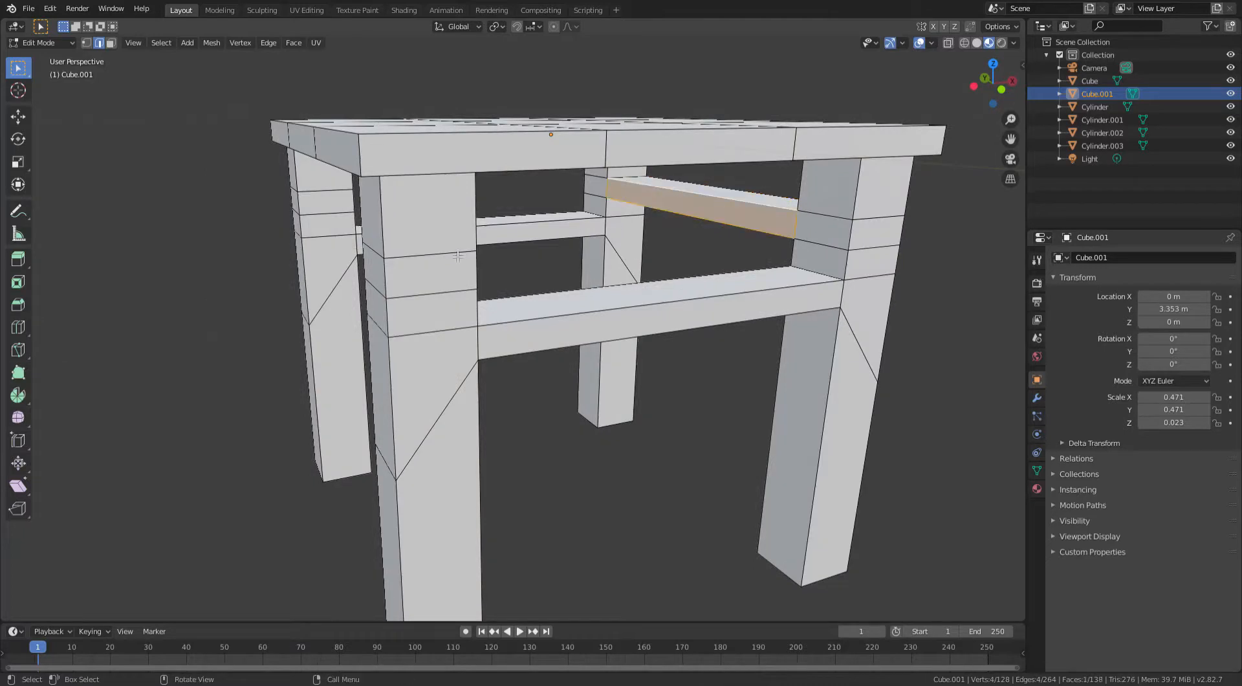
# - Fill the remaining faces to close the upper rails along the back and other side
pyautogui.moveTo(333, 218); pyautogui.dragTo(764, 221, button='middle')
pyautogui.click(764, 221)
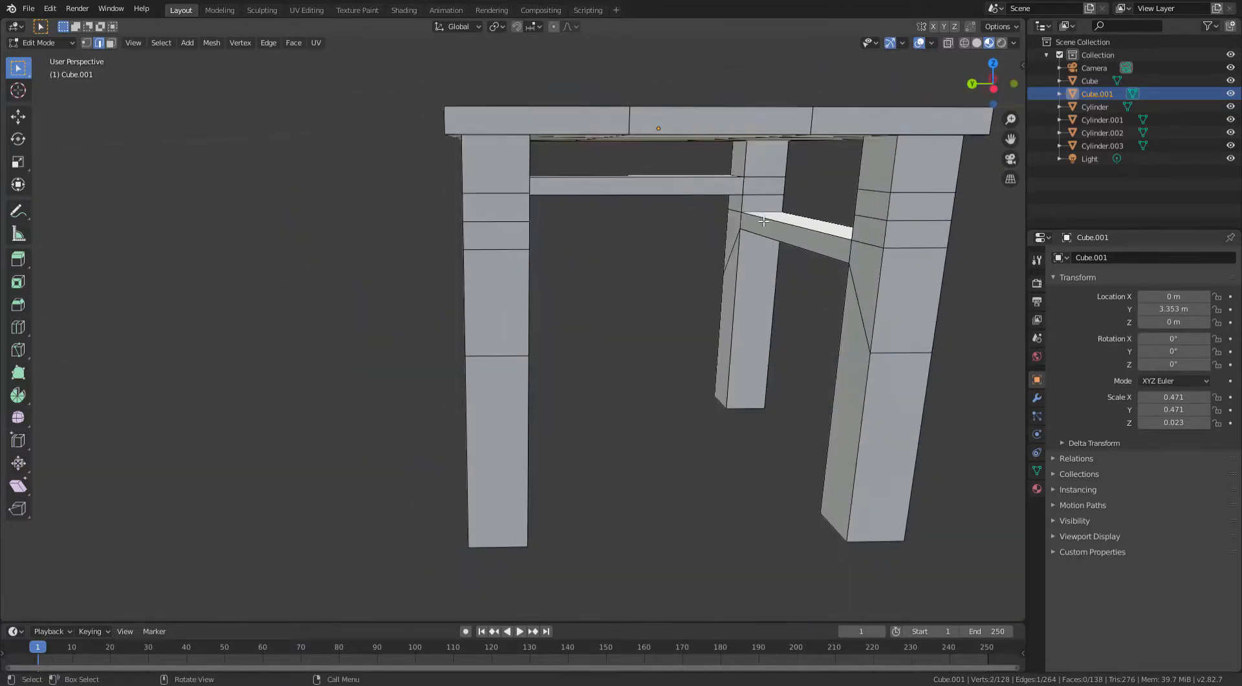
pyautogui.press('f')
pyautogui.moveTo(873, 222); pyautogui.dragTo(639, 204, button='middle')
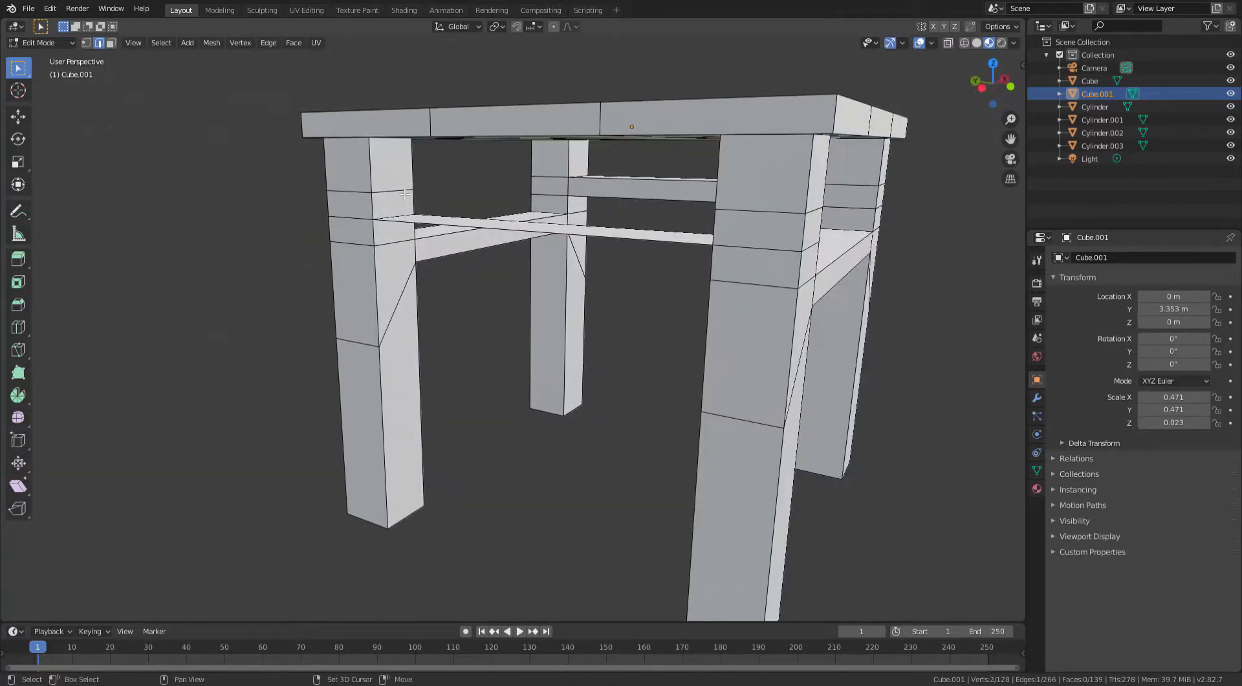
pyautogui.press('f')
pyautogui.keyDown('shift'); pyautogui.click(434, 229); pyautogui.keyUp('shift')
pyautogui.press('f')
pyautogui.moveTo(434, 229); pyautogui.dragTo(548, 311, button='middle')
pyautogui.click(294, 234)
pyautogui.keyDown('shift'); pyautogui.click(288, 208); pyautogui.keyUp('shift')
pyautogui.press('f')
# - Enter edit mode in face selection and select the two tabletop corner faces along one edge
pyautogui.scroll(-3, 351, 252)
pyautogui.press('Tab')
pyautogui.scroll(-3, 351, 253)
pyautogui.press('Tab')
pyautogui.click(111, 42)
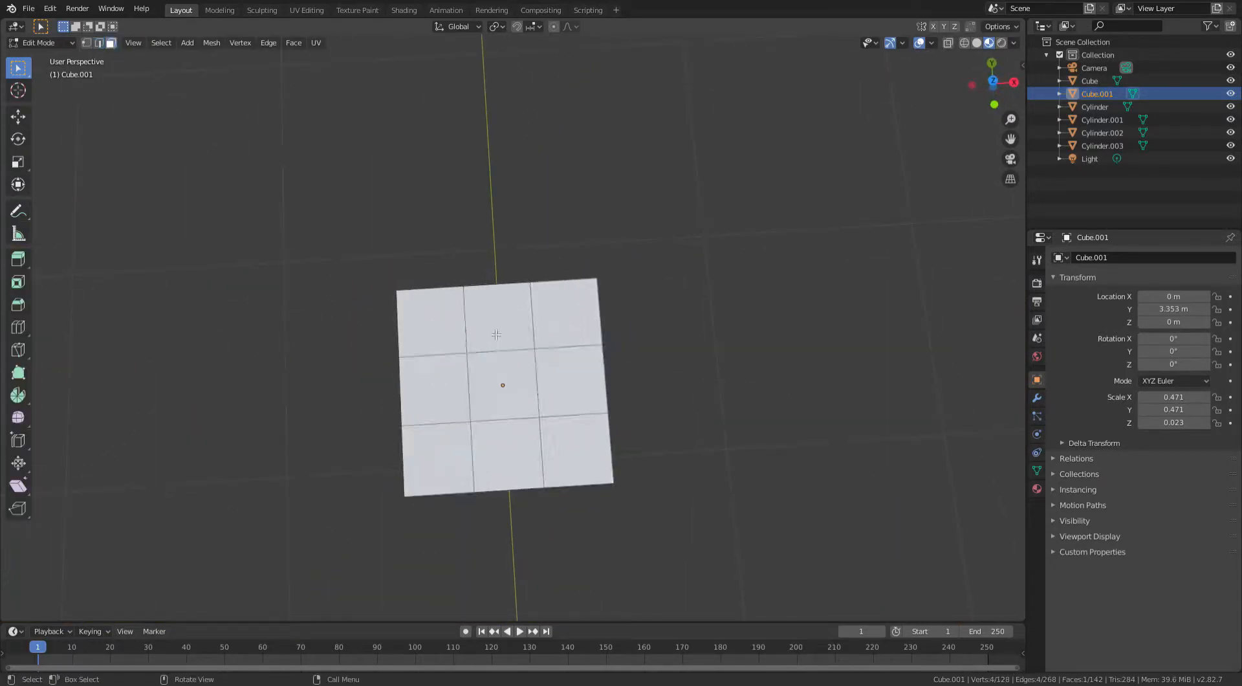
pyautogui.click(430, 325)
pyautogui.keyDown('shift'); pyautogui.click(569, 314); pyautogui.keyUp('shift')
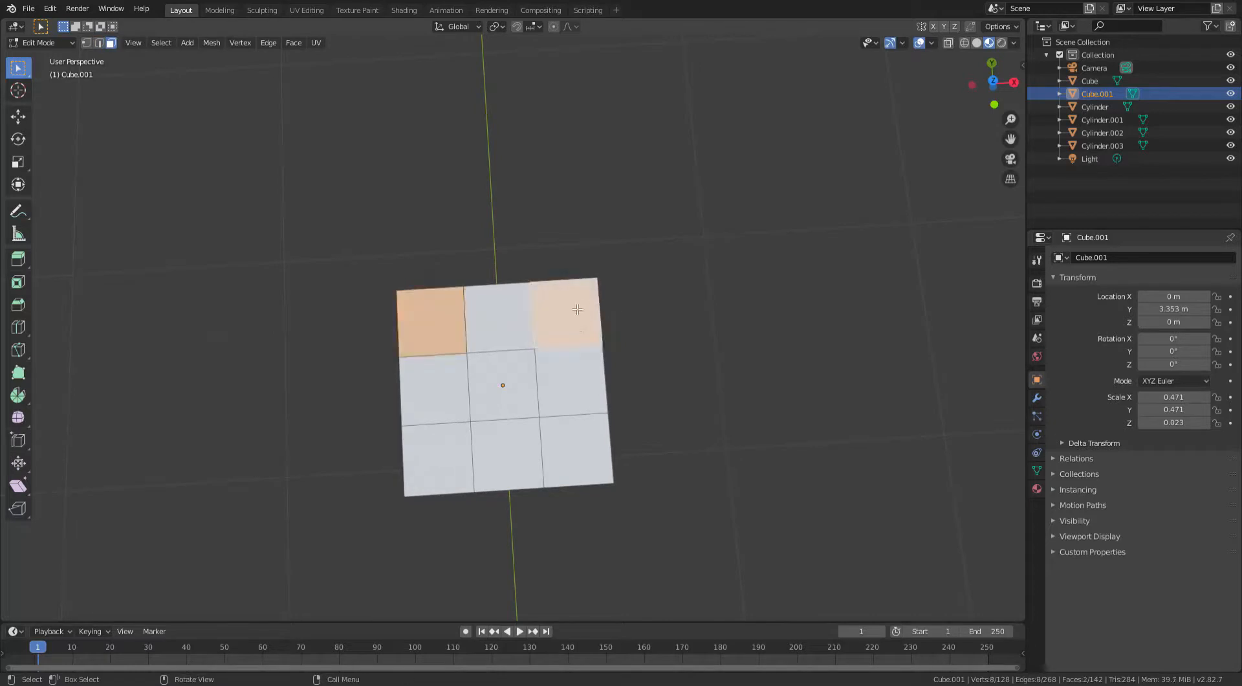
# - Set the pivot point to Median Point and inset the two corner faces by about 0.17 m
pyautogui.scroll(5, 567, 357)
pyautogui.moveTo(568, 357); pyautogui.dragTo(606, 169, button='middle')
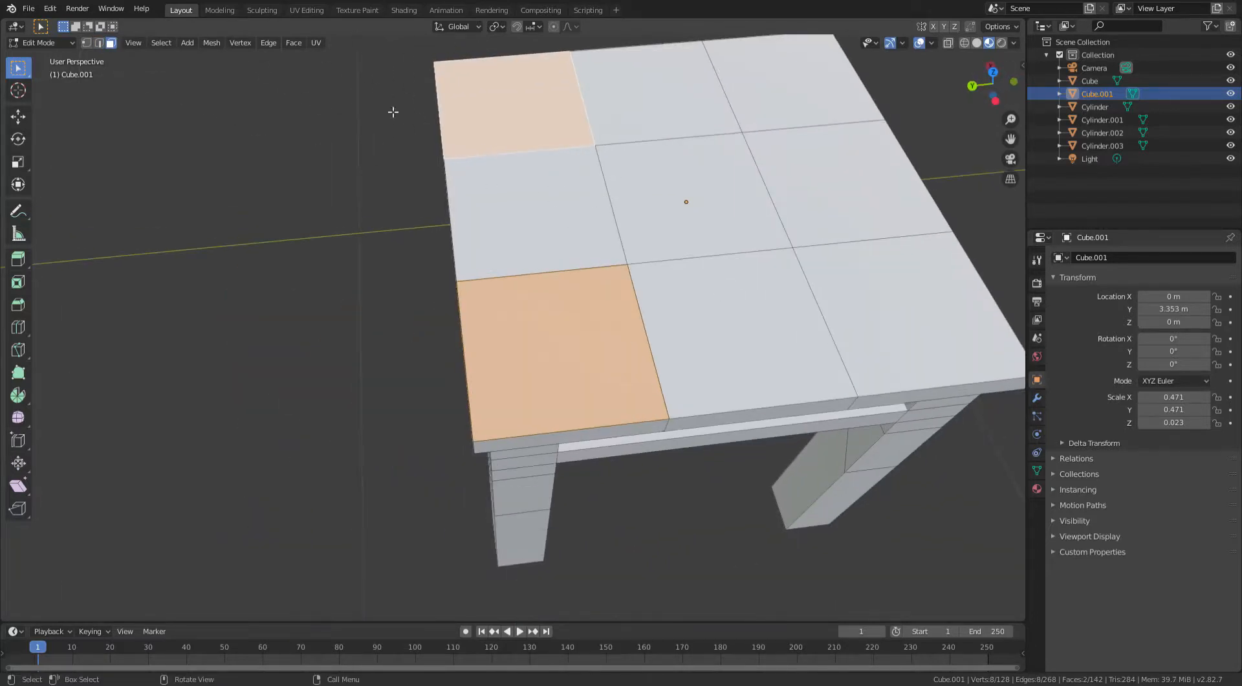
pyautogui.click(496, 26)
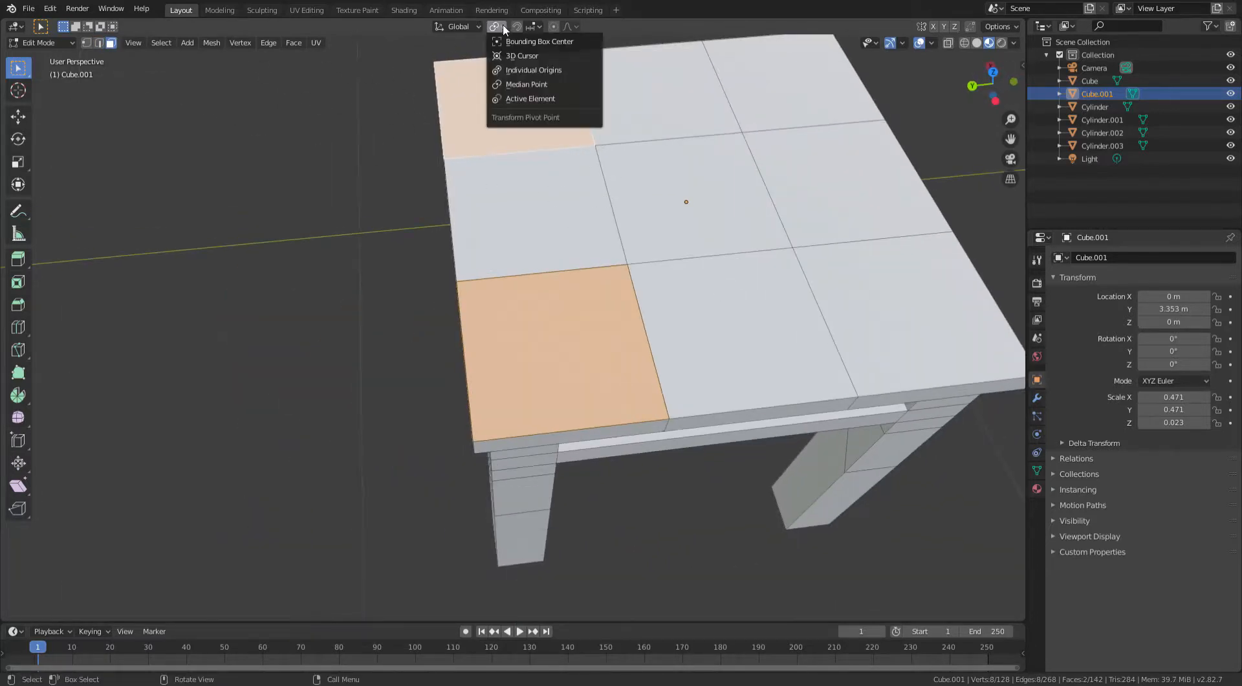
pyautogui.click(530, 84)
pyautogui.moveTo(527, 71); pyautogui.dragTo(563, 217, button='middle')
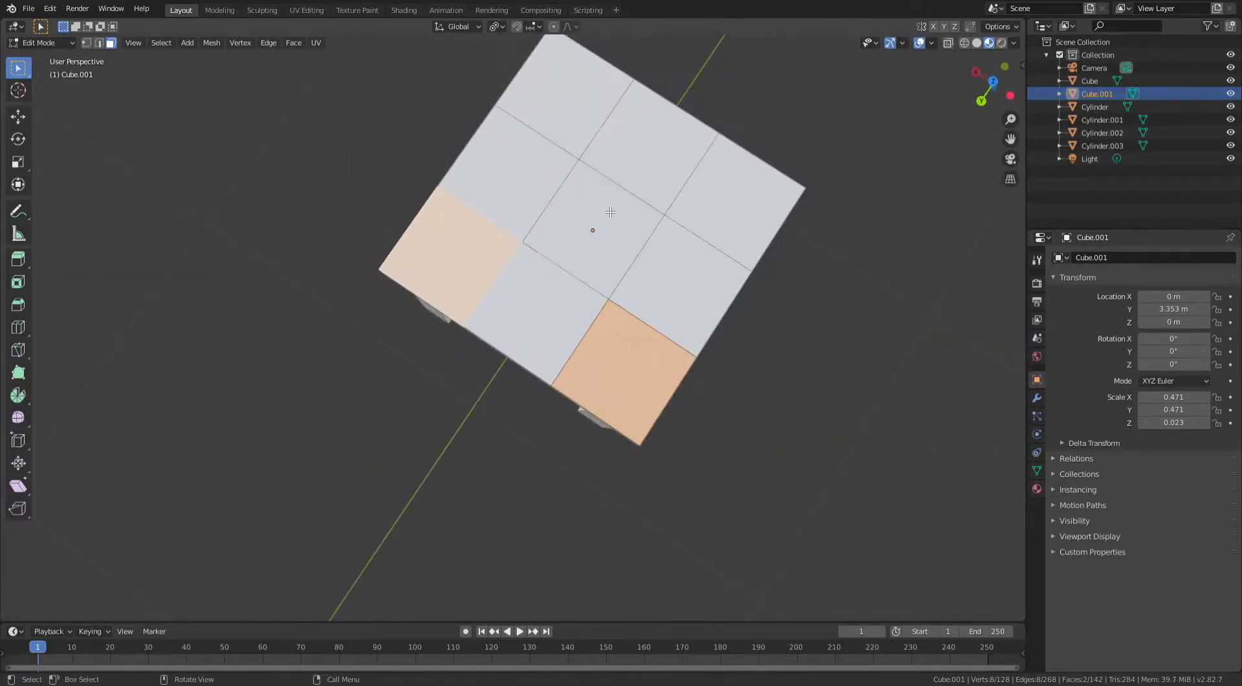
pyautogui.press('i')
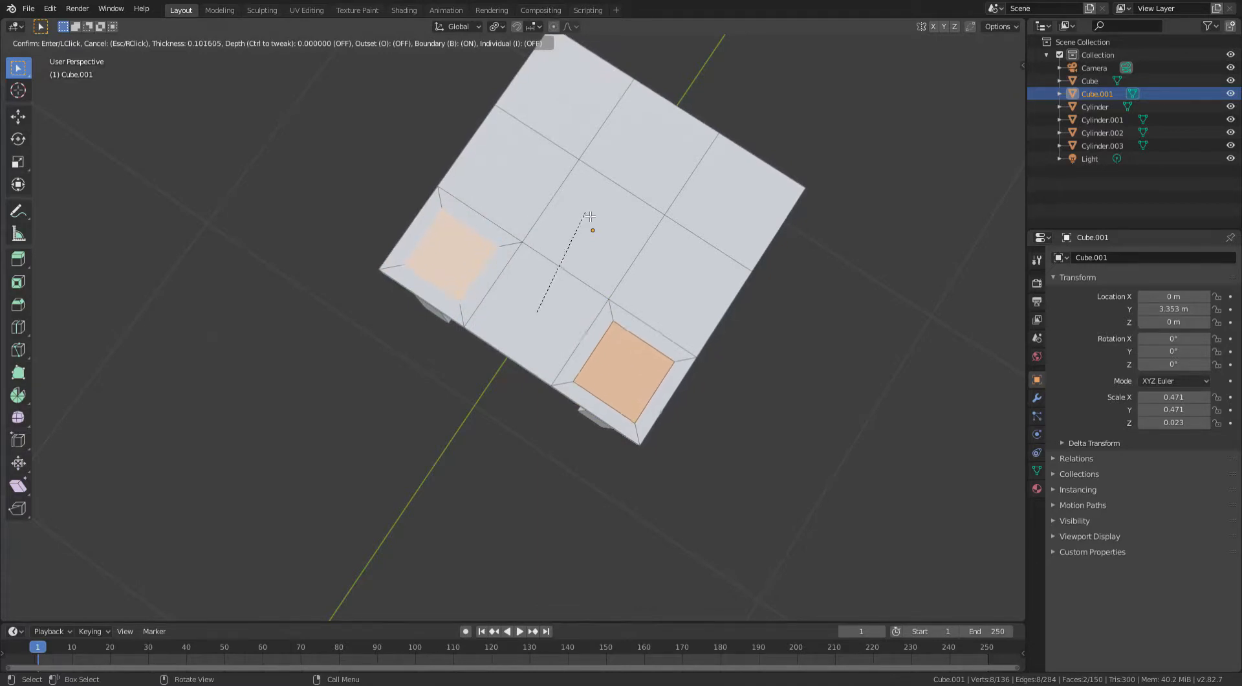
pyautogui.click(586, 224)
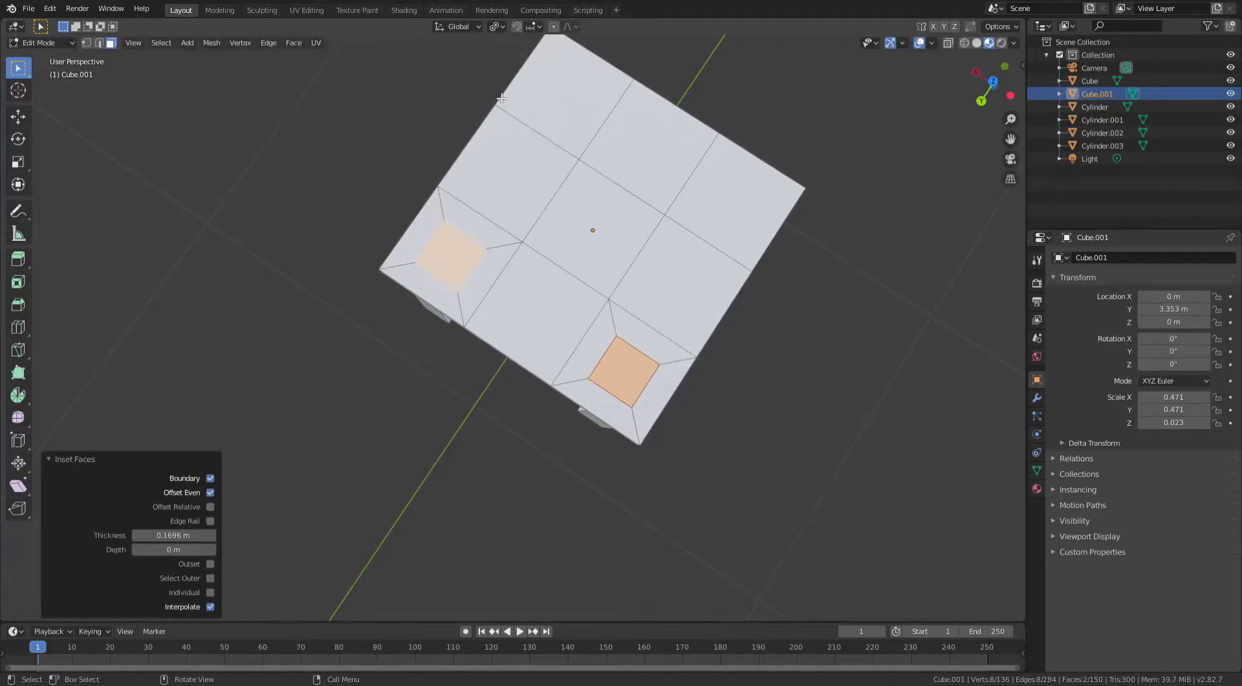
# - Switch the pivot point and scale the two inset faces up by 1.17
pyautogui.click(497, 27)
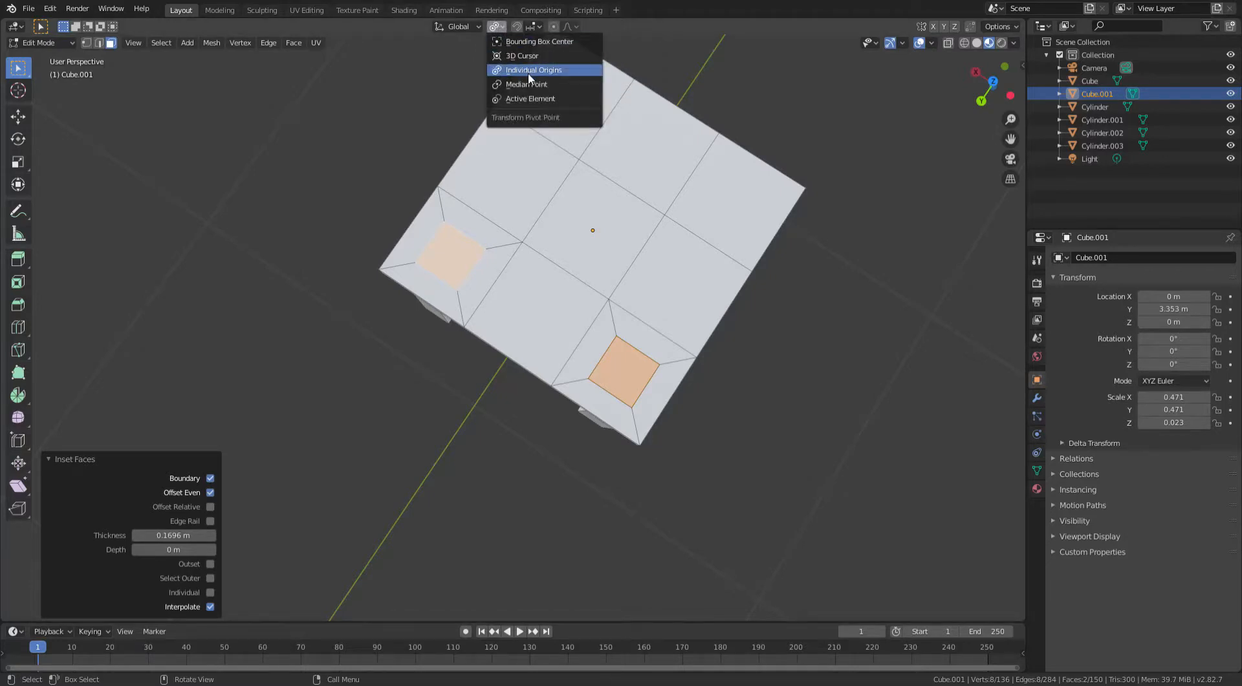
pyautogui.click(532, 70)
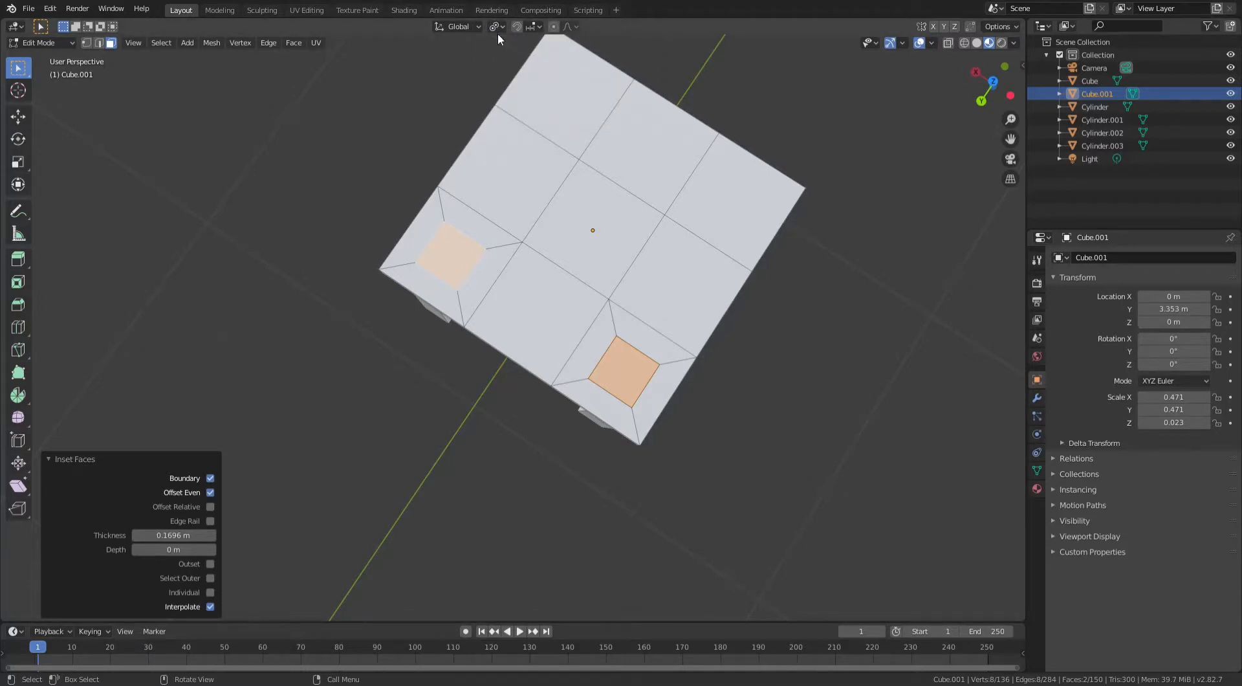
pyautogui.click(496, 28)
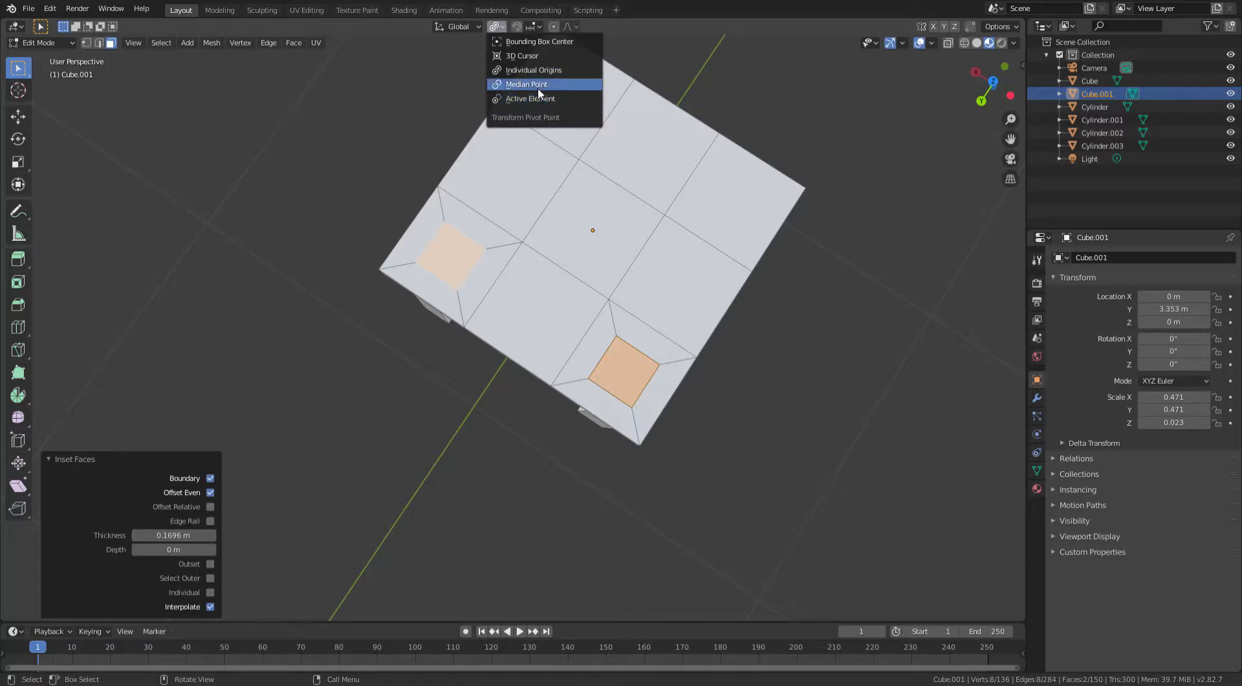
pyautogui.click(526, 85)
pyautogui.moveTo(546, 97); pyautogui.dragTo(502, 181, button='middle')
pyautogui.press('s')
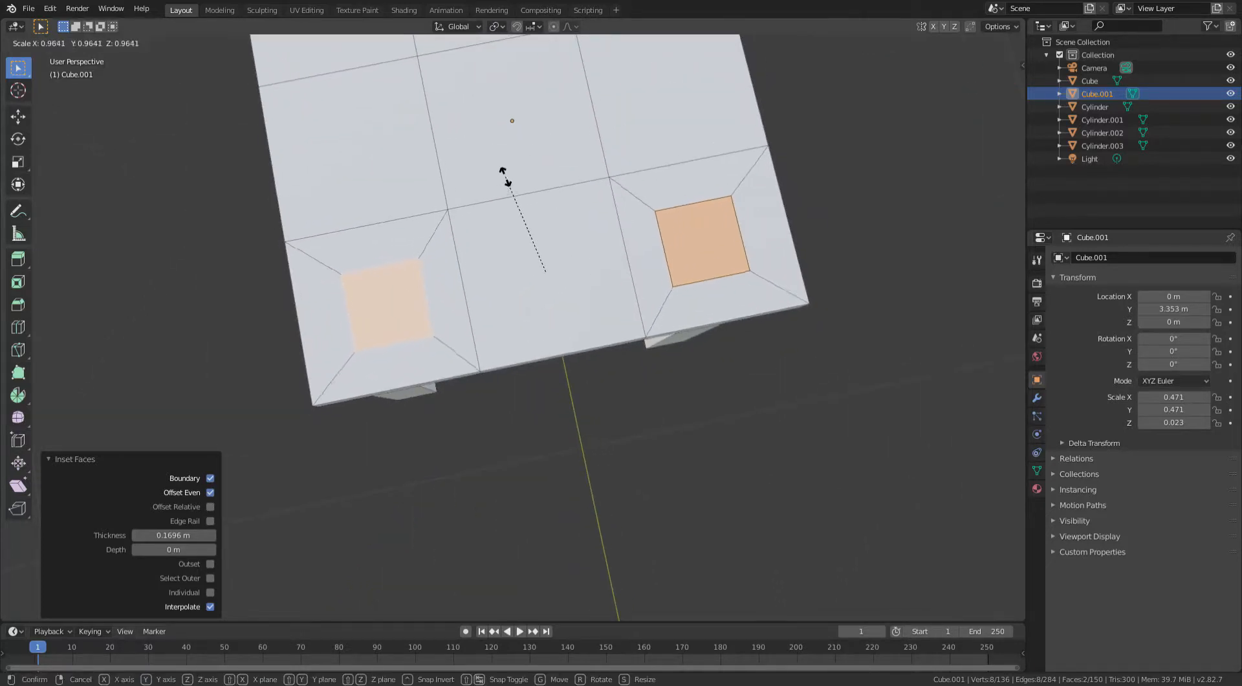
pyautogui.click(513, 150)
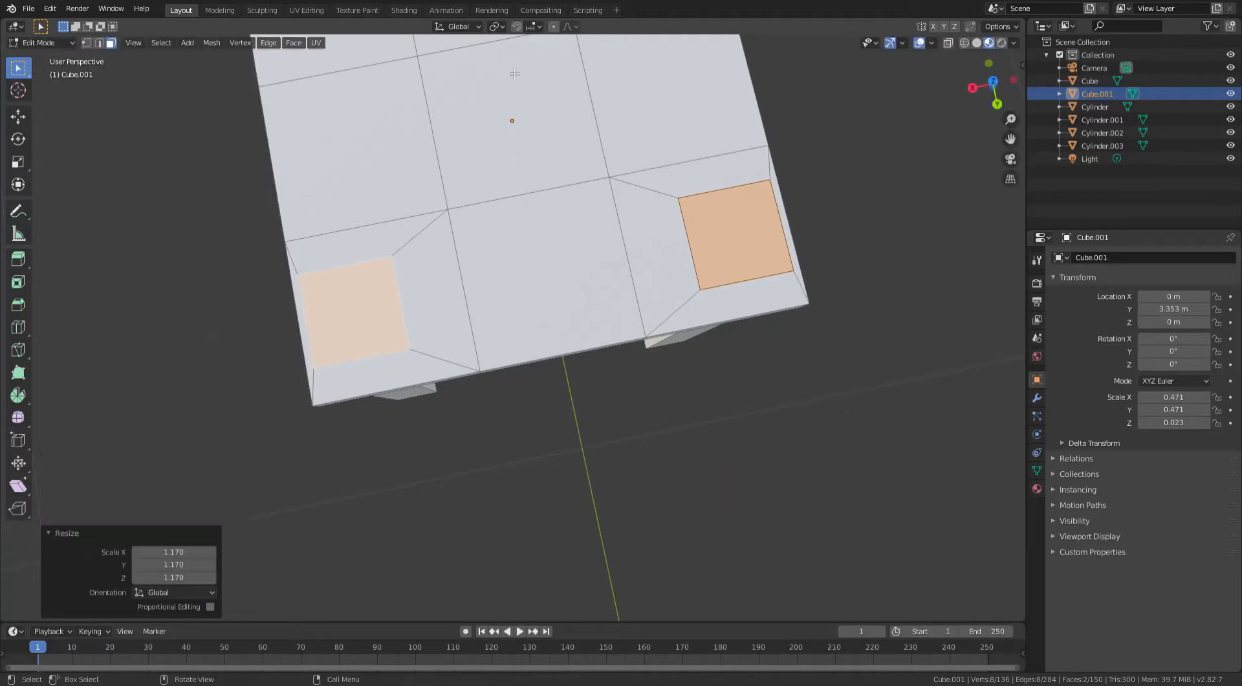
# - Scale the two inset faces down by 0.503 about their median point
pyautogui.click(495, 28)
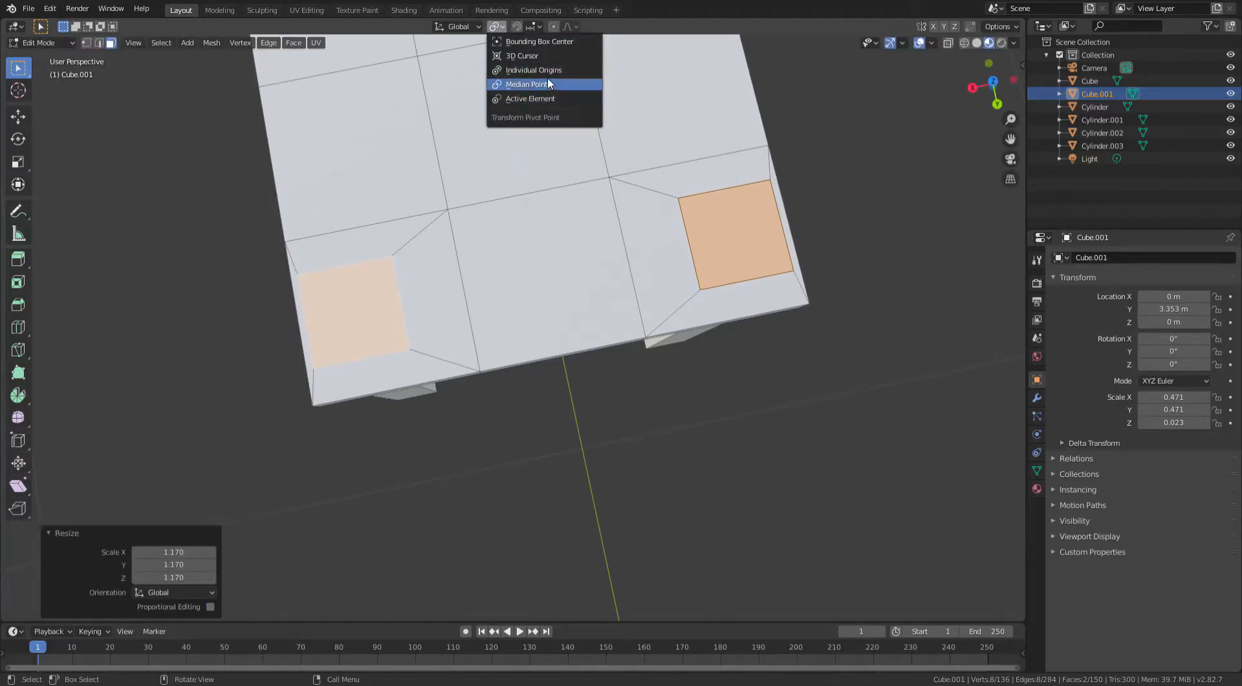
pyautogui.click(554, 81)
pyautogui.press('s')
pyautogui.click(521, 165)
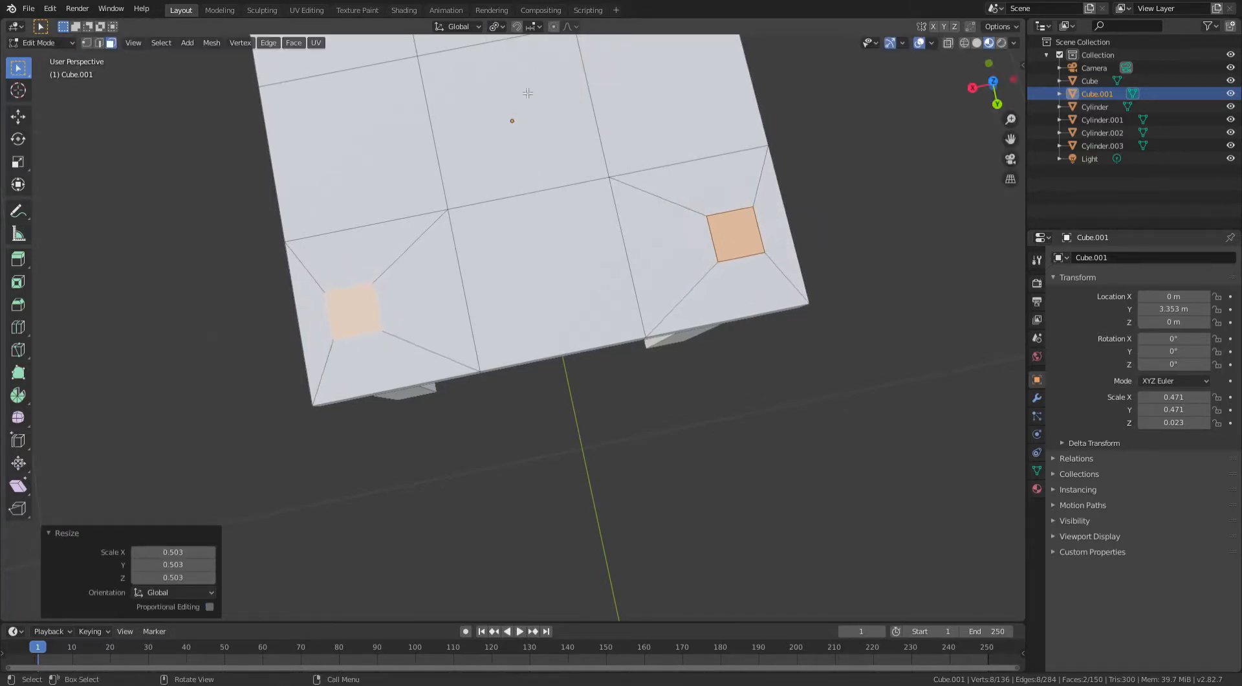
# - Scale the two faces outward by about 1.14 to push them toward the tabletop's edge
pyautogui.click(497, 27)
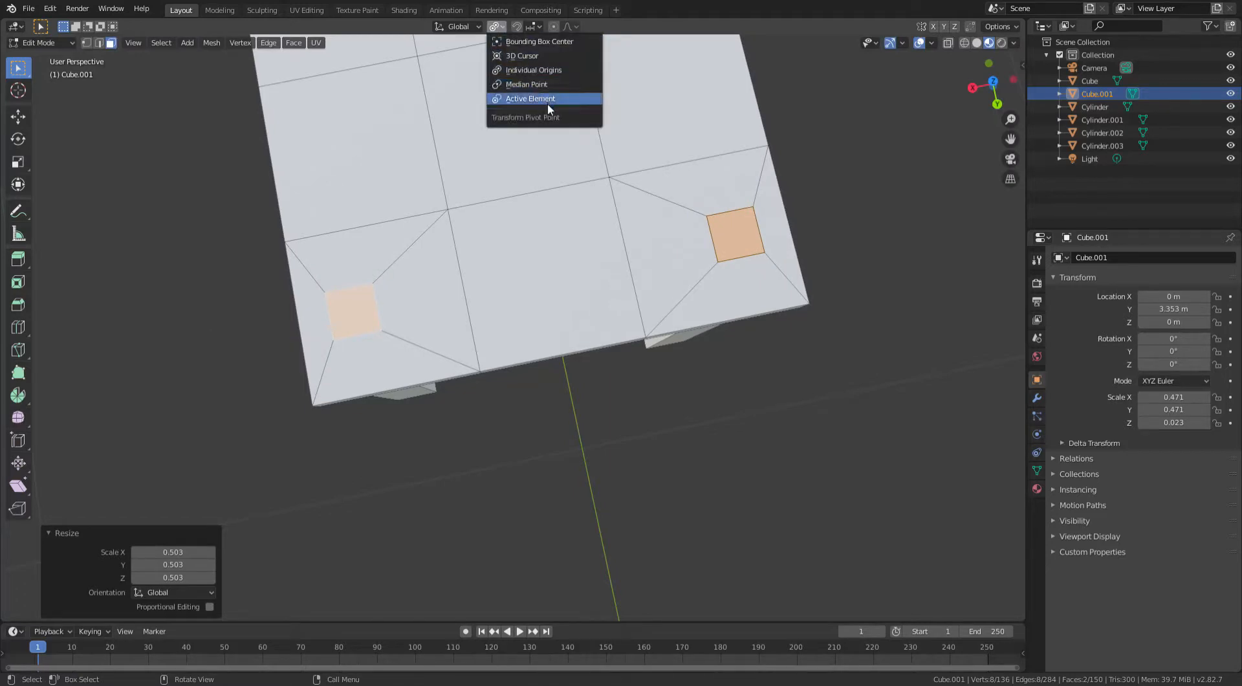
pyautogui.click(541, 86)
pyautogui.press('s')
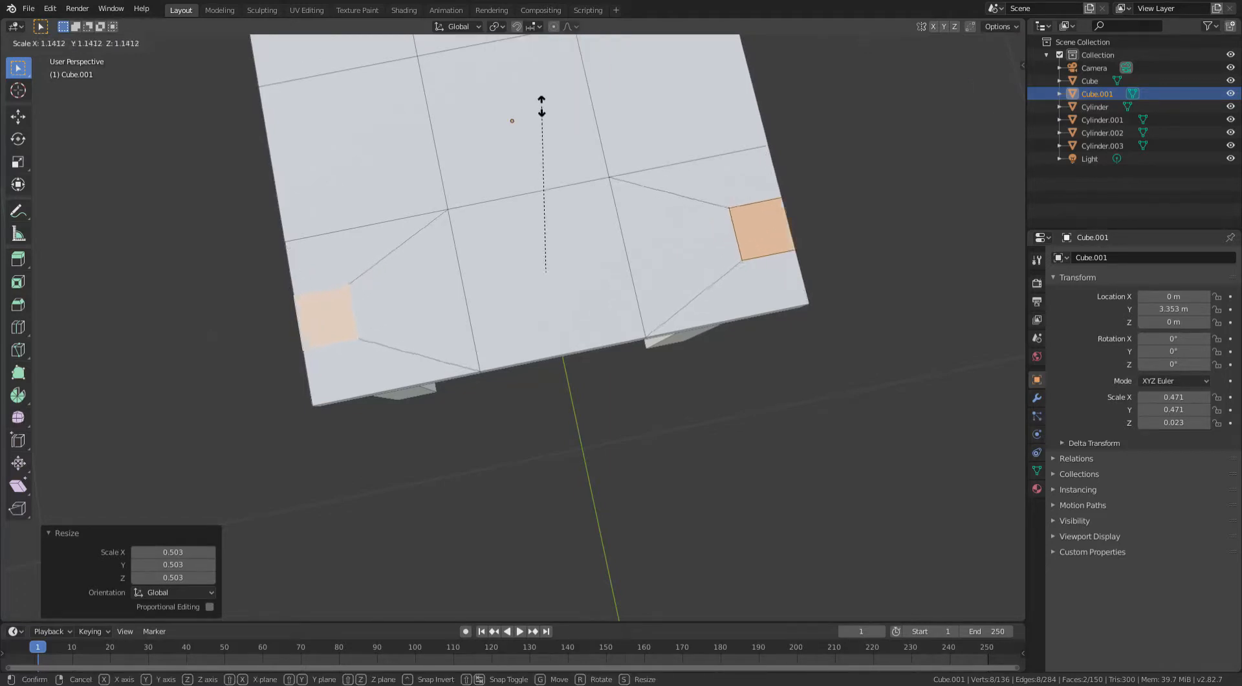
pyautogui.click(540, 112)
# - Move the two small faces along the Y axis by 0.0765 m
pyautogui.scroll(-4, 546, 120)
pyautogui.moveTo(579, 114); pyautogui.dragTo(705, 99, button='middle')
pyautogui.scroll(3, 626, 133)
pyautogui.press('g')
pyautogui.press('y')
pyautogui.click(669, 147)
pyautogui.scroll(-3, 656, 151)
pyautogui.keyDown('shift'); pyautogui.moveTo(696, 123); pyautogui.dragTo(691, 219, button='middle'); pyautogui.keyUp('shift')
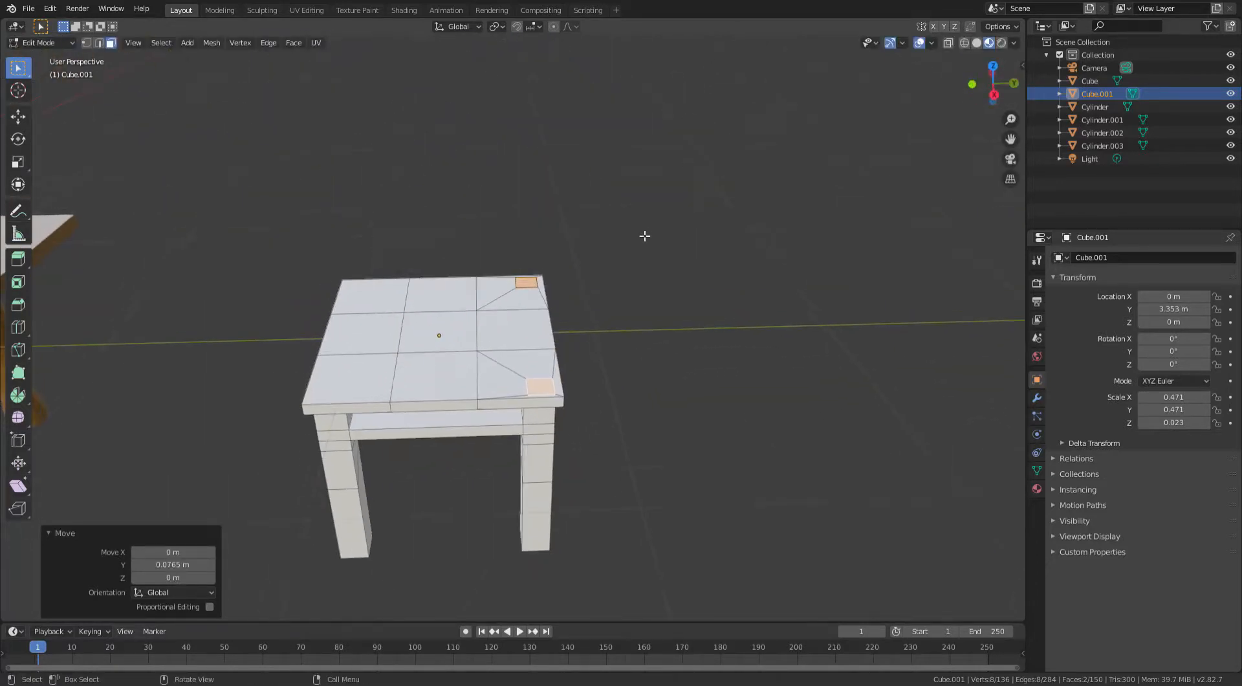
# - Place the 3D cursor on the Y axis beside the table in right orthographic view
pyautogui.scroll(5, 571, 325)
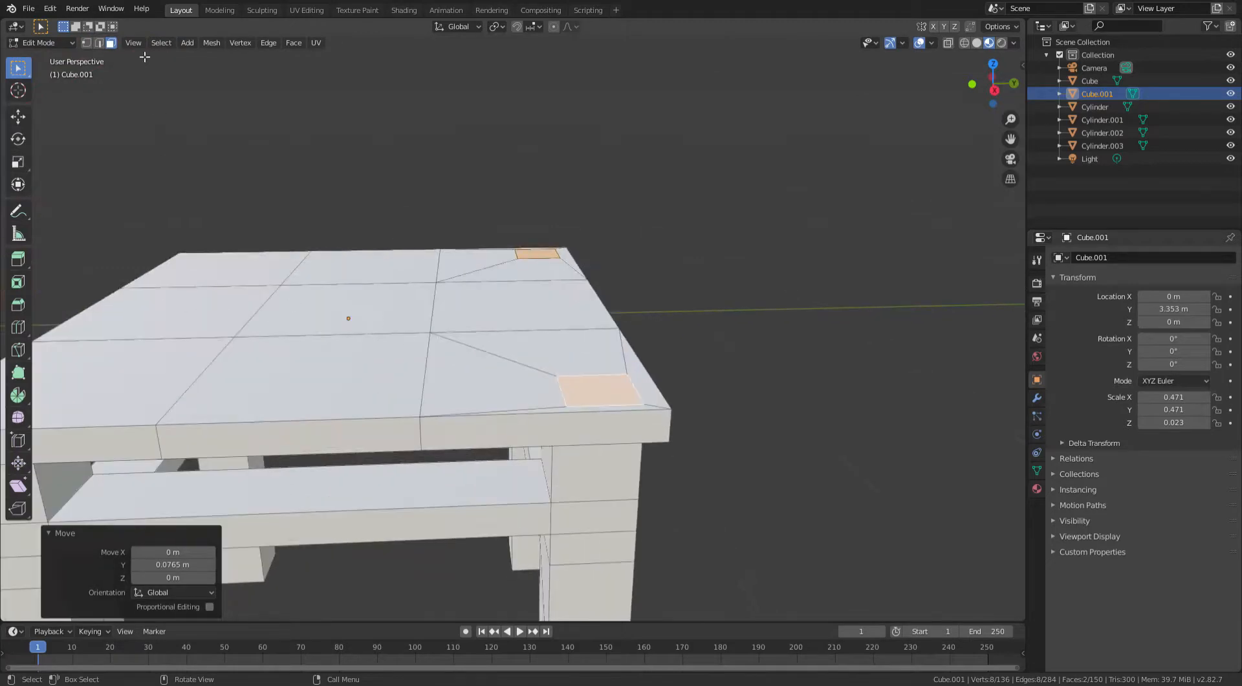
pyautogui.click(18, 93)
pyautogui.scroll(-3, 689, 255)
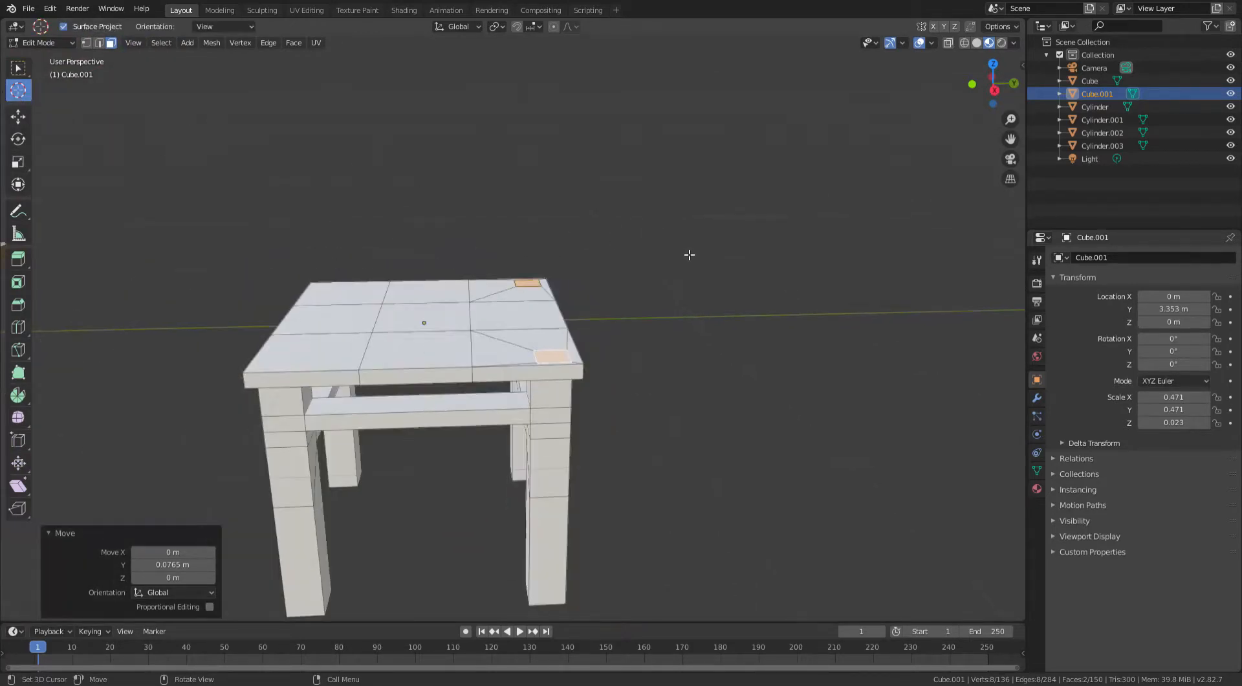
pyautogui.moveTo(689, 254); pyautogui.dragTo(722, 222, button='middle')
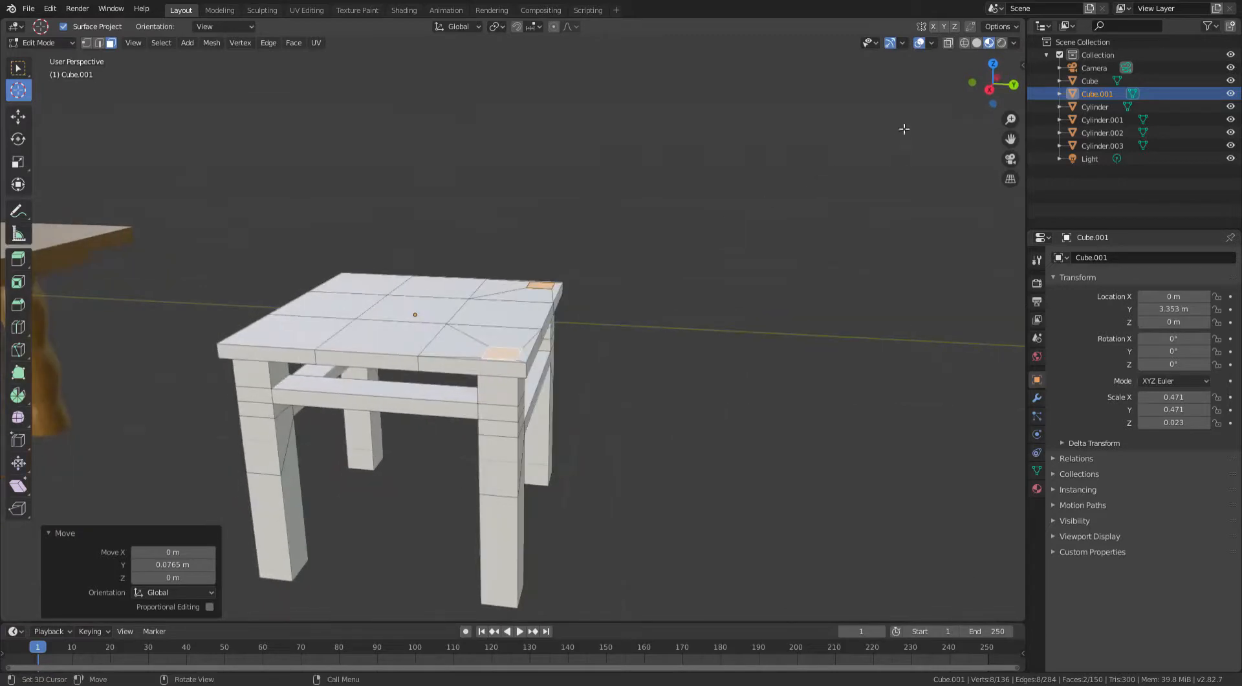
pyautogui.click(992, 91)
pyautogui.keyDown('shift'); pyautogui.moveTo(701, 261); pyautogui.dragTo(466, 279, button='middle'); pyautogui.keyUp('shift')
pyautogui.scroll(-2, 665, 301)
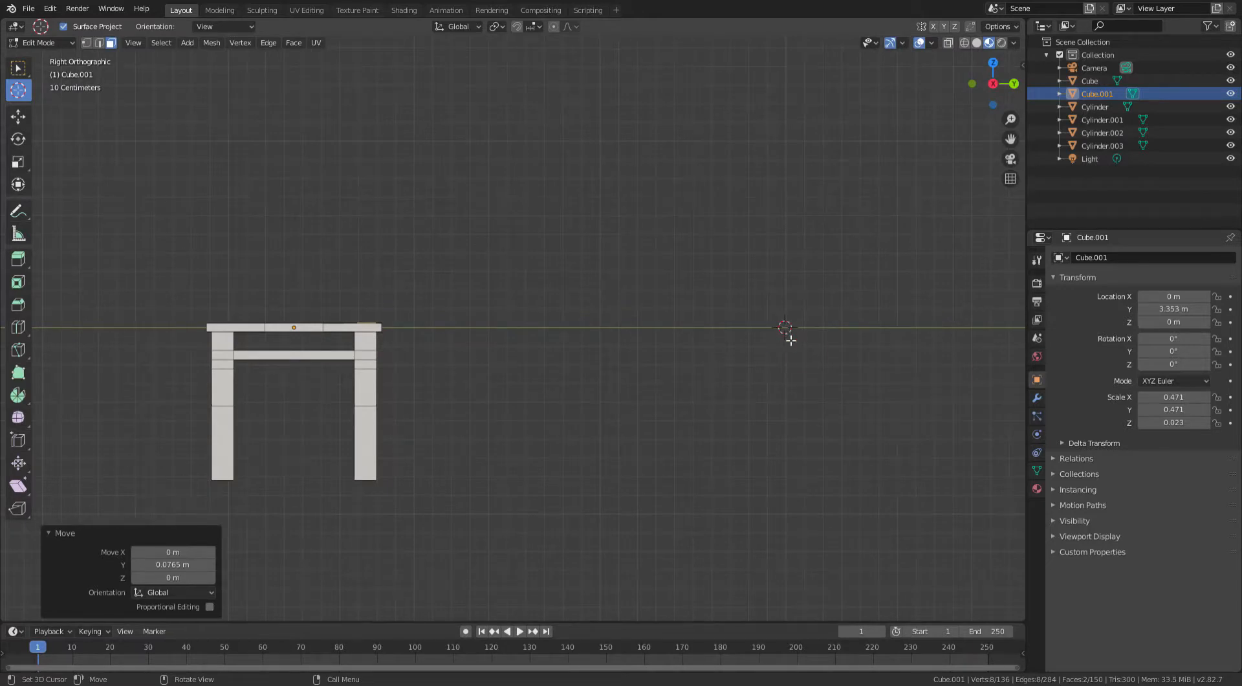
pyautogui.scroll(-1, 791, 340)
pyautogui.click(25, 69)
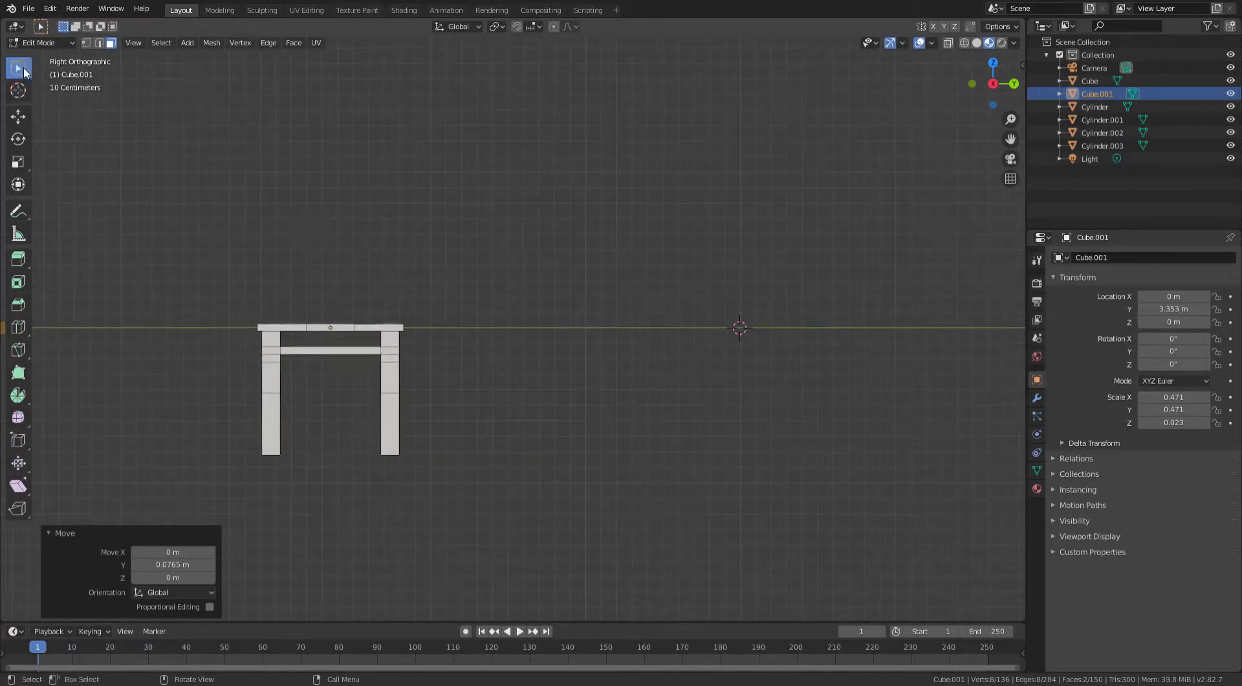
# - Spin the two small faces about the X axis by about 21° around the 3D cursor to sweep curved back posts
pyautogui.click(18, 395)
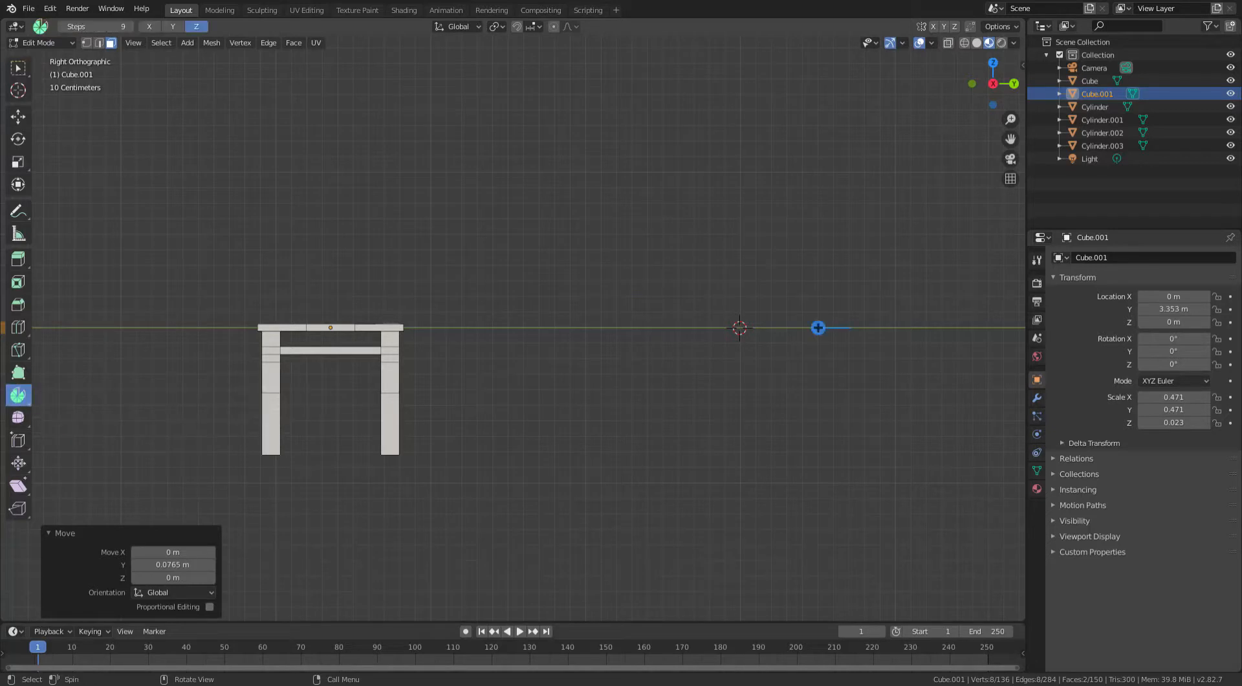
pyautogui.moveTo(63, 331); pyautogui.dragTo(549, 270, button='middle')
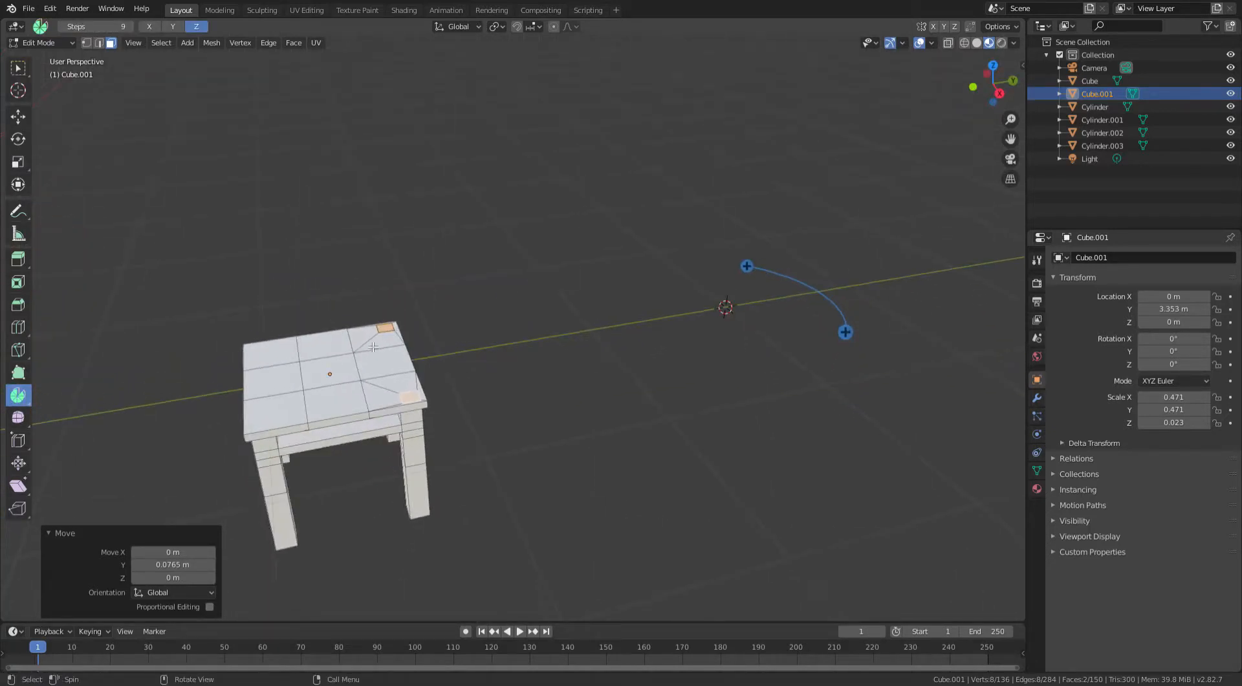
pyautogui.moveTo(518, 265)
pyautogui.mouseDown(button='middle')
pyautogui.moveTo(560, 285)
pyautogui.moveTo(532, 252)
pyautogui.mouseUp(button='middle')
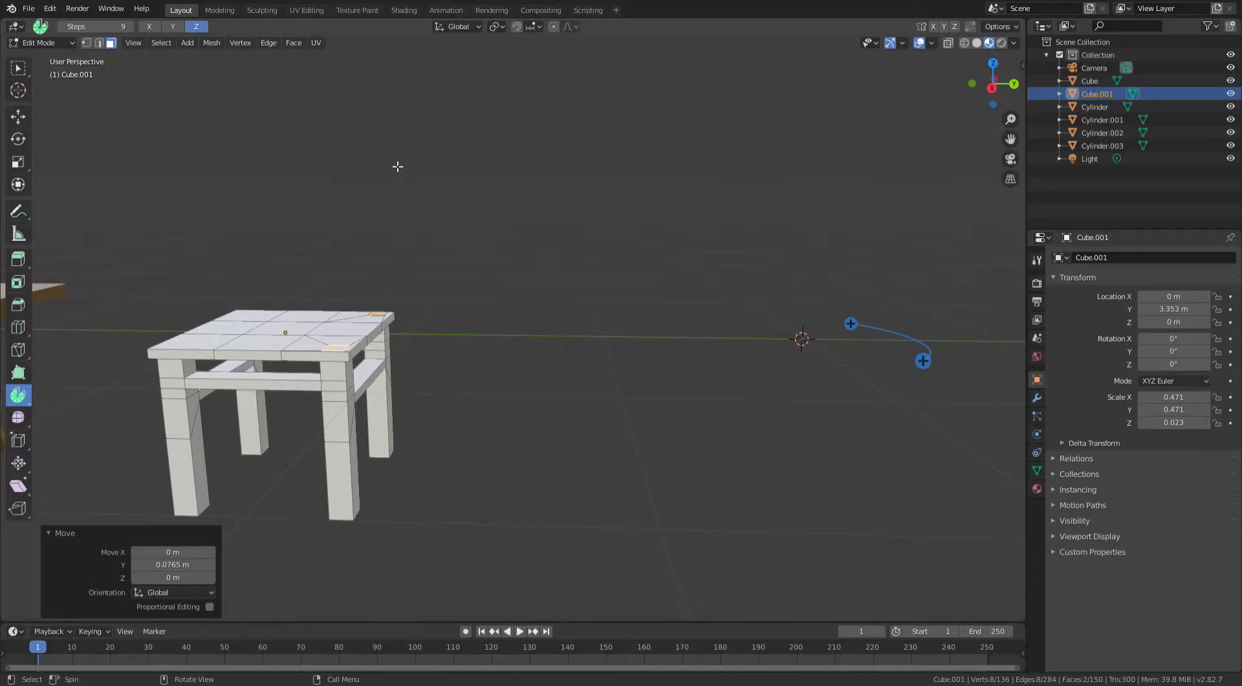
pyautogui.click(150, 28)
pyautogui.click(174, 27)
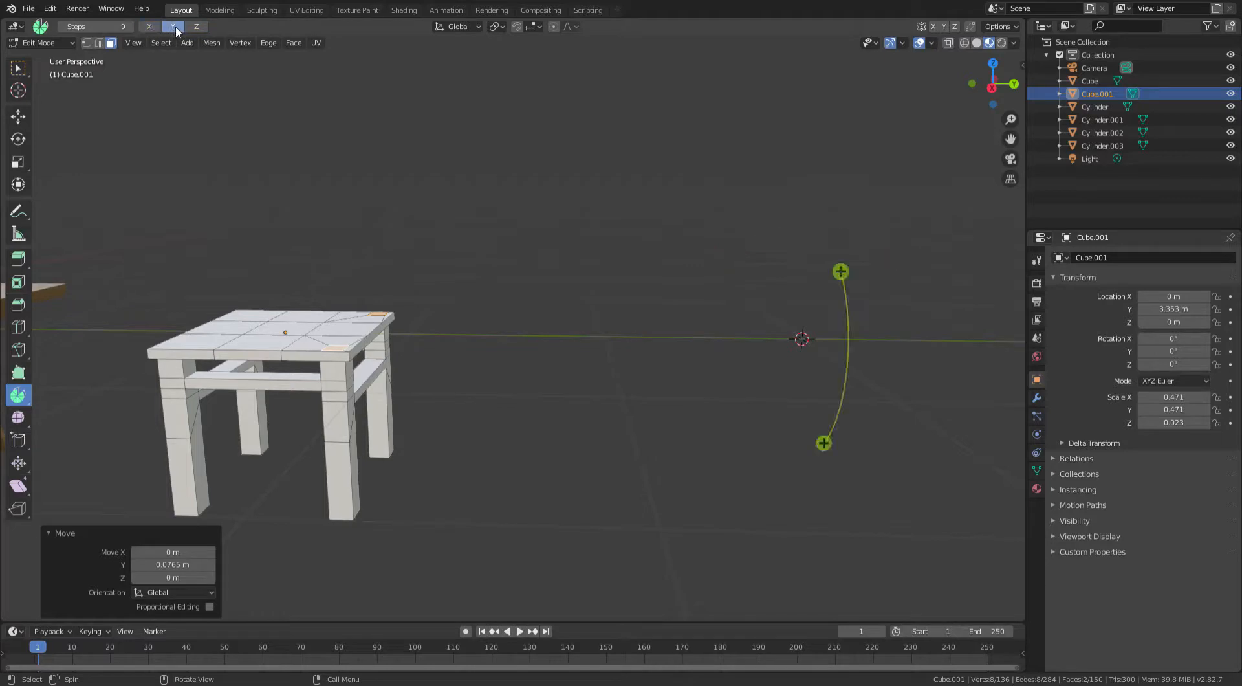
pyautogui.click(150, 27)
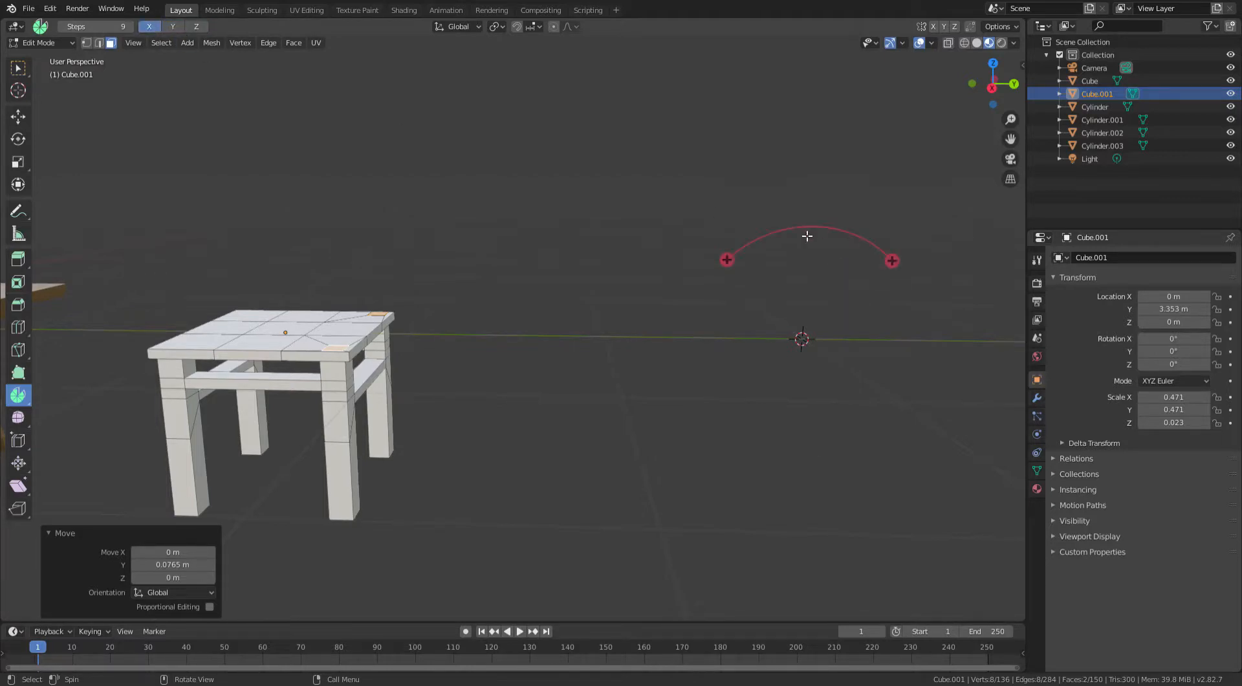
pyautogui.moveTo(718, 250); pyautogui.dragTo(592, 222, button='middle')
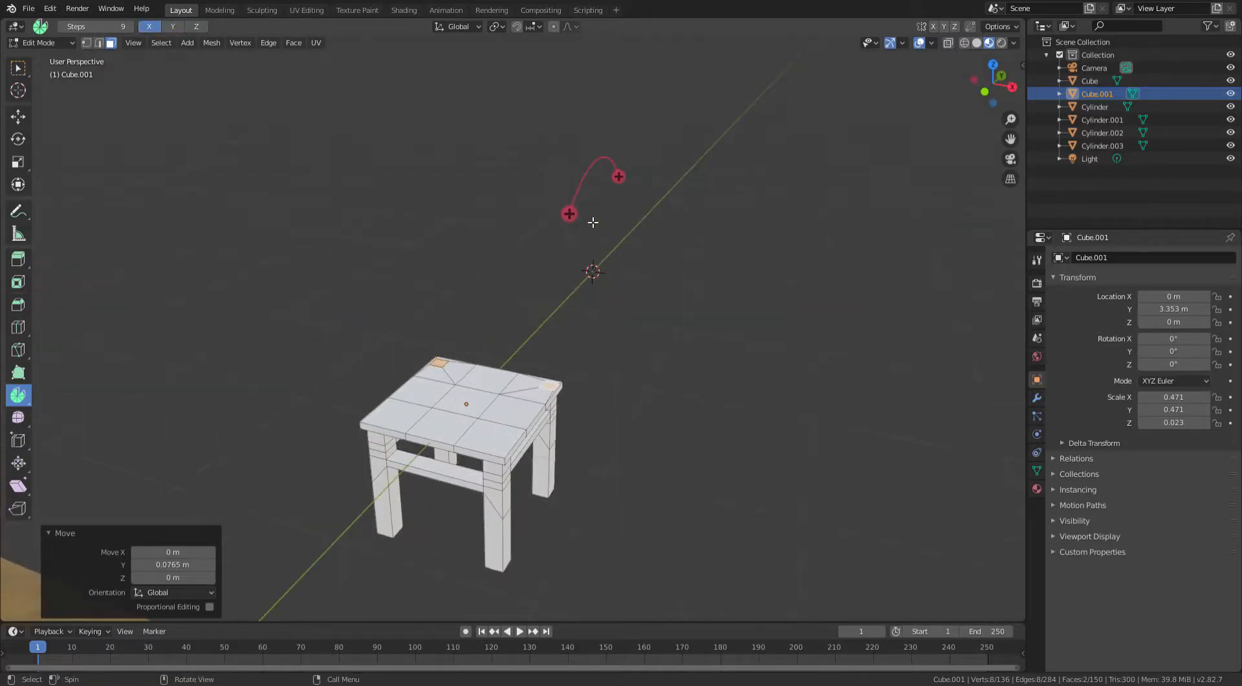
pyautogui.moveTo(614, 173); pyautogui.dragTo(751, 242, button='middle')
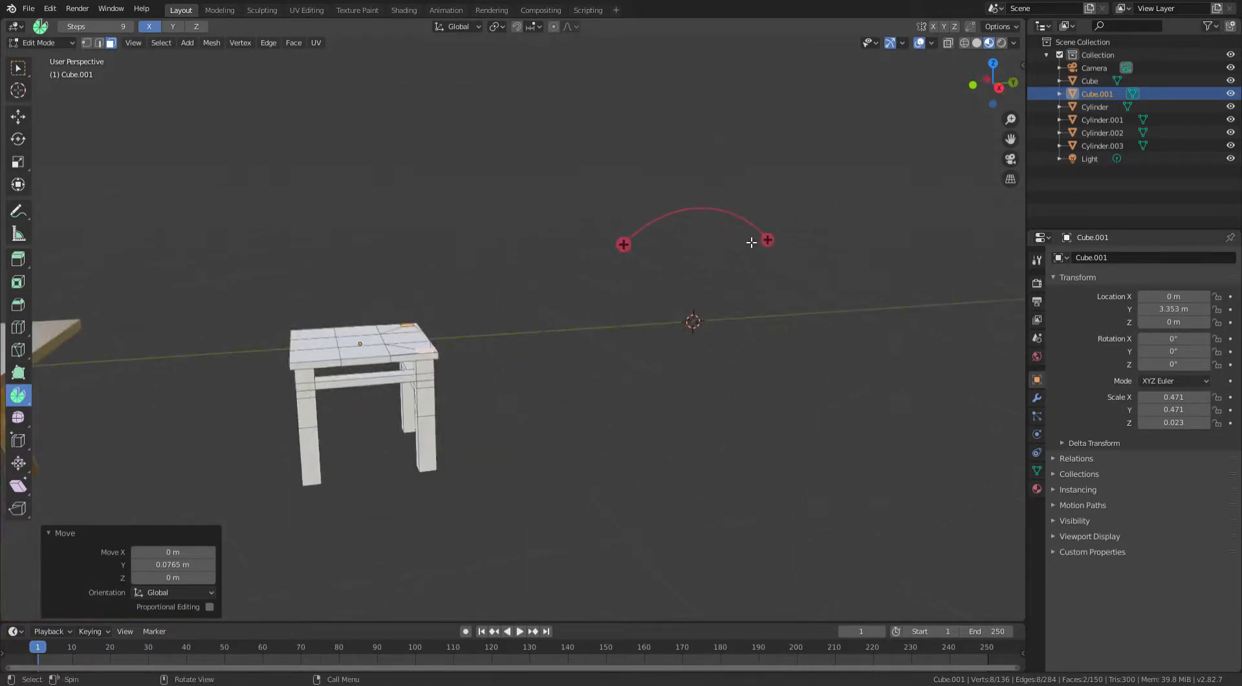
pyautogui.moveTo(781, 248); pyautogui.dragTo(791, 278)
# - Increase the spin's steps to 15
pyautogui.scroll(3, 463, 335)
pyautogui.moveTo(463, 334); pyautogui.dragTo(559, 353, button='middle')
pyautogui.click(212, 470)
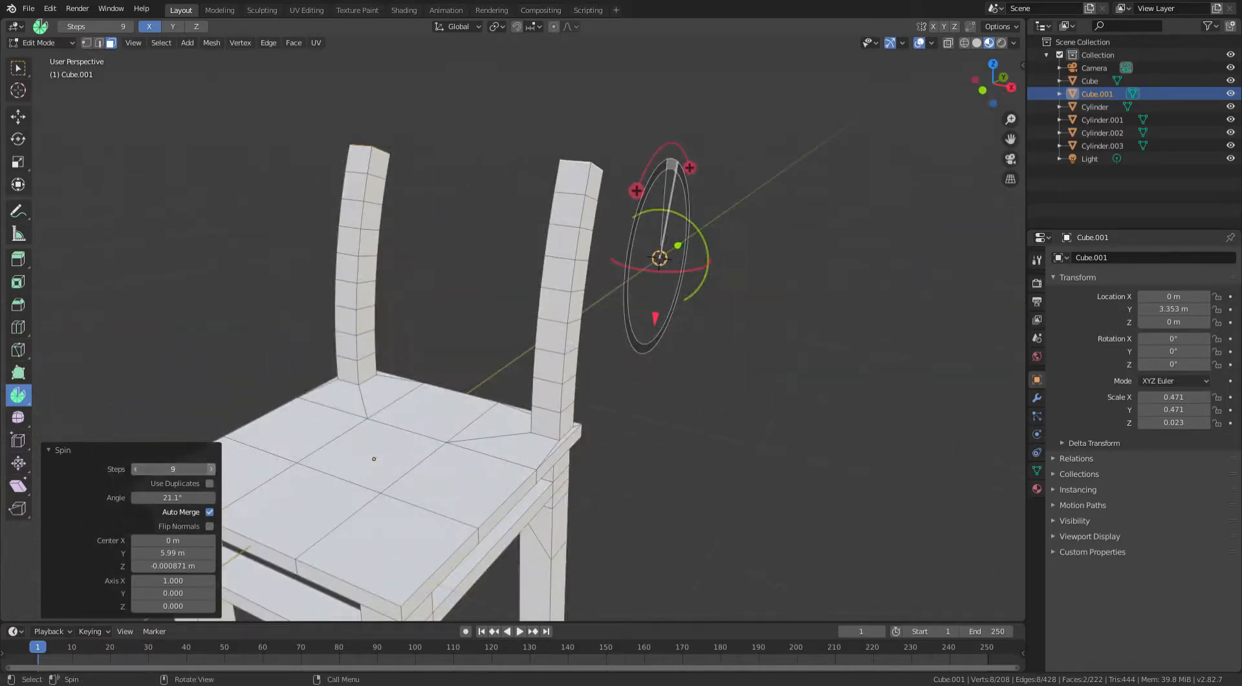
pyautogui.click(212, 469)
pyautogui.click(211, 470)
pyautogui.click(210, 470)
pyautogui.click(211, 470)
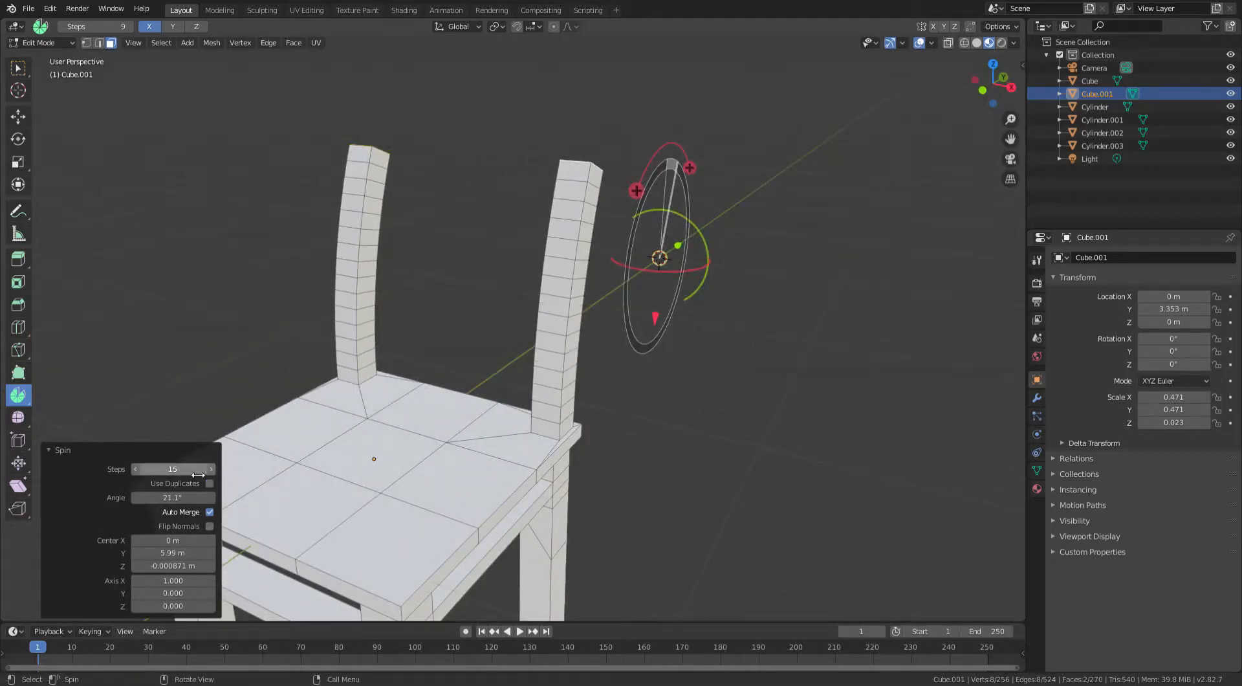
pyautogui.click(210, 470)
# - Inspect the curved back posts and switch to edge selection mode
pyautogui.moveTo(407, 269); pyautogui.dragTo(474, 278, button='middle')
pyautogui.scroll(3, 469, 316)
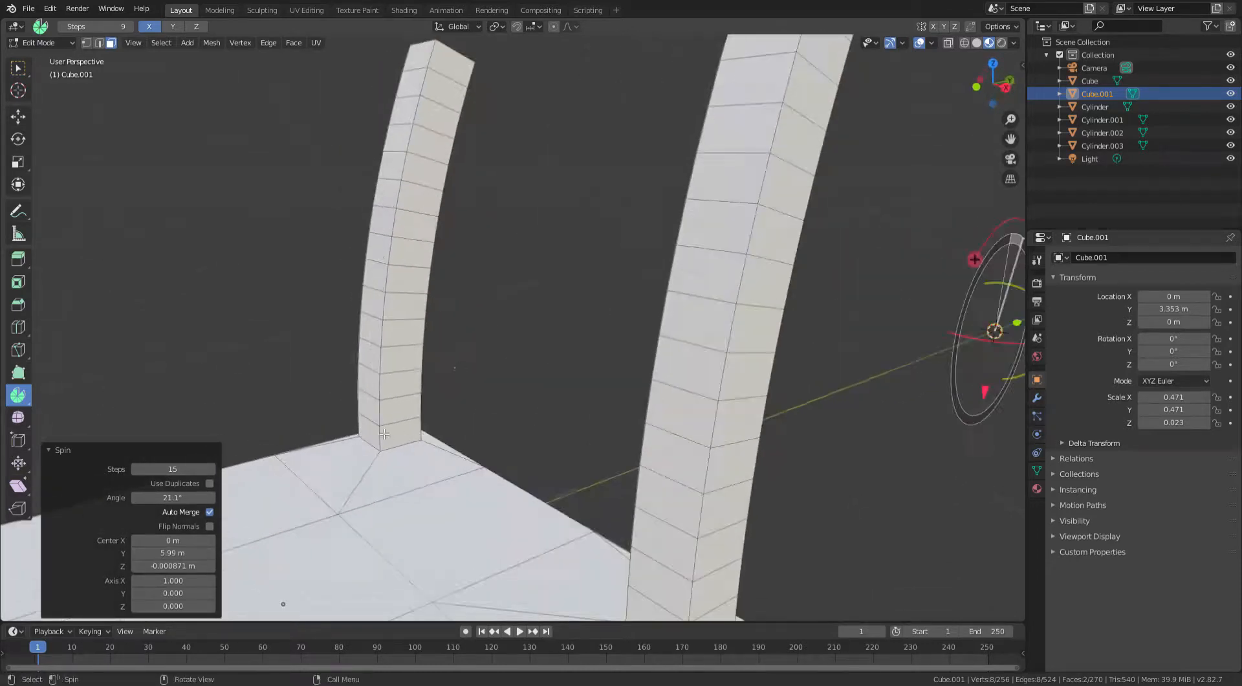
pyautogui.scroll(-5, 384, 433)
pyautogui.moveTo(384, 434); pyautogui.dragTo(238, 525, button='middle')
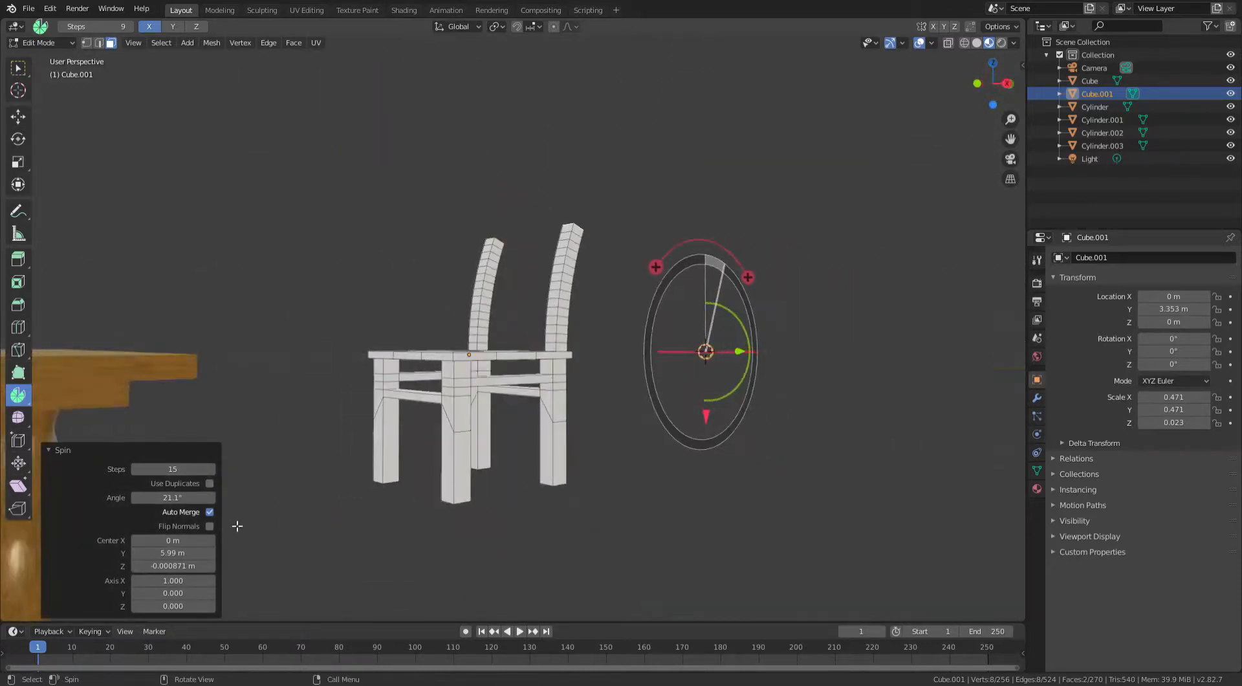
pyautogui.moveTo(311, 256); pyautogui.dragTo(508, 390, button='middle')
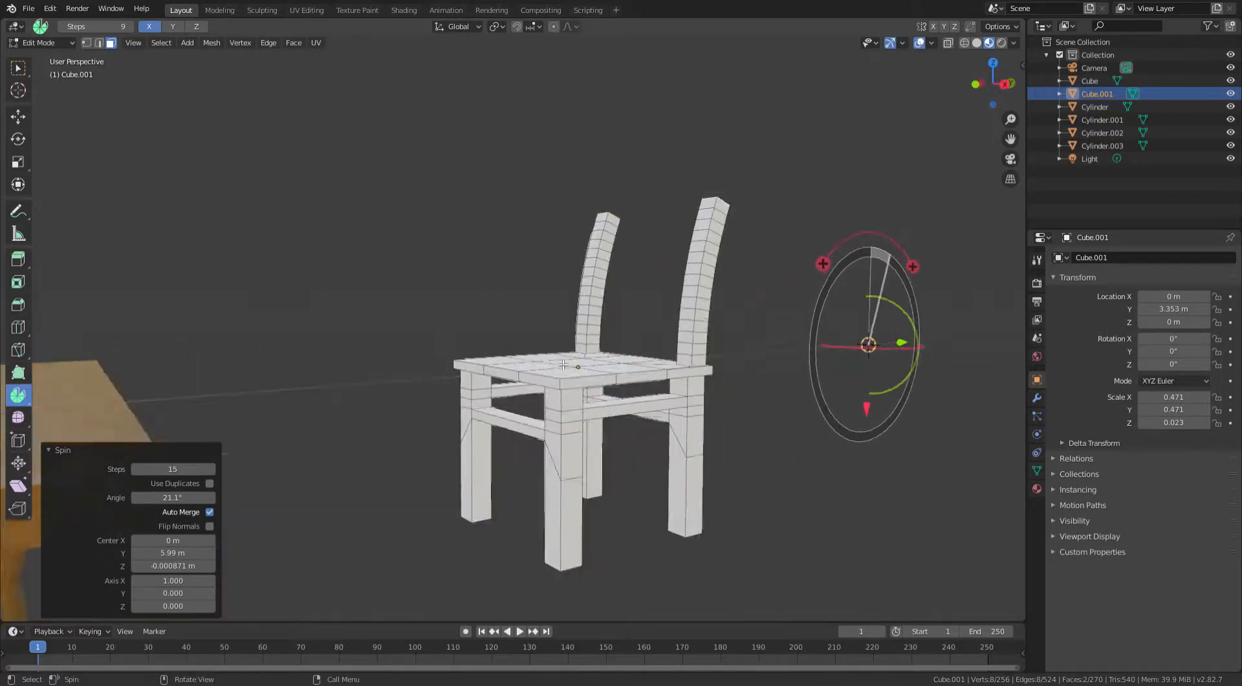
pyautogui.scroll(4, 509, 390)
pyautogui.click(100, 43)
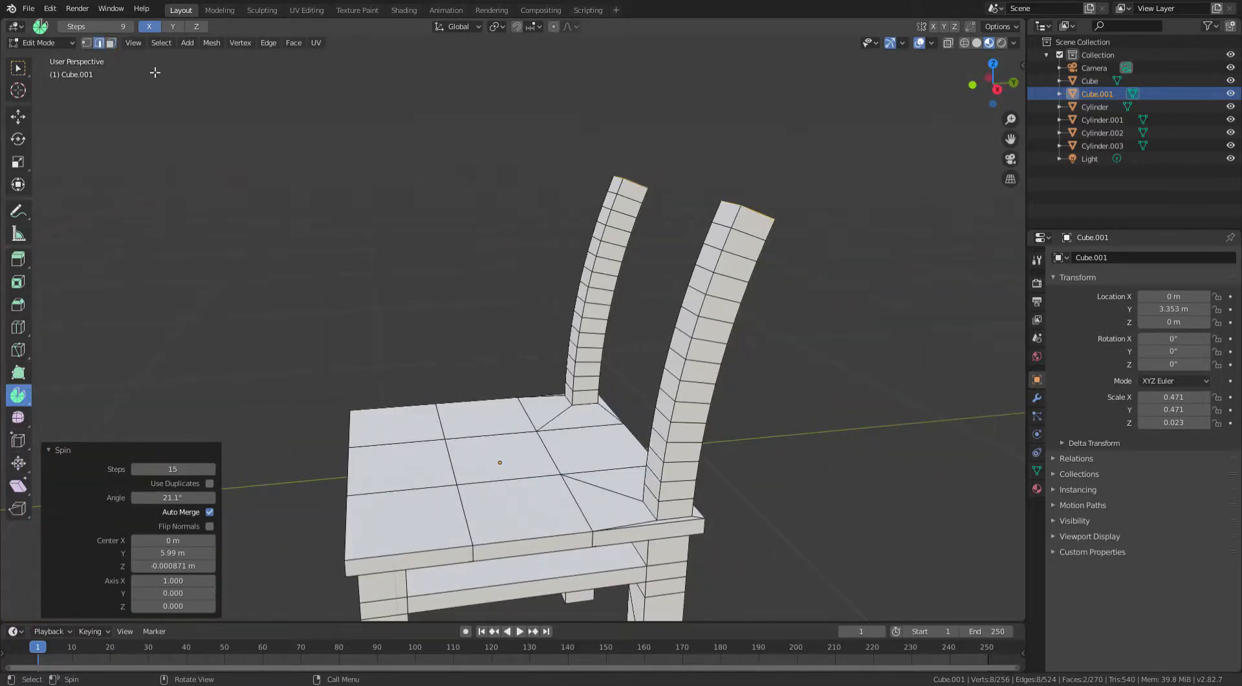
# - Connect the tops of the two back posts with a top rail by filling faces between their top edges
pyautogui.keyDown('shift'); pyautogui.moveTo(497, 210); pyautogui.dragTo(392, 294, button='middle'); pyautogui.keyUp('shift')
pyautogui.scroll(4, 572, 297)
pyautogui.moveTo(574, 297); pyautogui.dragTo(563, 310, button='middle')
pyautogui.click(456, 266)
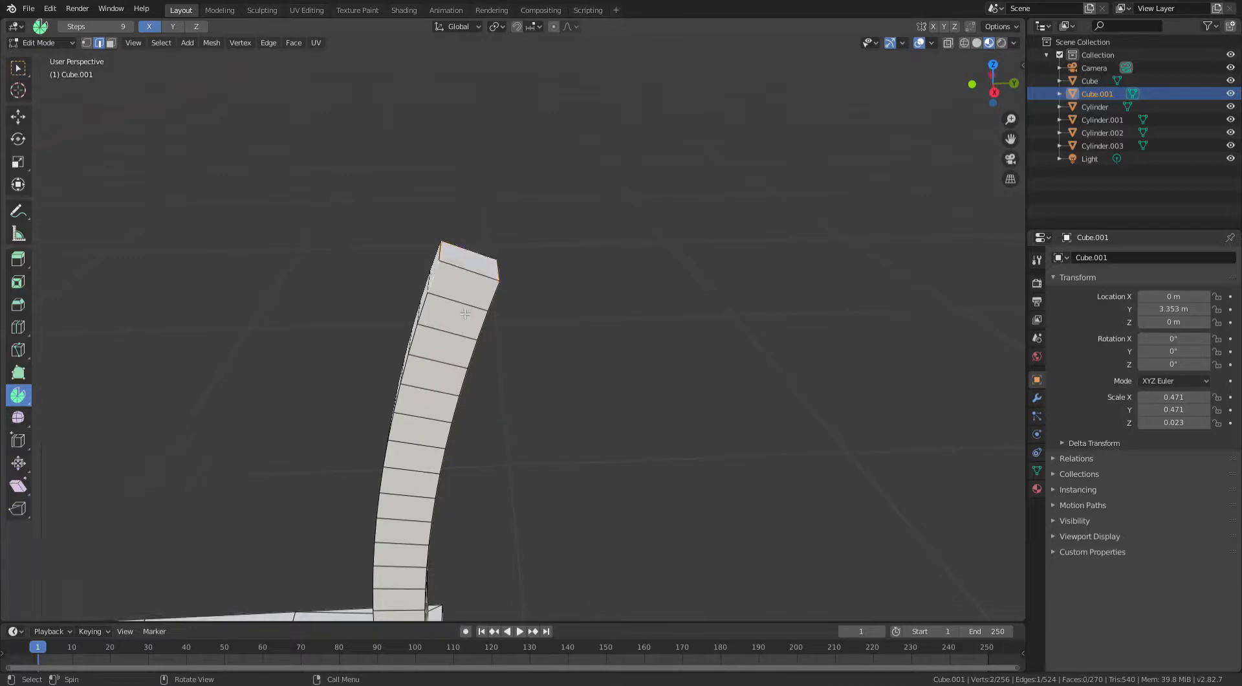
pyautogui.moveTo(388, 221); pyautogui.dragTo(511, 230, button='middle')
pyautogui.keyDown('shift'); pyautogui.moveTo(932, 258); pyautogui.dragTo(784, 280, button='middle'); pyautogui.keyUp('shift')
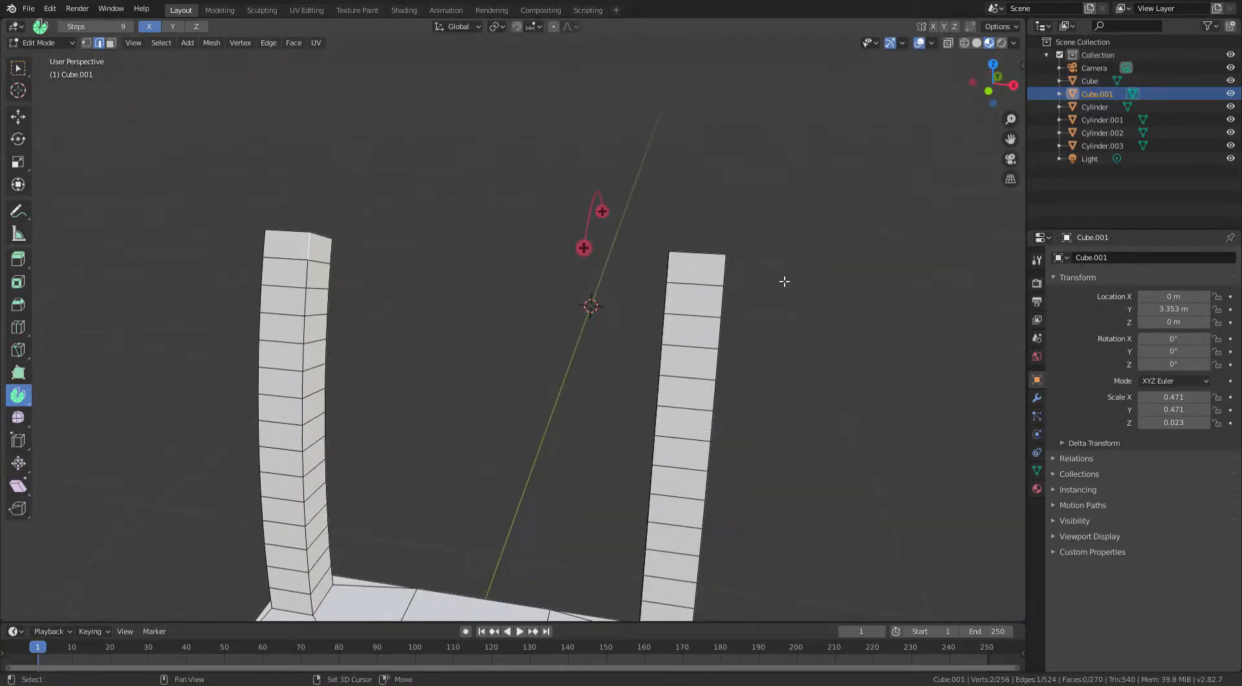
pyautogui.keyDown('shift'); pyautogui.click(674, 271); pyautogui.keyUp('shift')
pyautogui.moveTo(682, 275); pyautogui.dragTo(621, 310, button='middle')
pyautogui.press('f')
pyautogui.moveTo(474, 263); pyautogui.dragTo(406, 174, button='middle')
pyautogui.click(452, 216)
pyautogui.keyDown('shift'); pyautogui.click(431, 215); pyautogui.keyUp('shift')
pyautogui.press('f')
pyautogui.click(620, 191)
pyautogui.keyDown('shift'); pyautogui.click(669, 204); pyautogui.keyUp('shift')
pyautogui.press('f')
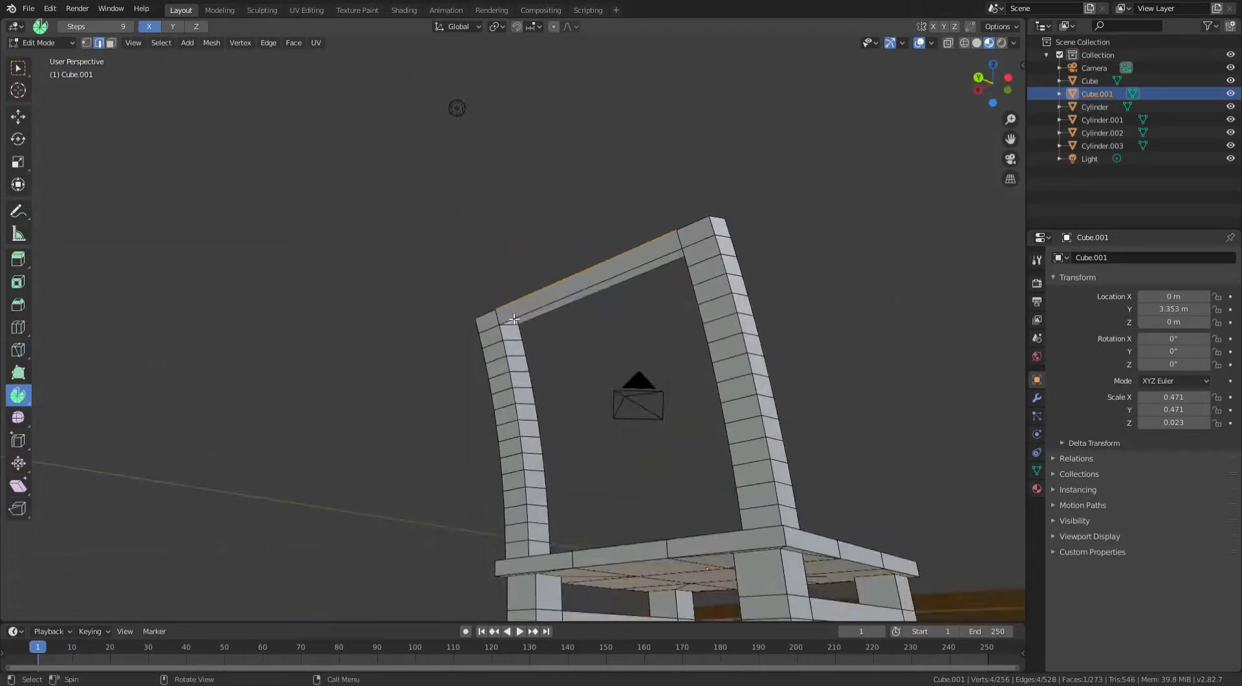
pyautogui.click(517, 328)
pyautogui.moveTo(518, 328); pyautogui.dragTo(521, 288, button='middle')
pyautogui.keyDown('shift'); pyautogui.click(460, 319); pyautogui.keyUp('shift')
pyautogui.press('f')
# - Add two loop cuts running lengthwise along the back posts and top rail
pyautogui.hotkey('ctrl', 'r')
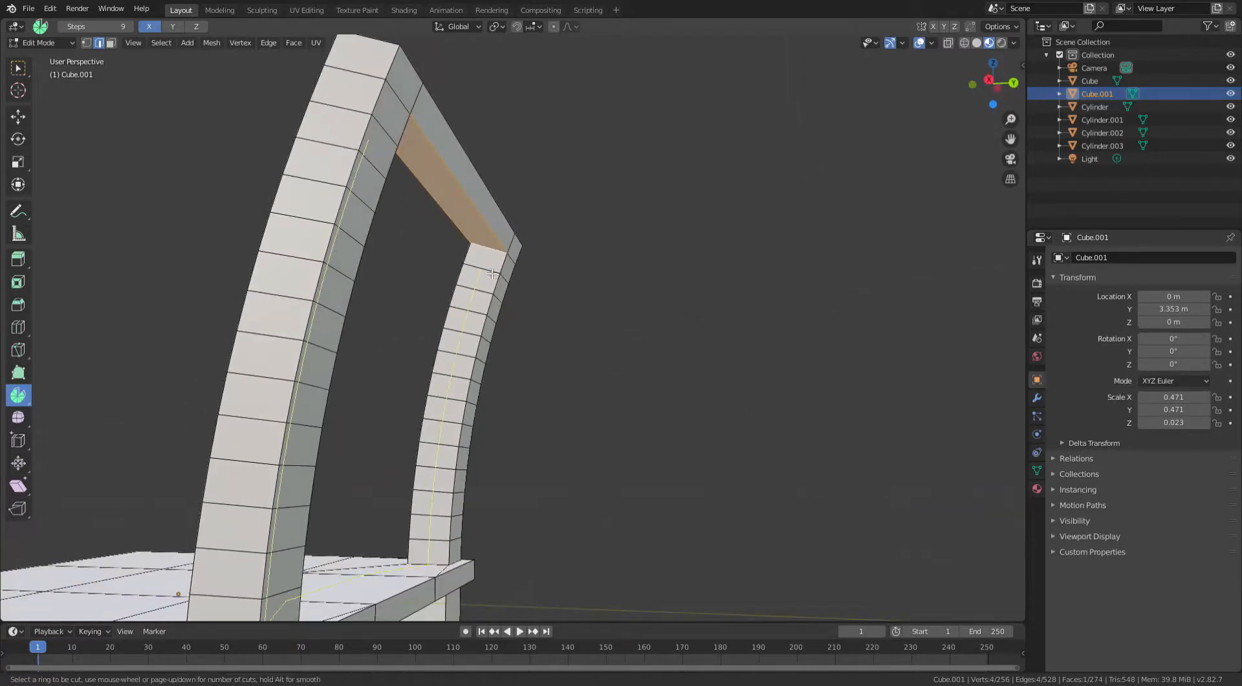
pyautogui.scroll(1, 491, 274)
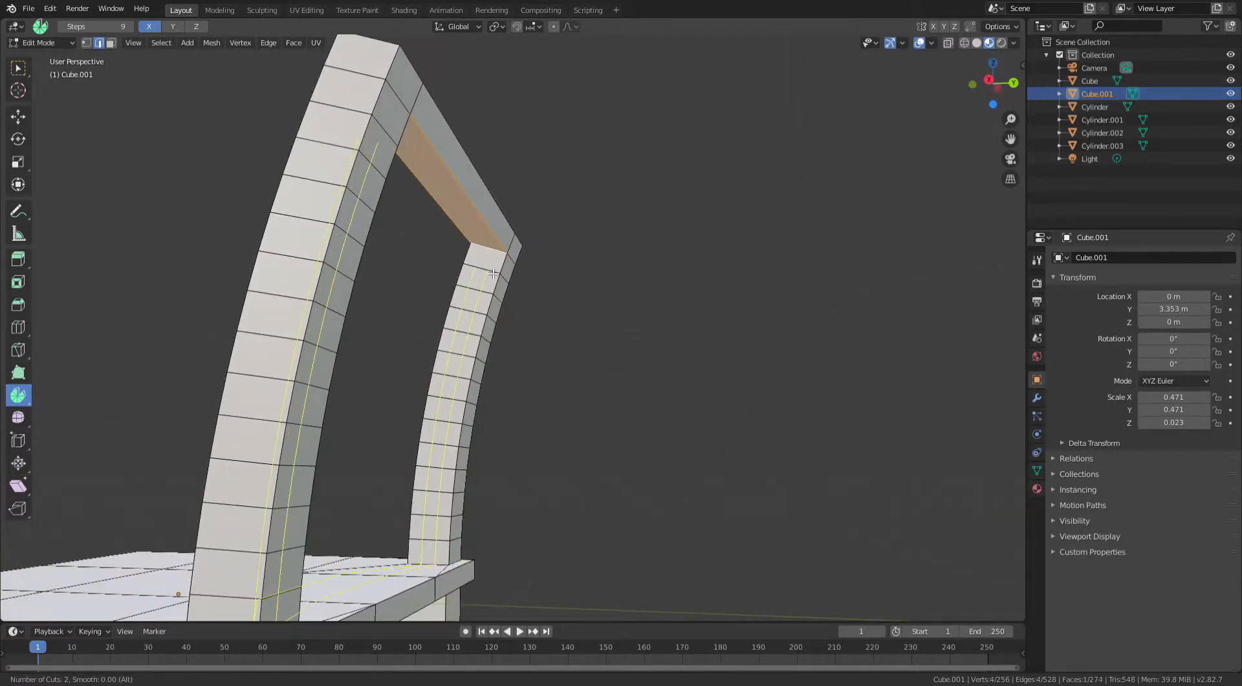
pyautogui.click(493, 273)
pyautogui.rightClick(492, 272)
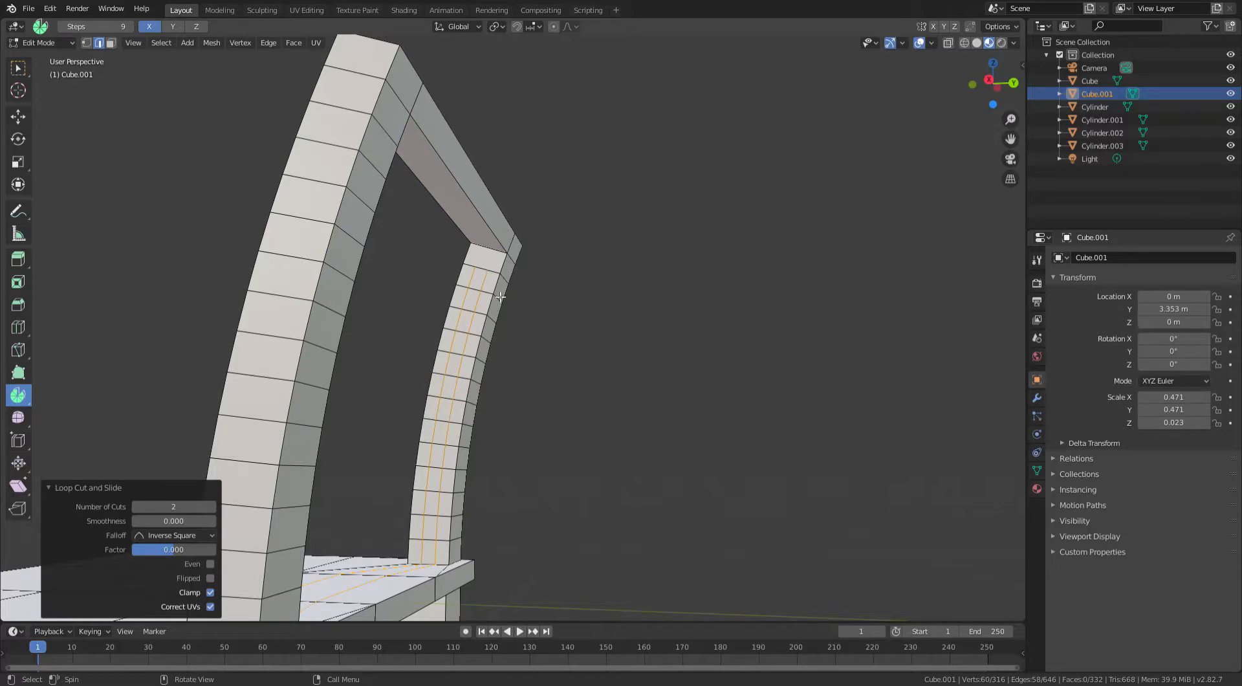
pyautogui.moveTo(501, 296); pyautogui.dragTo(593, 375, button='middle')
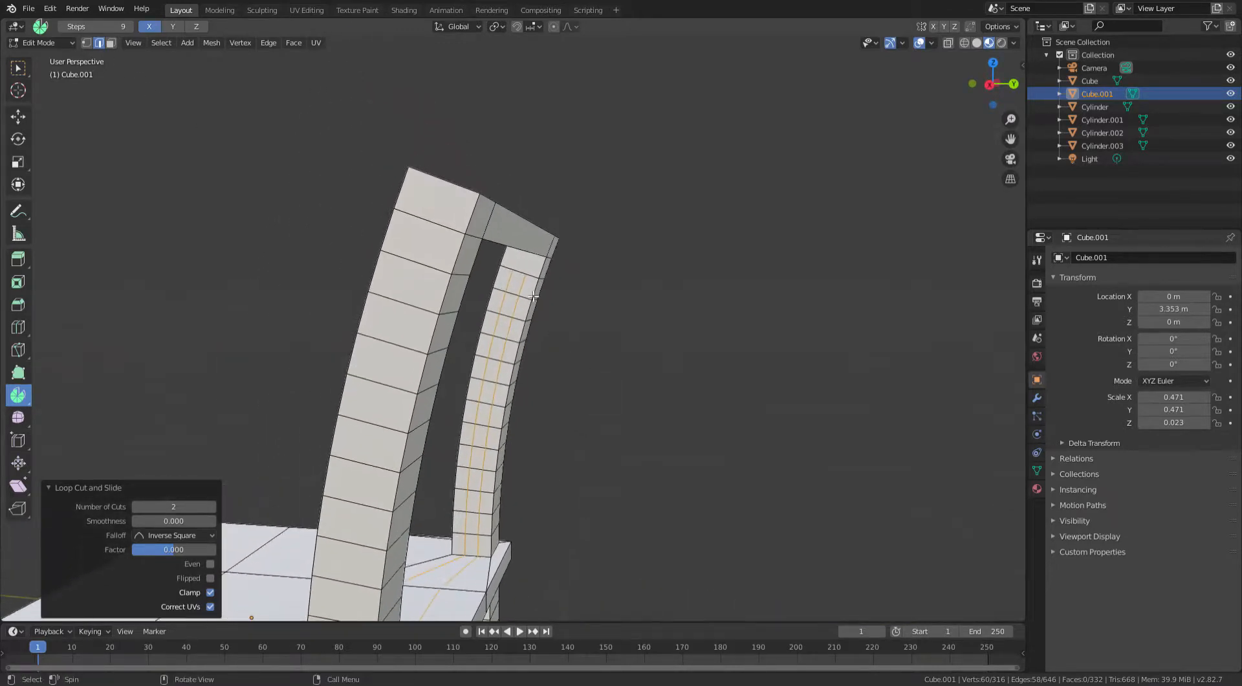
pyautogui.press('s')
pyautogui.press('y')
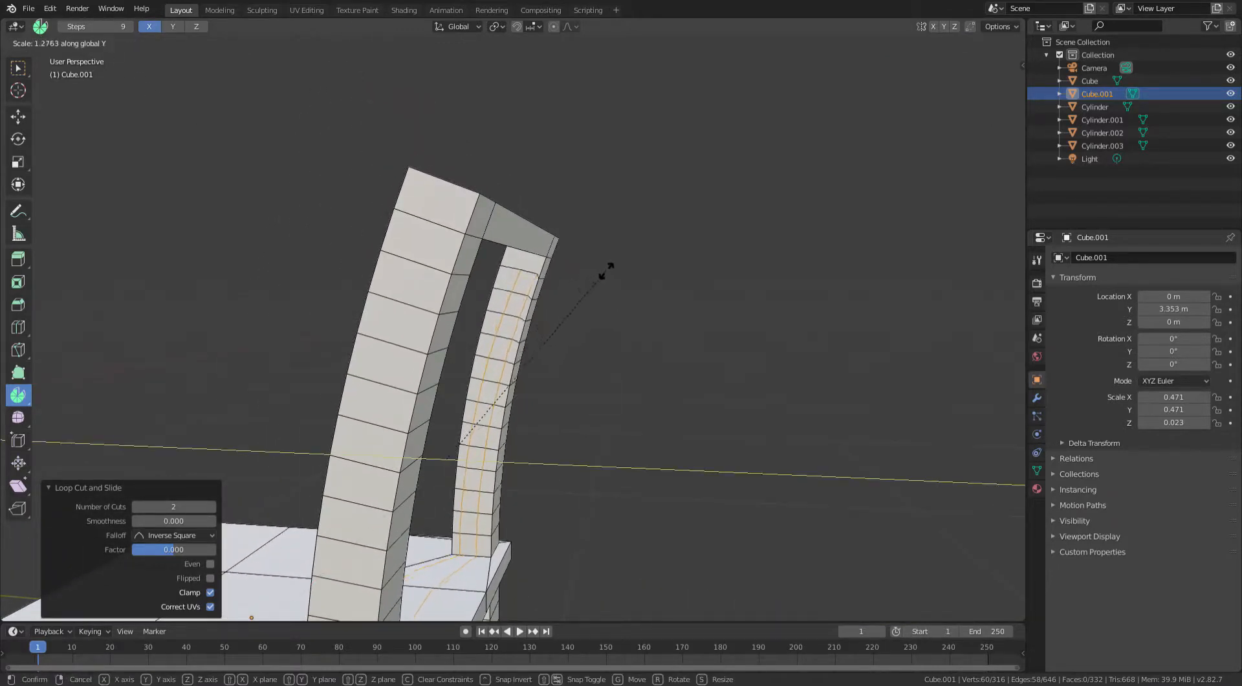
pyautogui.rightClick(600, 279)
# - Fill faces between the posts' inner loop-cut edges to start the first horizontal back slat
pyautogui.click(524, 277)
pyautogui.moveTo(524, 277); pyautogui.dragTo(441, 328, button='middle')
pyautogui.keyDown('shift'); pyautogui.click(410, 278); pyautogui.keyUp('shift')
pyautogui.press('f')
pyautogui.click(594, 295)
pyautogui.keyDown('shift'); pyautogui.click(428, 264); pyautogui.keyUp('shift')
pyautogui.press('f')
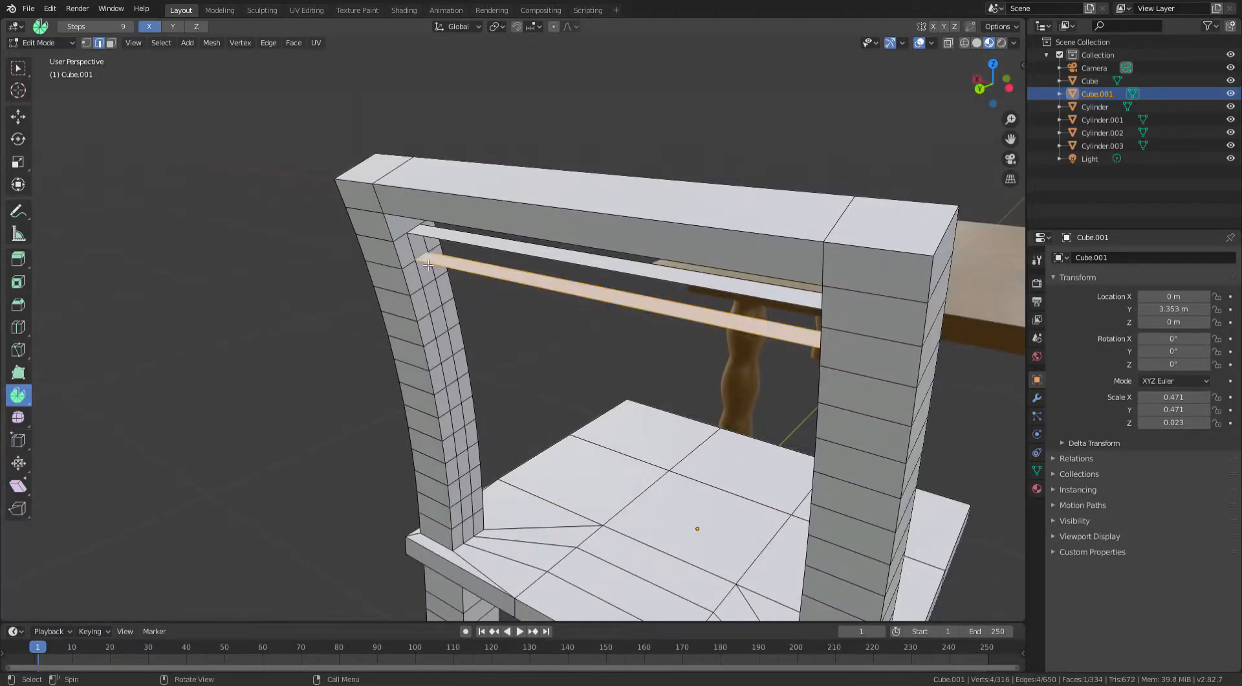
# - Fill the remaining faces between the posts to close the first back slat
pyautogui.click(423, 262)
pyautogui.keyDown('shift'); pyautogui.click(425, 237); pyautogui.keyUp('shift')
pyautogui.press('f')
pyautogui.moveTo(698, 274); pyautogui.dragTo(564, 268, button='middle')
pyautogui.click(564, 265)
pyautogui.keyDown('shift'); pyautogui.click(591, 290); pyautogui.keyUp('shift')
pyautogui.press('f')
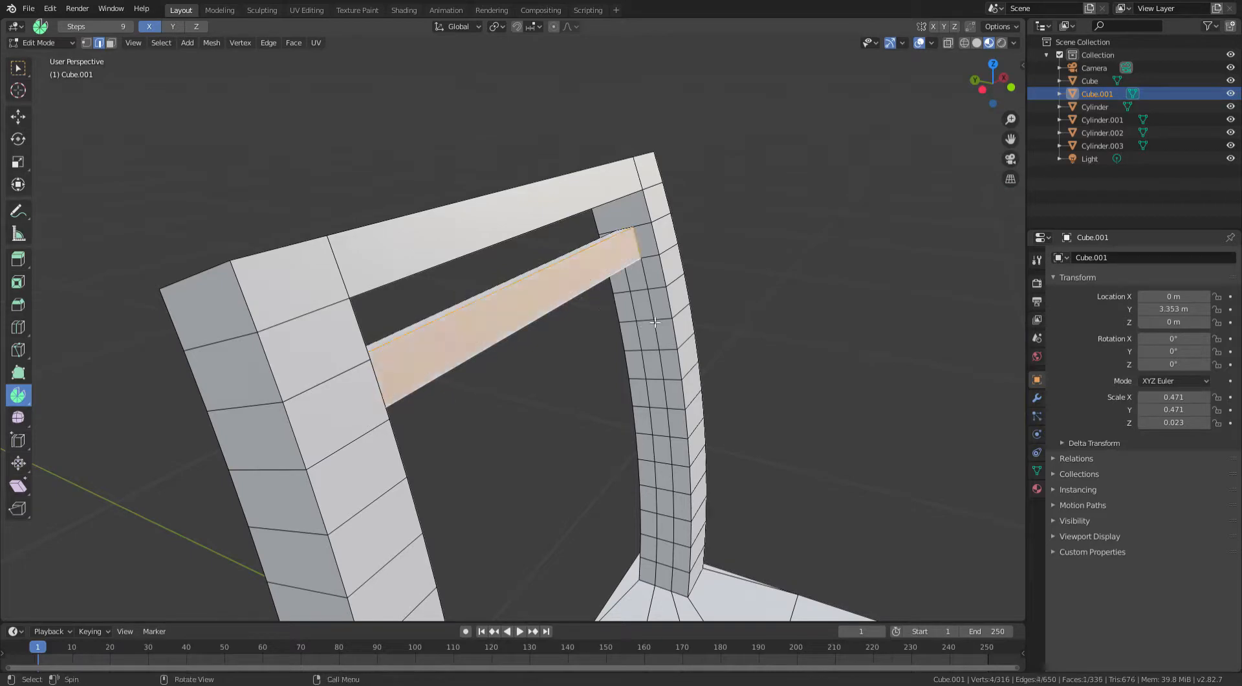
pyautogui.click(632, 312)
pyautogui.moveTo(648, 283); pyautogui.dragTo(498, 314, button='middle')
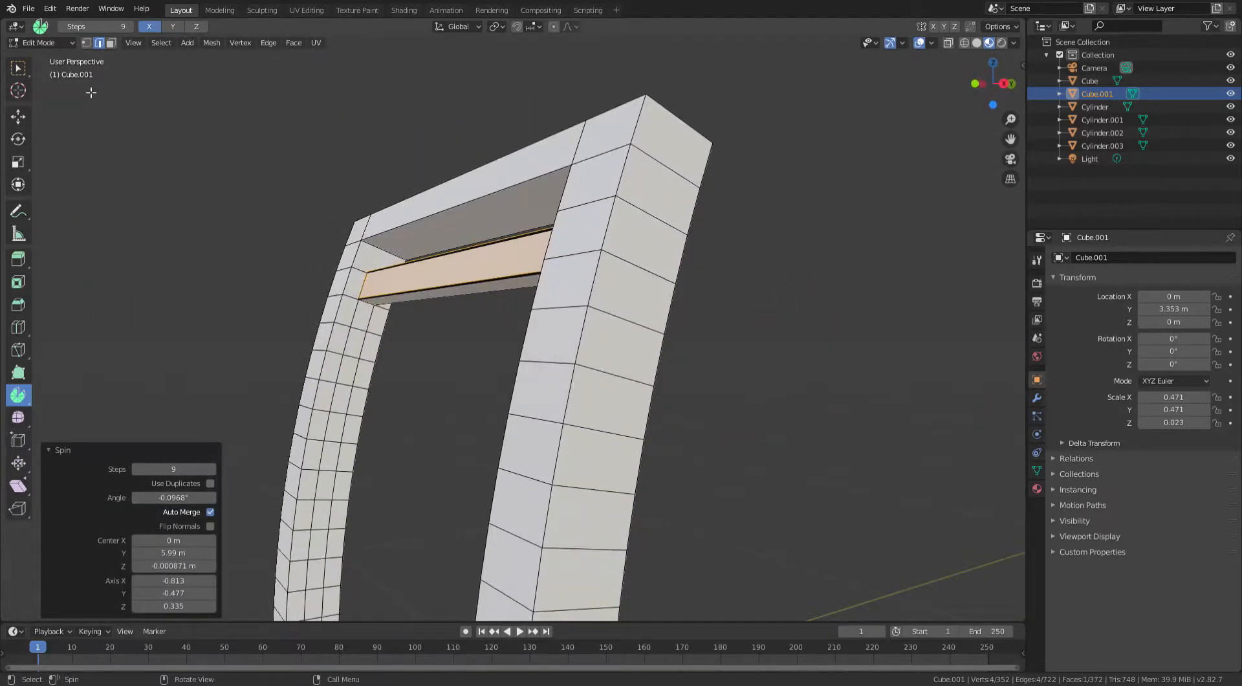
pyautogui.moveTo(398, 201); pyautogui.dragTo(329, 356, button='middle')
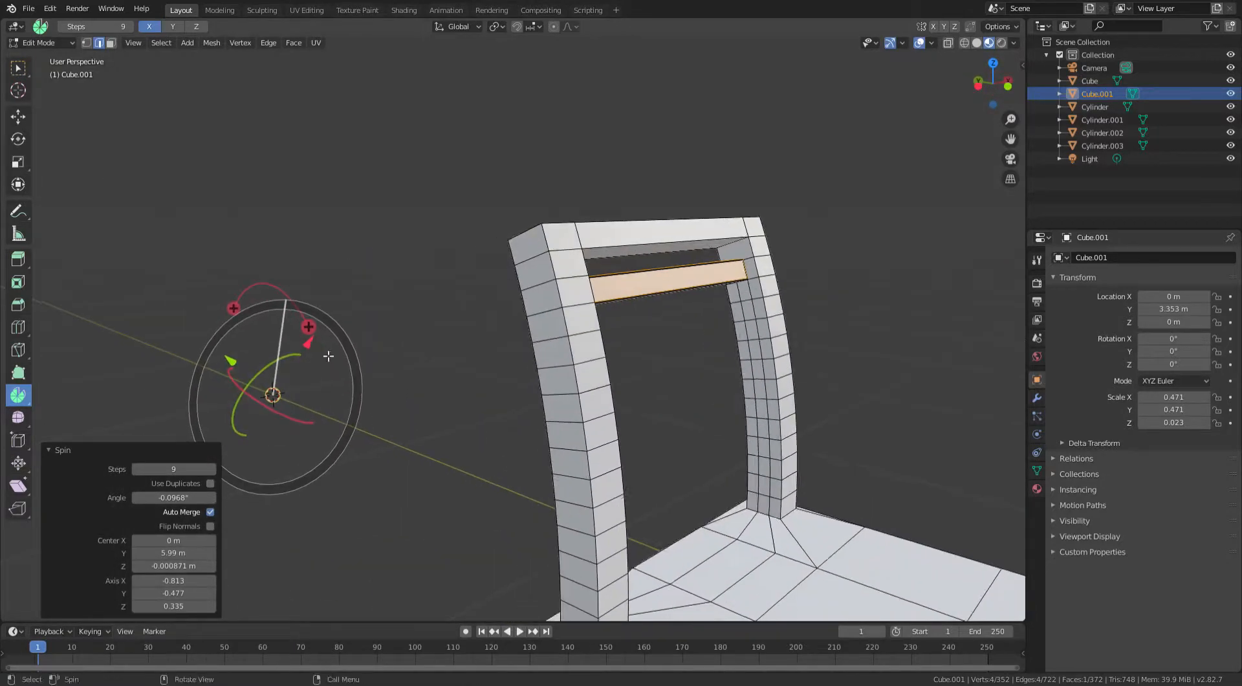
pyautogui.moveTo(656, 278); pyautogui.dragTo(619, 283, button='middle')
pyautogui.scroll(3, 619, 283)
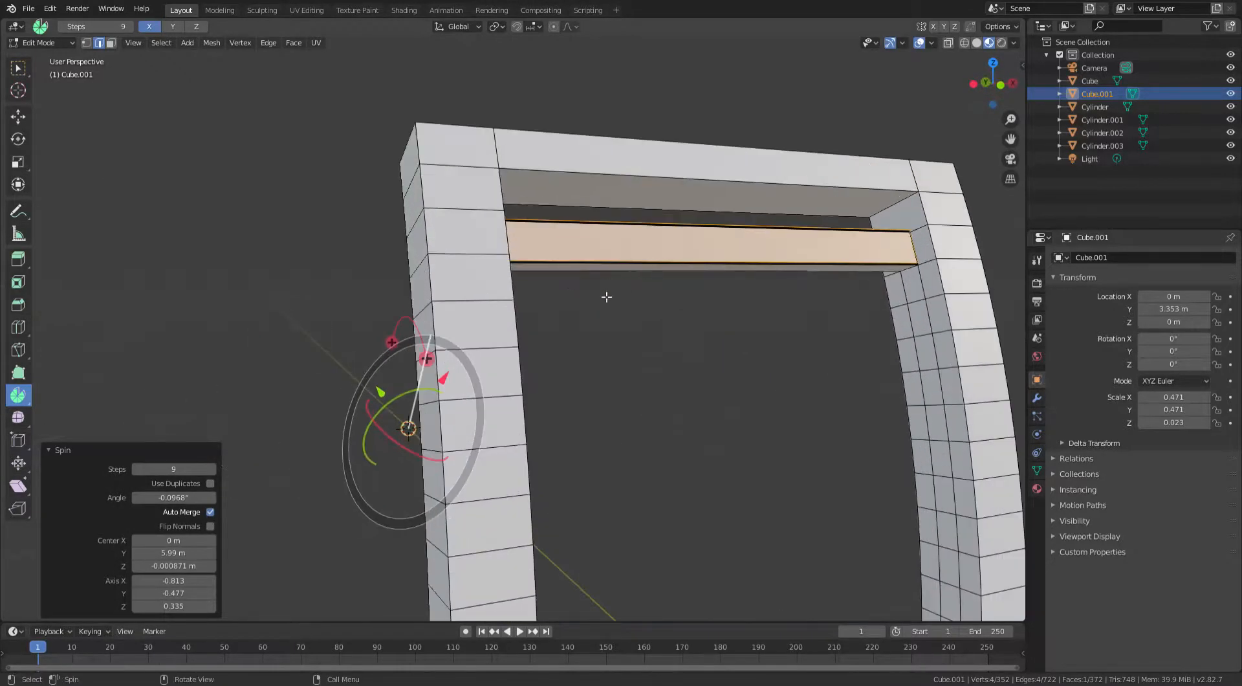
pyautogui.hotkey('ctrl', 'z')
# - Switch to the Select Box tool and fill faces between the posts to start a second back slat
pyautogui.moveTo(356, 419); pyautogui.dragTo(353, 382, button='middle')
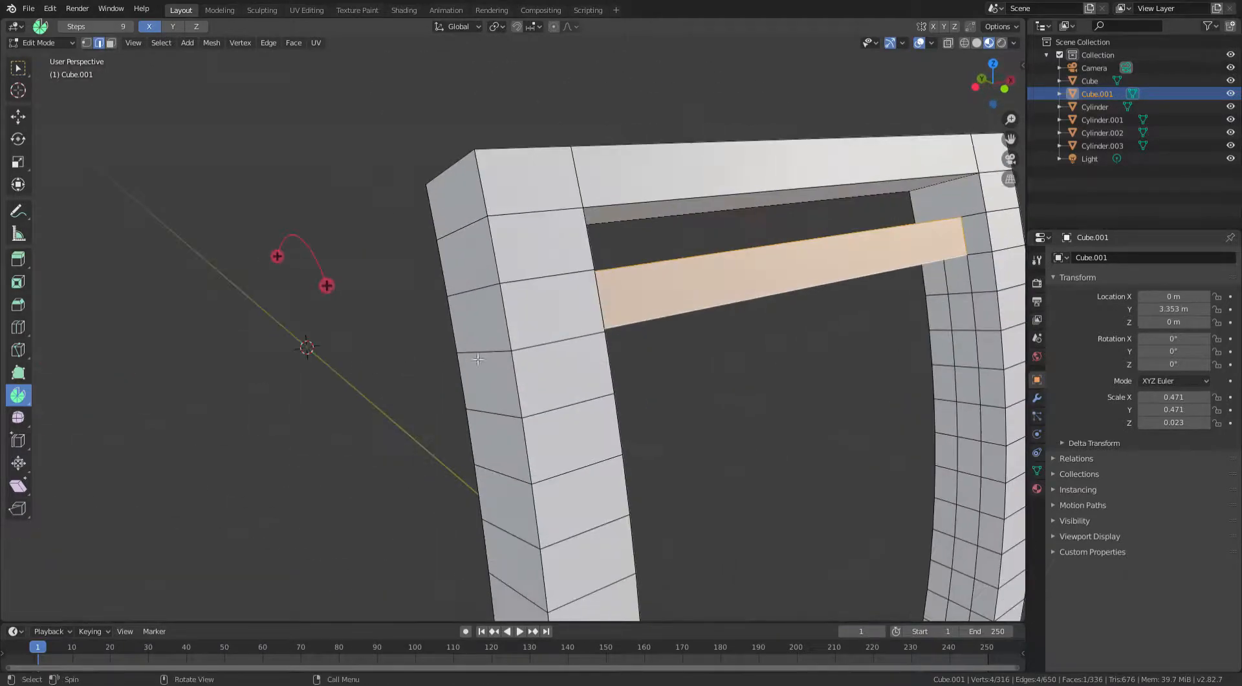
pyautogui.scroll(-3, 352, 382)
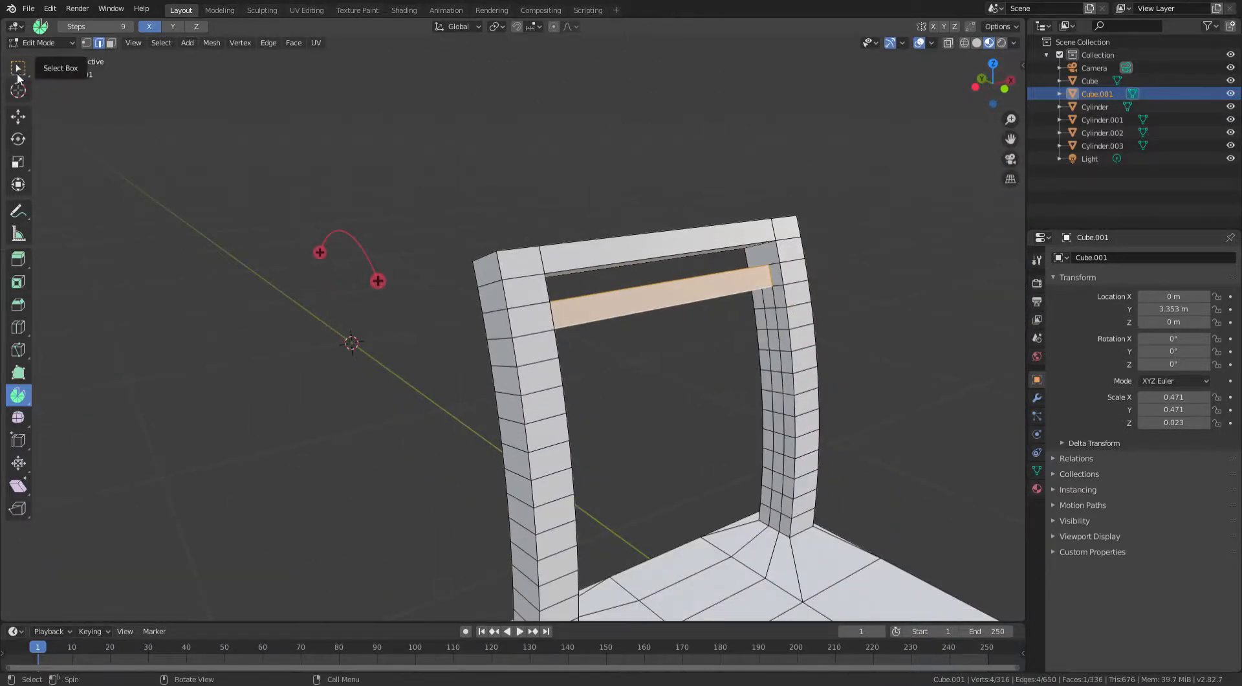
pyautogui.click(18, 68)
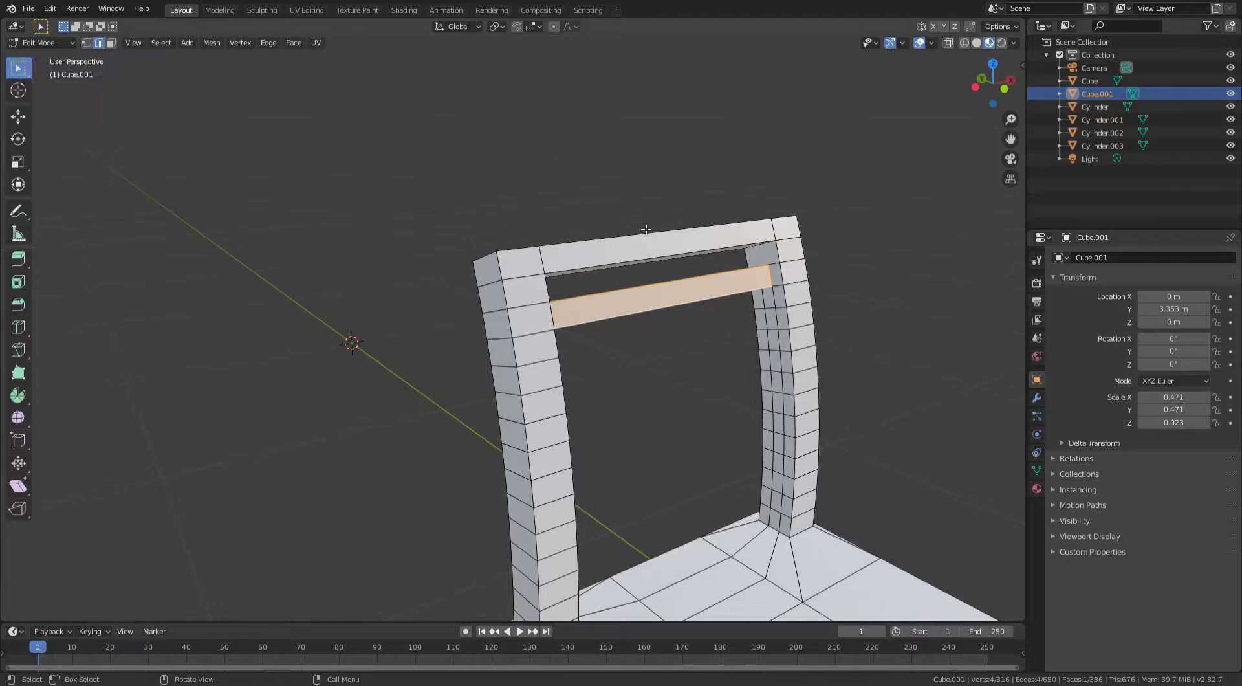
pyautogui.moveTo(647, 227); pyautogui.dragTo(340, 306, button='middle')
pyautogui.scroll(3, 663, 285)
pyautogui.click(851, 295)
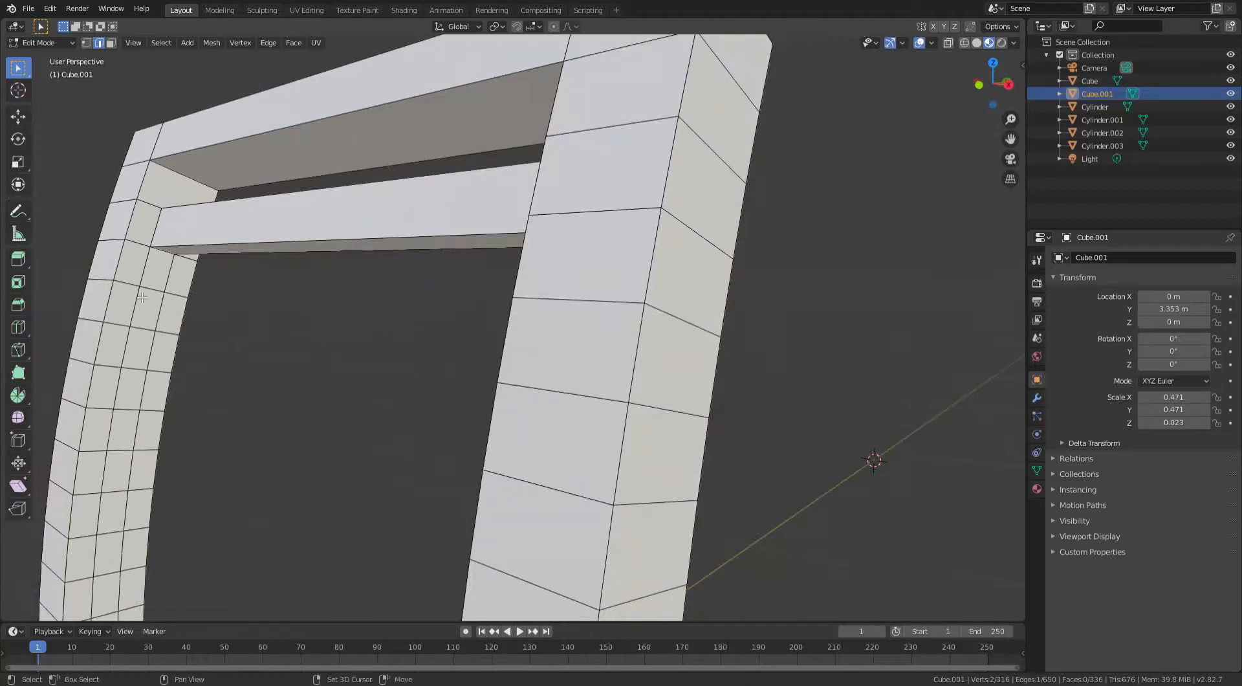
pyautogui.press('f')
pyautogui.click(194, 319)
pyautogui.moveTo(194, 319); pyautogui.dragTo(728, 290, button='middle')
pyautogui.keyDown('shift'); pyautogui.click(864, 336); pyautogui.keyUp('shift')
pyautogui.press('f')
# - Fill the remaining faces to complete the second back slat
pyautogui.click(770, 279)
pyautogui.keyDown('shift'); pyautogui.click(787, 336); pyautogui.keyUp('shift')
pyautogui.press('f')
pyautogui.click(726, 301)
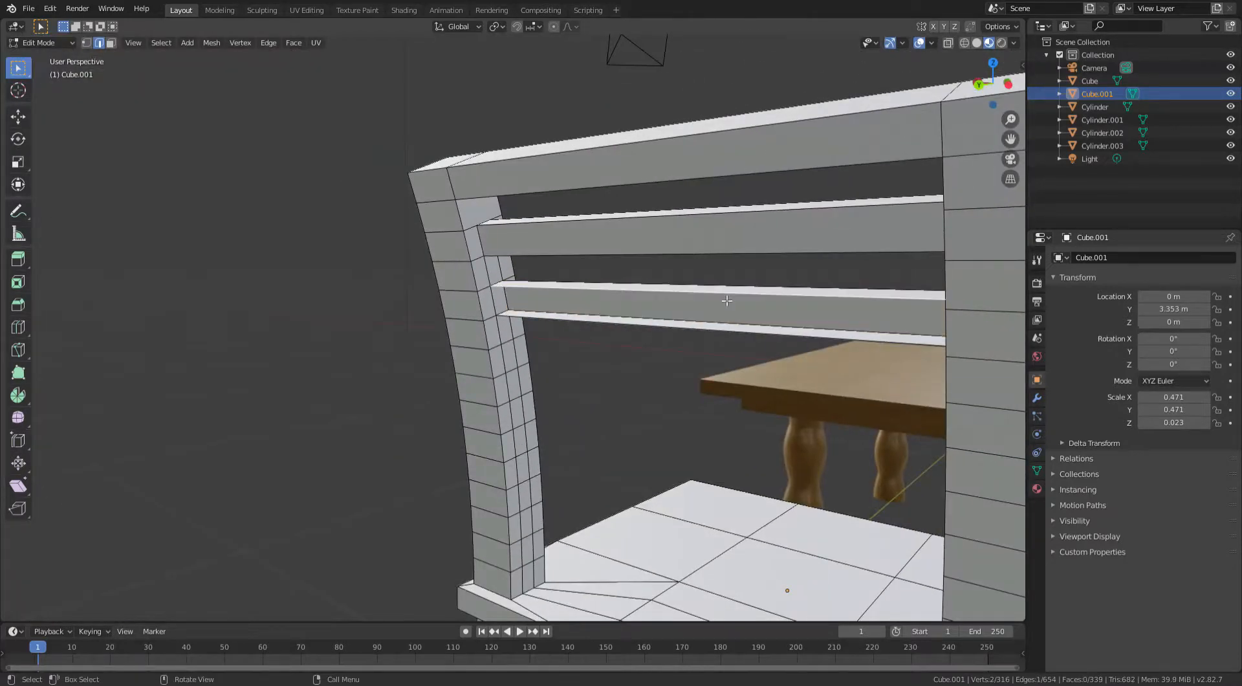
pyautogui.keyDown('shift'); pyautogui.click(718, 333); pyautogui.keyUp('shift')
pyautogui.press('f')
# - Fill faces between the posts' lower loop-cut edges to build a third back slat
pyautogui.click(511, 353)
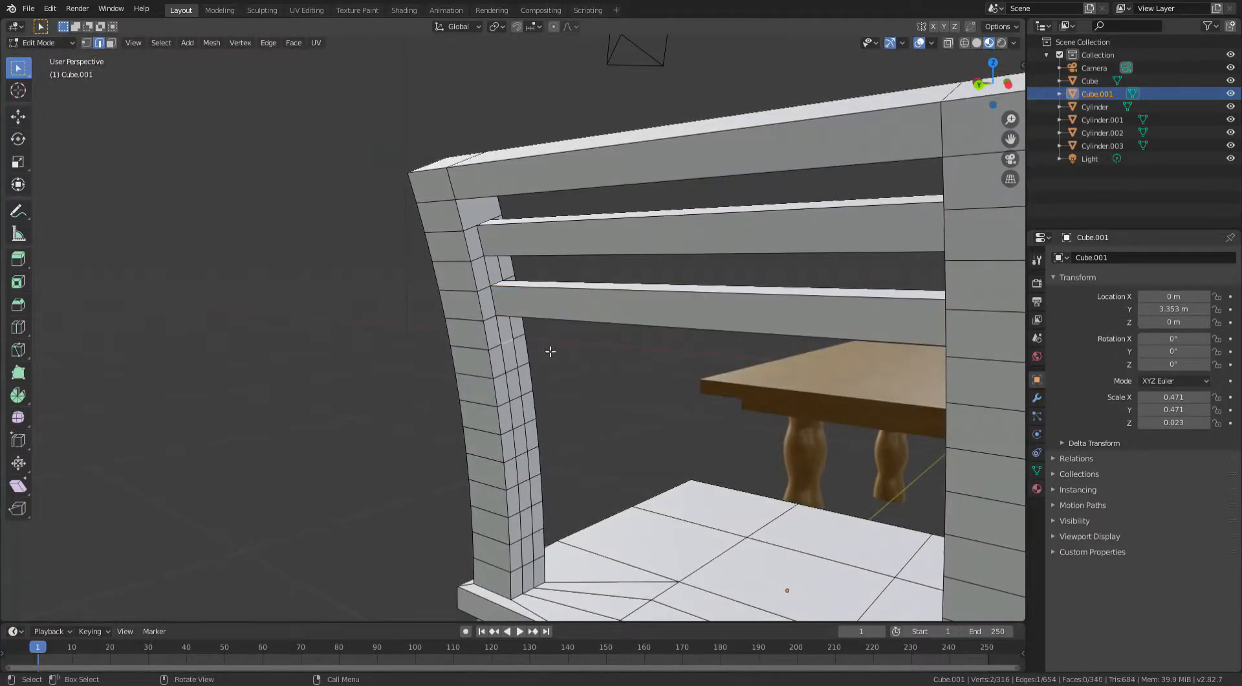
pyautogui.moveTo(546, 353); pyautogui.dragTo(712, 348, button='middle')
pyautogui.click(638, 378)
pyautogui.moveTo(641, 380); pyautogui.dragTo(562, 388, button='middle')
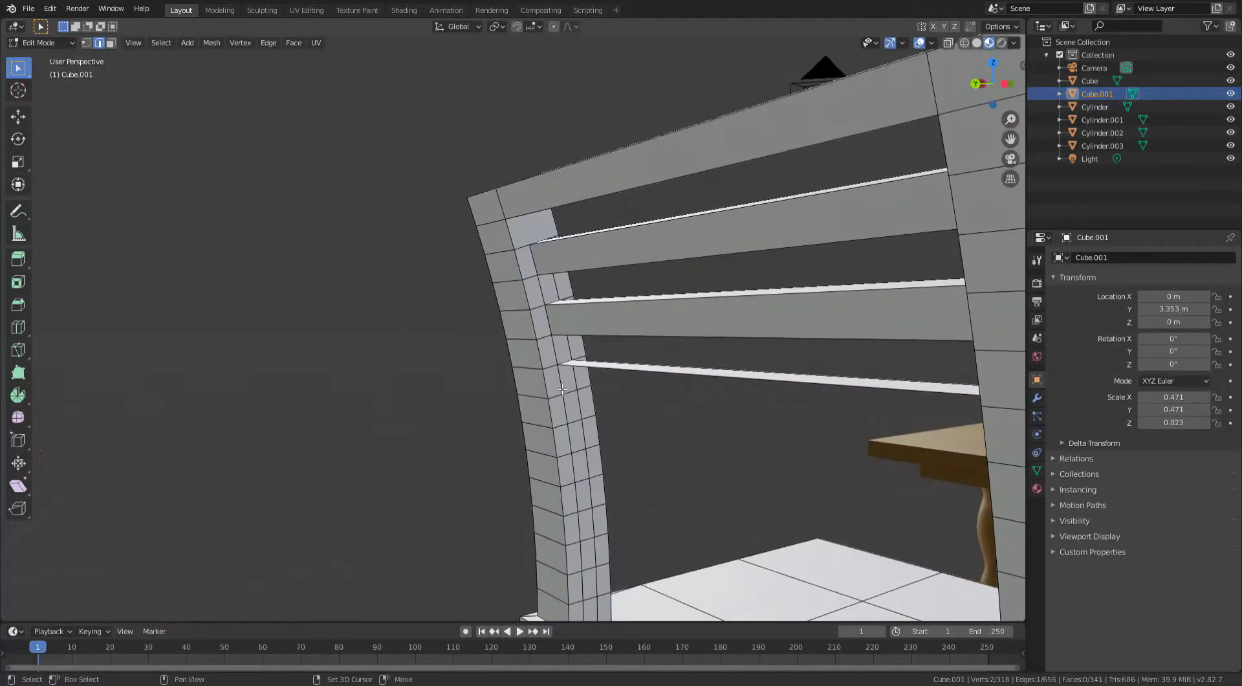
pyautogui.keyDown('alt'); pyautogui.click(572, 395); pyautogui.keyUp('alt')
pyautogui.click(579, 397)
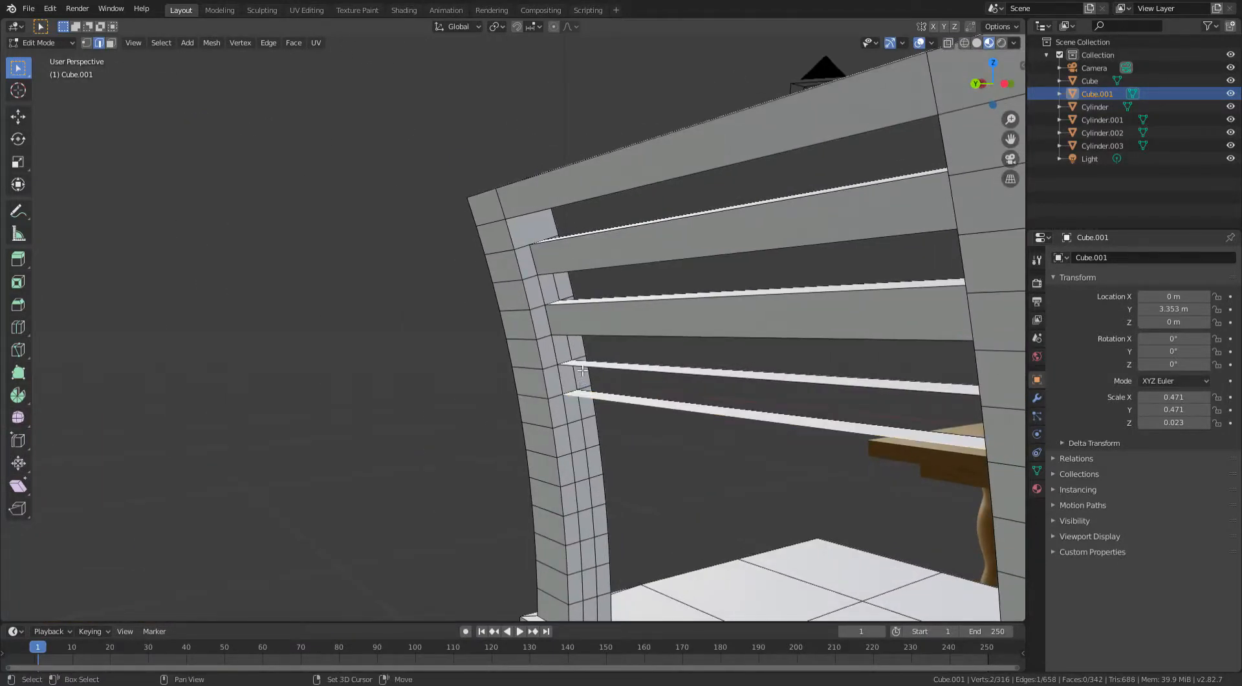
pyautogui.keyDown('shift'); pyautogui.click(581, 372); pyautogui.keyUp('shift')
pyautogui.press('f')
pyautogui.moveTo(750, 366); pyautogui.dragTo(631, 410, button='middle')
pyautogui.click(761, 426)
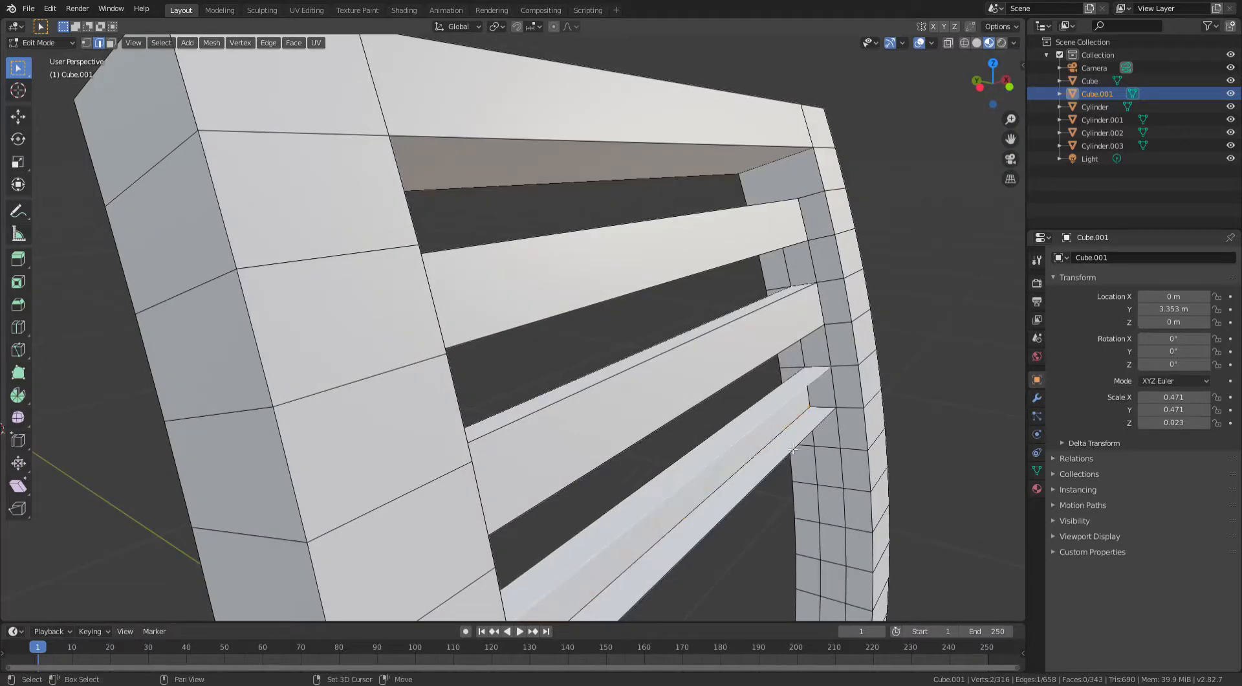
pyautogui.keyDown('shift'); pyautogui.click(794, 448); pyautogui.keyUp('shift')
pyautogui.press('f')
# - Return to Object Mode and assign the existing material named Material to the chair
pyautogui.scroll(-8, 741, 406)
pyautogui.press('Tab')
pyautogui.moveTo(740, 405); pyautogui.dragTo(945, 452, button='middle')
pyautogui.click(1036, 489)
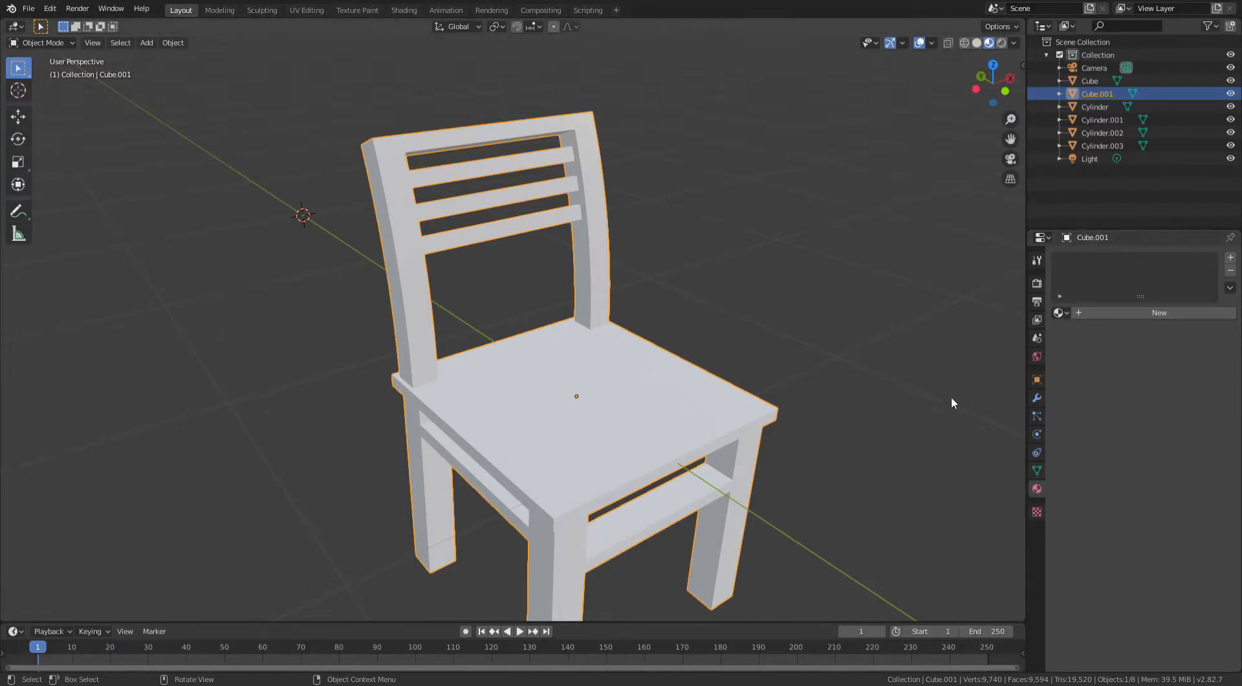
pyautogui.moveTo(950, 398); pyautogui.dragTo(763, 213, button='middle')
pyautogui.click(1058, 313)
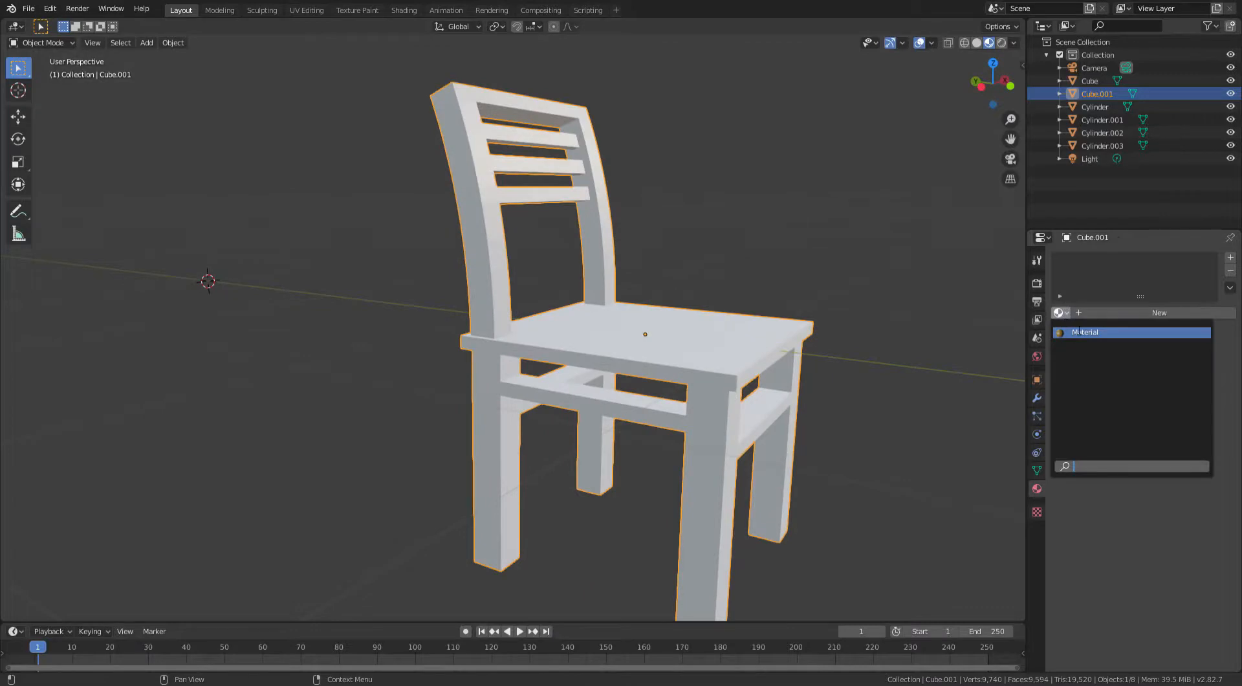
pyautogui.click(1080, 332)
# - Inspect the textured chair beside the table from several angles
pyautogui.moveTo(860, 240); pyautogui.dragTo(324, 258, button='middle')
pyautogui.scroll(4, 324, 257)
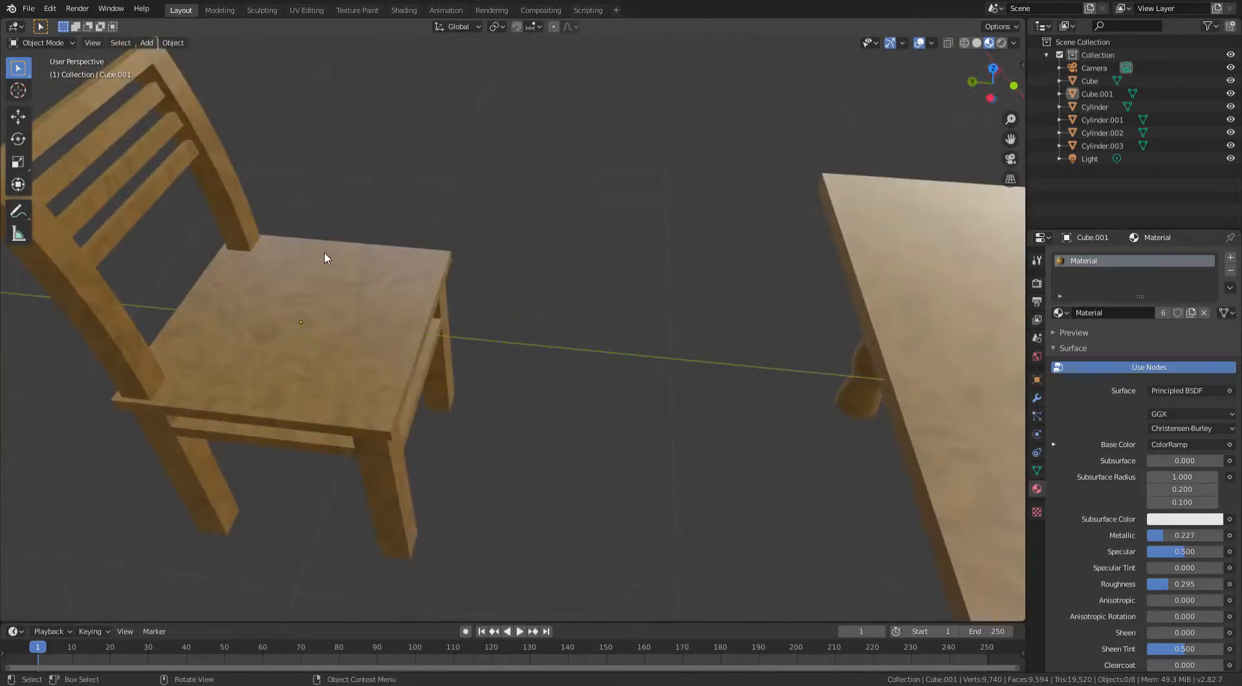
pyautogui.scroll(-5, 500, 283)
pyautogui.moveTo(500, 283); pyautogui.dragTo(649, 231, button='middle')
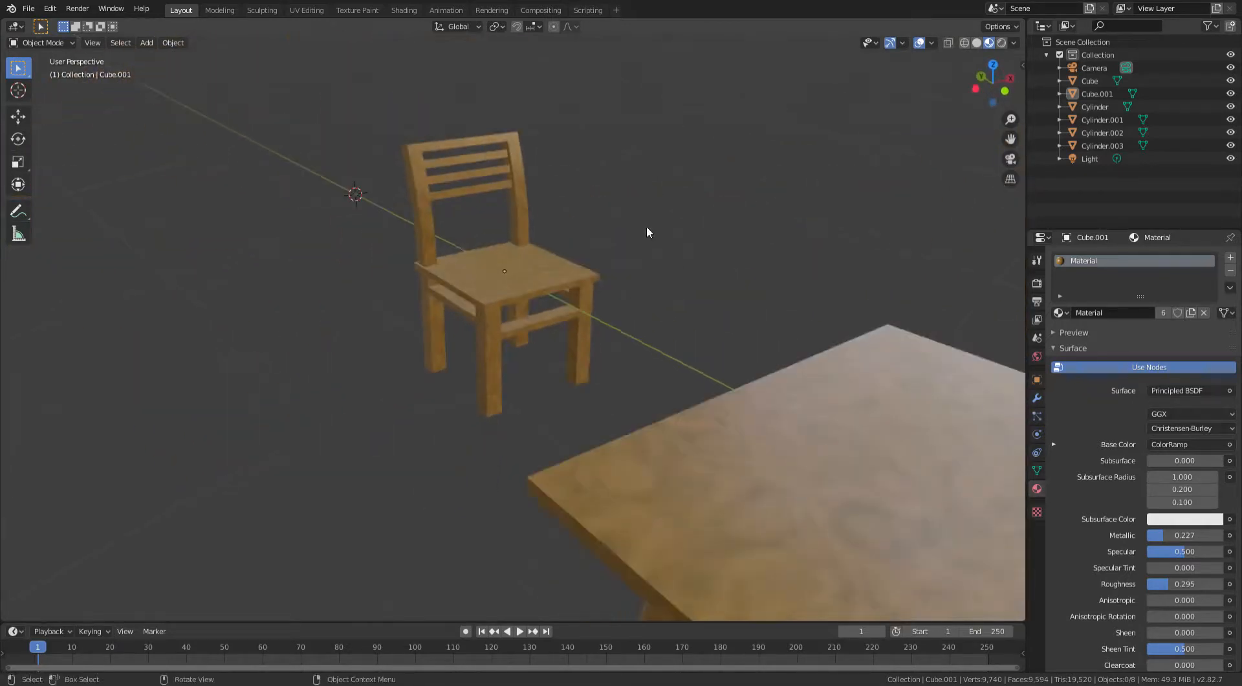
pyautogui.moveTo(518, 237); pyautogui.dragTo(625, 201, button='middle')
pyautogui.moveTo(853, 191); pyautogui.dragTo(632, 221, button='middle')
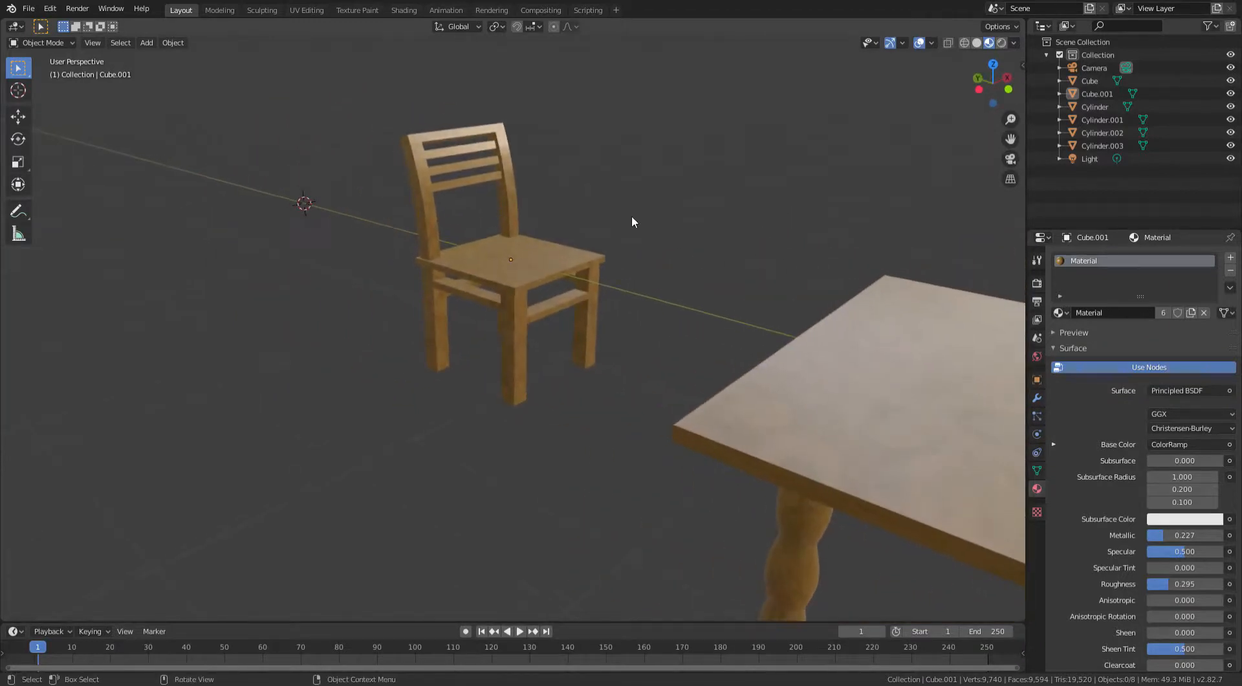
pyautogui.moveTo(295, 146); pyautogui.dragTo(424, 242, button='middle')
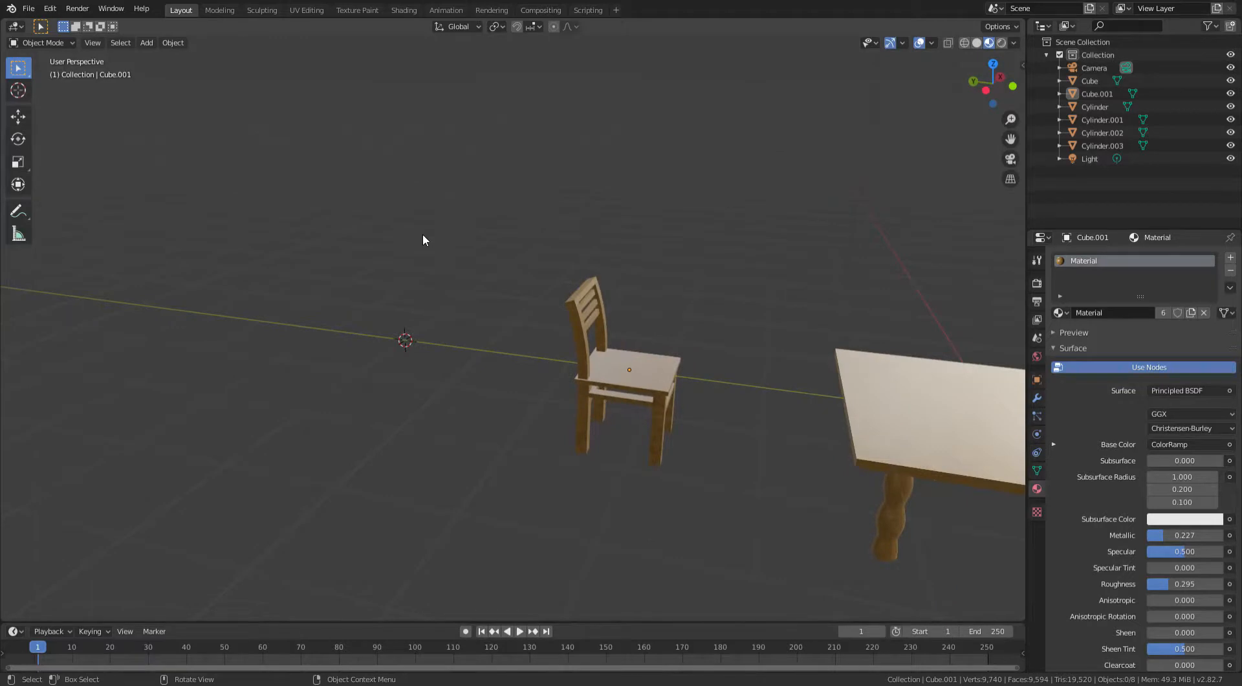
# - Add a cylinder mesh and set its vertex count to 45
pyautogui.hotkey('shift', 'a')
pyautogui.moveTo(423, 234)
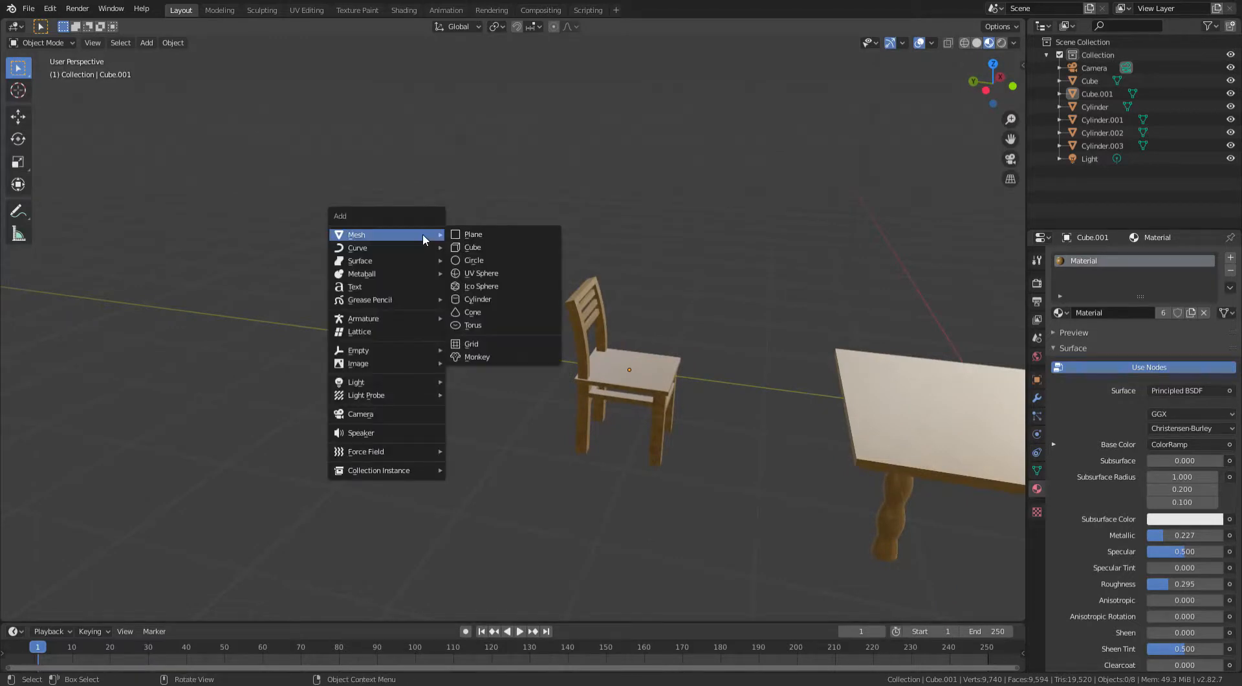
pyautogui.click(479, 301)
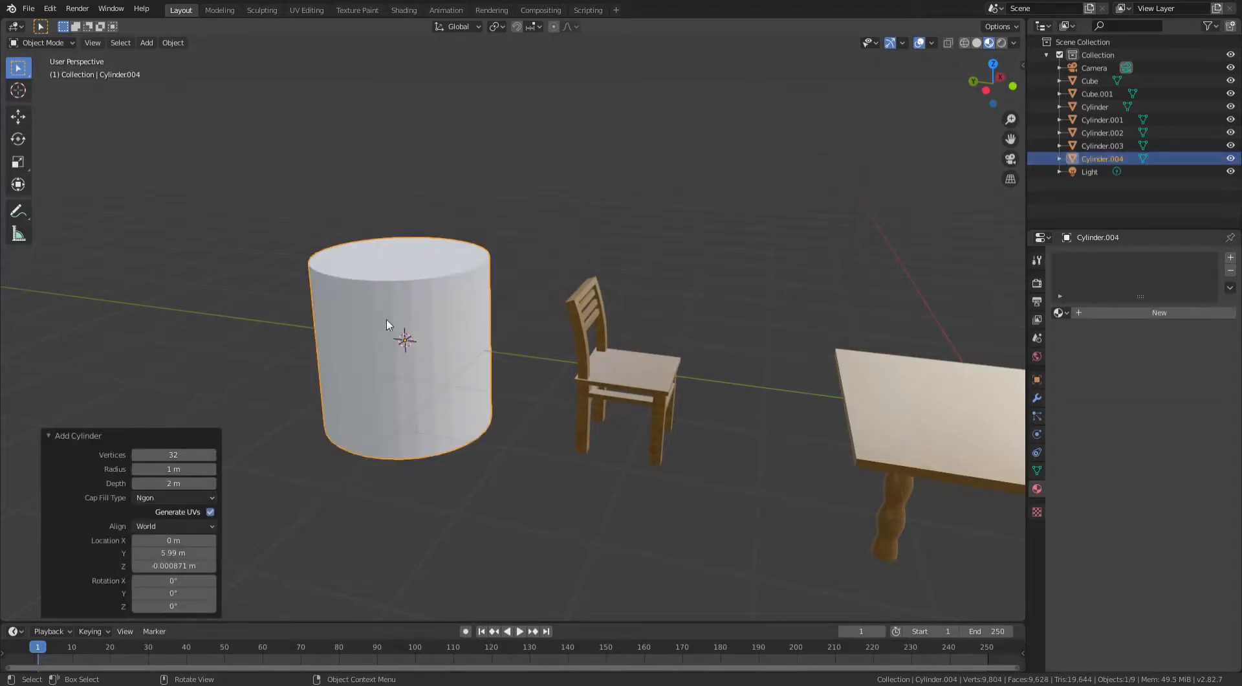
pyautogui.keyDown('shift'); pyautogui.moveTo(386, 319); pyautogui.dragTo(599, 305, button='middle'); pyautogui.keyUp('shift')
pyautogui.scroll(3, 603, 281)
pyautogui.scroll(-3, 582, 297)
pyautogui.keyDown('shift'); pyautogui.moveTo(349, 312); pyautogui.dragTo(516, 307, button='middle'); pyautogui.keyUp('shift')
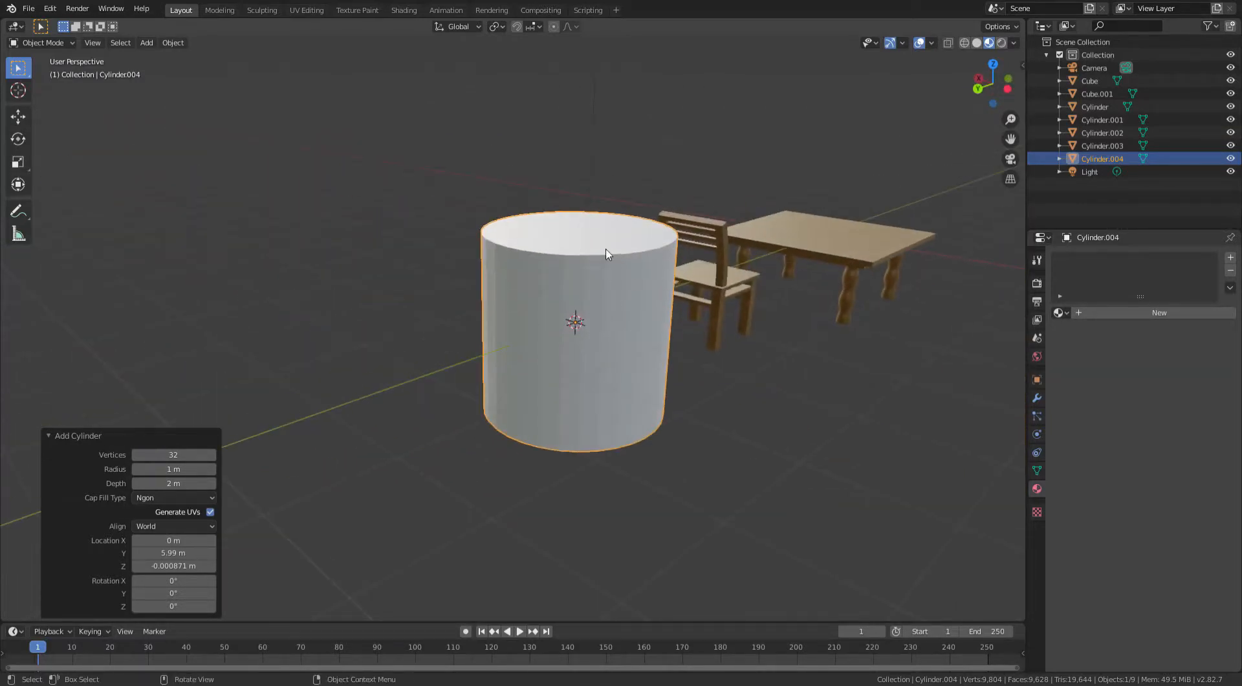
pyautogui.moveTo(607, 253); pyautogui.dragTo(612, 292, button='middle')
pyautogui.scroll(3, 560, 298)
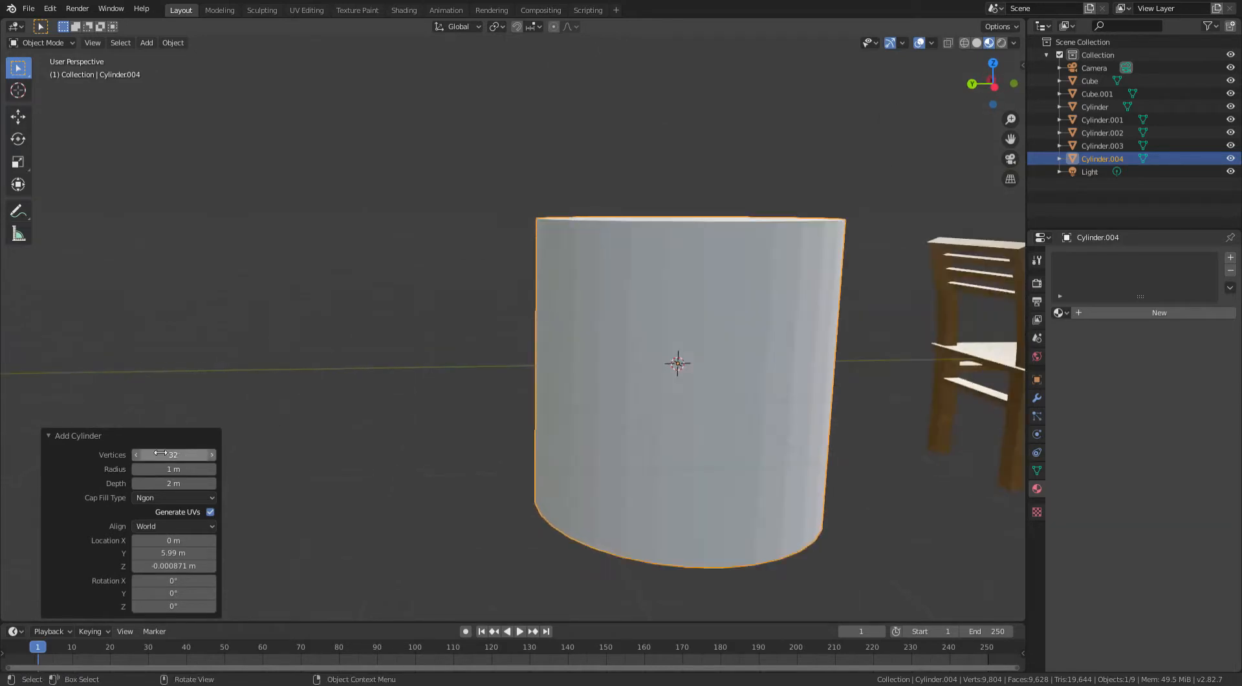
pyautogui.moveTo(201, 457); pyautogui.dragTo(216, 461)
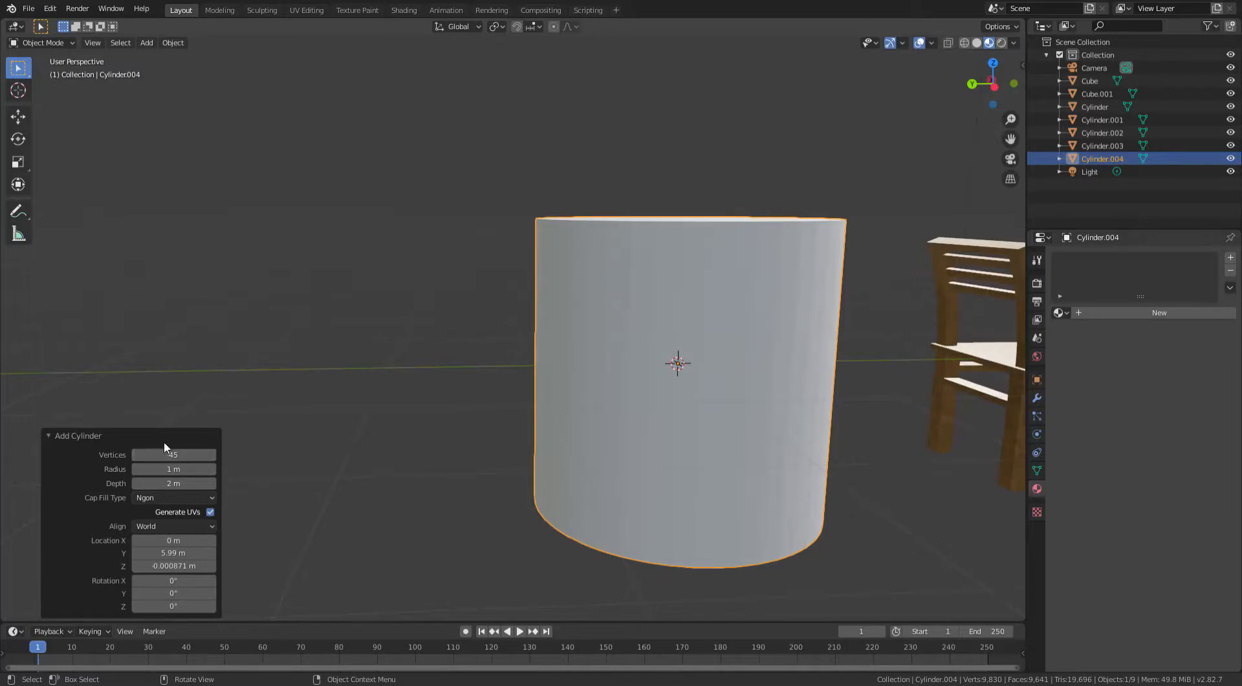
# - Enter Edit Mode on the cylinder, deselect everything, and switch to face selection mode
pyautogui.moveTo(527, 344); pyautogui.dragTo(564, 300, button='middle')
pyautogui.press('Tab')
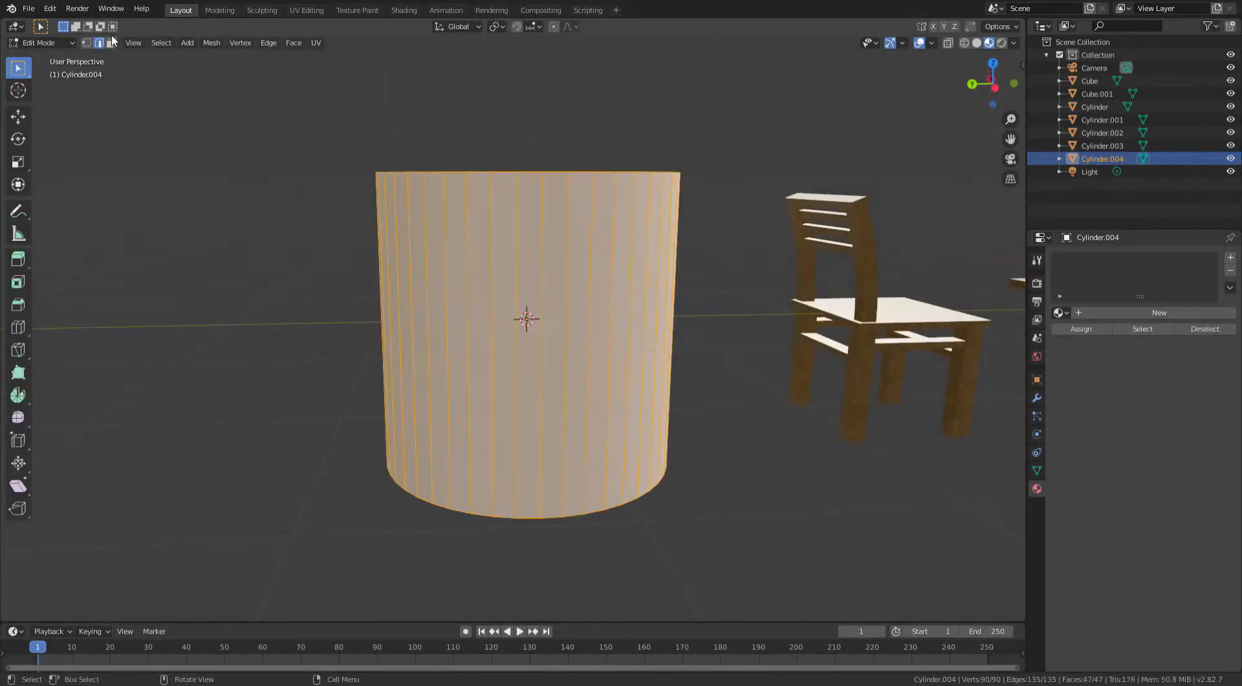
pyautogui.hotkey('alt', 'a')
pyautogui.click(111, 43)
pyautogui.moveTo(156, 39); pyautogui.dragTo(197, 64, button='middle')
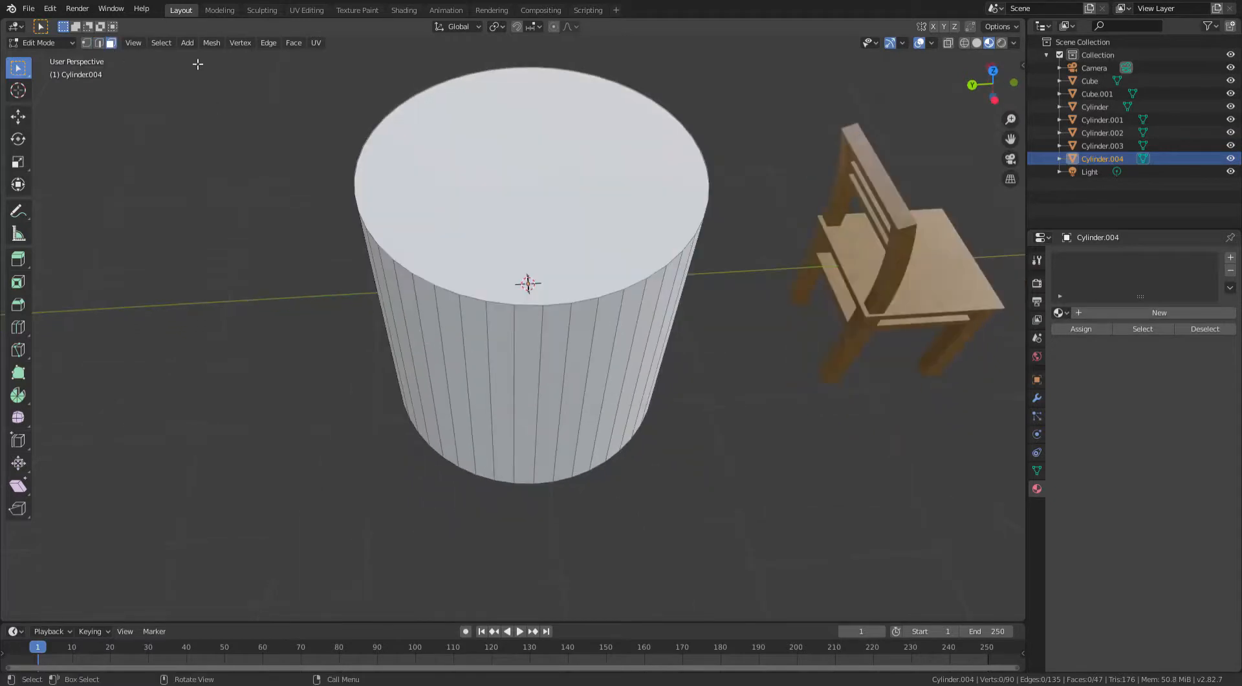
# - Switch to face selection and select the cylinder's top face
pyautogui.moveTo(638, 195); pyautogui.dragTo(605, 207, button='middle')
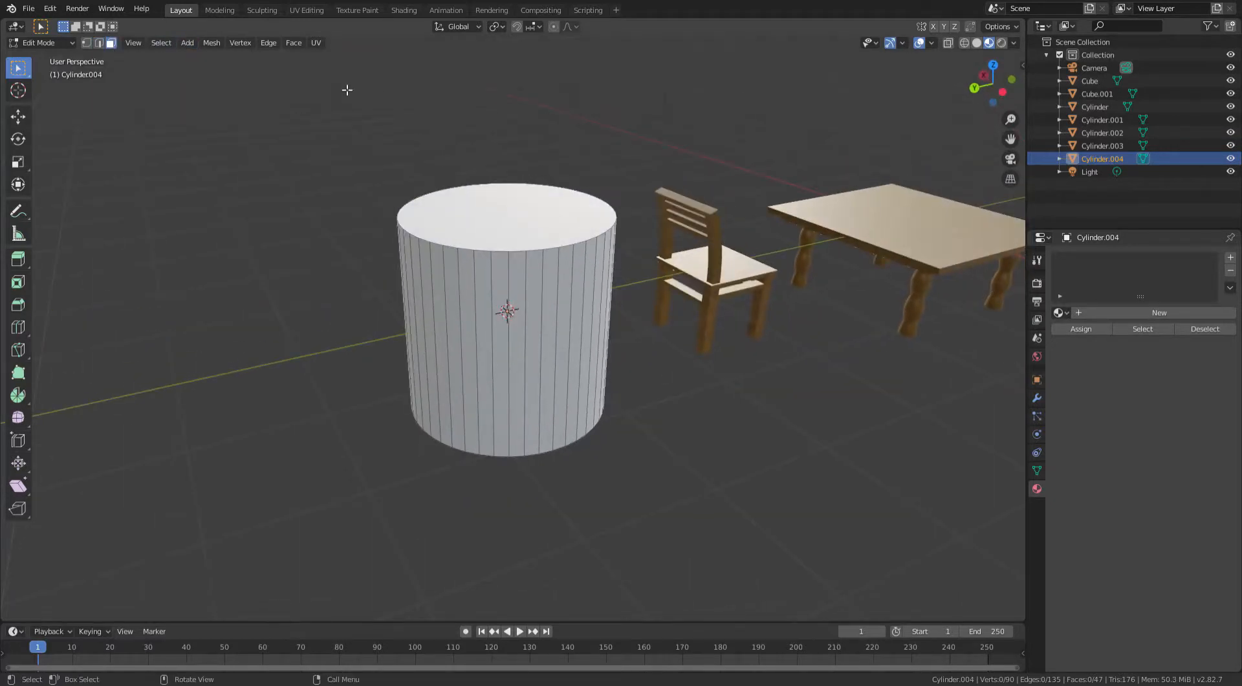
pyautogui.click(97, 44)
pyautogui.click(111, 44)
pyautogui.click(465, 201)
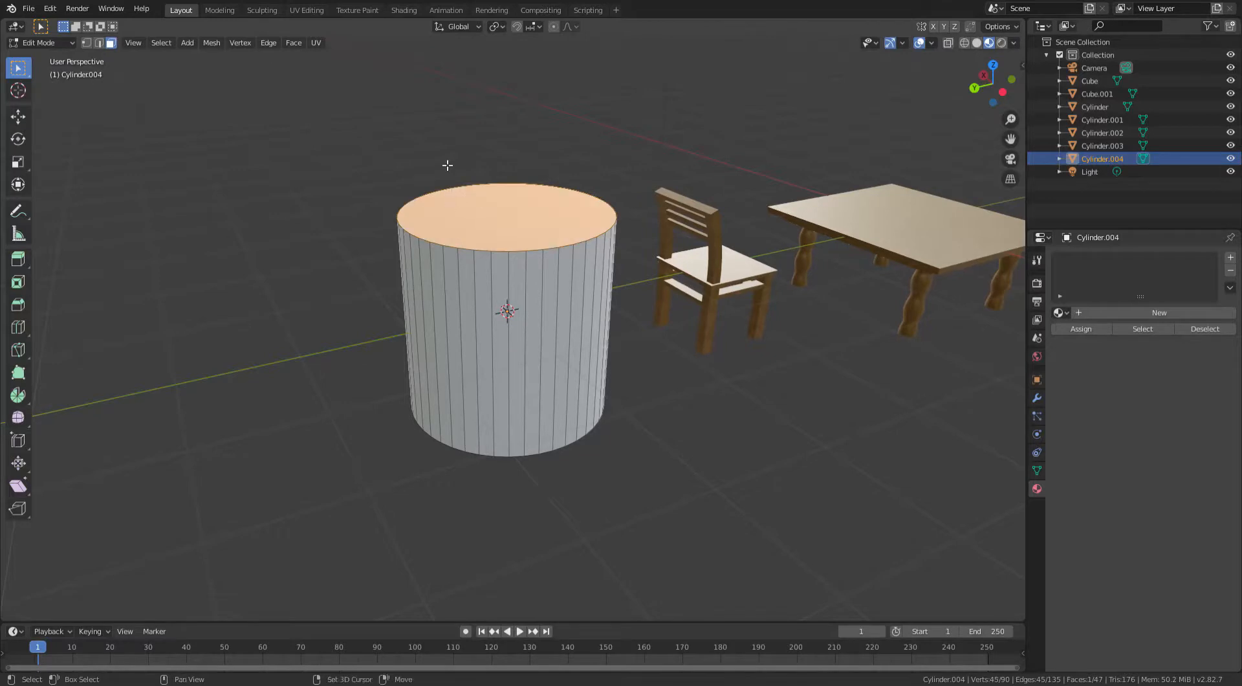
# - Move the top face up along Z and scale it to 1.356 to taper the cylinder outward
pyautogui.scroll(-4, 453, 194)
pyautogui.press('g')
pyautogui.press('z')
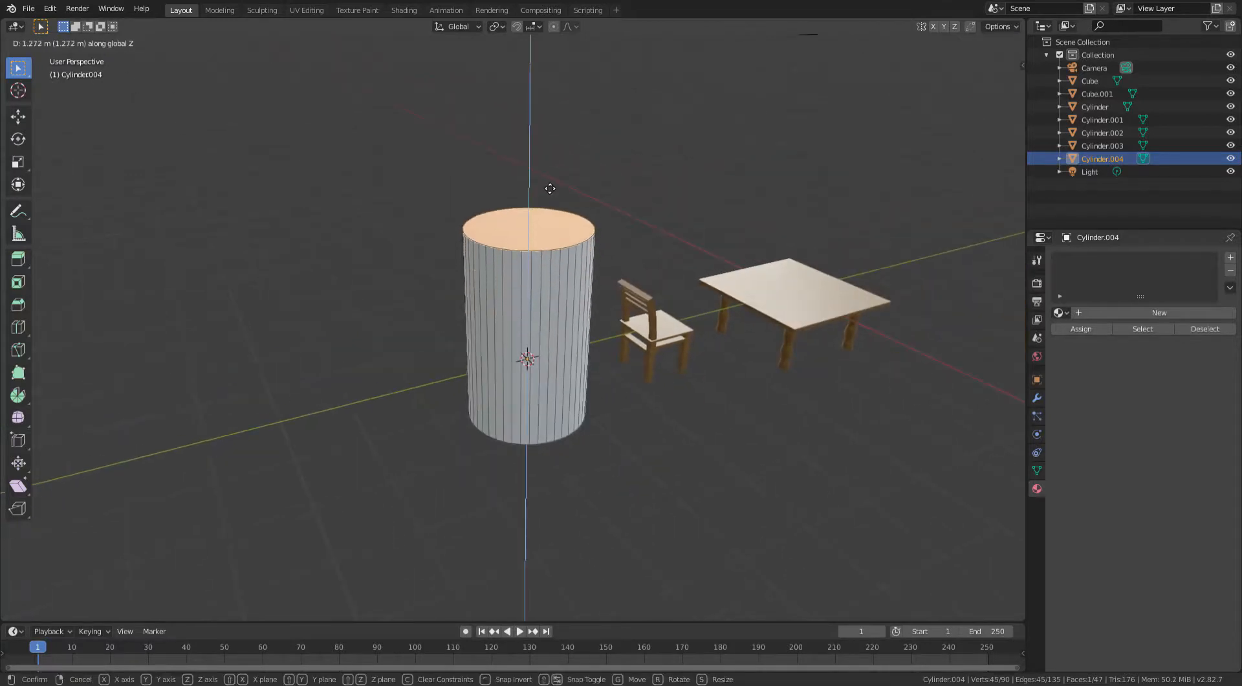
pyautogui.click(551, 186)
pyautogui.press('s')
pyautogui.click(564, 172)
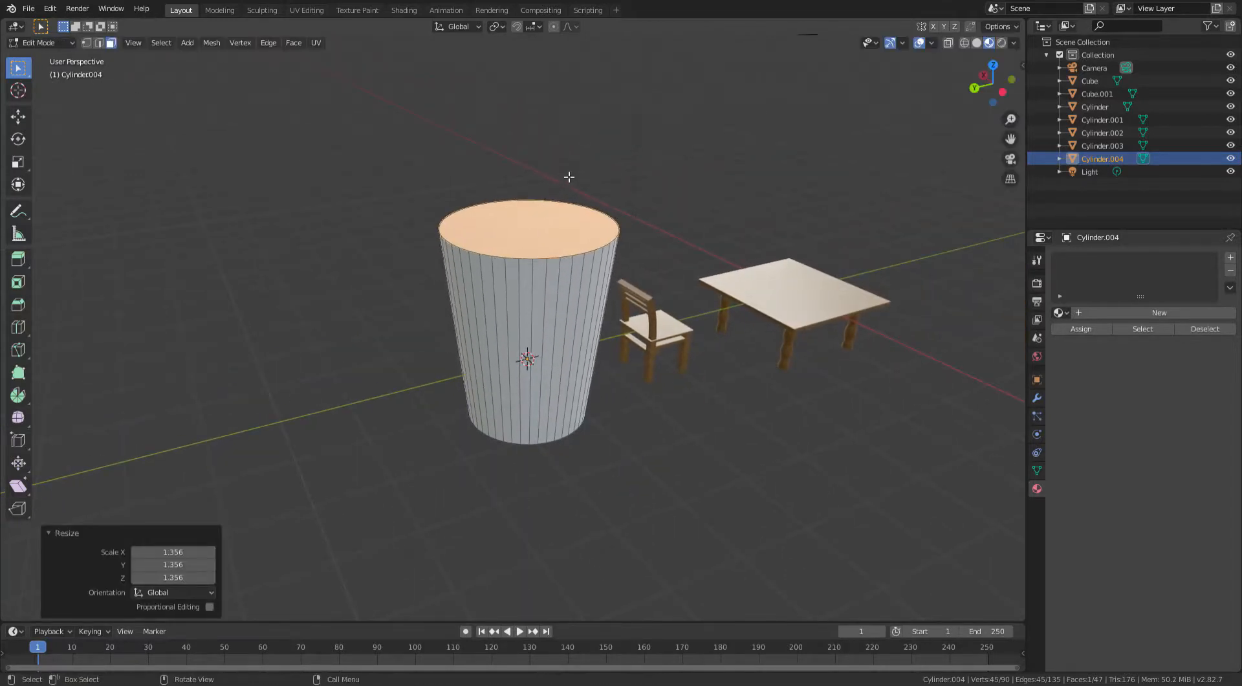
# - Delete the top face to open the cylinder, then return to Object Mode
pyautogui.scroll(3, 538, 261)
pyautogui.moveTo(539, 260); pyautogui.dragTo(924, 323, button='middle')
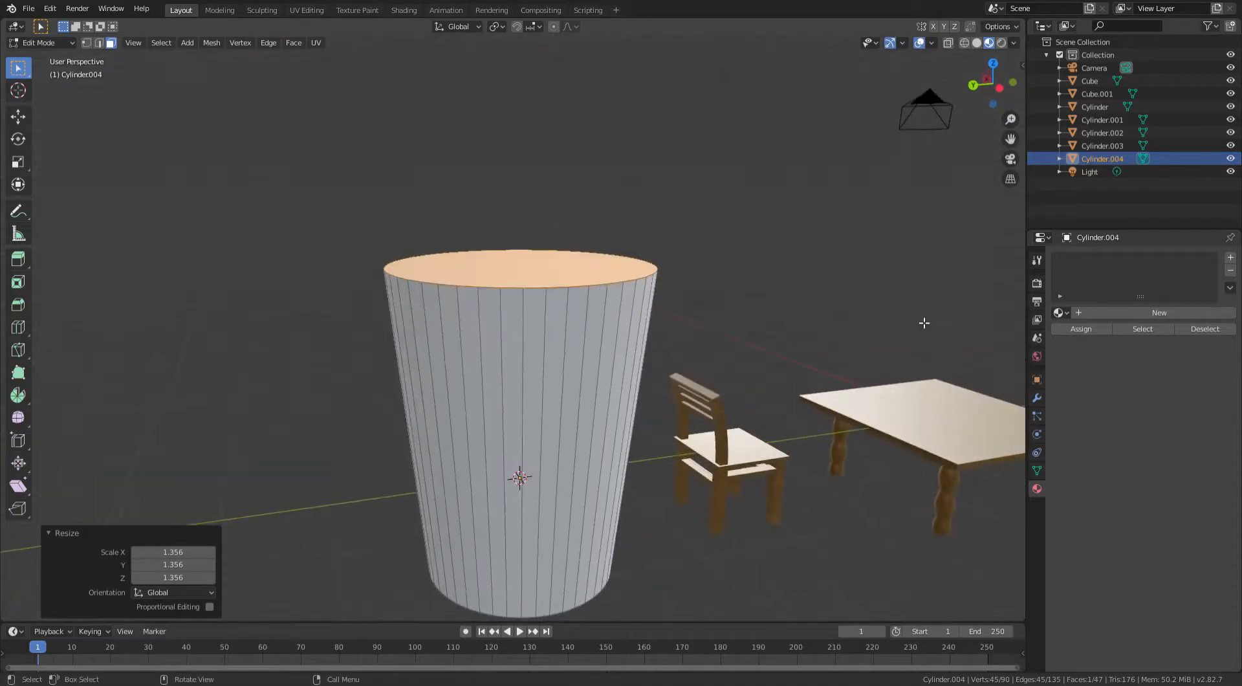
pyautogui.moveTo(272, 183); pyautogui.dragTo(521, 278, button='middle')
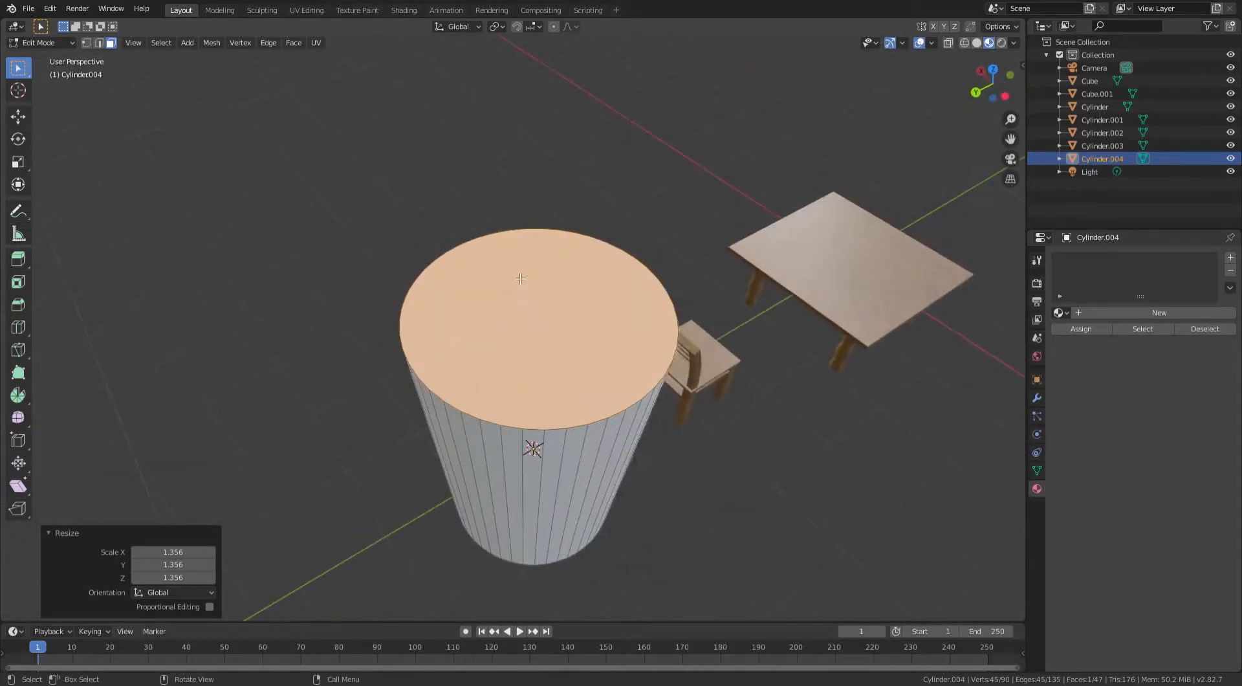
pyautogui.press('x')
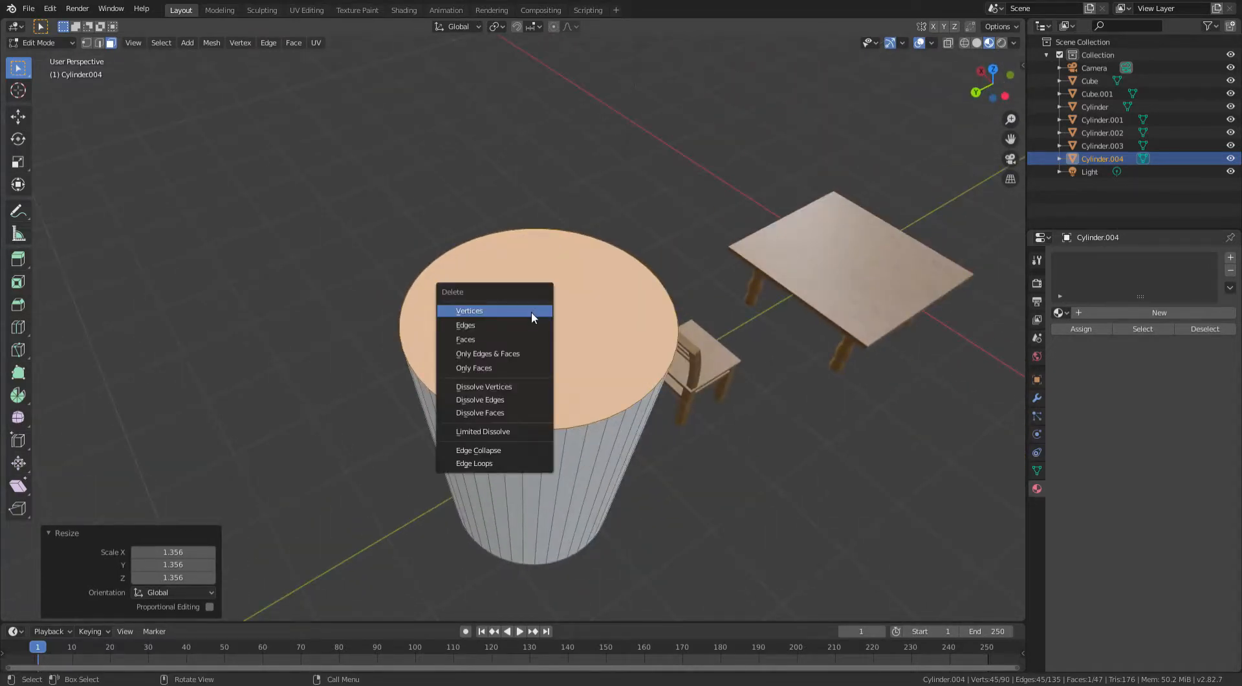
pyautogui.click(473, 343)
pyautogui.moveTo(473, 343); pyautogui.dragTo(608, 438, button='middle')
pyautogui.press('Tab')
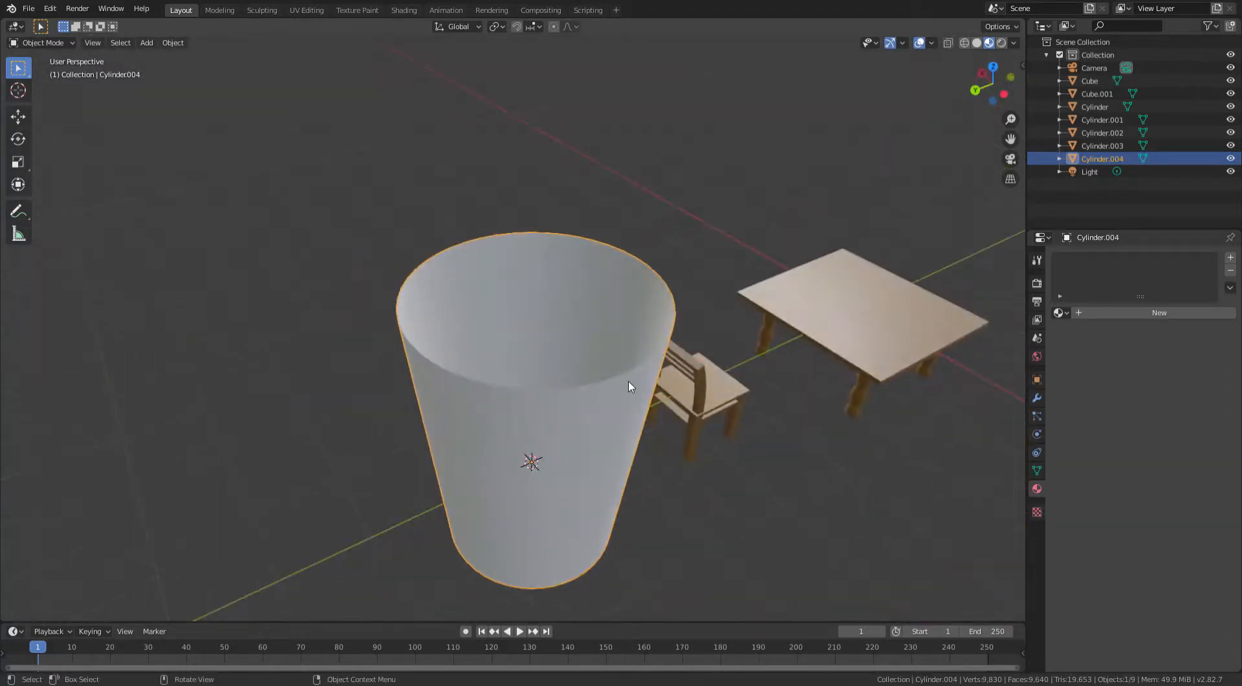
# - Add a Solidify modifier to the open cylinder and set its thickness to 0.08 m
pyautogui.scroll(2, 628, 386)
pyautogui.click(1037, 399)
pyautogui.click(1075, 262)
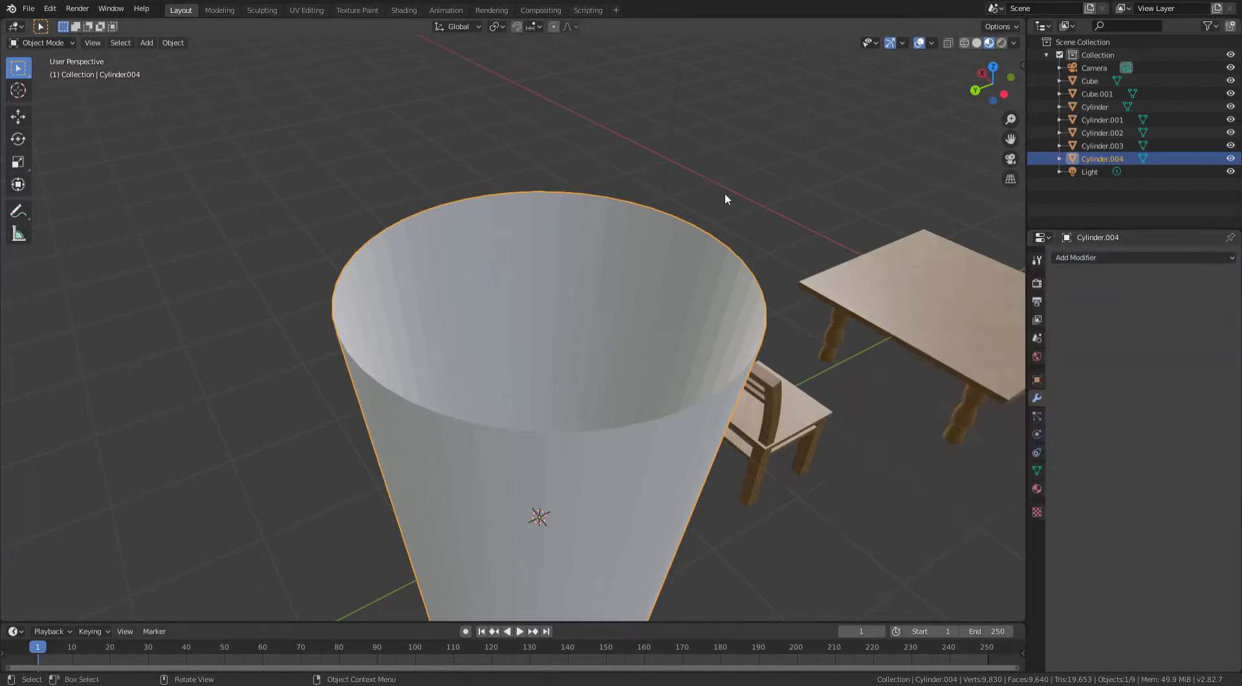
pyautogui.click(1076, 257)
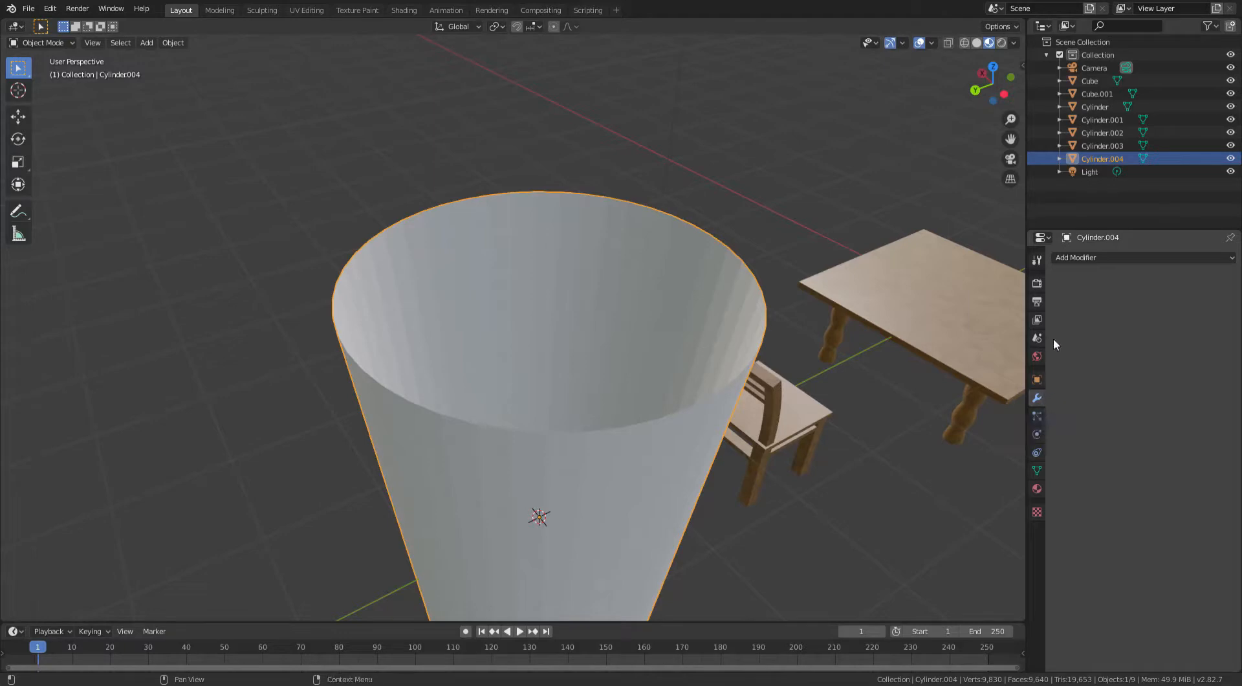
pyautogui.click(1076, 258)
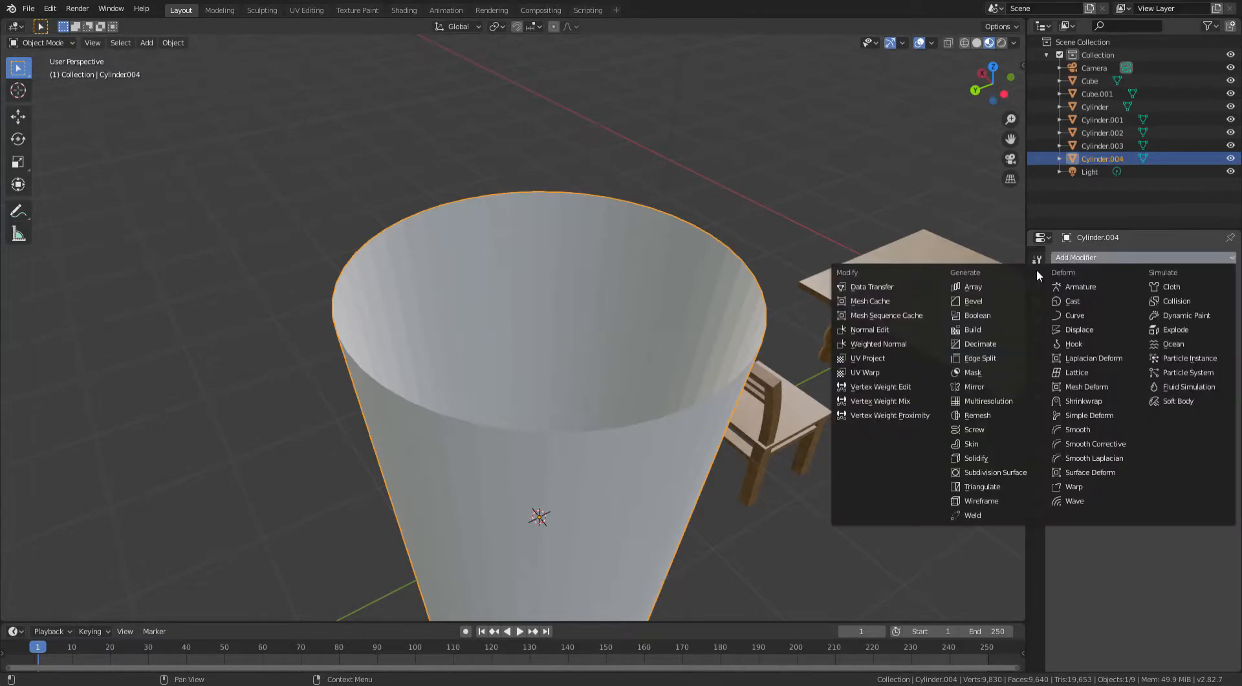
pyautogui.click(967, 460)
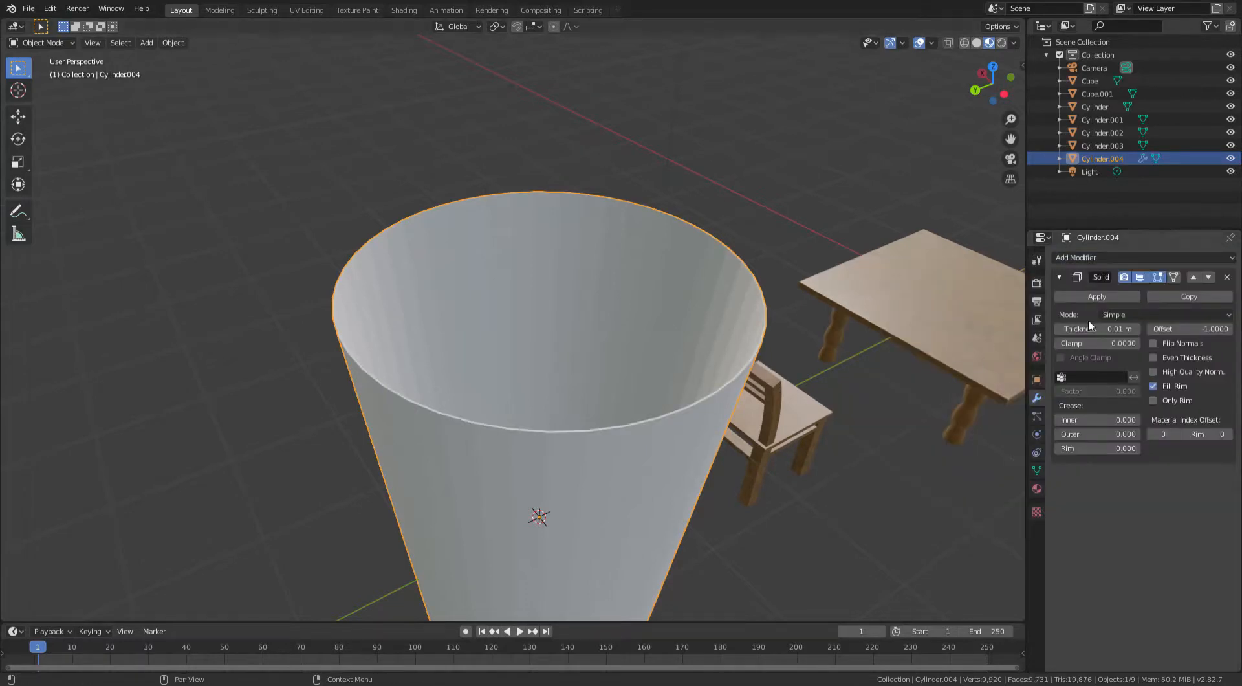
pyautogui.moveTo(1097, 329)
pyautogui.mouseDown()
pyautogui.moveTo(1150, 329)
pyautogui.moveTo(1100, 329)
pyautogui.mouseUp()
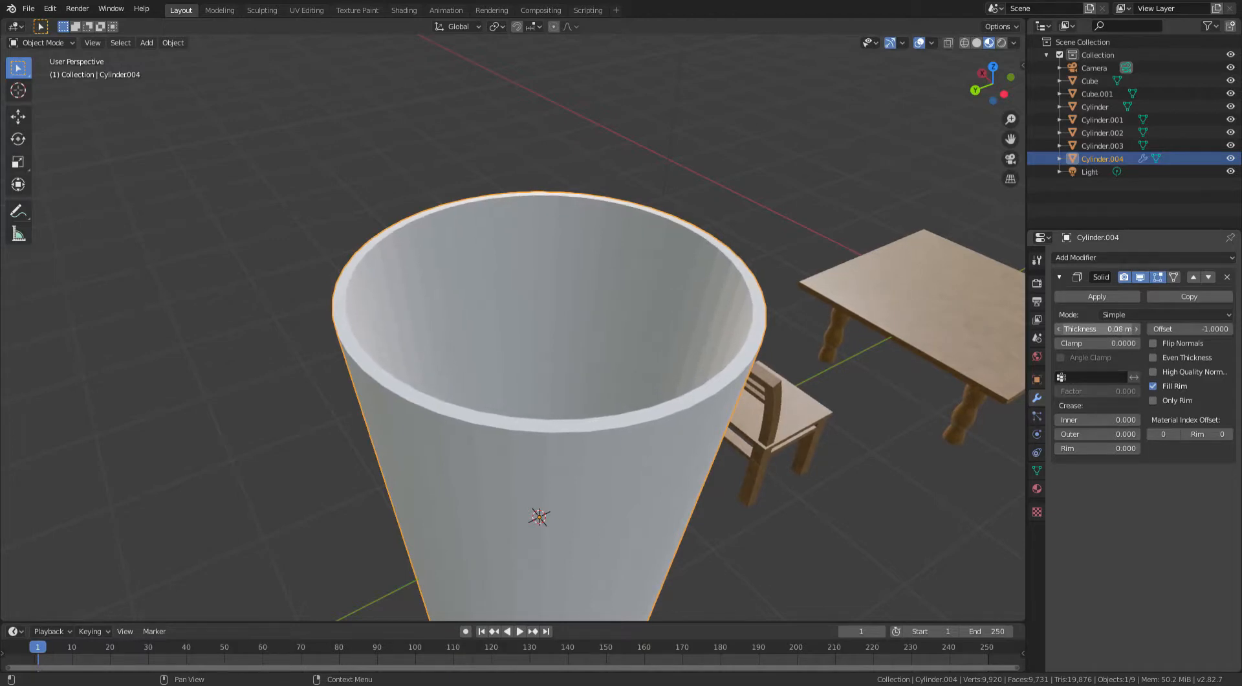
# - Apply the Solidify modifier to the cylinder
pyautogui.scroll(-3, 762, 327)
pyautogui.moveTo(762, 327); pyautogui.dragTo(828, 352, button='middle')
pyautogui.scroll(2, 829, 354)
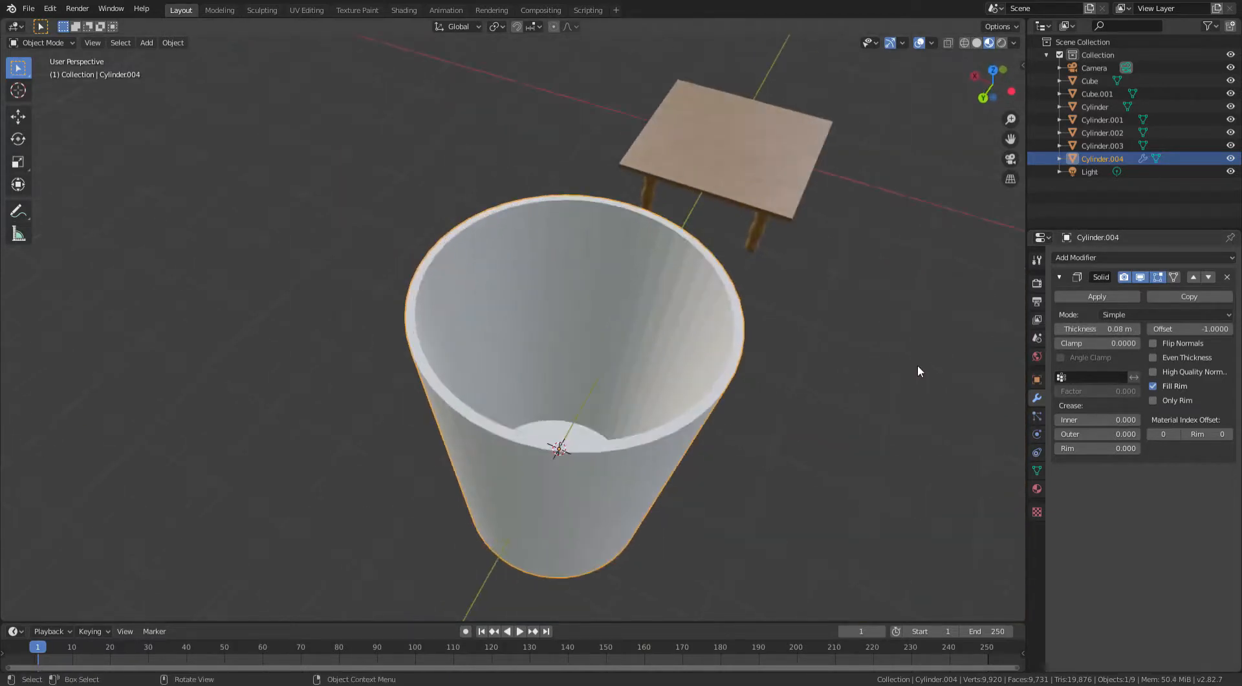
pyautogui.click(1073, 297)
pyautogui.rightClick(666, 265)
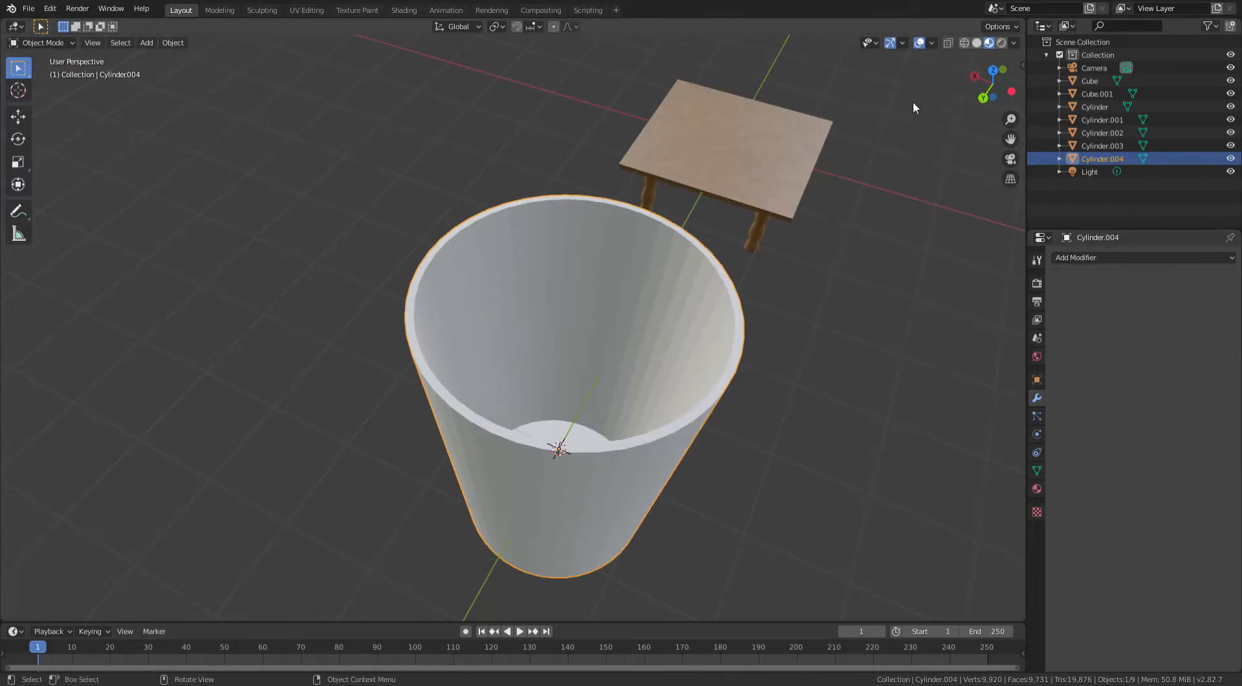
# - Deselect the cylinder and enable the Face Orientation viewport overlay
pyautogui.moveTo(913, 102); pyautogui.dragTo(752, 181, button='middle')
pyautogui.click(752, 181)
pyautogui.scroll(3, 752, 188)
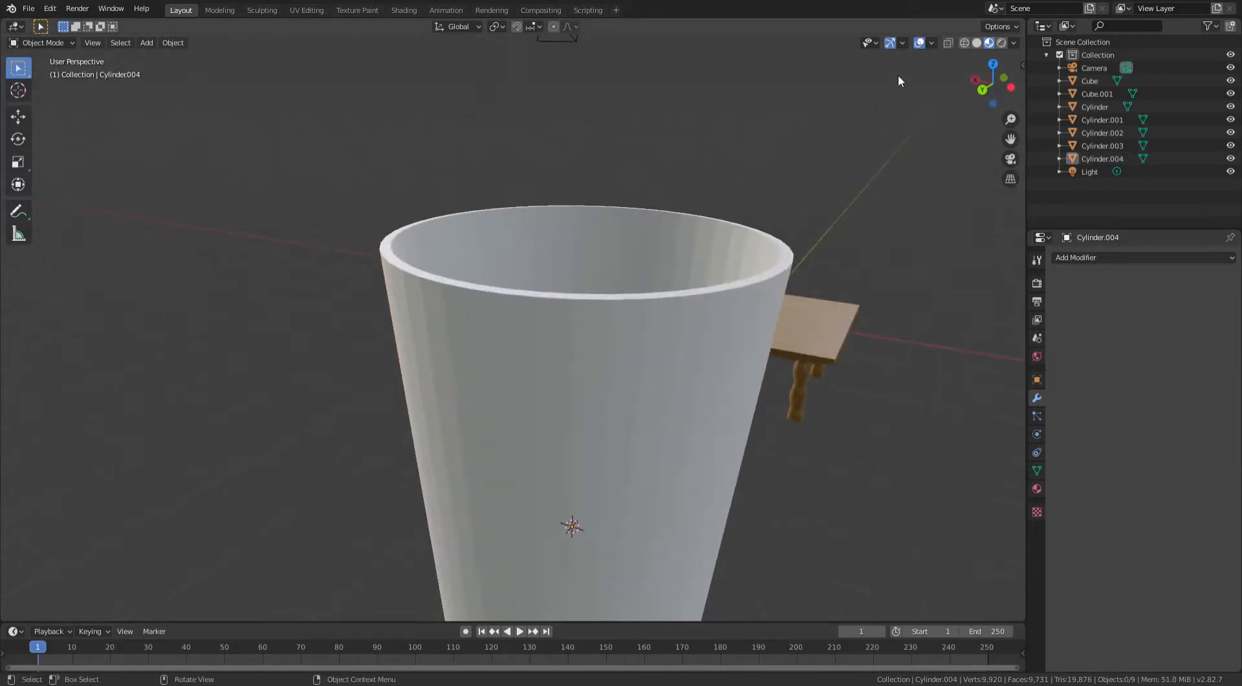
pyautogui.click(931, 42)
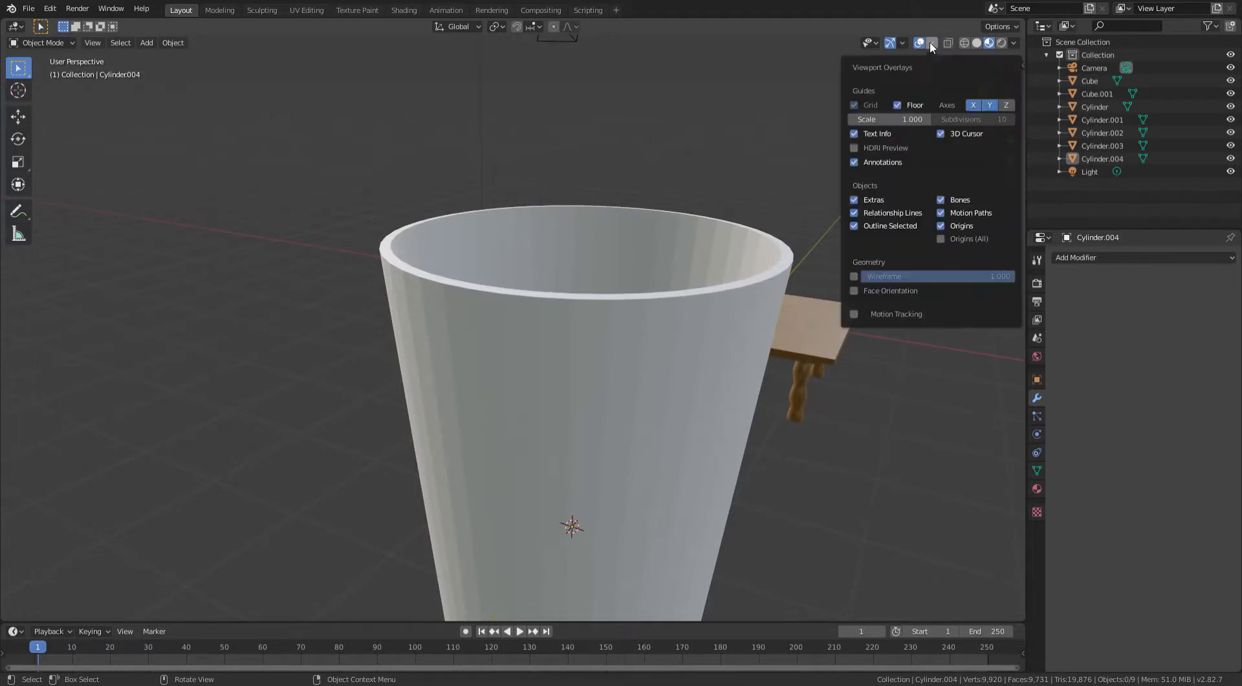
pyautogui.click(854, 290)
# - Select the chair, enter its Edit Mode, and select the red inverted faces on the back slats
pyautogui.moveTo(809, 130); pyautogui.dragTo(496, 324, button='middle')
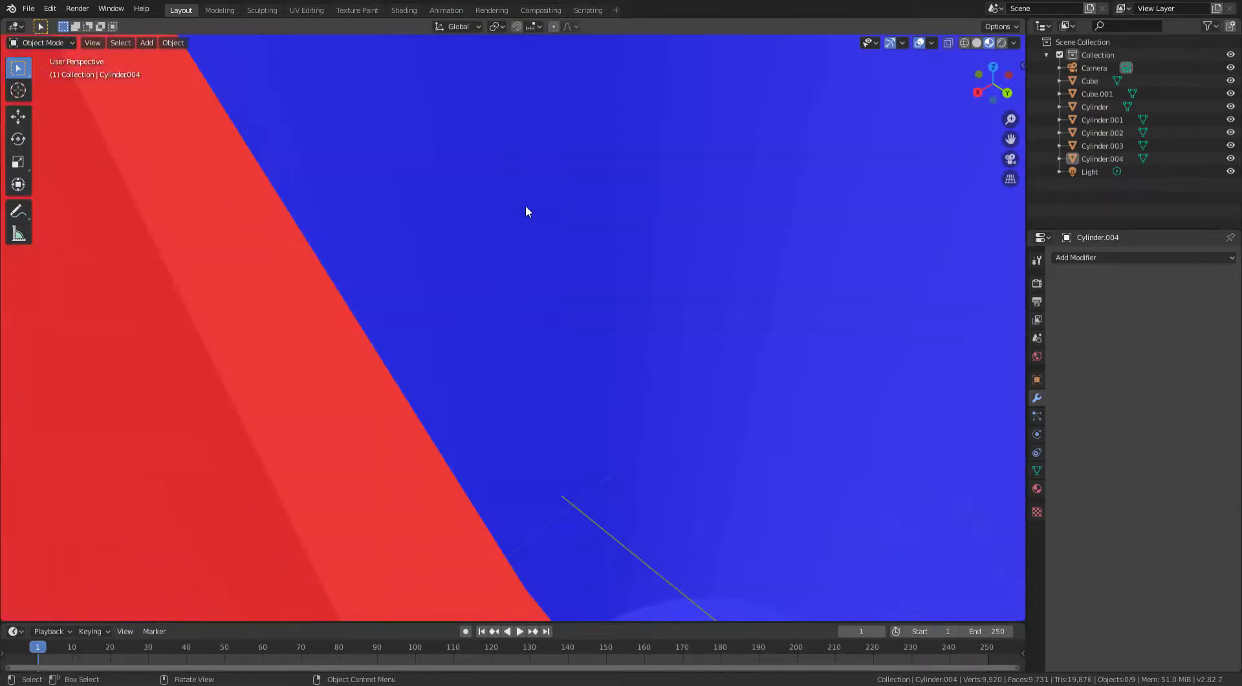
pyautogui.moveTo(526, 205); pyautogui.dragTo(445, 271, button='middle')
pyautogui.click(279, 265)
pyautogui.moveTo(298, 225); pyautogui.dragTo(408, 372, button='middle')
pyautogui.press('KP_Decimal')
pyautogui.press('Tab')
pyautogui.keyDown('shift'); pyautogui.click(515, 331); pyautogui.keyUp('shift')
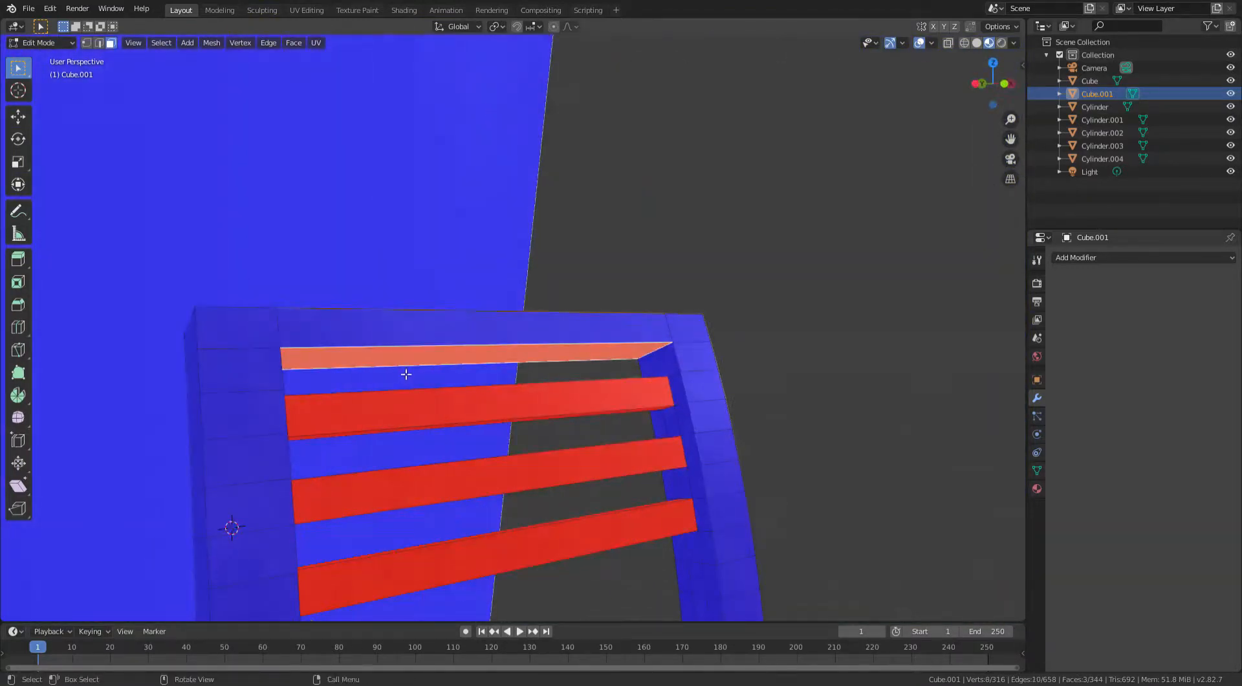
pyautogui.keyDown('shift'); pyautogui.click(441, 415); pyautogui.keyUp('shift')
pyautogui.keyDown('shift'); pyautogui.click(438, 432); pyautogui.keyUp('shift')
pyautogui.moveTo(439, 431); pyautogui.dragTo(621, 432, button='middle')
pyautogui.keyDown('shift'); pyautogui.click(621, 480); pyautogui.keyUp('shift')
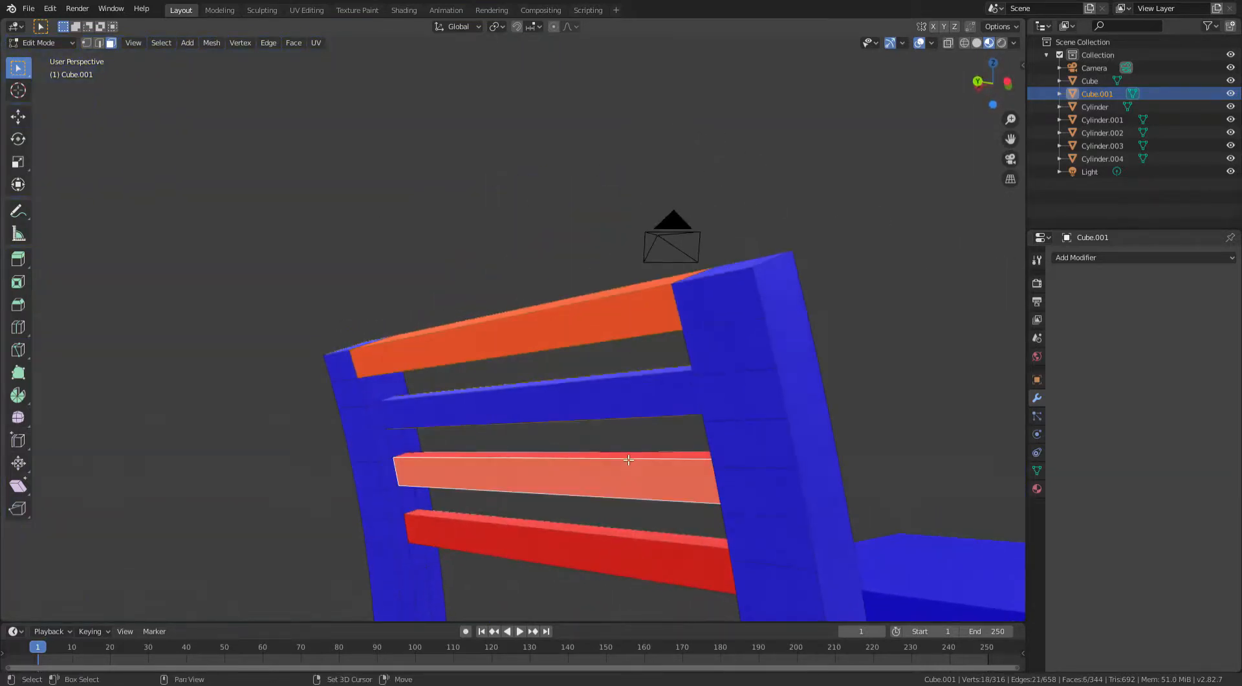
pyautogui.keyDown('shift'); pyautogui.click(609, 564); pyautogui.keyUp('shift')
pyautogui.moveTo(619, 537); pyautogui.dragTo(482, 472, button='middle')
pyautogui.keyDown('shift'); pyautogui.click(485, 468); pyautogui.keyUp('shift')
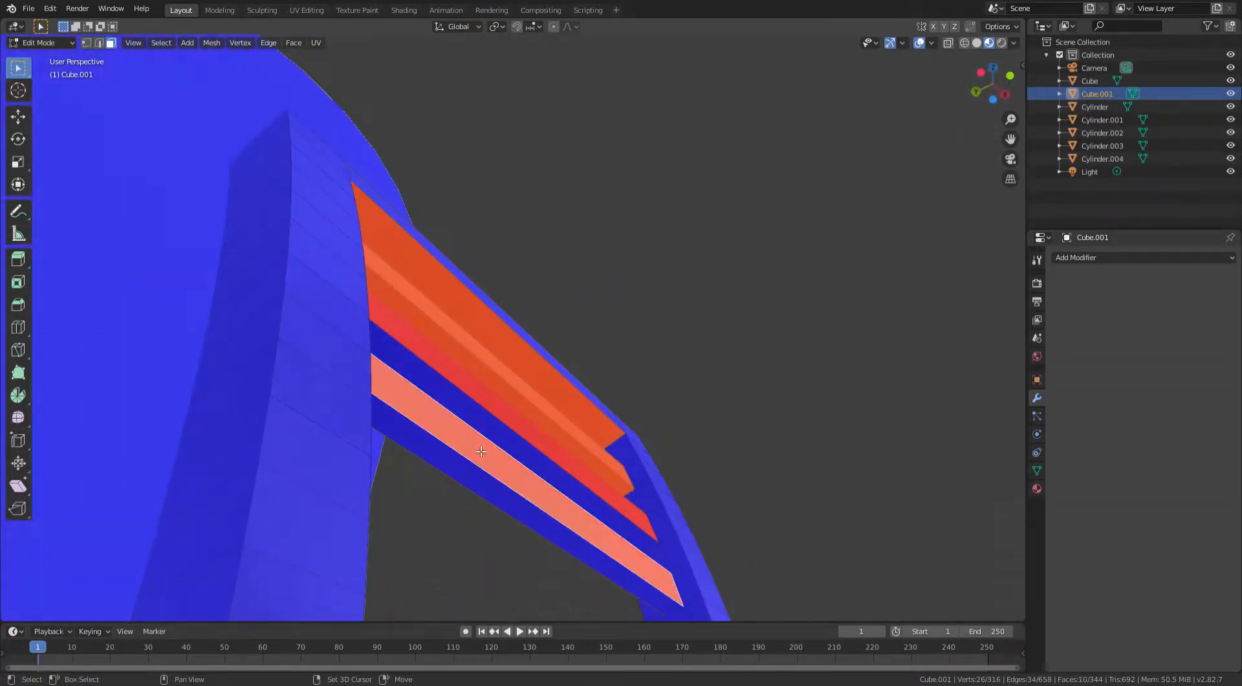
pyautogui.keyDown('shift'); pyautogui.click(547, 445); pyautogui.keyUp('shift')
pyautogui.moveTo(556, 451); pyautogui.dragTo(580, 522, button='middle')
# - Add the red inverted faces of the rails under the seat to the selection
pyautogui.scroll(-5, 657, 418)
pyautogui.moveTo(748, 364); pyautogui.dragTo(688, 330, button='middle')
pyautogui.scroll(4, 688, 330)
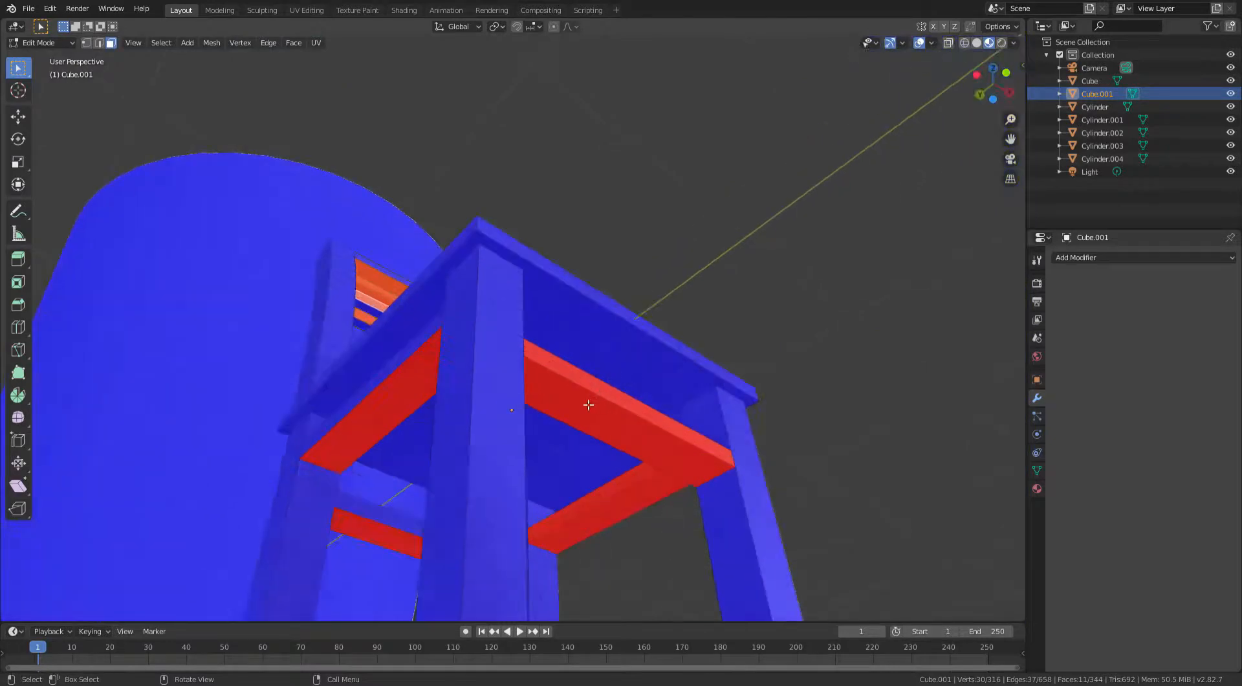
pyautogui.keyDown('shift'); pyautogui.click(587, 405); pyautogui.keyUp('shift')
pyautogui.keyDown('shift'); pyautogui.click(596, 391); pyautogui.keyUp('shift')
pyautogui.keyDown('shift'); pyautogui.click(425, 388); pyautogui.keyUp('shift')
pyautogui.moveTo(626, 492); pyautogui.dragTo(640, 501, button='middle')
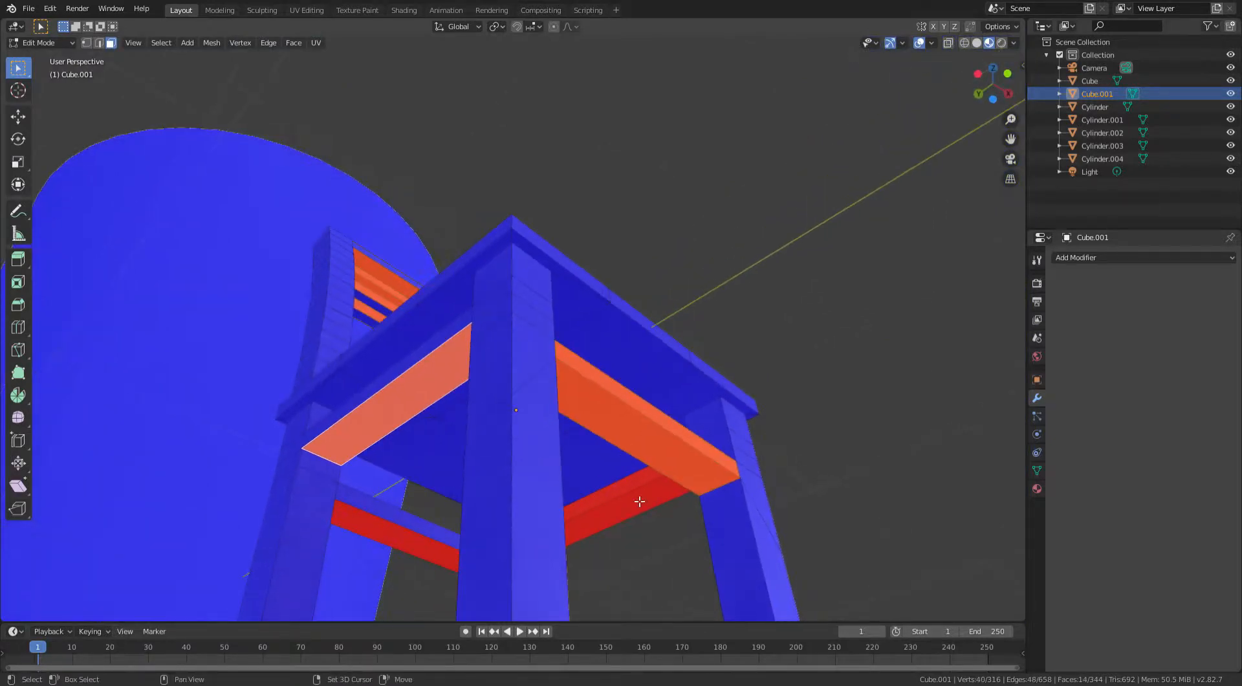
pyautogui.keyDown('shift'); pyautogui.click(634, 488); pyautogui.keyUp('shift')
pyautogui.keyDown('shift'); pyautogui.click(635, 497); pyautogui.keyUp('shift')
pyautogui.keyDown('shift'); pyautogui.click(410, 528); pyautogui.keyUp('shift')
pyautogui.moveTo(409, 528); pyautogui.dragTo(535, 433, button='middle')
pyautogui.keyDown('shift'); pyautogui.click(540, 443); pyautogui.keyUp('shift')
pyautogui.moveTo(621, 430); pyautogui.dragTo(810, 478, button='middle')
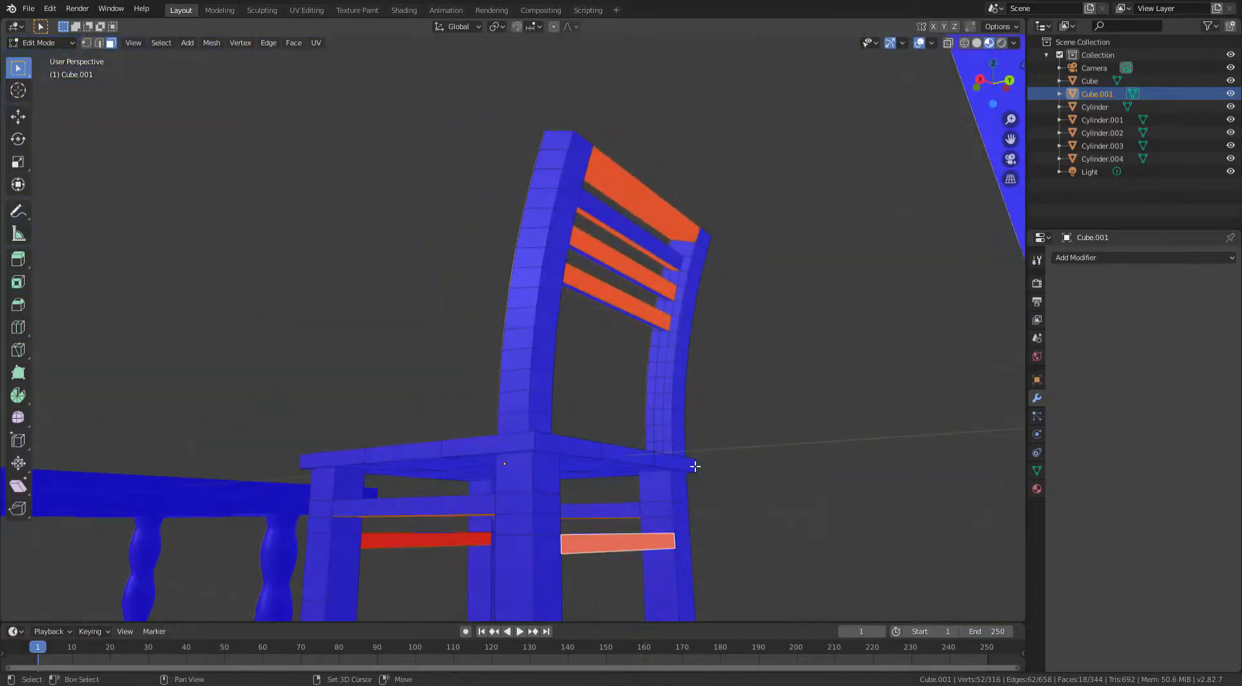
# - Add the last red rail face and recalculate the selected faces' normals outward
pyautogui.keyDown('shift'); pyautogui.moveTo(693, 466); pyautogui.dragTo(809, 349, button='middle'); pyautogui.keyUp('shift')
pyautogui.keyDown('shift'); pyautogui.click(517, 485); pyautogui.keyUp('shift')
pyautogui.moveTo(517, 485); pyautogui.dragTo(245, 514, button='middle')
pyautogui.hotkey('shift', 'n')
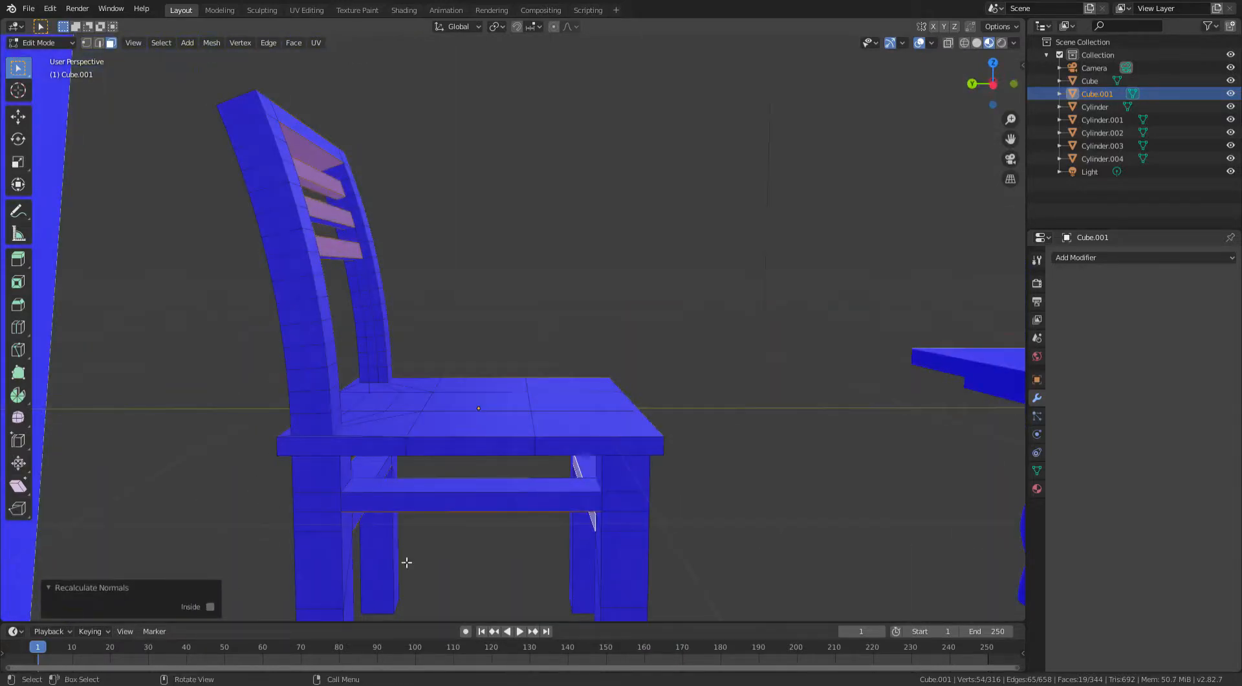
pyautogui.moveTo(262, 352); pyautogui.dragTo(354, 388, button='middle')
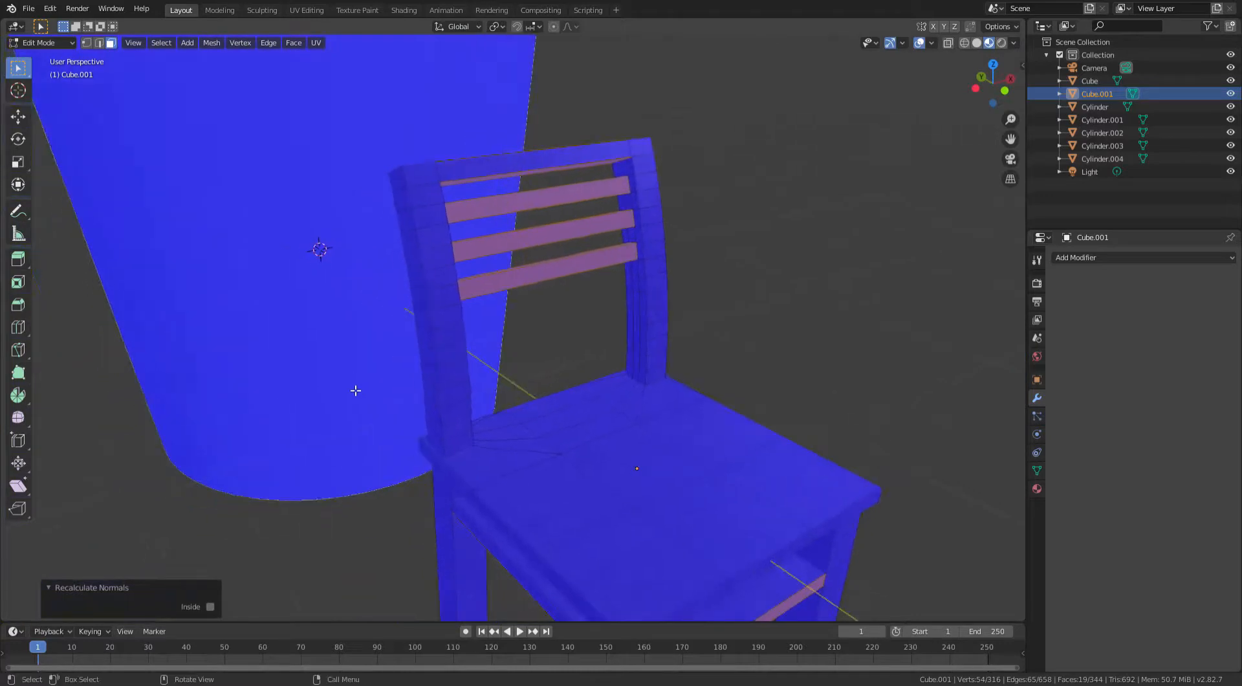
pyautogui.click(211, 607)
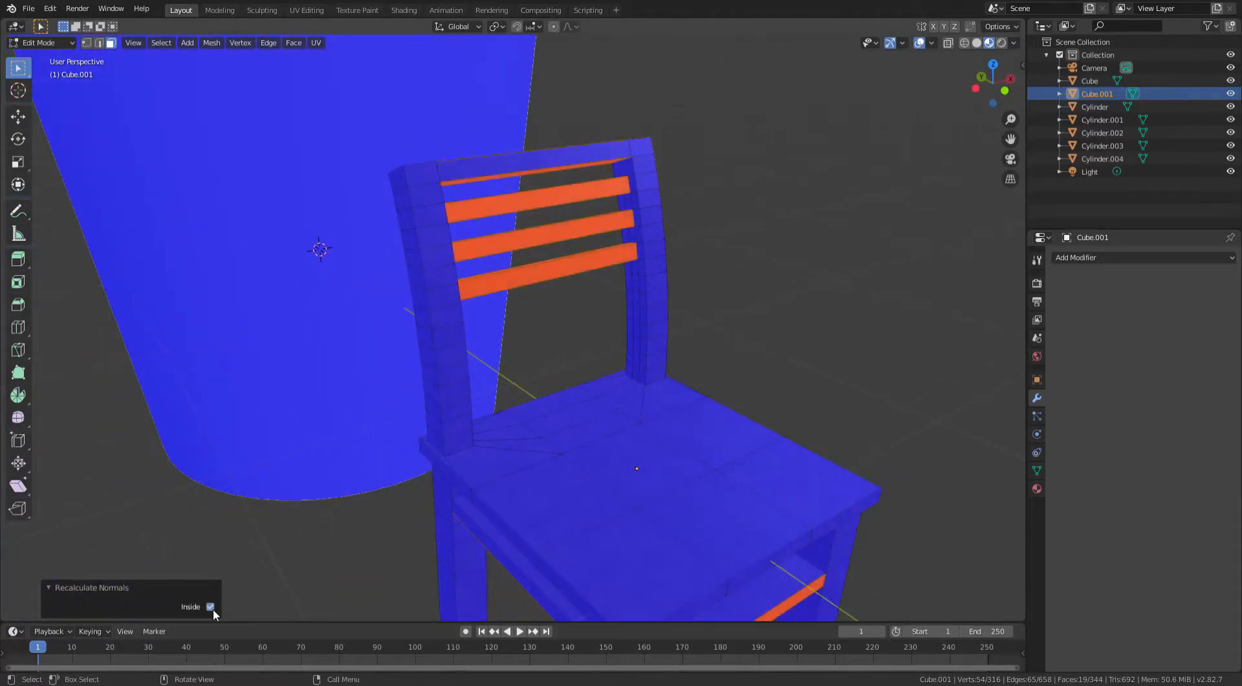
pyautogui.click(212, 607)
# - Deselect all faces of the chair and return to Object Mode
pyautogui.scroll(-5, 402, 388)
pyautogui.moveTo(401, 388); pyautogui.dragTo(522, 316, button='middle')
pyautogui.scroll(3, 522, 316)
pyautogui.click(678, 302)
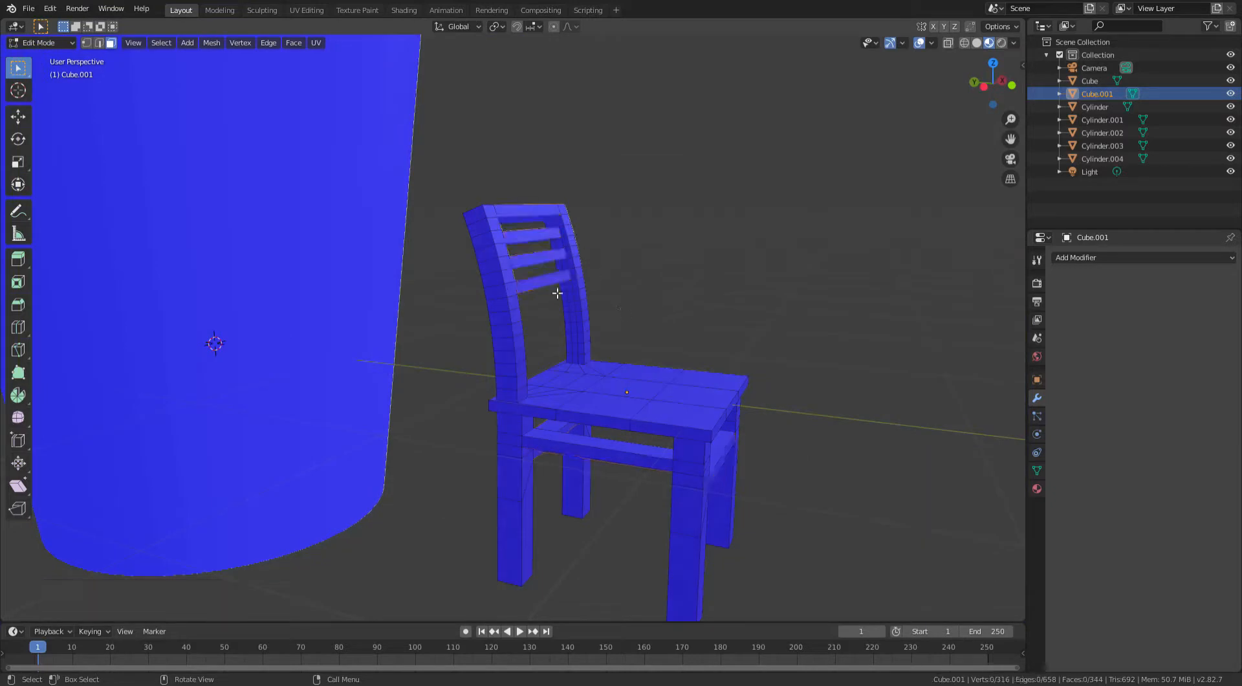
pyautogui.press('Tab')
# - Turn off the Face Orientation viewport overlay
pyautogui.scroll(2, 607, 281)
pyautogui.moveTo(607, 281); pyautogui.dragTo(291, 211, button='middle')
pyautogui.click(446, 344)
pyautogui.scroll(-4, 380, 360)
pyautogui.moveTo(380, 360); pyautogui.dragTo(162, 329, button='middle')
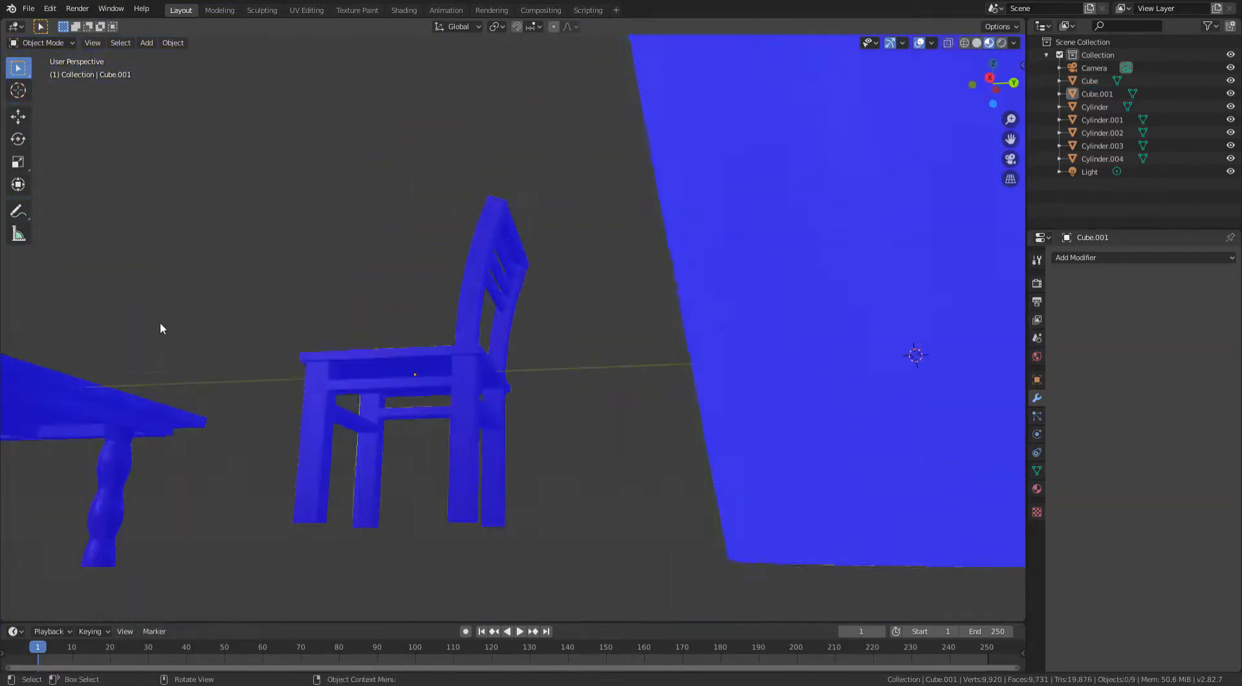
pyautogui.moveTo(510, 309); pyautogui.dragTo(698, 372, button='middle')
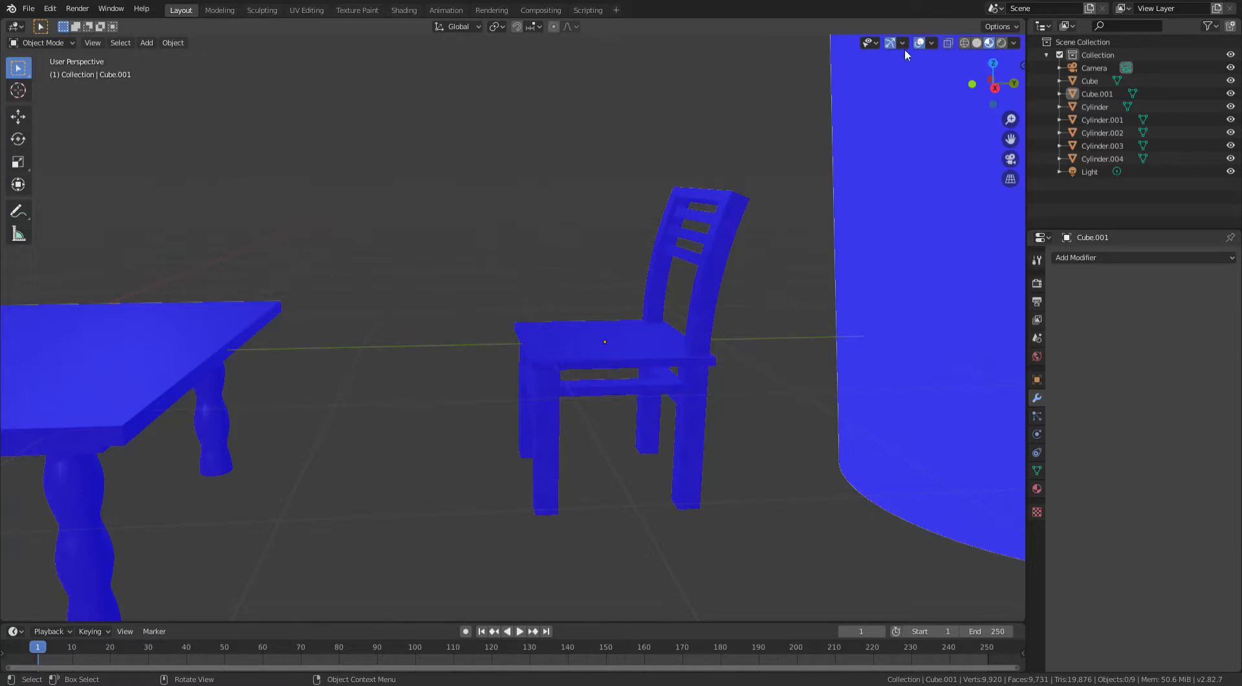
pyautogui.click(932, 43)
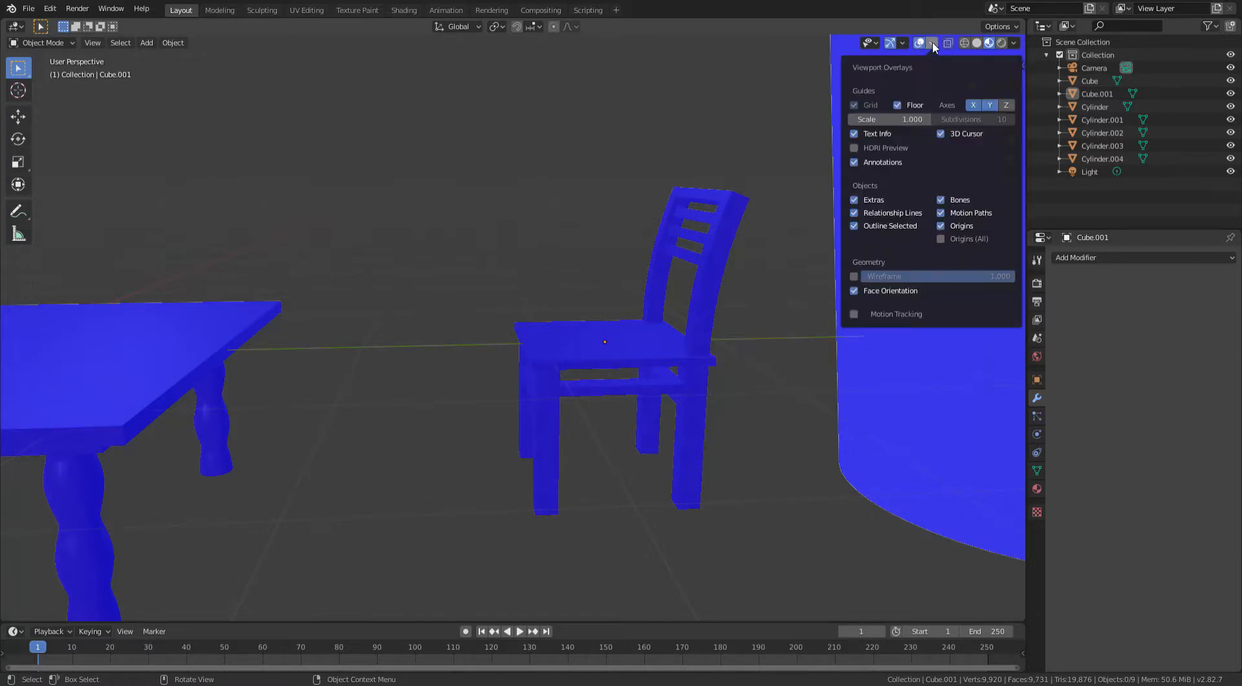
pyautogui.click(851, 291)
# - Switch the viewport to Solid shading
pyautogui.scroll(-6, 572, 252)
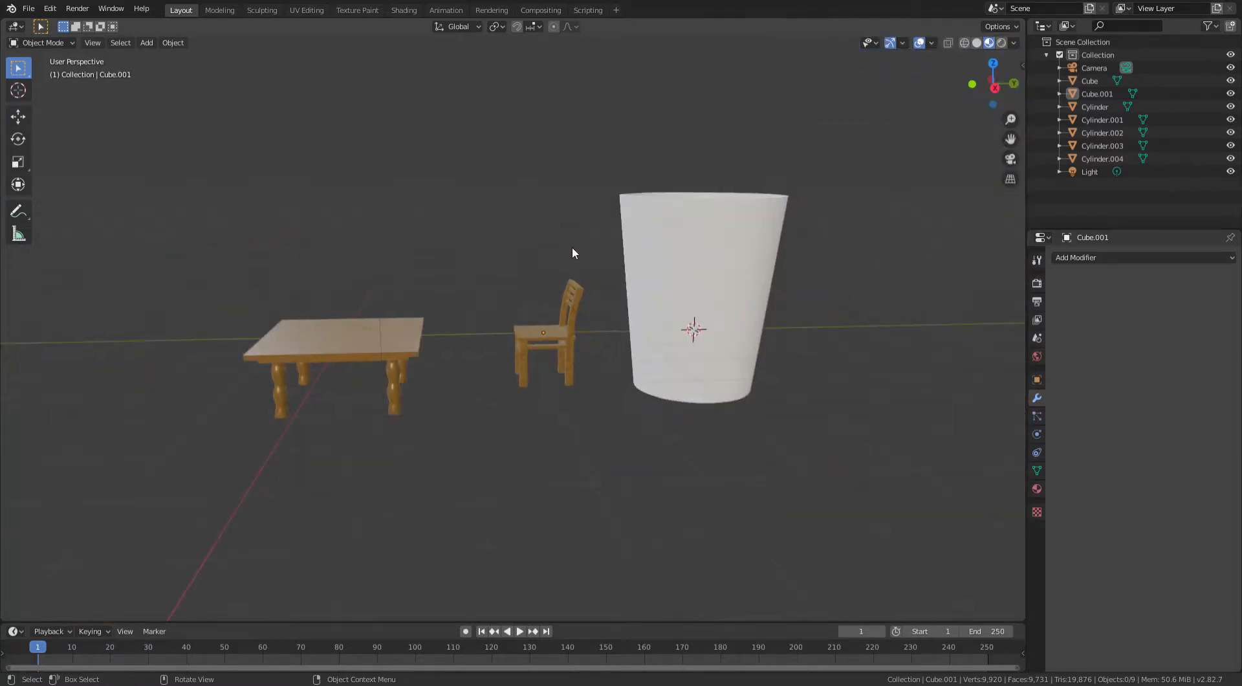
pyautogui.moveTo(572, 253); pyautogui.dragTo(593, 320, button='middle')
pyautogui.scroll(4, 542, 254)
pyautogui.scroll(-4, 549, 216)
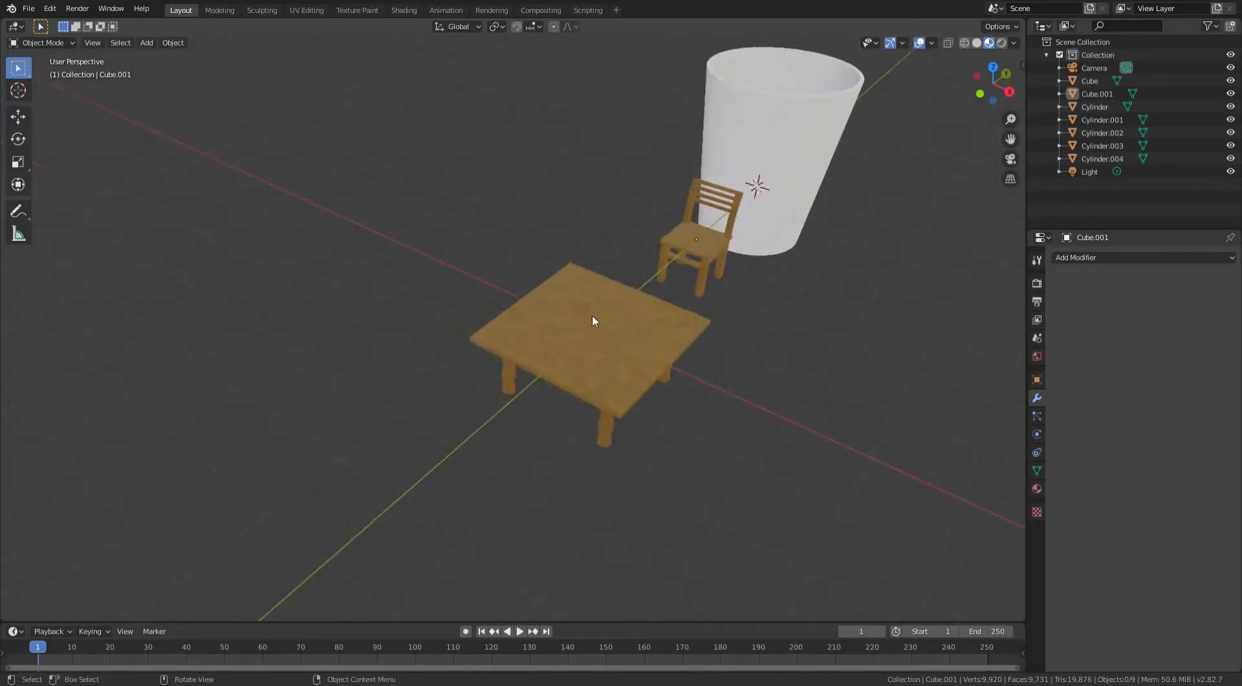
pyautogui.moveTo(759, 244); pyautogui.dragTo(962, 59, button='middle')
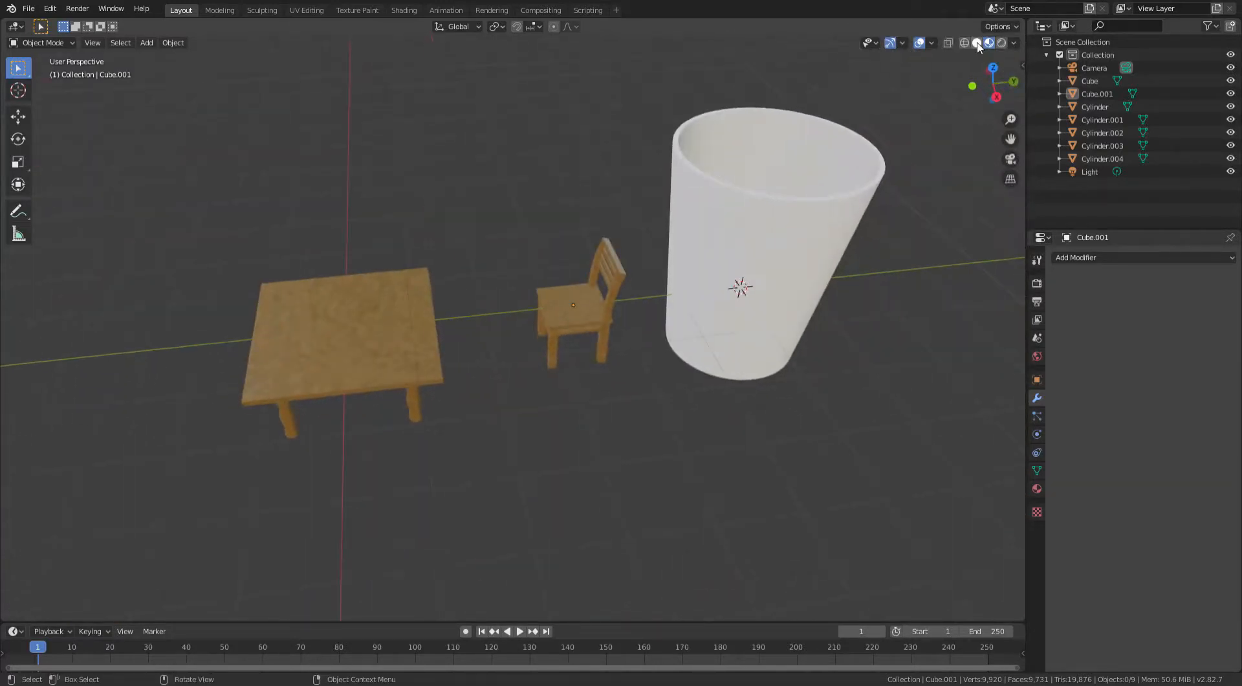
pyautogui.click(976, 43)
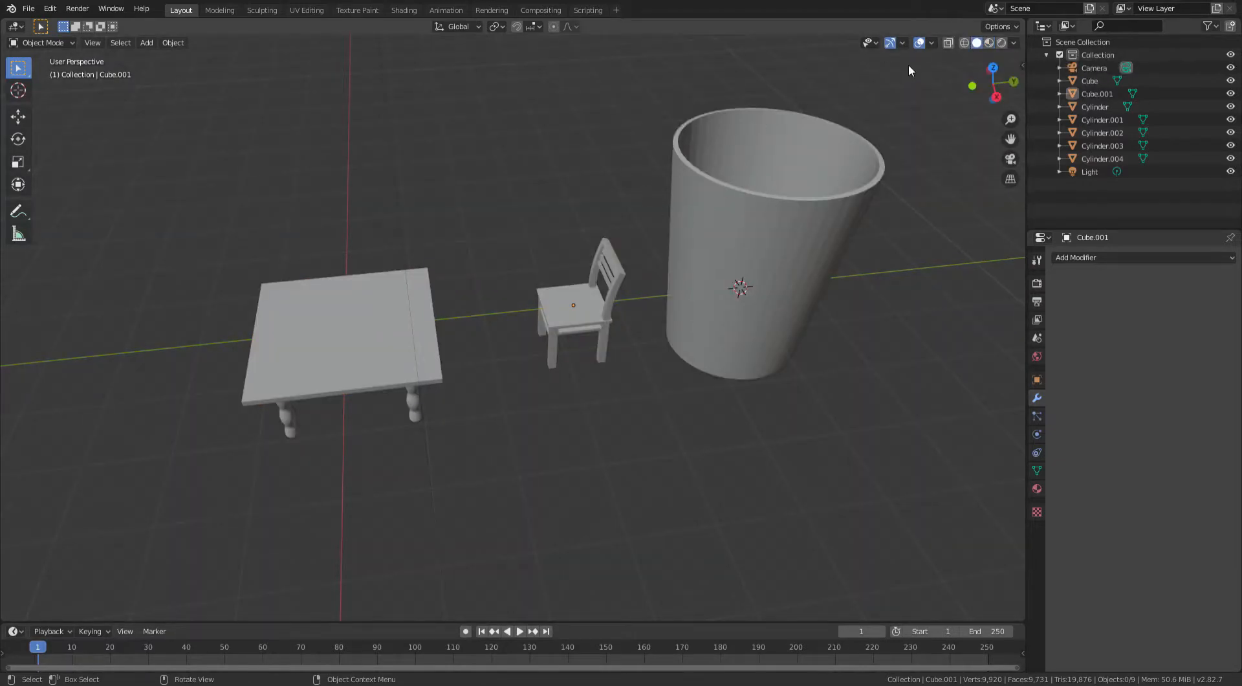
# - Switch the viewport to Material Preview shading
pyautogui.moveTo(614, 187); pyautogui.dragTo(826, 121, button='middle')
pyautogui.scroll(5, 826, 122)
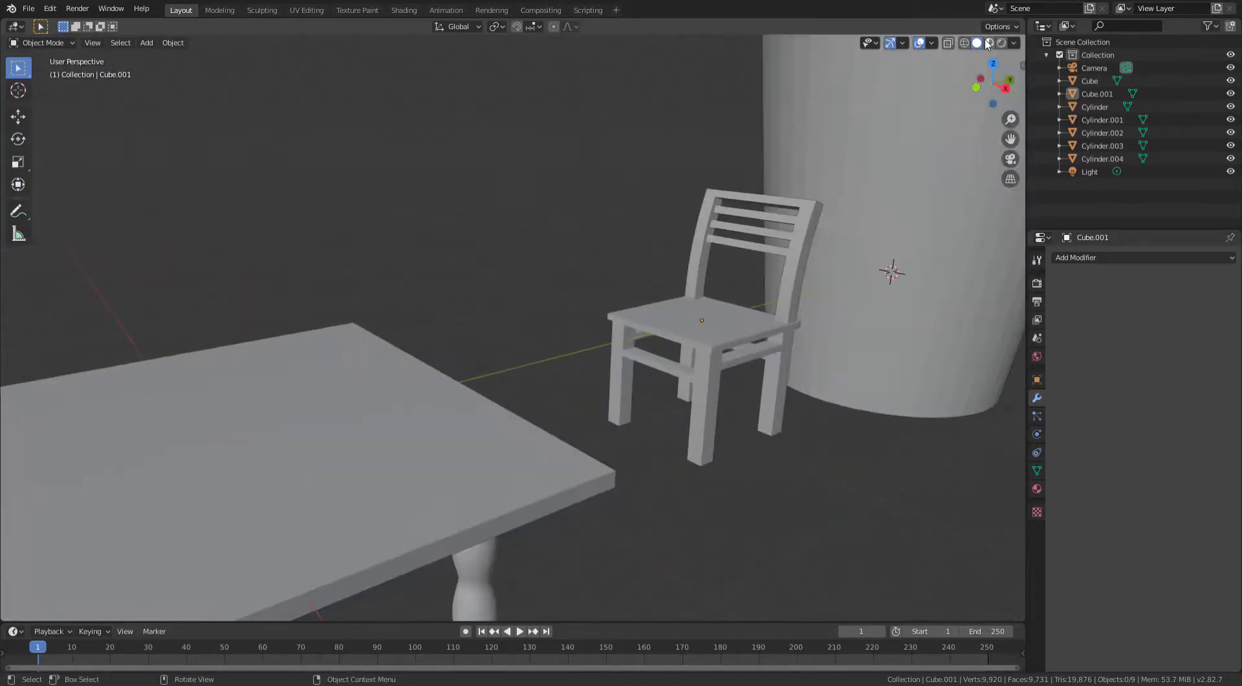
pyautogui.click(989, 42)
# - Select the cup, frame it in the view, and apply Shade Smooth to it
pyautogui.scroll(-5, 860, 122)
pyautogui.click(770, 213)
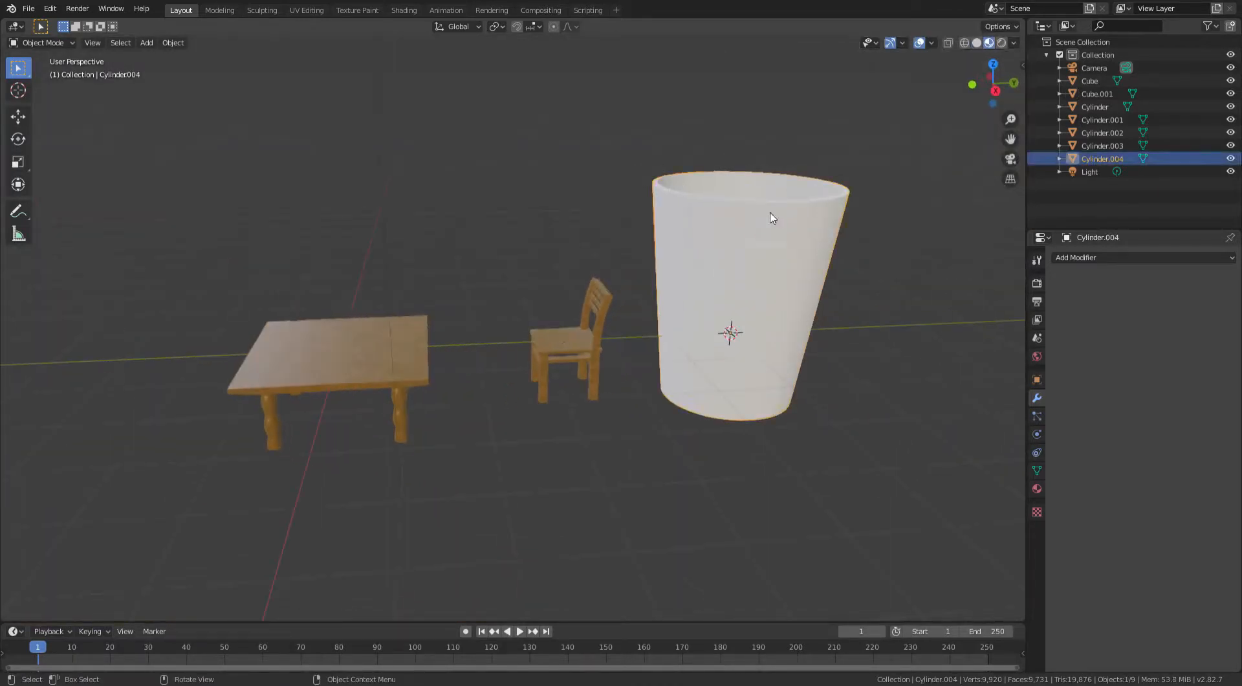
pyautogui.press('KP_Decimal')
pyautogui.scroll(2, 565, 235)
pyautogui.scroll(-2, 518, 232)
pyautogui.moveTo(496, 233); pyautogui.dragTo(587, 245, button='middle')
pyautogui.moveTo(463, 230); pyautogui.dragTo(498, 227, button='middle')
pyautogui.rightClick(468, 228)
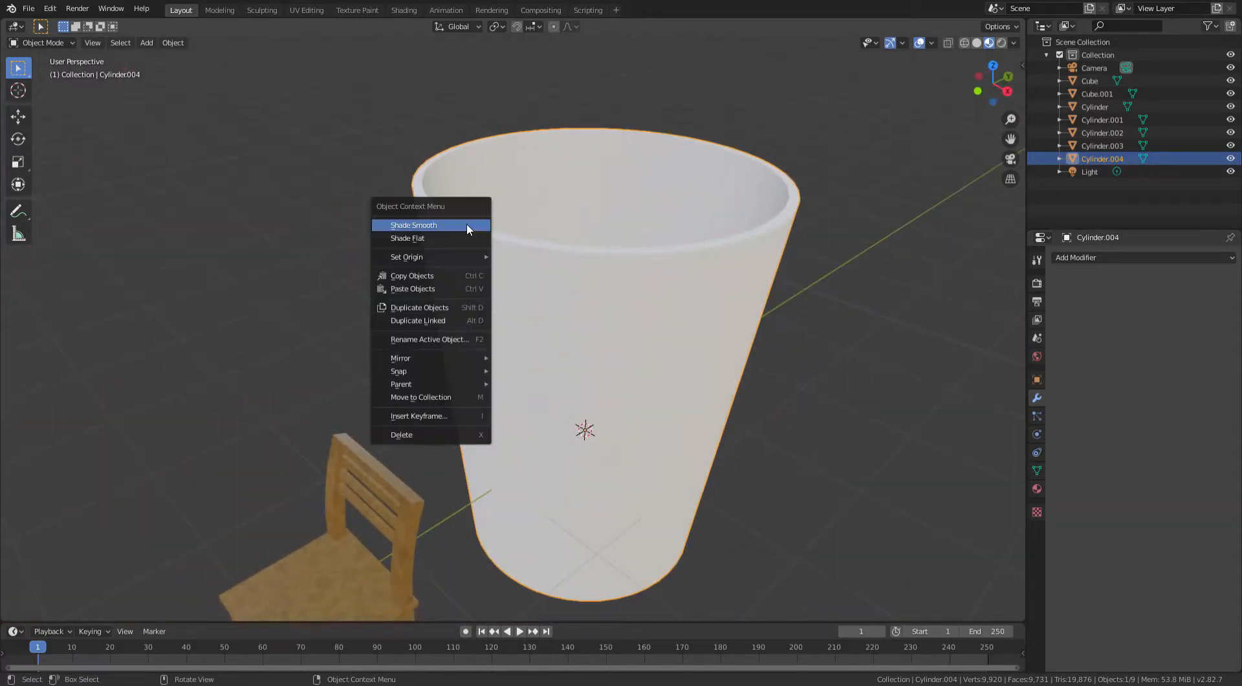
pyautogui.click(414, 228)
# - Enter Edit Mode and inspect the cup's bottom face, then return to Object Mode
pyautogui.moveTo(414, 228); pyautogui.dragTo(597, 287, button='middle')
pyautogui.press('Tab')
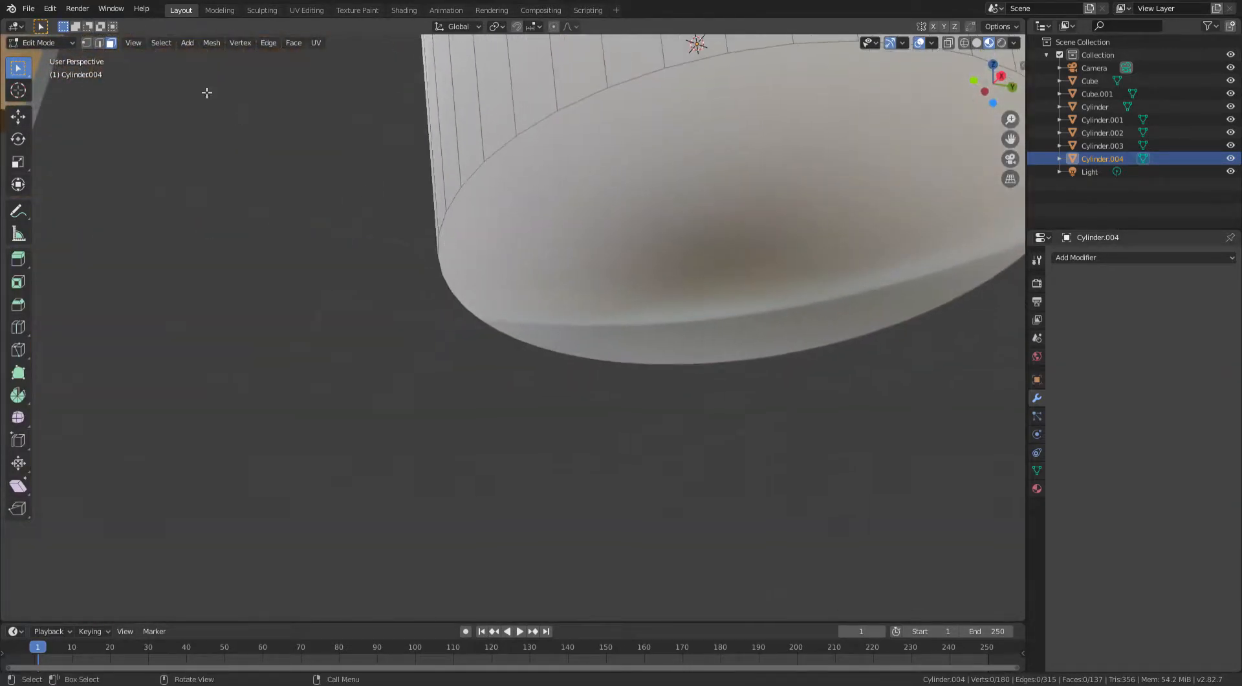
pyautogui.click(839, 275)
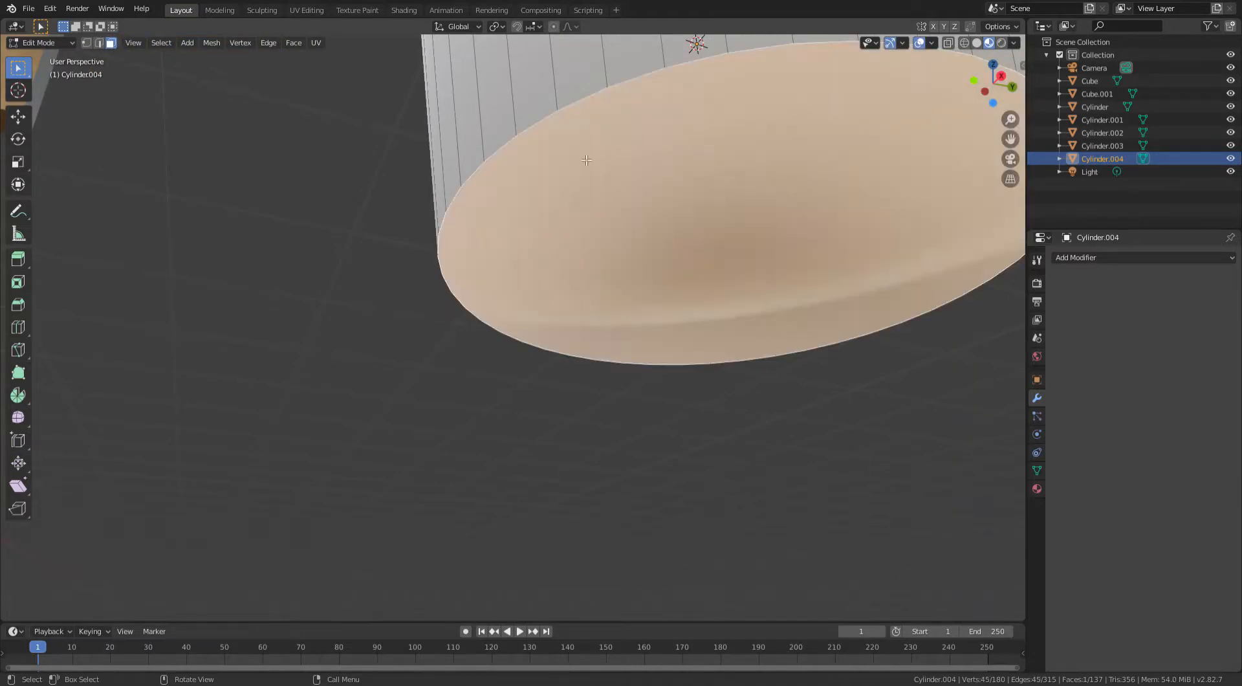
pyautogui.scroll(-3, 638, 124)
pyautogui.moveTo(637, 125); pyautogui.dragTo(500, 134, button='middle')
pyautogui.scroll(-3, 544, 258)
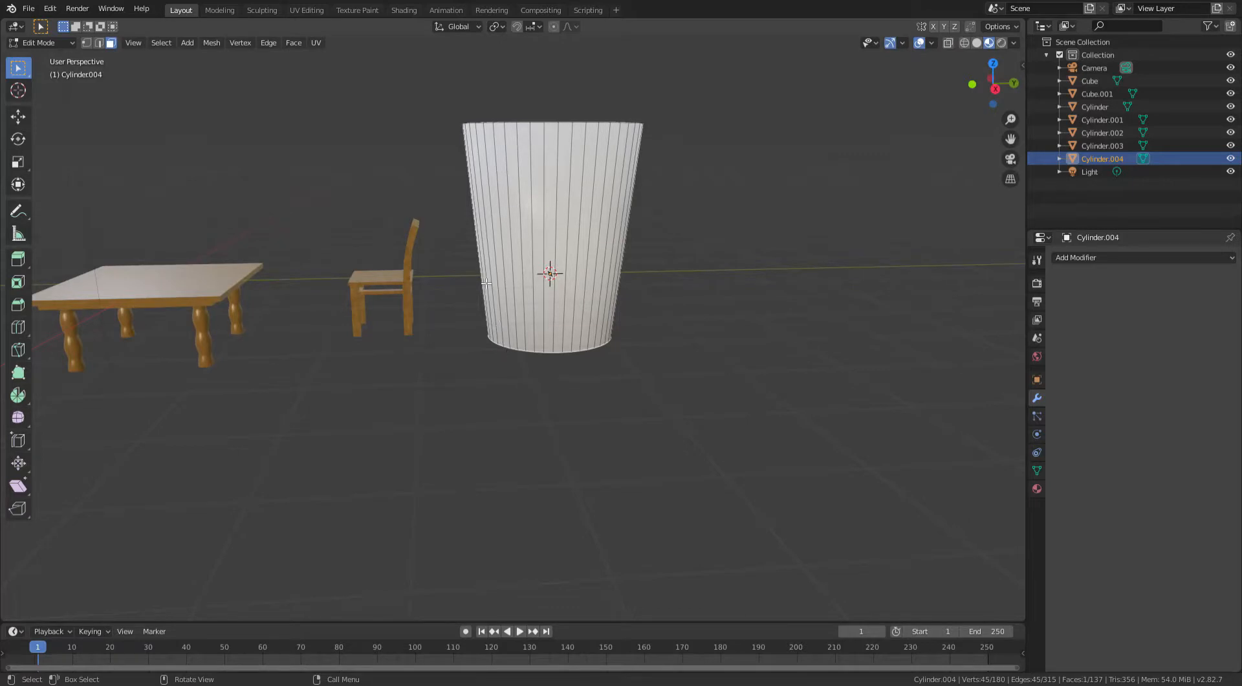
pyautogui.scroll(3, 486, 283)
pyautogui.moveTo(486, 283); pyautogui.dragTo(519, 242, button='middle')
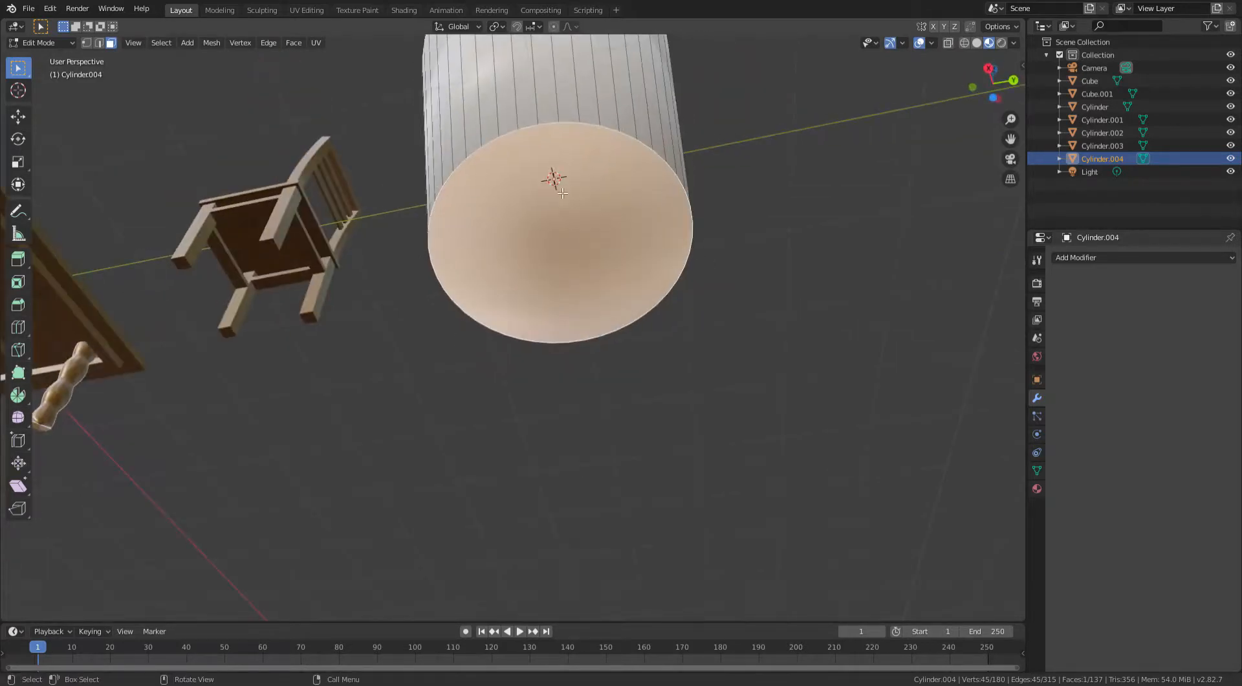
pyautogui.moveTo(562, 192); pyautogui.dragTo(474, 163, button='middle')
pyautogui.press('Tab')
# - Set the cup's bottom face to flat shading in Edit Mode
pyautogui.moveTo(508, 266); pyautogui.dragTo(619, 368, button='middle')
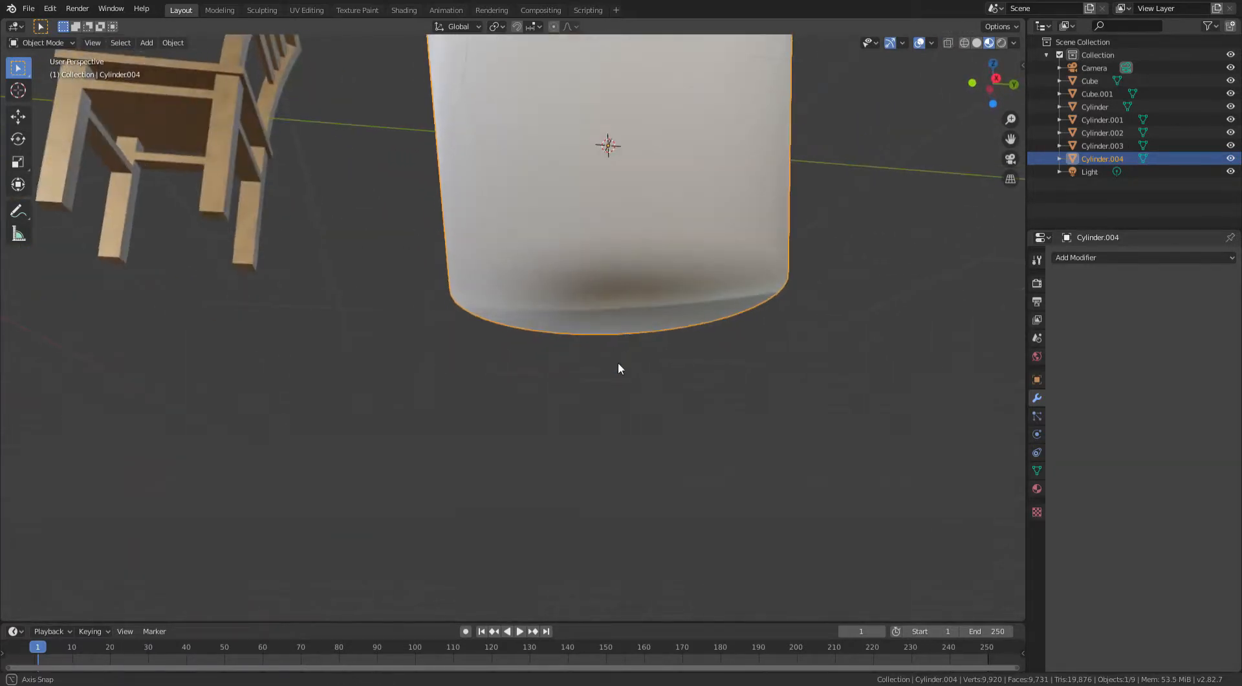
pyautogui.moveTo(566, 331); pyautogui.dragTo(642, 306, button='middle')
pyautogui.moveTo(578, 261); pyautogui.dragTo(793, 236, button='middle')
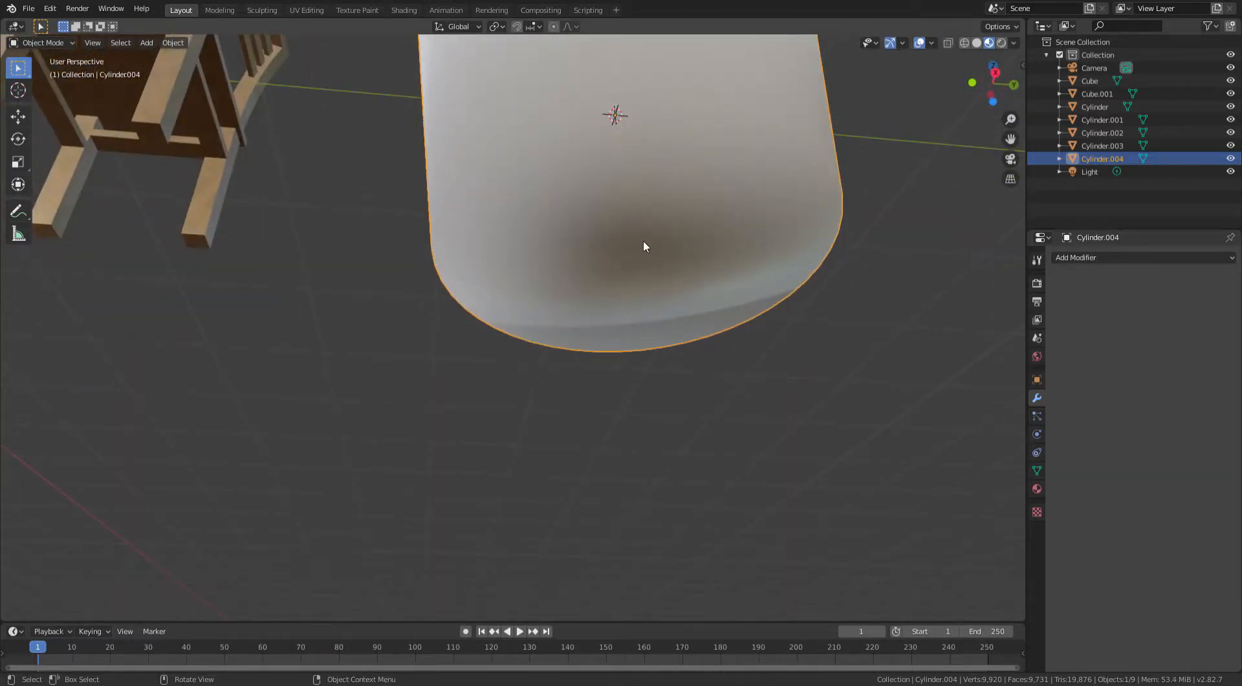
pyautogui.press('Tab')
pyautogui.moveTo(624, 261); pyautogui.dragTo(614, 295, button='middle')
pyautogui.scroll(1, 616, 289)
pyautogui.scroll(1, 615, 287)
pyautogui.scroll(-1, 616, 288)
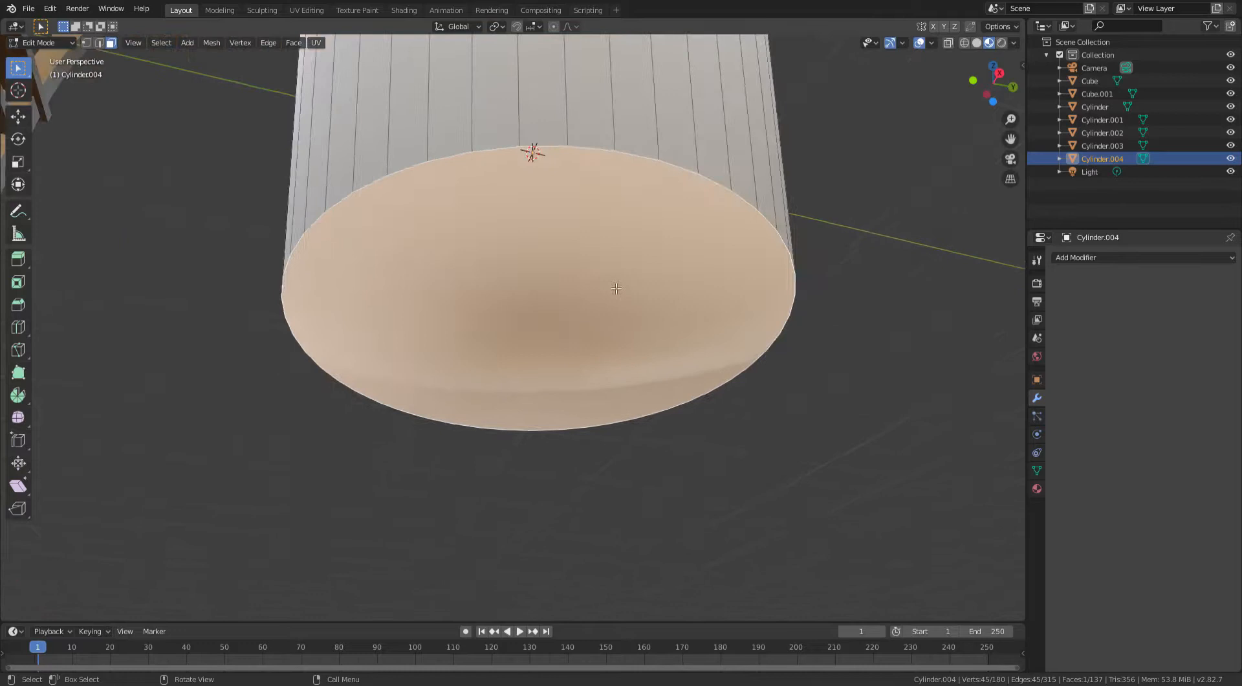
pyautogui.rightClick(594, 320)
pyautogui.rightClick(592, 261)
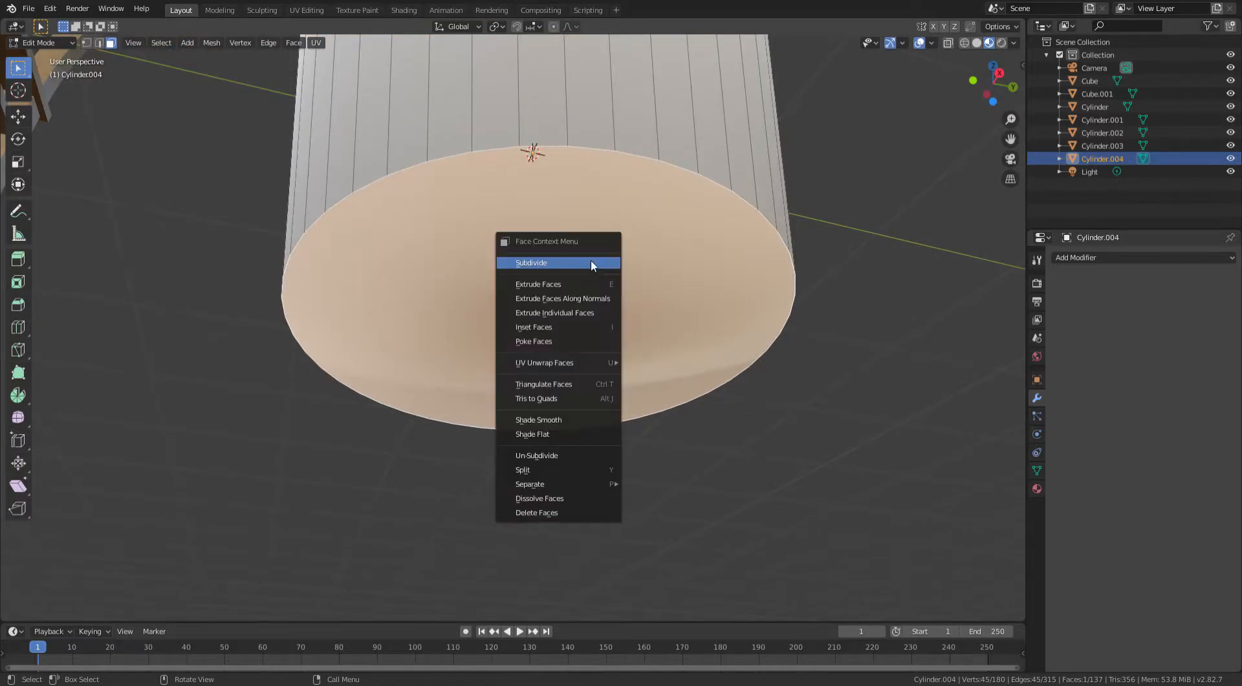
pyautogui.click(541, 436)
# - Set the cup's bottom face back to smooth shading
pyautogui.moveTo(554, 435); pyautogui.dragTo(538, 282, button='middle')
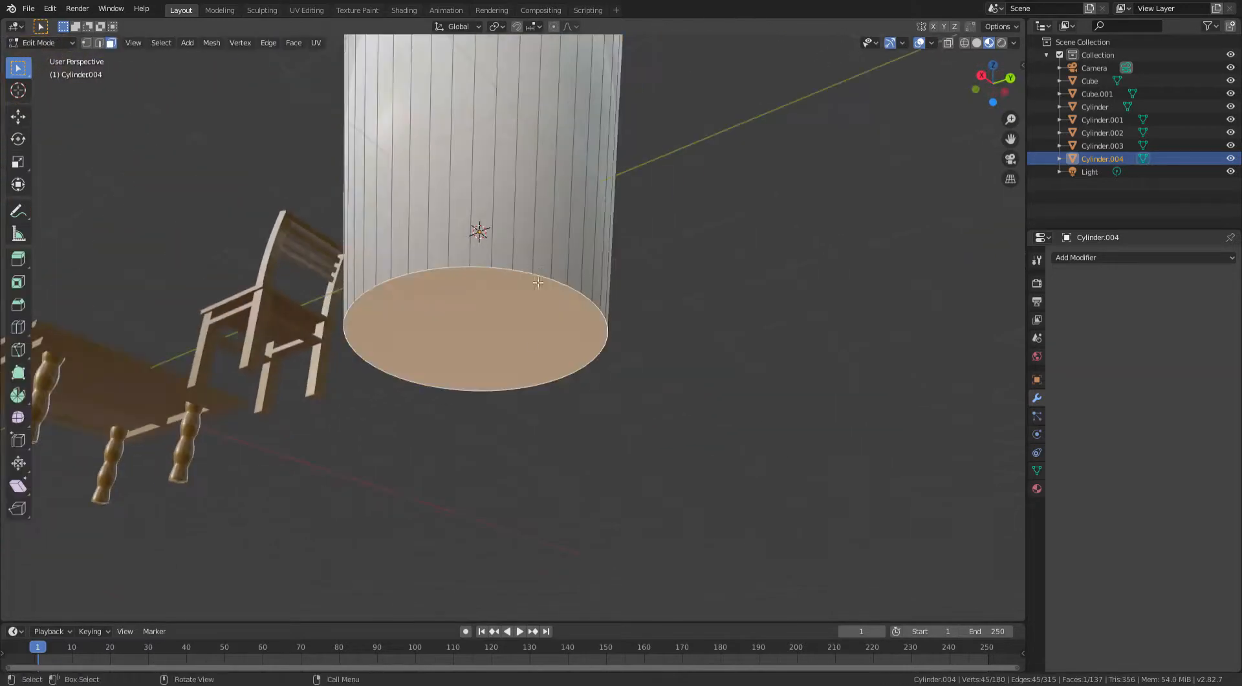
pyautogui.rightClick(521, 341)
pyautogui.click(504, 327)
pyautogui.scroll(2, 518, 323)
pyautogui.rightClick(578, 315)
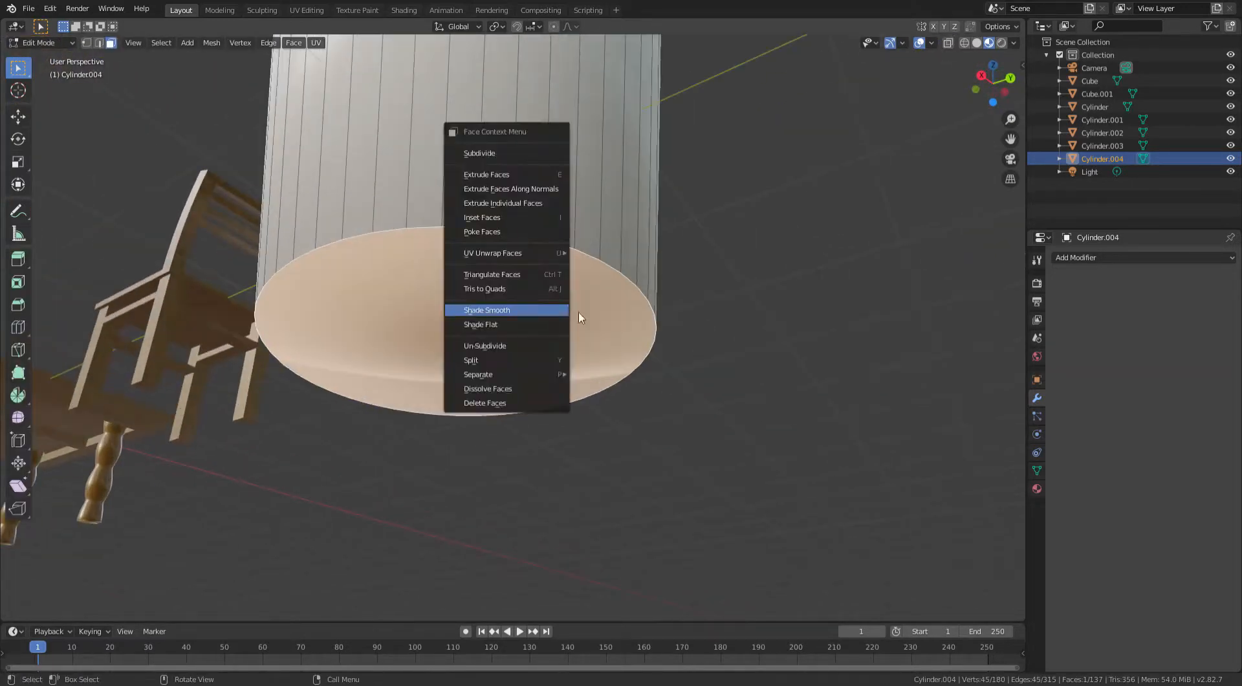
pyautogui.click(520, 311)
# - Add a loop cut around the cup and slide it close to the bottom edge, factor 0.975
pyautogui.moveTo(501, 283); pyautogui.dragTo(537, 290, button='middle')
pyautogui.scroll(-4, 529, 259)
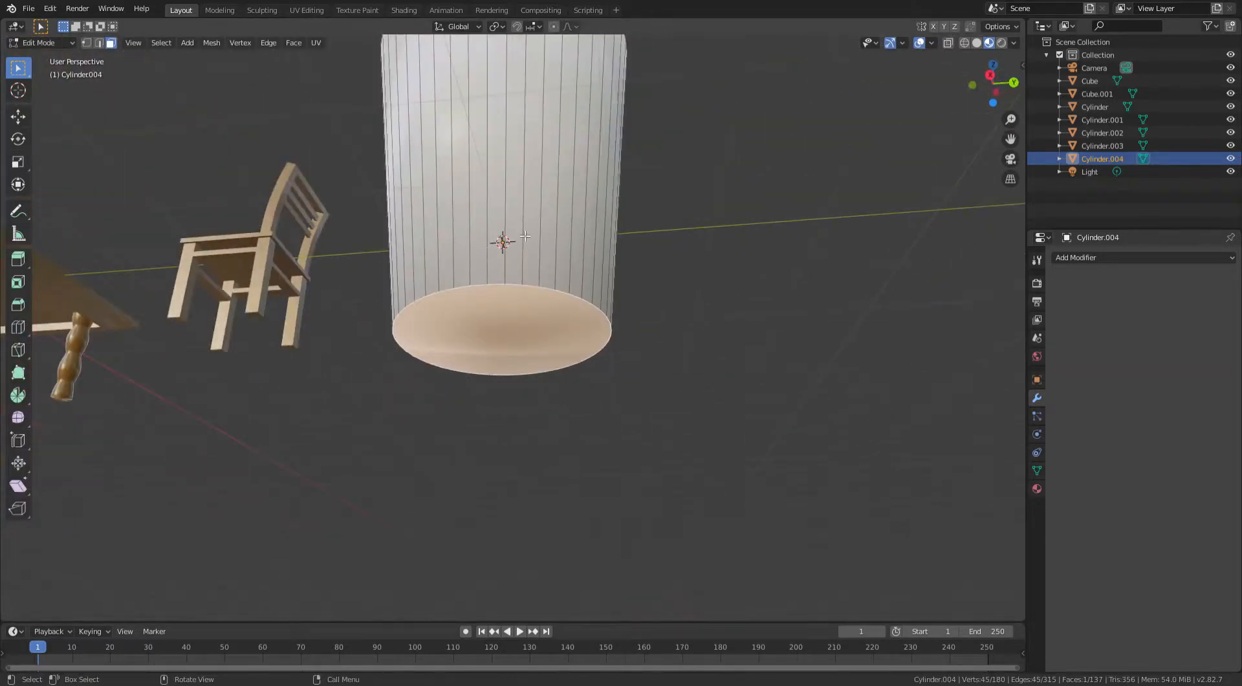
pyautogui.moveTo(564, 171); pyautogui.dragTo(604, 236, button='middle')
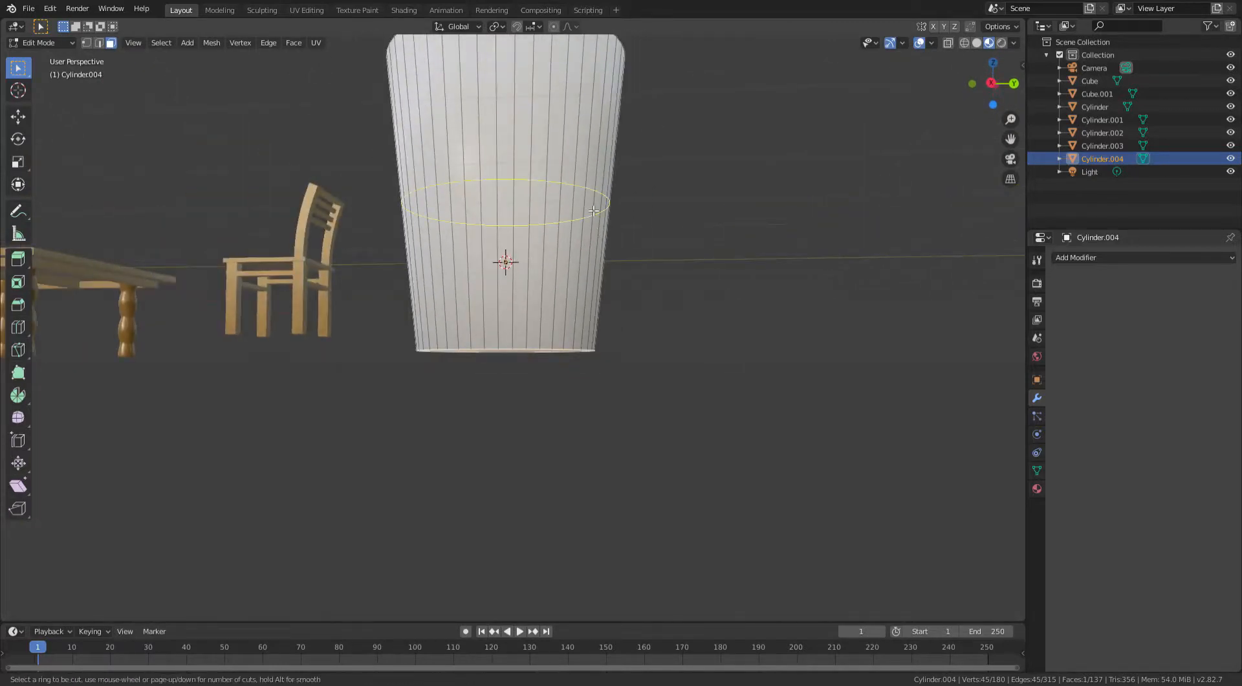
pyautogui.click(593, 210)
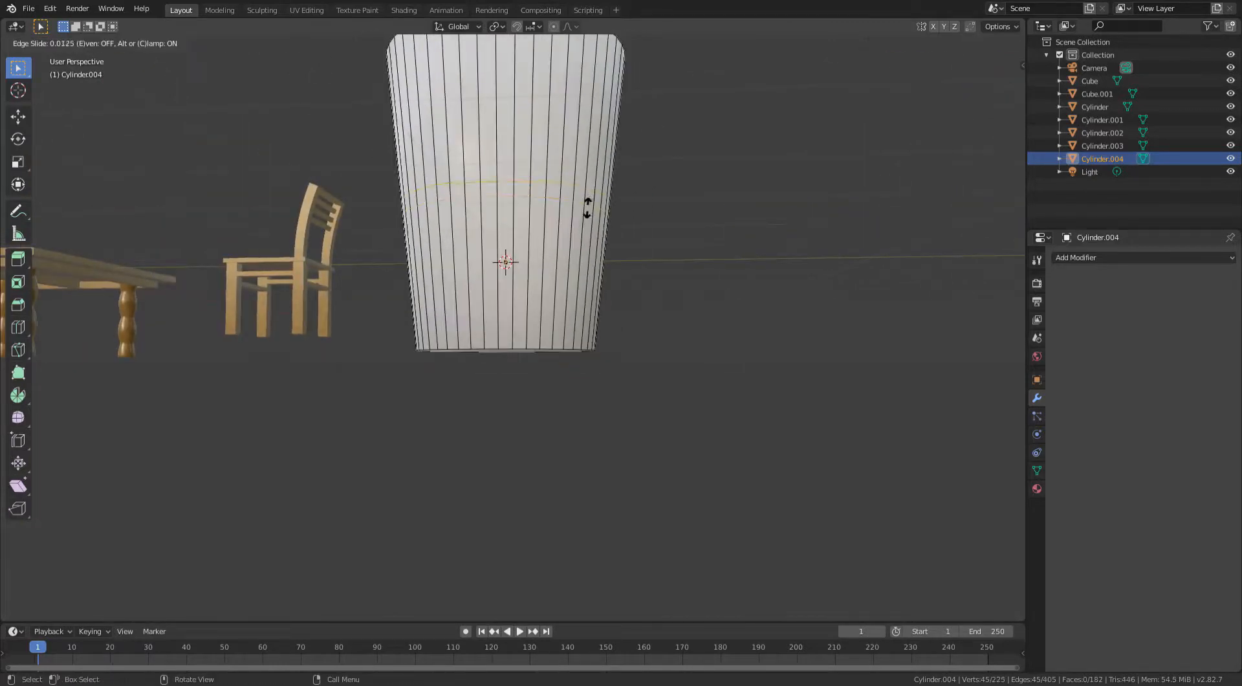
pyautogui.click(565, 362)
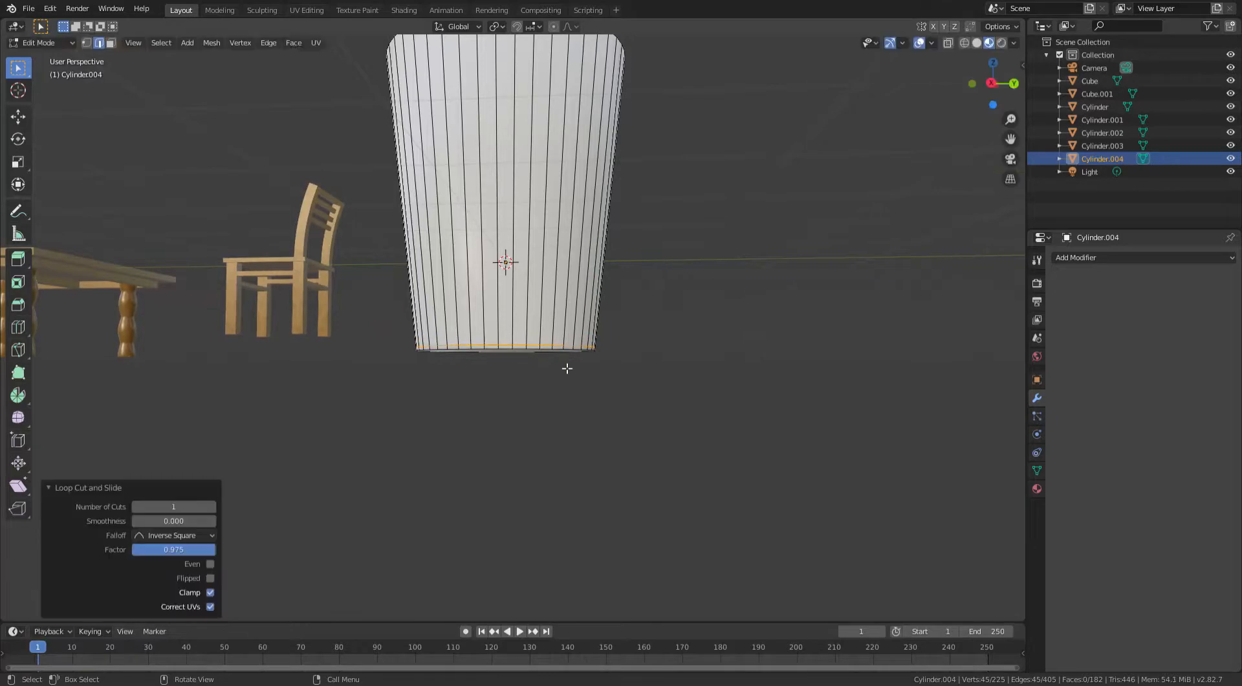
# - Select the cup's bottom face in face select mode and inset it
pyautogui.scroll(3, 645, 343)
pyautogui.moveTo(645, 343); pyautogui.dragTo(654, 291, button='middle')
pyautogui.scroll(1, 659, 258)
pyautogui.press('Tab')
pyautogui.moveTo(662, 245); pyautogui.dragTo(692, 256, button='middle')
pyautogui.scroll(1, 668, 276)
pyautogui.scroll(-2, 760, 246)
pyautogui.scroll(4, 681, 283)
pyautogui.moveTo(486, 283); pyautogui.dragTo(511, 220, button='middle')
pyautogui.click(485, 186)
pyautogui.press('Tab')
pyautogui.scroll(2, 497, 209)
pyautogui.click(111, 43)
pyautogui.press('i')
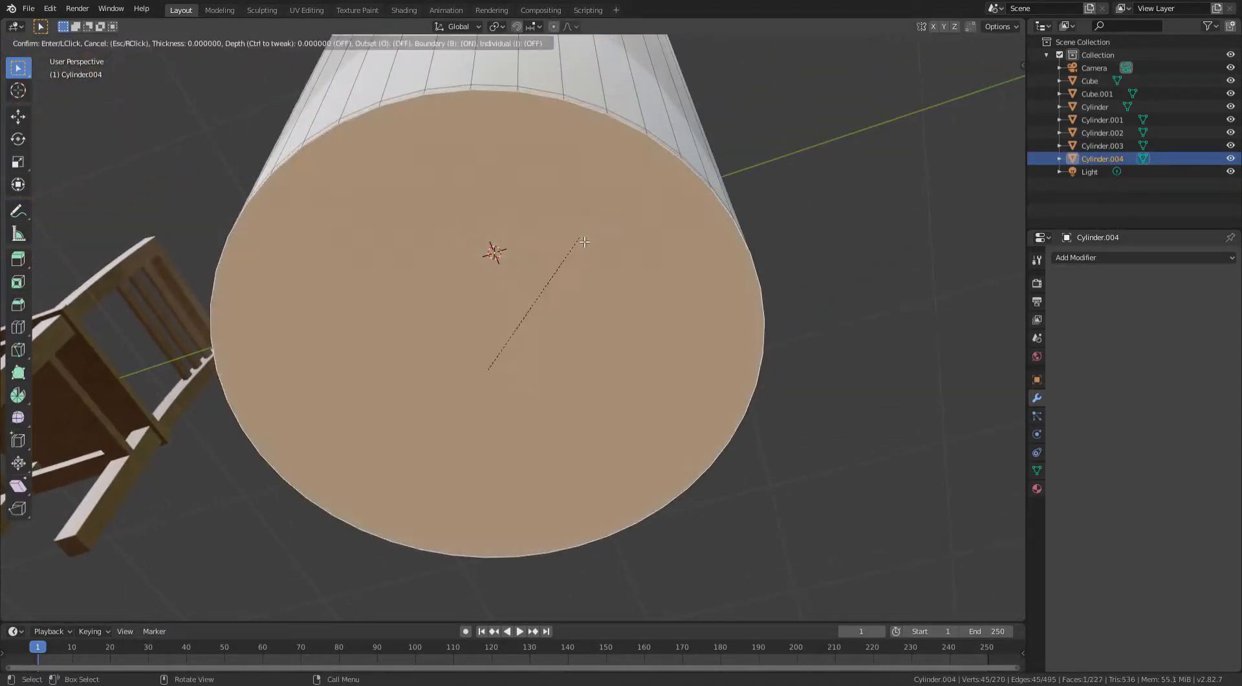
pyautogui.click(579, 244)
pyautogui.press('Tab')
# - Reselect the cup, enter Edit Mode, and add another loop cut along the cup's wall
pyautogui.moveTo(749, 240); pyautogui.dragTo(529, 319, button='middle')
pyautogui.click(786, 331)
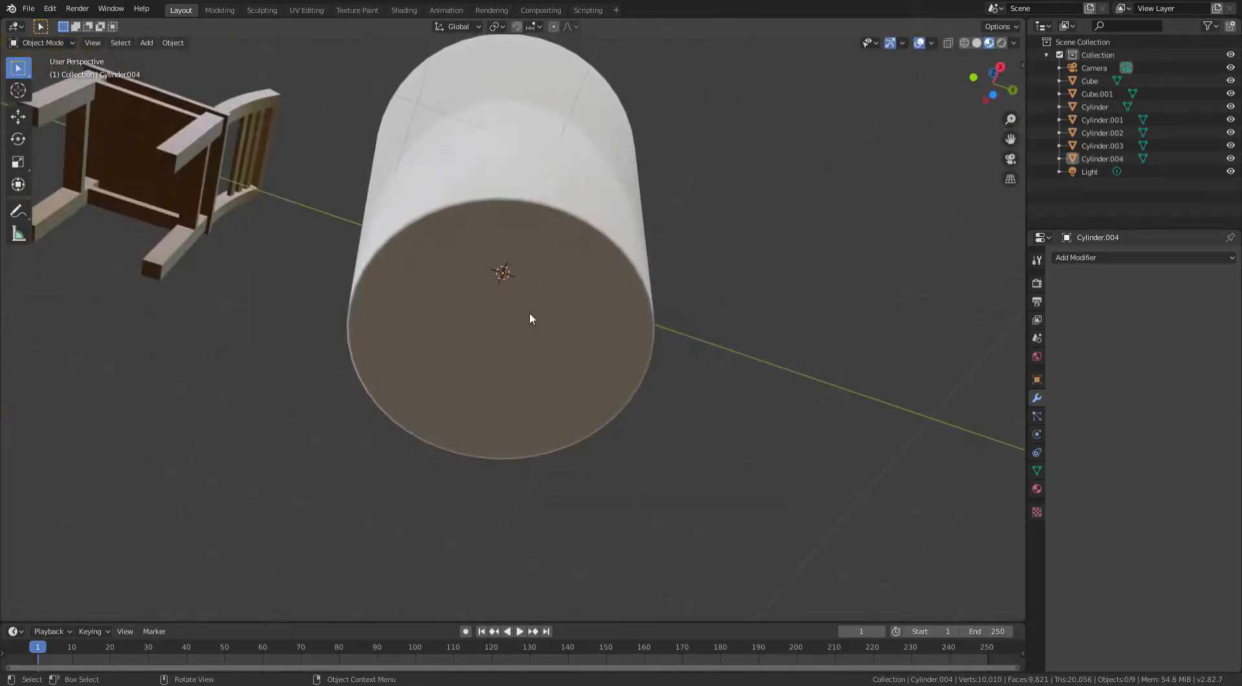
pyautogui.scroll(-4, 619, 201)
pyautogui.moveTo(619, 201); pyautogui.dragTo(538, 400, button='middle')
pyautogui.click(539, 399)
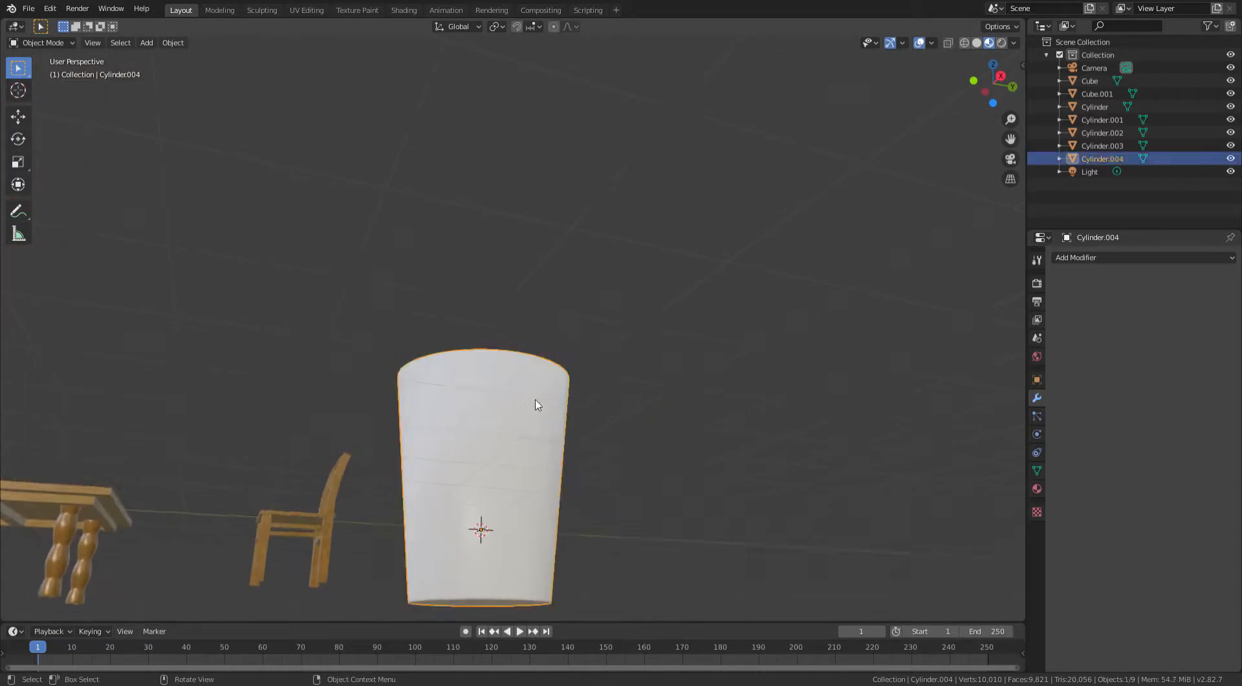
pyautogui.scroll(4, 540, 400)
pyautogui.moveTo(570, 362); pyautogui.dragTo(566, 440, button='middle')
pyautogui.press('Tab')
pyautogui.moveTo(565, 304); pyautogui.dragTo(585, 253, button='middle')
pyautogui.scroll(-2, 583, 304)
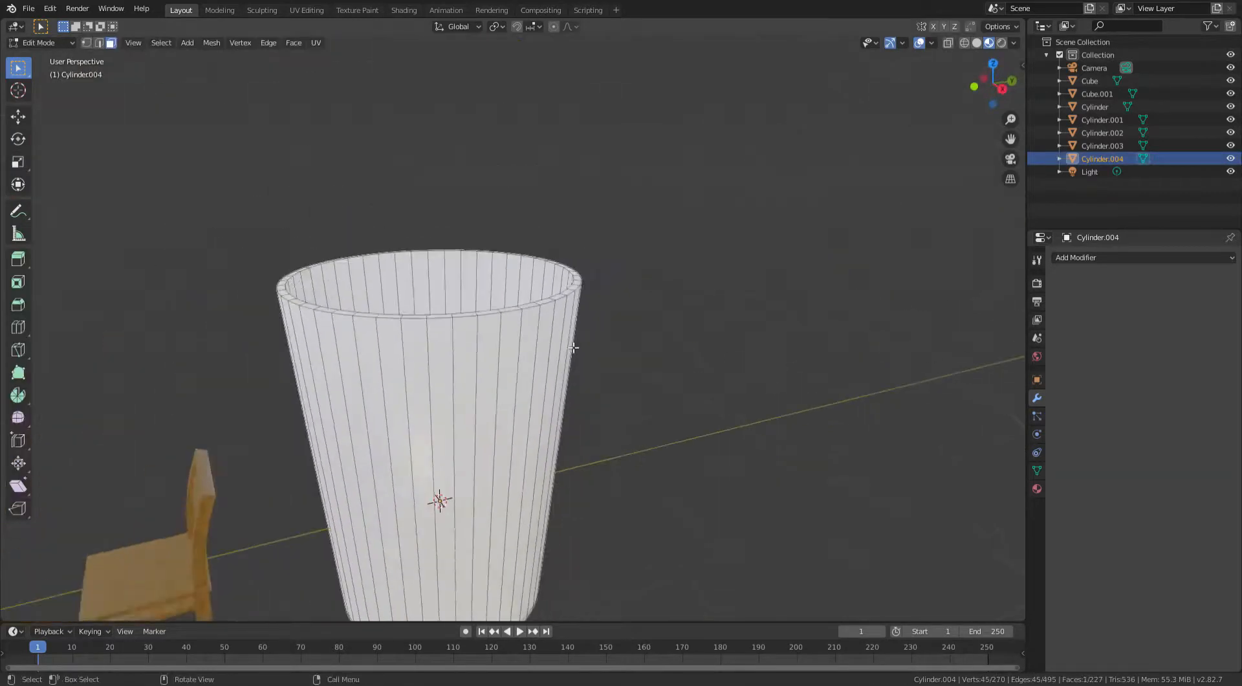
pyautogui.keyDown('shift'); pyautogui.moveTo(576, 343); pyautogui.dragTo(608, 318, button='middle'); pyautogui.keyUp('shift')
pyautogui.scroll(1, 587, 314)
pyautogui.click(589, 312)
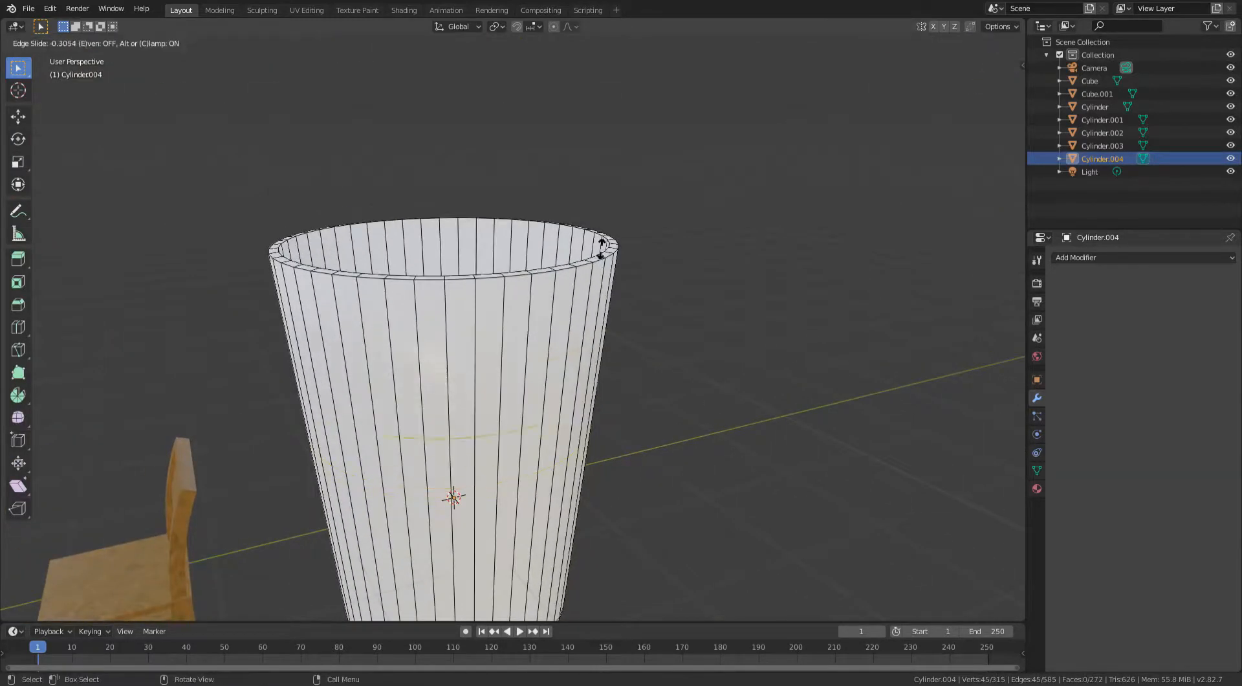
pyautogui.click(561, 114)
# - Create a new material for the cup
pyautogui.press('Tab')
pyautogui.moveTo(555, 119); pyautogui.dragTo(599, 107, button='middle')
pyautogui.click(653, 188)
pyautogui.scroll(-3, 605, 353)
pyautogui.moveTo(601, 363); pyautogui.dragTo(633, 262, button='middle')
pyautogui.keyDown('shift'); pyautogui.moveTo(690, 223); pyautogui.dragTo(508, 234, button='middle'); pyautogui.keyUp('shift')
pyautogui.scroll(3, 508, 234)
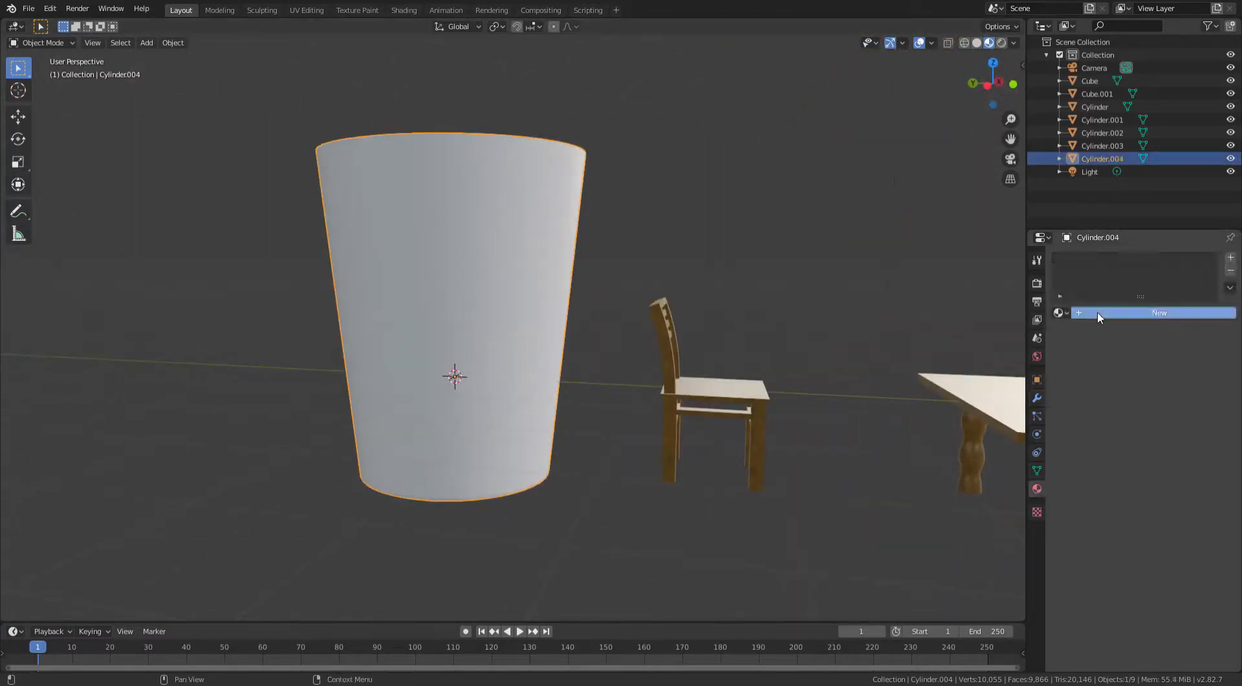
pyautogui.click(1097, 311)
pyautogui.scroll(2, 716, 340)
pyautogui.click(1079, 332)
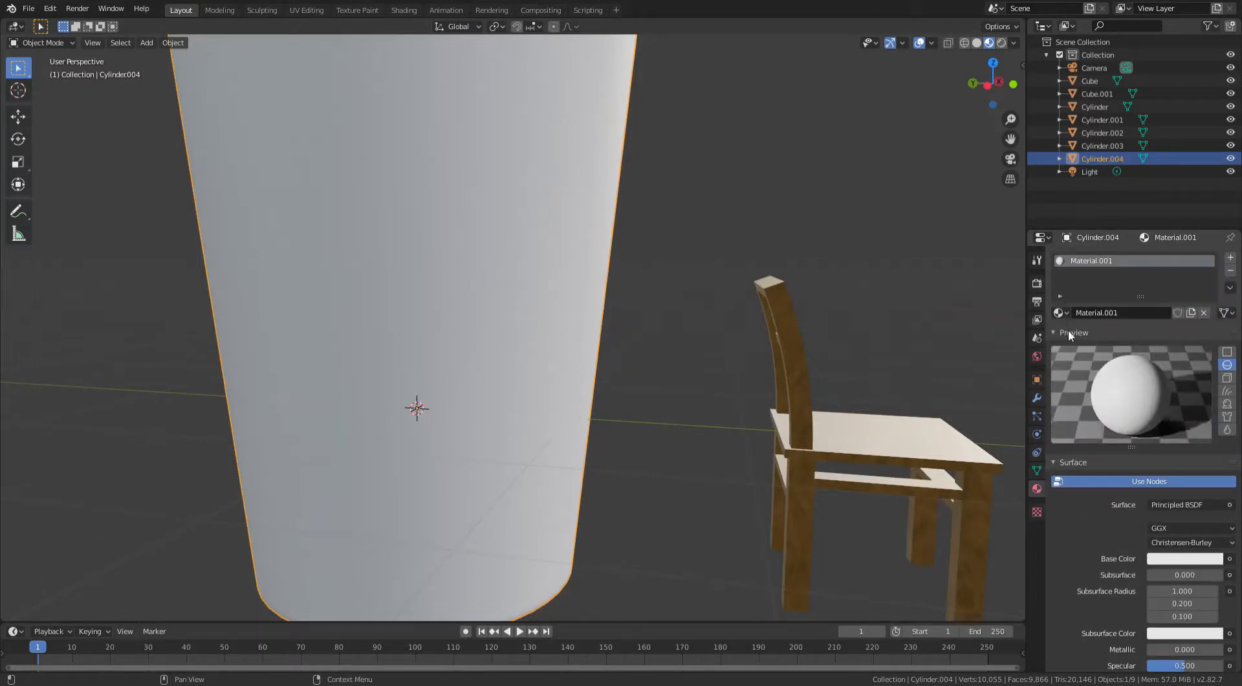
# - Set the cup material's Transmission to about 0.687
pyautogui.scroll(-4, 768, 344)
pyautogui.scroll(2, 708, 288)
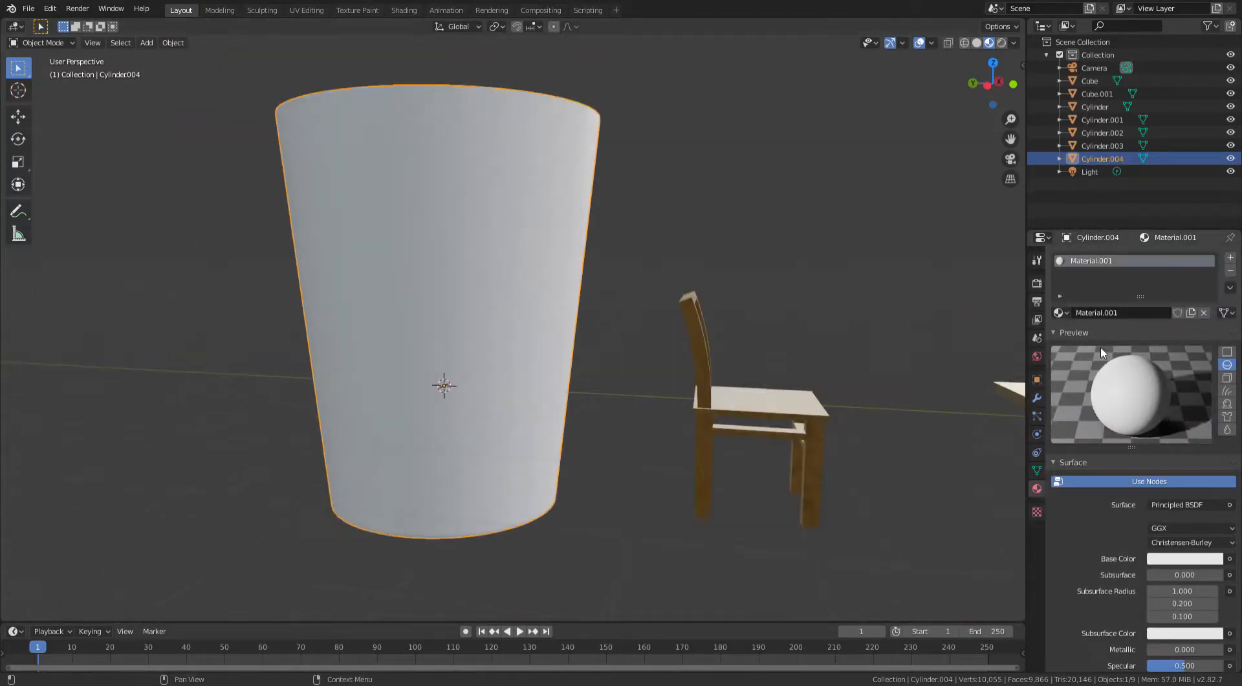
pyautogui.scroll(-8, 1126, 388)
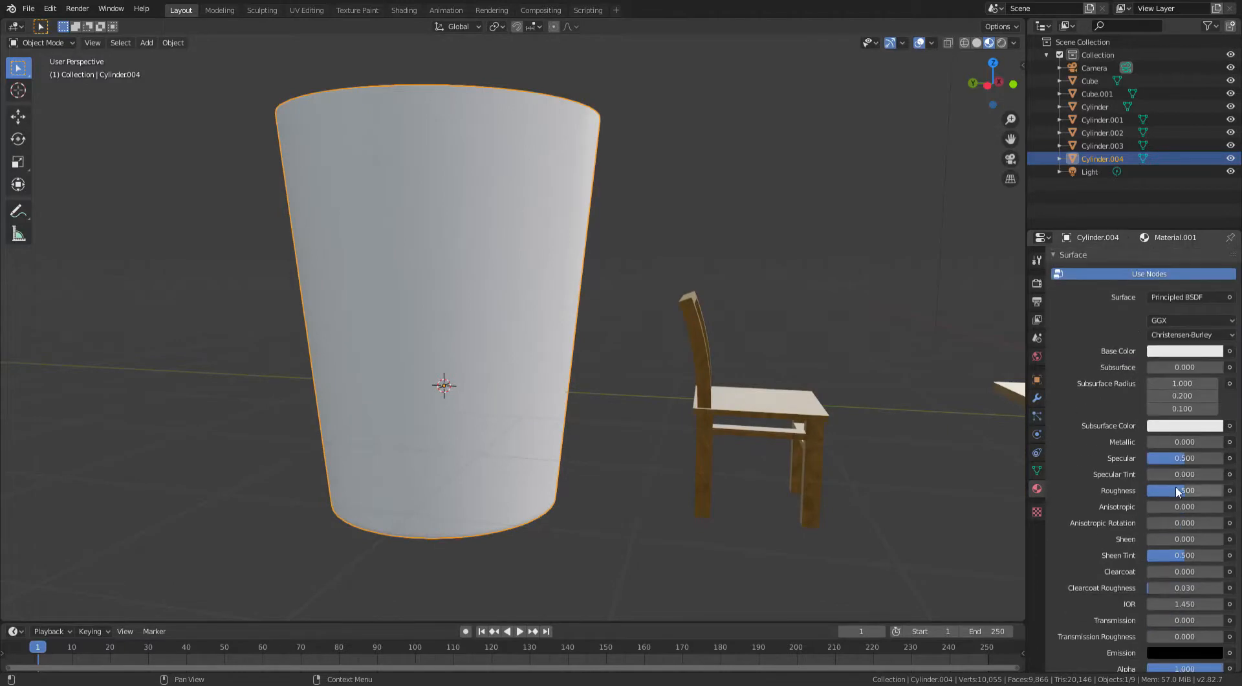
pyautogui.scroll(8, 1149, 409)
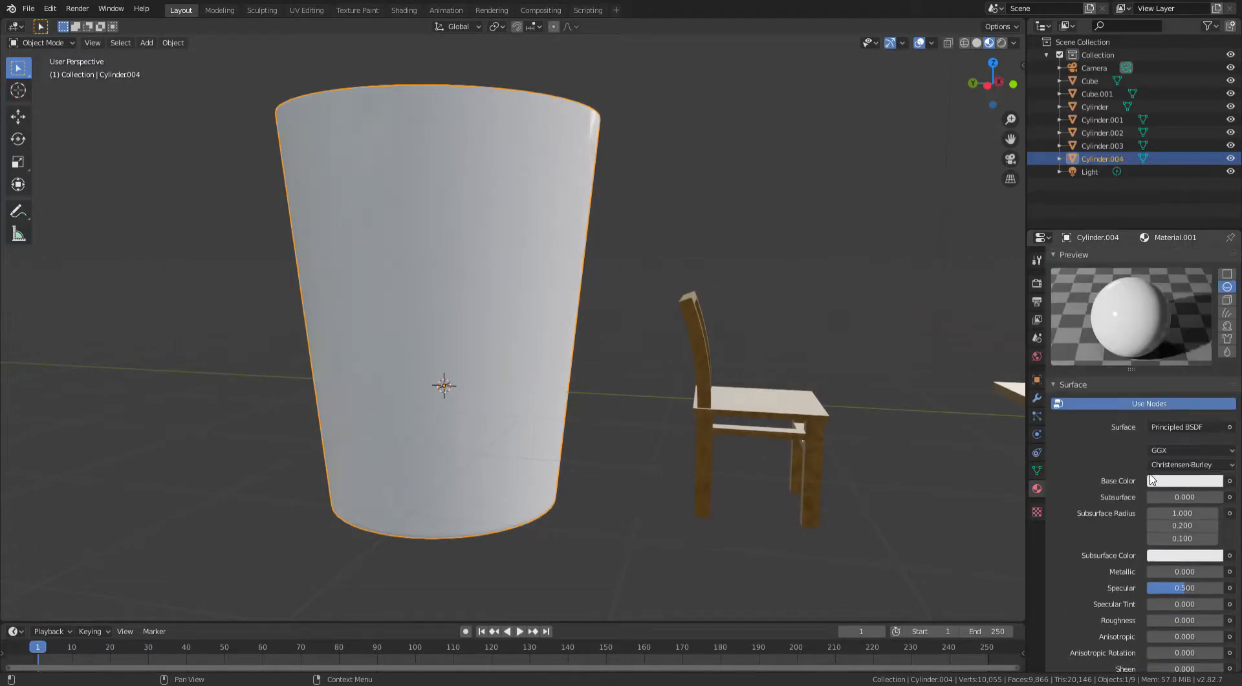
pyautogui.scroll(-8, 1142, 409)
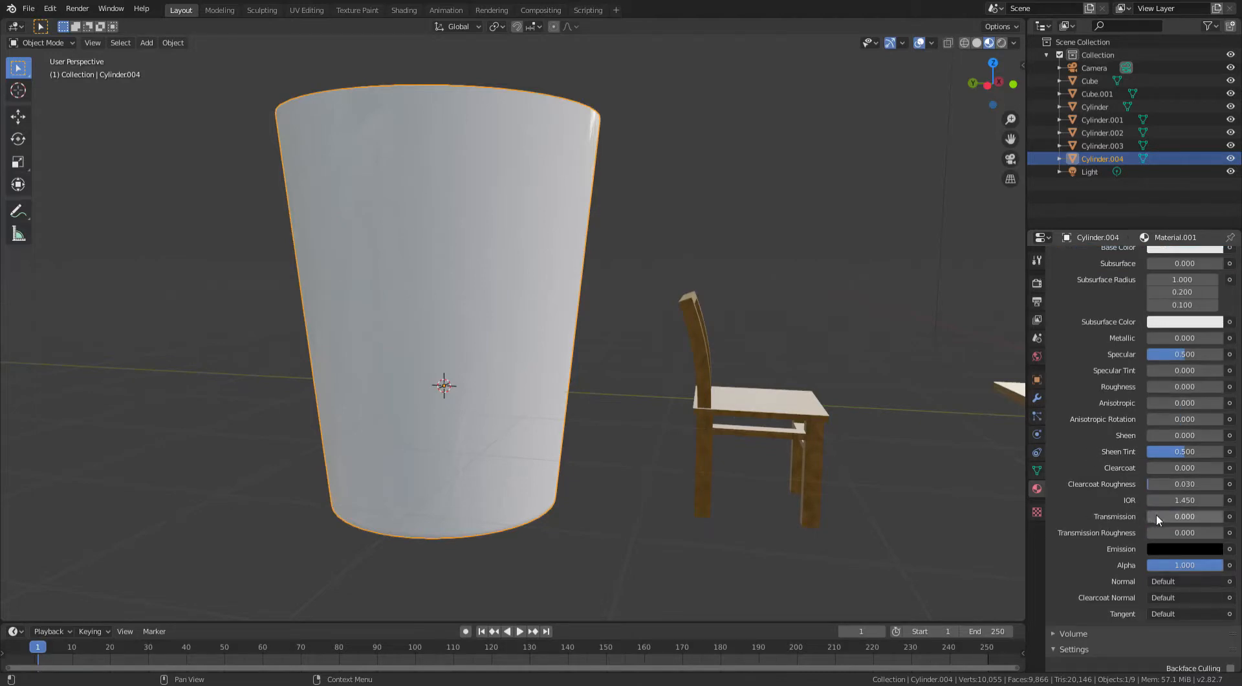
pyautogui.moveTo(1155, 515); pyautogui.dragTo(1186, 516)
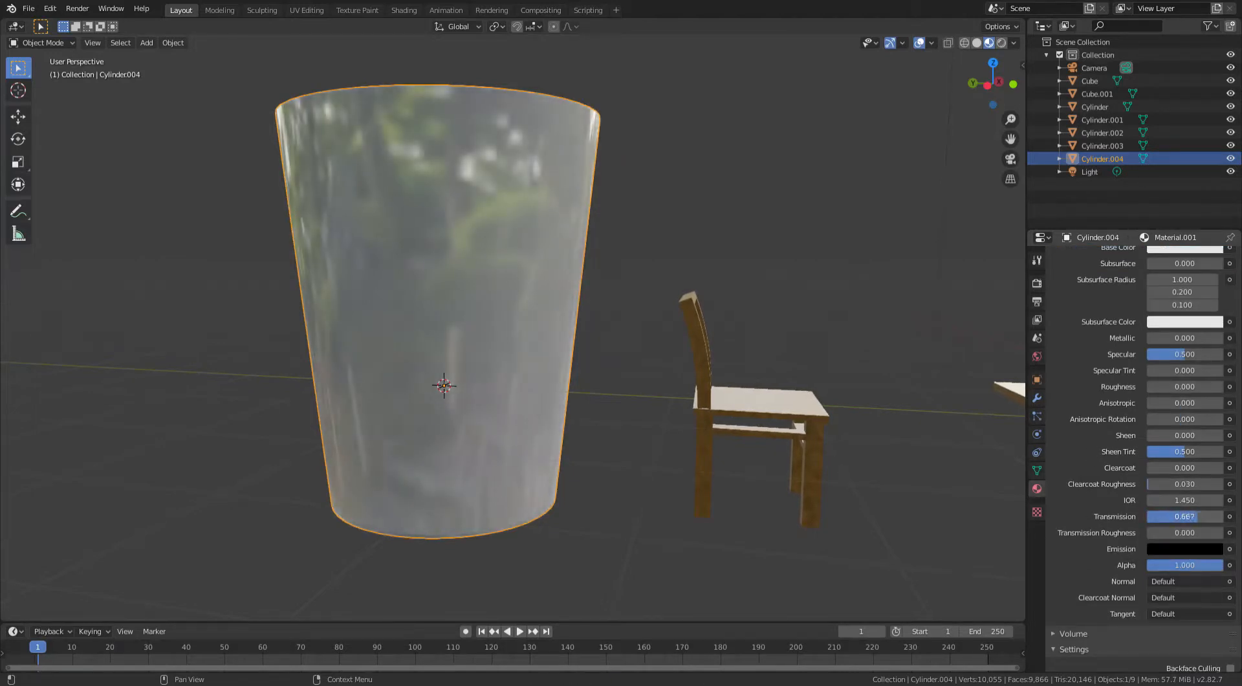
# - Orbit and zoom around the cup to examine the transparent material from different angles
pyautogui.scroll(6, 1187, 513)
pyautogui.scroll(6, 1187, 511)
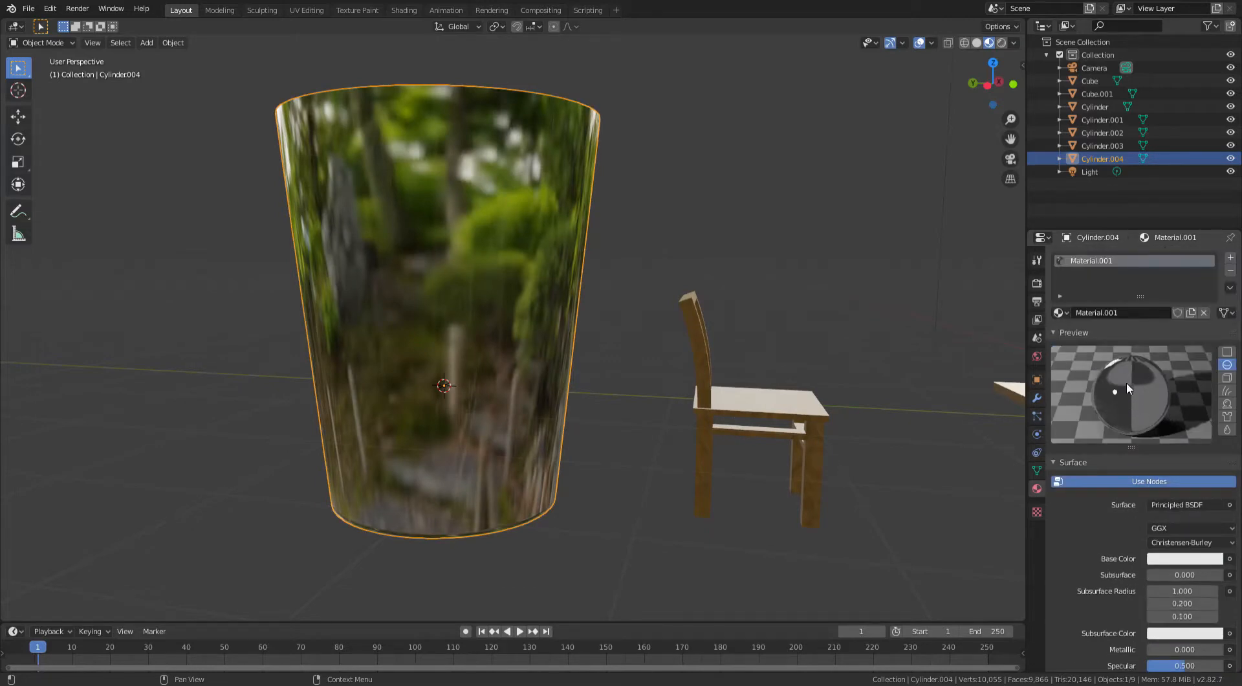
pyautogui.keyDown('shift'); pyautogui.moveTo(843, 304); pyautogui.dragTo(842, 333, button='middle'); pyautogui.keyUp('shift')
pyautogui.moveTo(851, 282); pyautogui.dragTo(952, 276, button='middle')
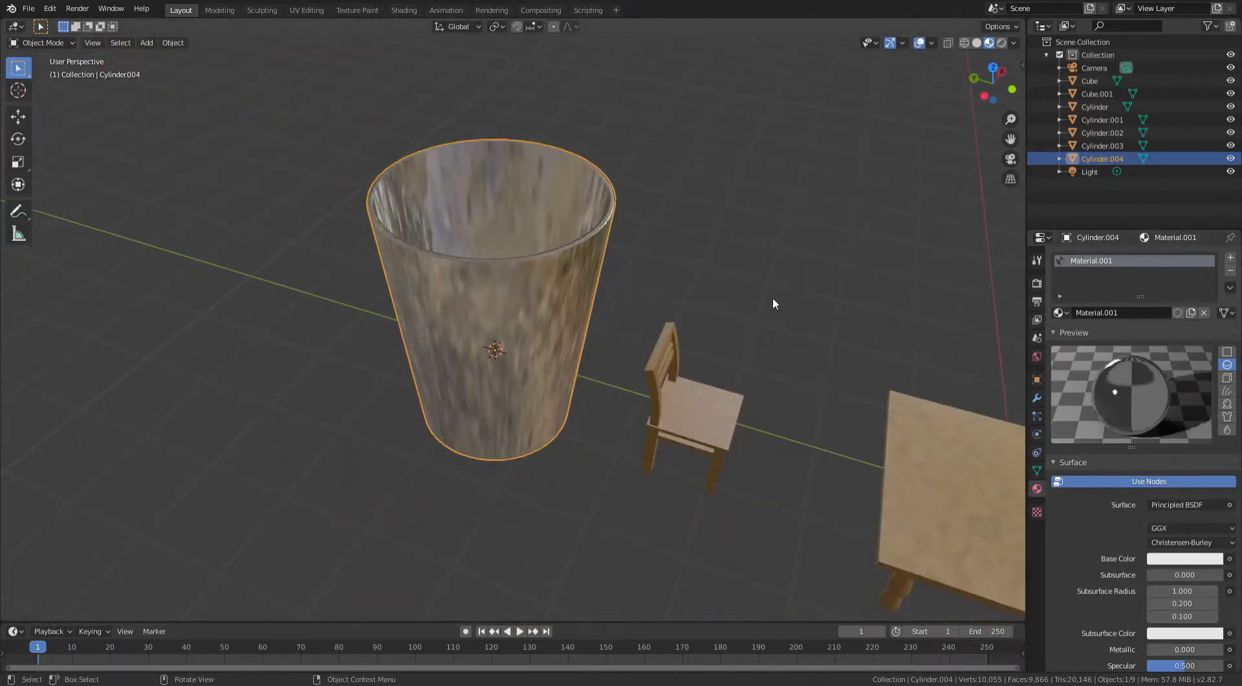
pyautogui.scroll(3, 772, 298)
pyautogui.moveTo(772, 297); pyautogui.dragTo(619, 219, button='middle')
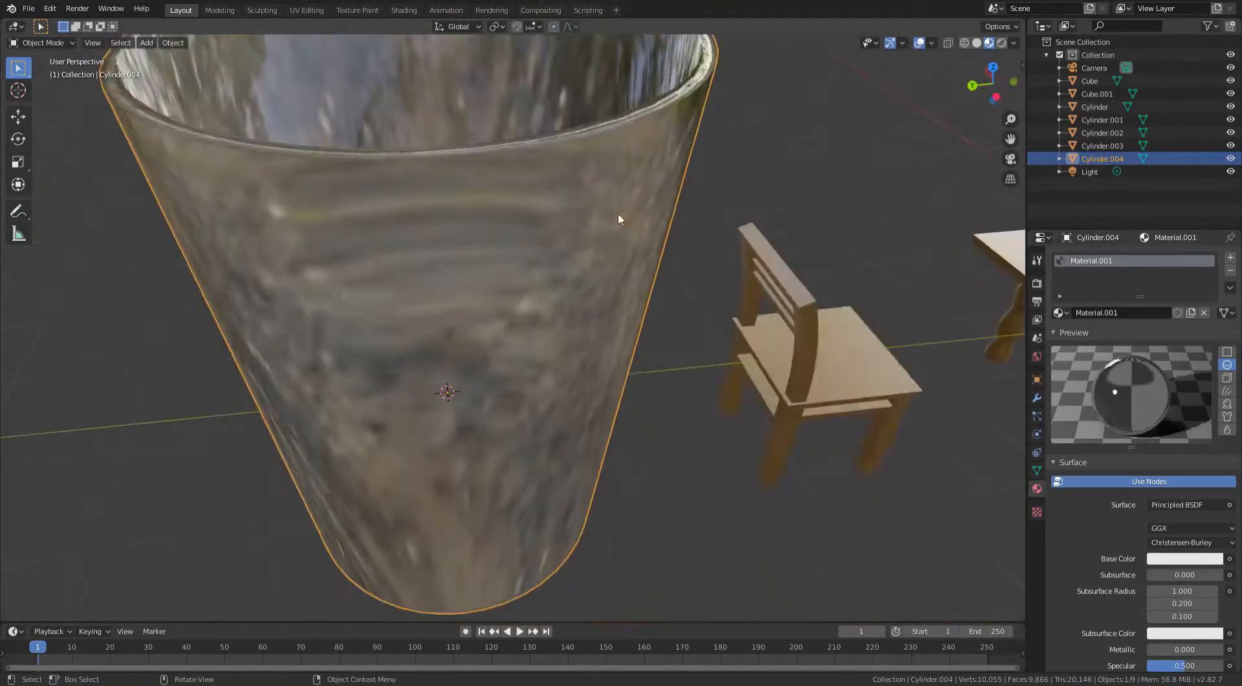
pyautogui.scroll(-2, 533, 224)
pyautogui.moveTo(546, 251); pyautogui.dragTo(645, 288, button='middle')
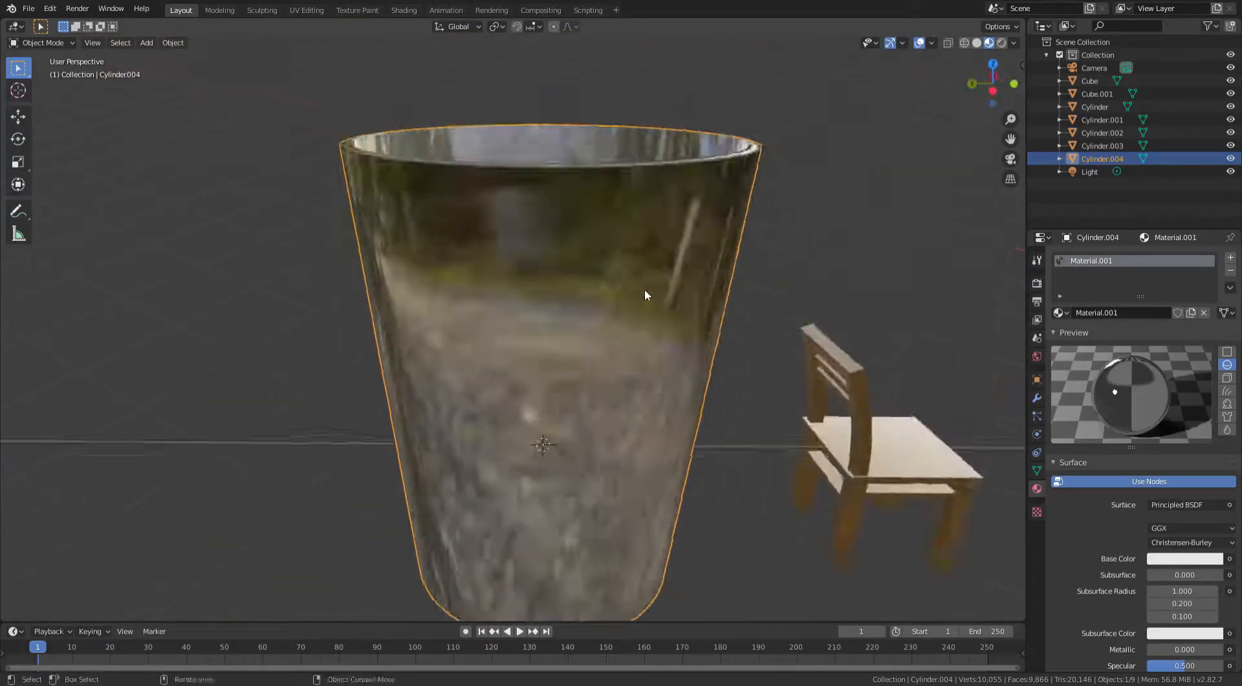
pyautogui.scroll(1, 646, 288)
pyautogui.keyDown('shift'); pyautogui.moveTo(849, 180); pyautogui.dragTo(650, 77, button='middle'); pyautogui.keyUp('shift')
pyautogui.scroll(-3, 632, 281)
pyautogui.moveTo(631, 282); pyautogui.dragTo(623, 220, button='middle')
pyautogui.moveTo(449, 283); pyautogui.dragTo(470, 178, button='middle')
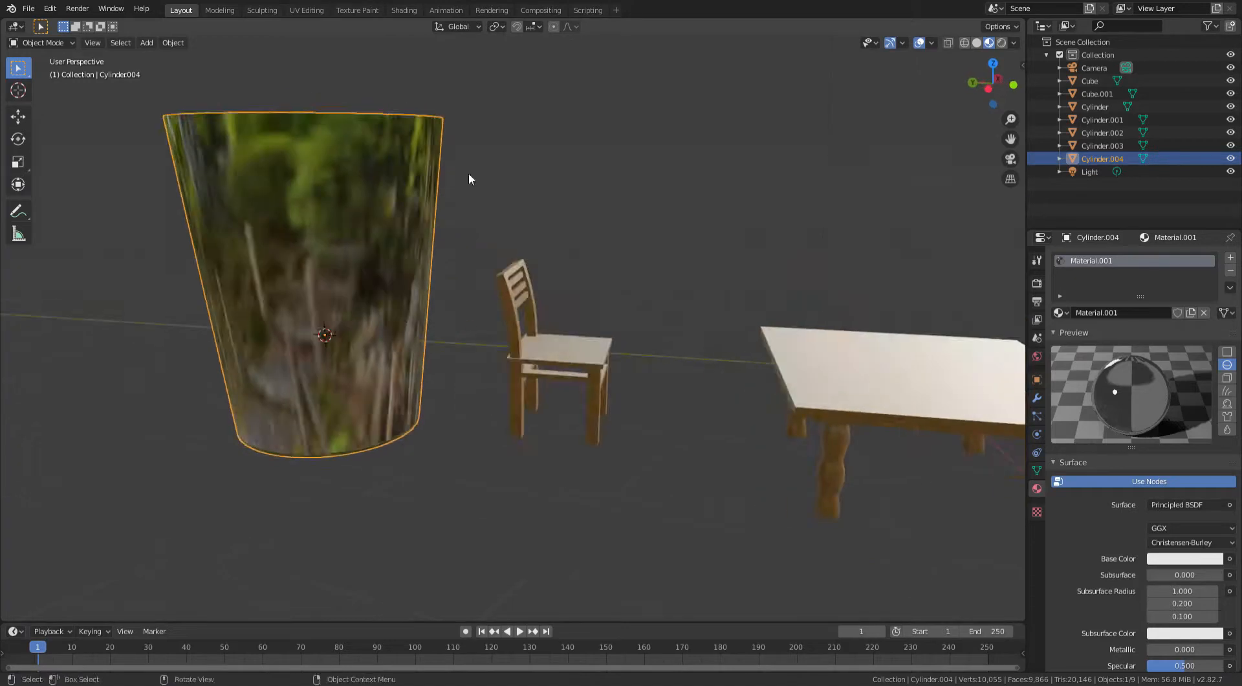
pyautogui.moveTo(538, 293); pyautogui.dragTo(317, 220, button='middle')
# - Move the cup along the Y axis by about -6.15 m so it sits over the table
pyautogui.press('g')
pyautogui.press('y')
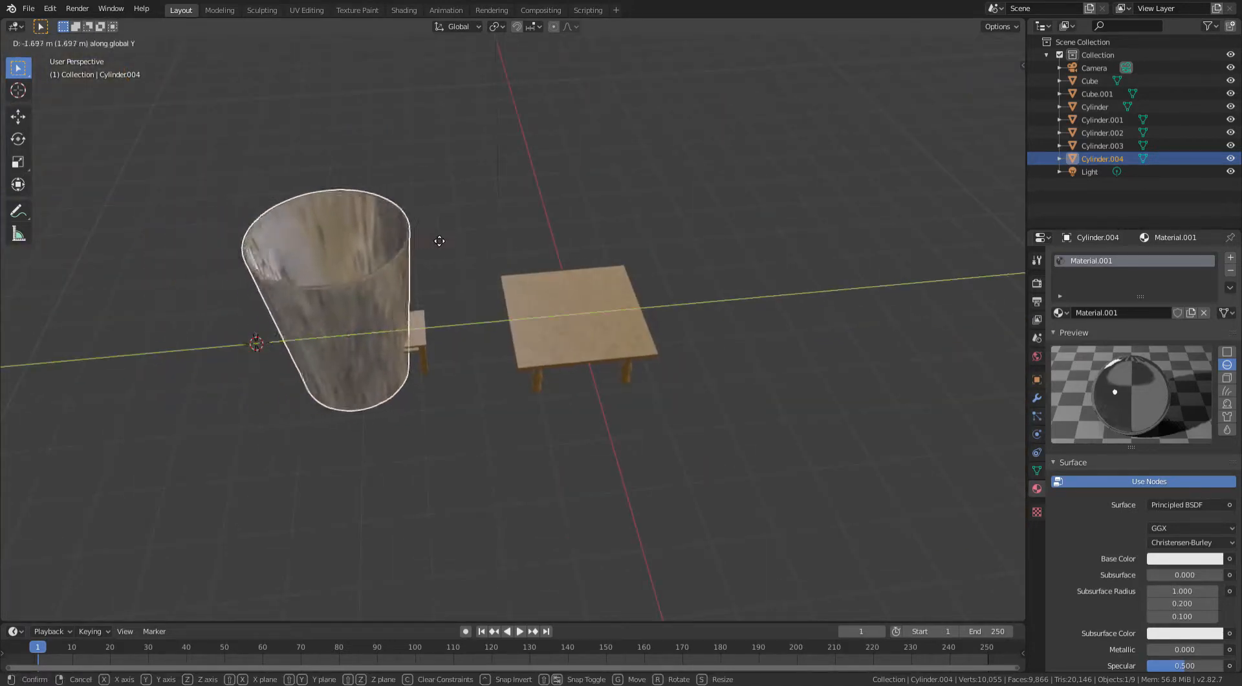
pyautogui.click(668, 237)
# - Scale the cup down uniformly to fit on the table
pyautogui.scroll(4, 668, 236)
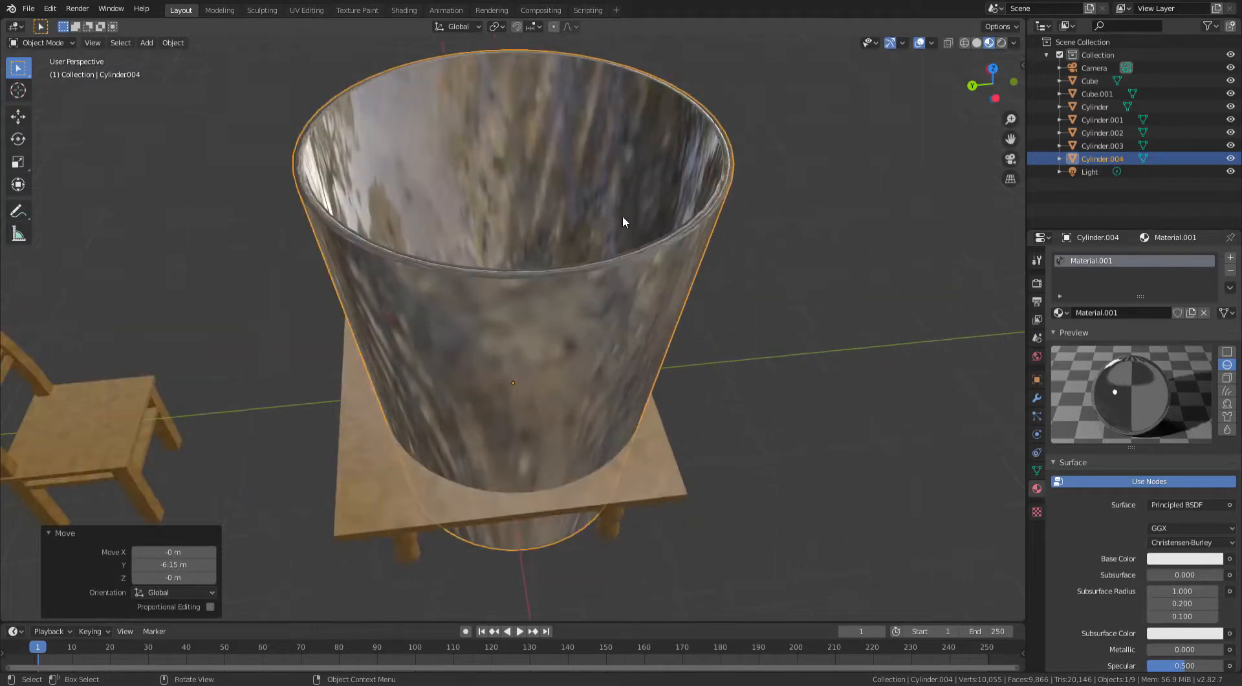
pyautogui.moveTo(621, 222); pyautogui.dragTo(555, 208, button='middle')
pyautogui.press('s')
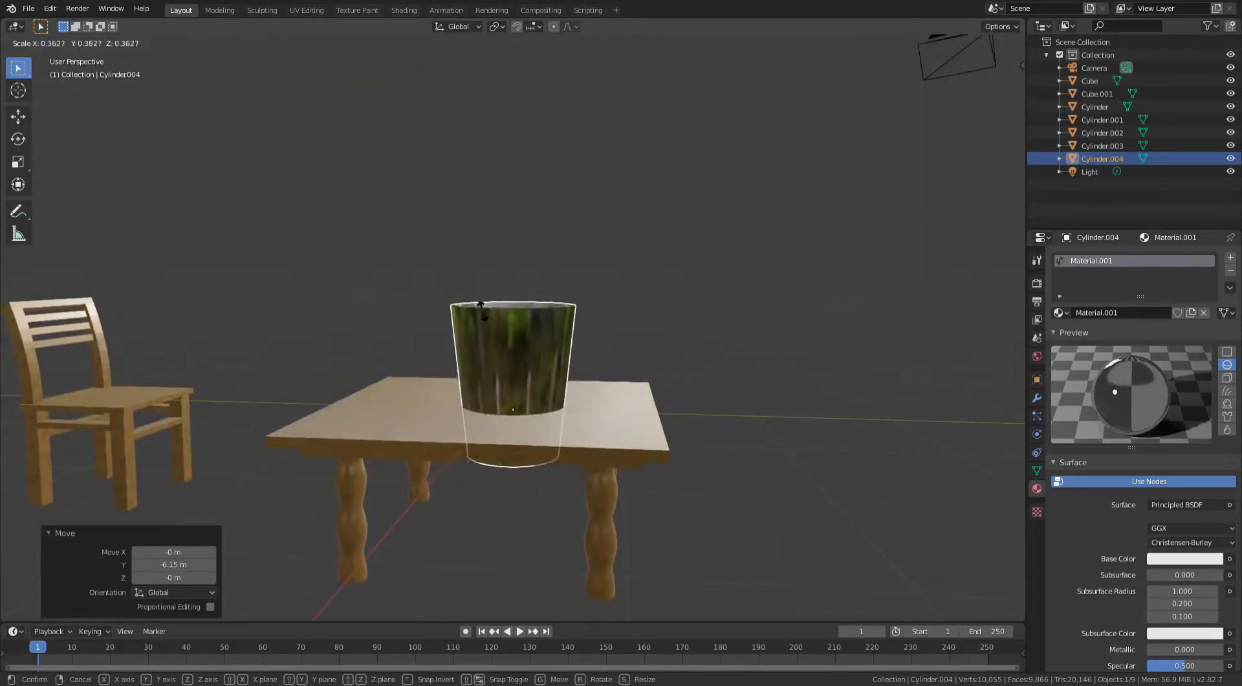
pyautogui.click(576, 241)
# - Move the cup along the Z axis down toward the tabletop
pyautogui.scroll(5, 576, 241)
pyautogui.press('g')
pyautogui.press('z')
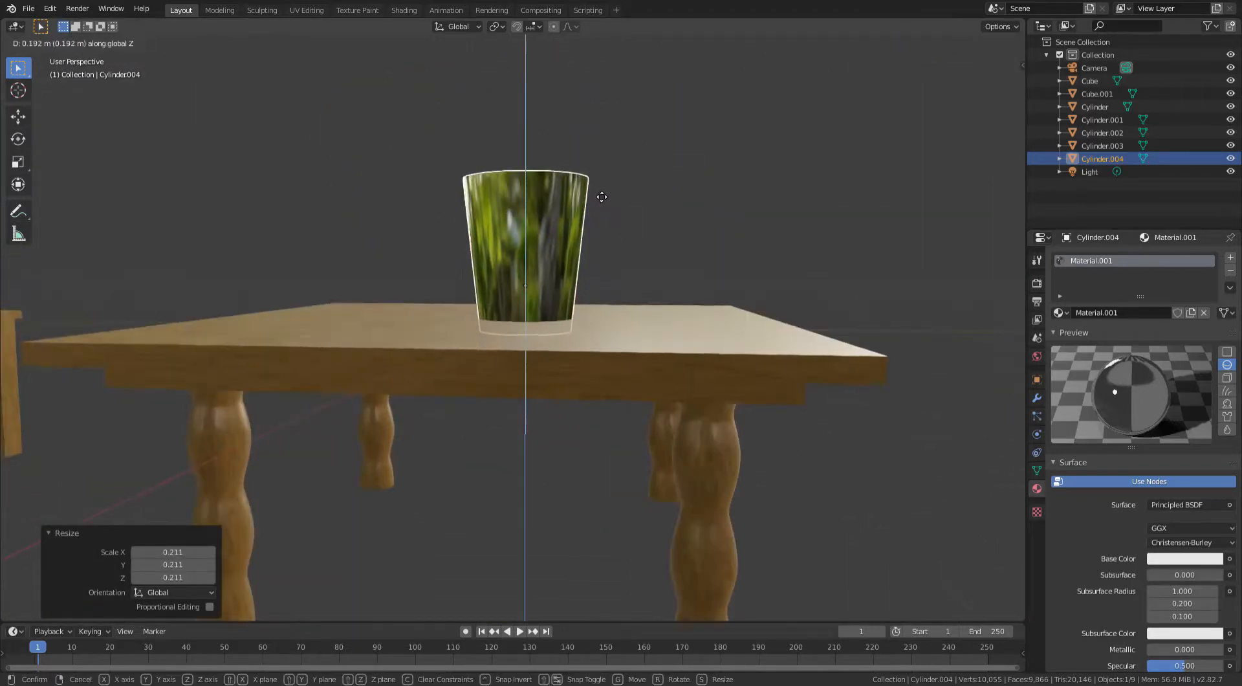
pyautogui.scroll(2, 605, 185)
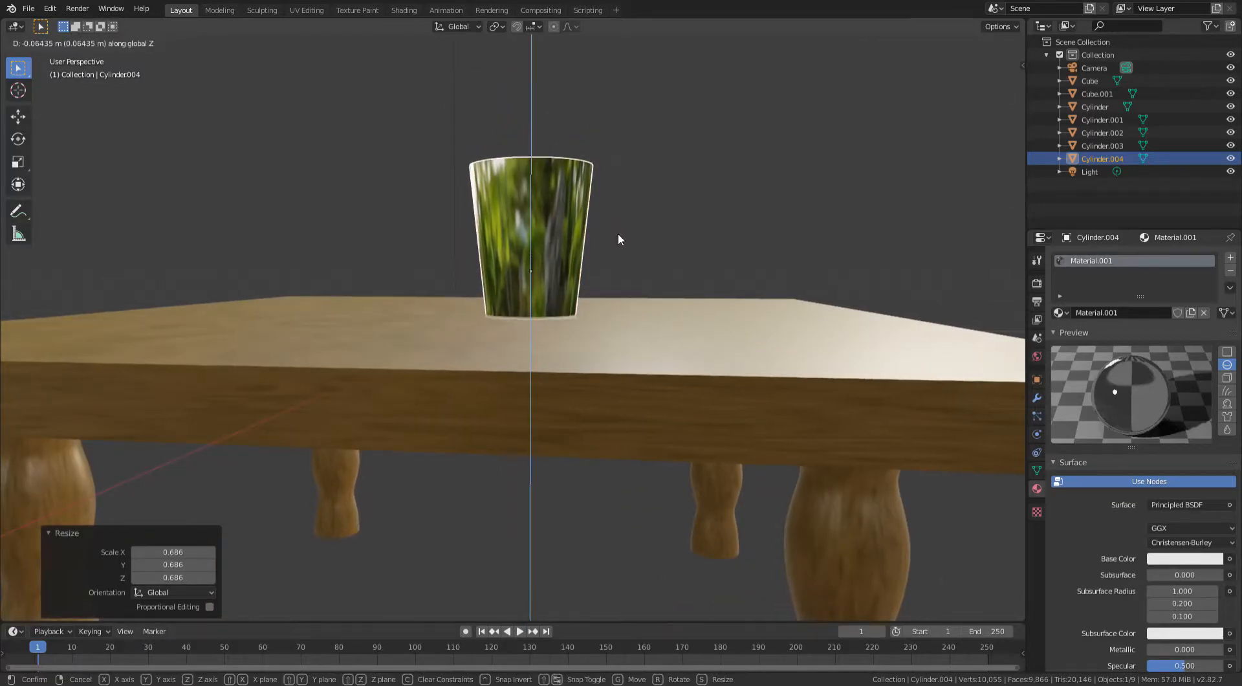
pyautogui.click(618, 235)
# - Scale the cup down further to a smaller size for the table
pyautogui.scroll(1, 624, 234)
pyautogui.moveTo(624, 234); pyautogui.dragTo(610, 355, button='middle')
pyautogui.click(644, 227)
pyautogui.scroll(6, 609, 356)
pyautogui.click(676, 297)
pyautogui.moveTo(675, 296); pyautogui.dragTo(729, 250, button='middle')
pyautogui.scroll(-5, 535, 253)
pyautogui.scroll(4, 699, 241)
pyautogui.scroll(-6, 618, 233)
pyautogui.scroll(2, 729, 249)
pyautogui.press('s')
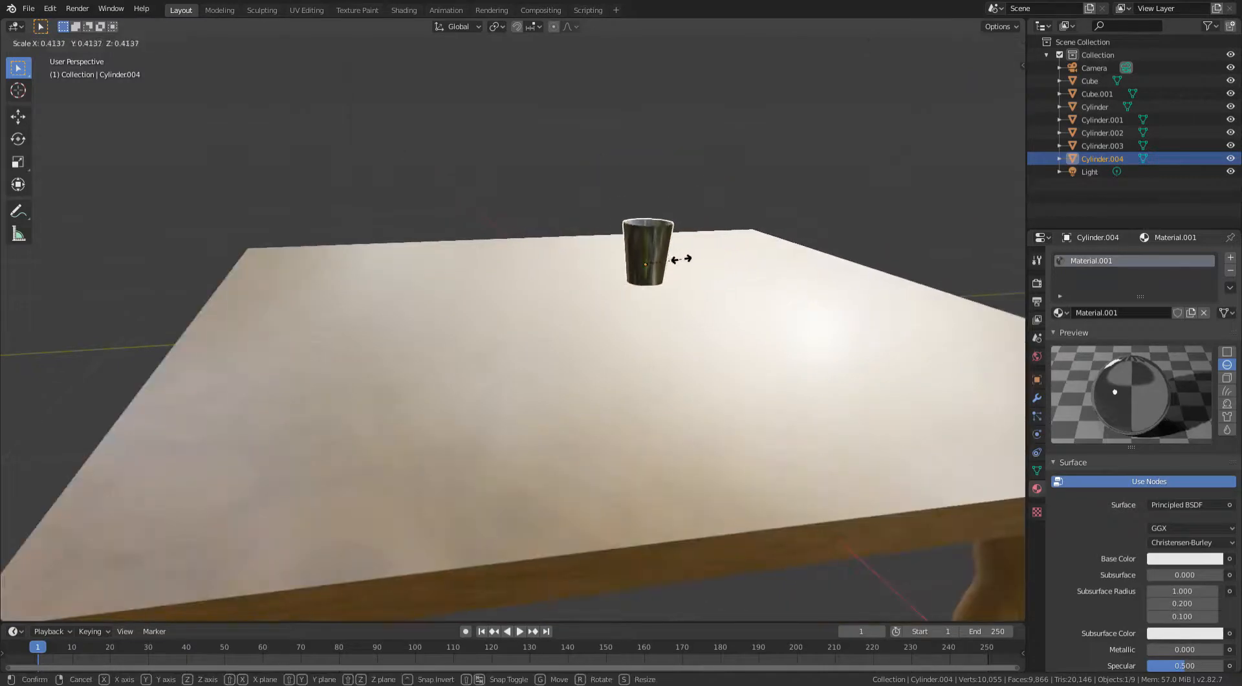
pyautogui.click(695, 257)
# - Move the cup along the Z axis so it rests on the tabletop
pyautogui.scroll(3, 673, 265)
pyautogui.press('g')
pyautogui.press('z')
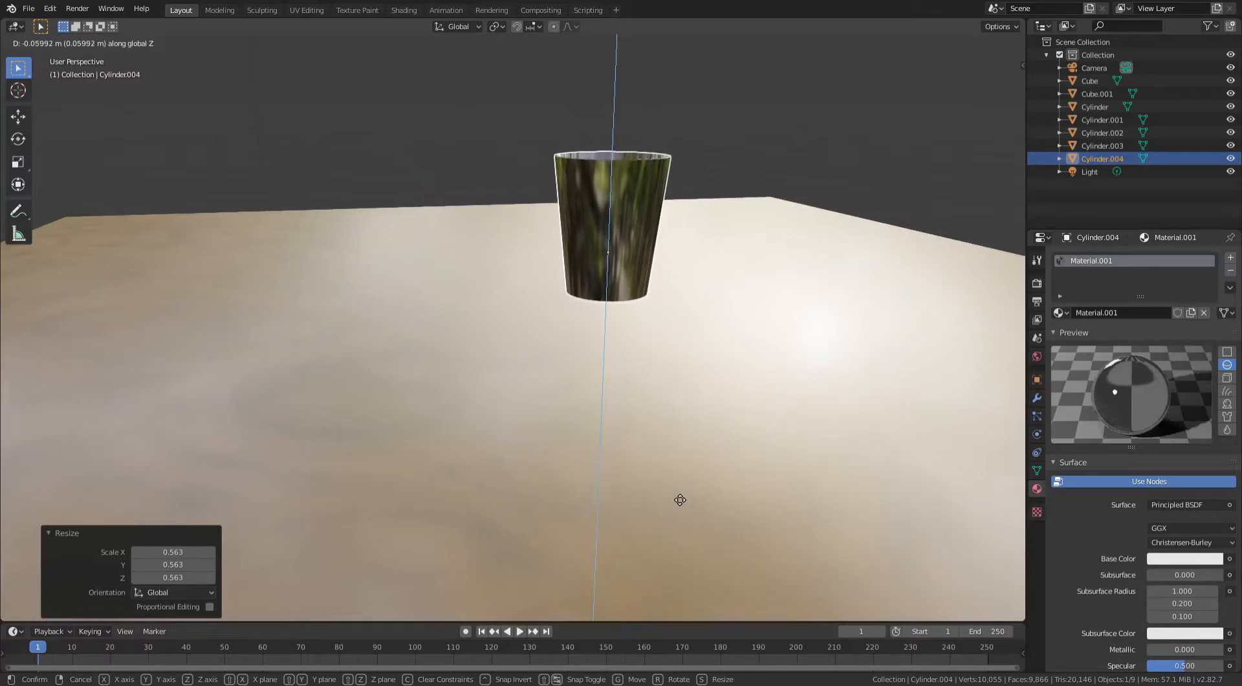
pyautogui.click(692, 191)
# - Select the chair and move it along the Y axis by about -1.97 m toward the table
pyautogui.moveTo(660, 234); pyautogui.dragTo(642, 188, button='middle')
pyautogui.scroll(-4, 608, 310)
pyautogui.moveTo(603, 329); pyautogui.dragTo(554, 335, button='middle')
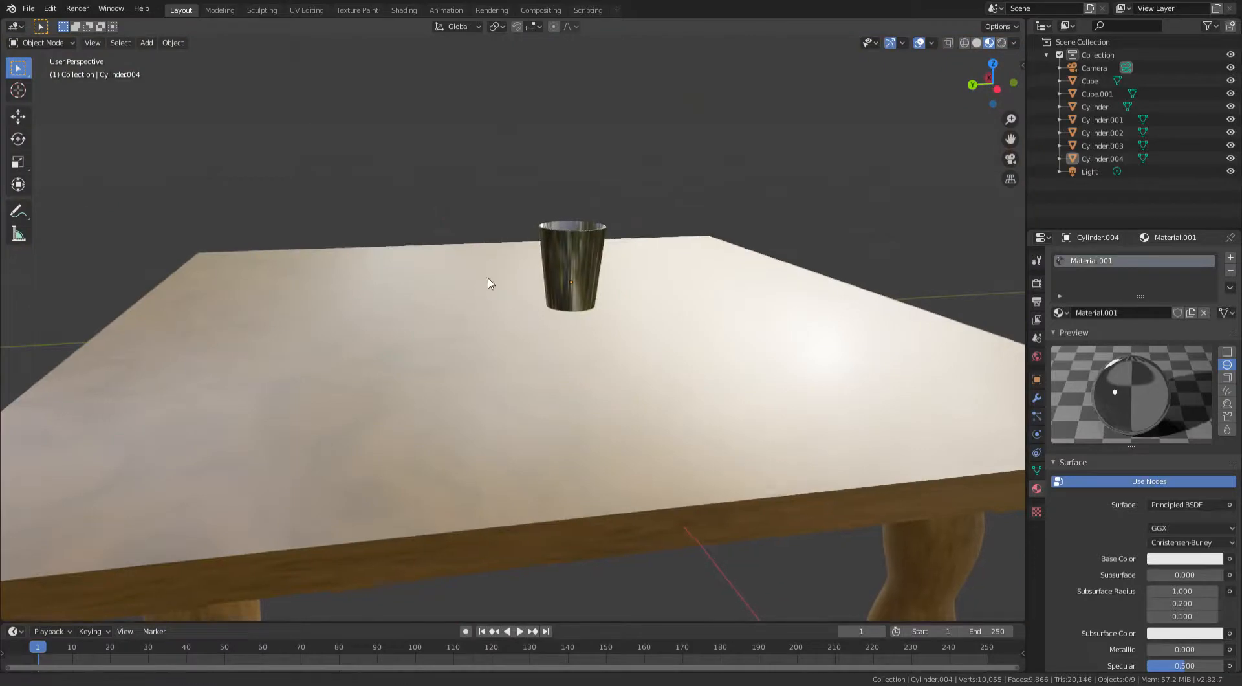
pyautogui.moveTo(489, 282); pyautogui.dragTo(549, 303, button='middle')
pyautogui.scroll(4, 489, 256)
pyautogui.click(364, 418)
pyautogui.moveTo(364, 417); pyautogui.dragTo(517, 152, button='middle')
pyautogui.keyDown('shift'); pyautogui.moveTo(321, 180); pyautogui.dragTo(699, 188, button='middle'); pyautogui.keyUp('shift')
pyautogui.moveTo(352, 206); pyautogui.dragTo(298, 193, button='middle')
pyautogui.keyDown('shift'); pyautogui.moveTo(771, 171); pyautogui.dragTo(942, 257, button='middle'); pyautogui.keyUp('shift')
pyautogui.scroll(-2, 942, 257)
pyautogui.click(488, 300)
pyautogui.scroll(-3, 553, 335)
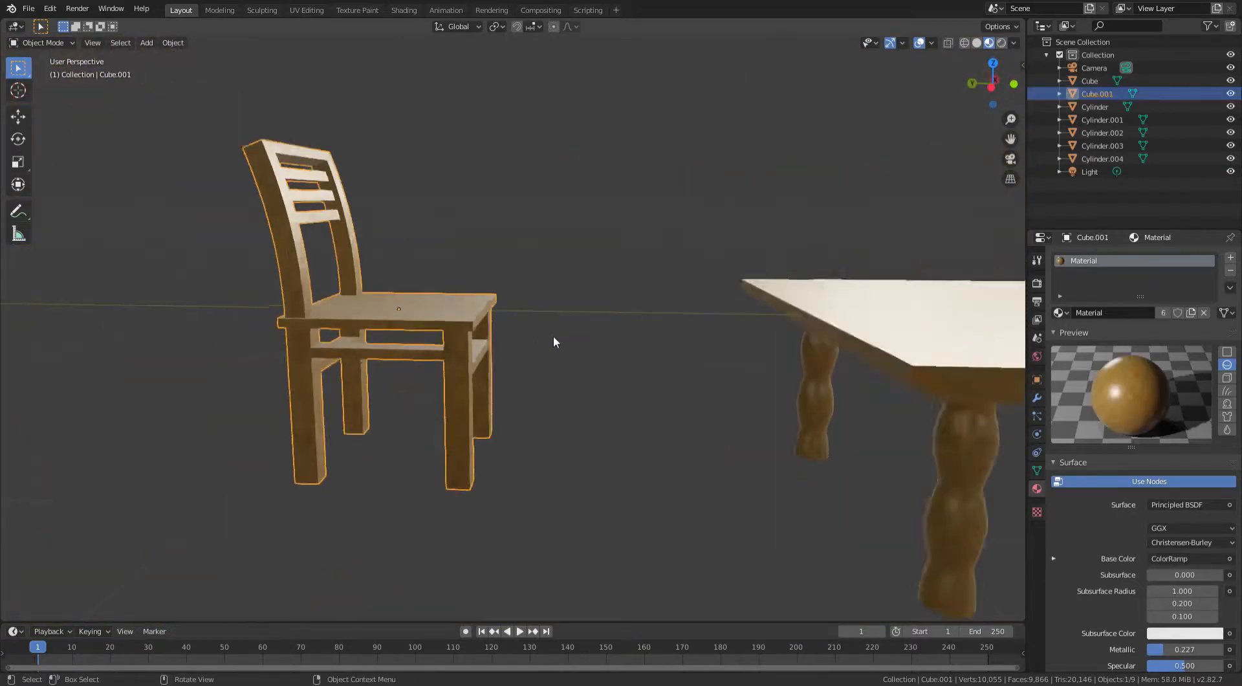
pyautogui.press('g')
pyautogui.press('y')
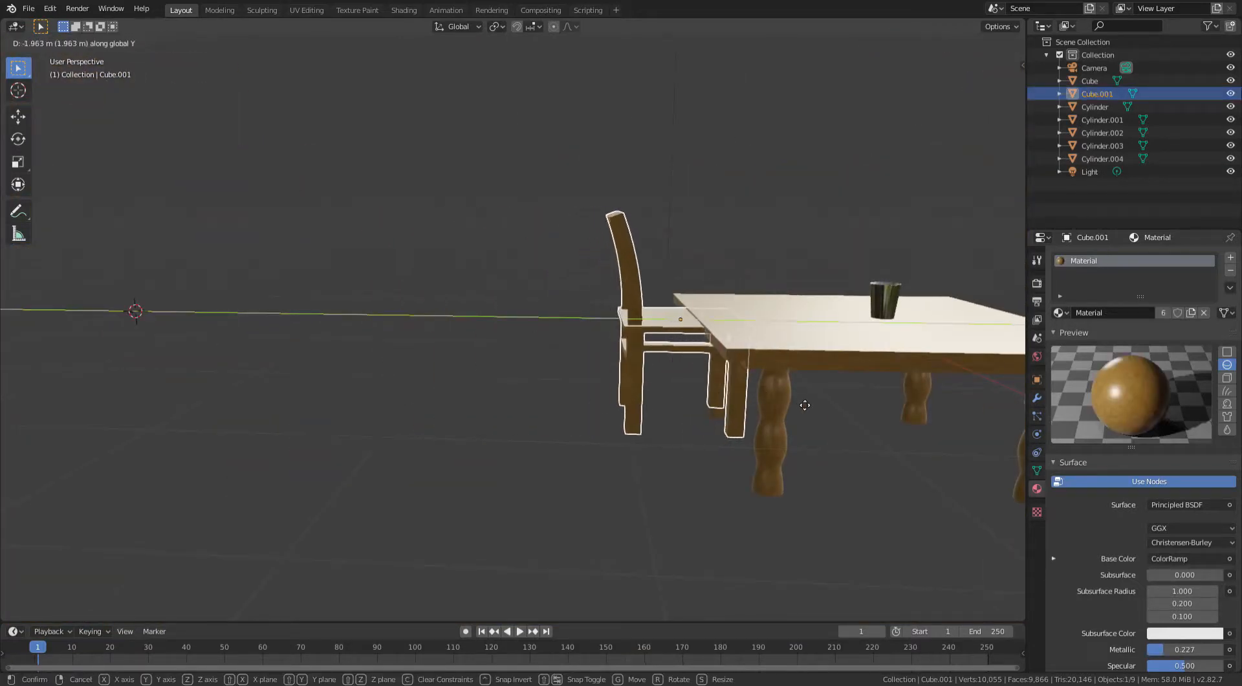
pyautogui.click(805, 405)
# - Switch to the side orthographic view and move the chair along the Z axis to match the table height
pyautogui.moveTo(805, 405); pyautogui.dragTo(784, 321, button='middle')
pyautogui.click(989, 80)
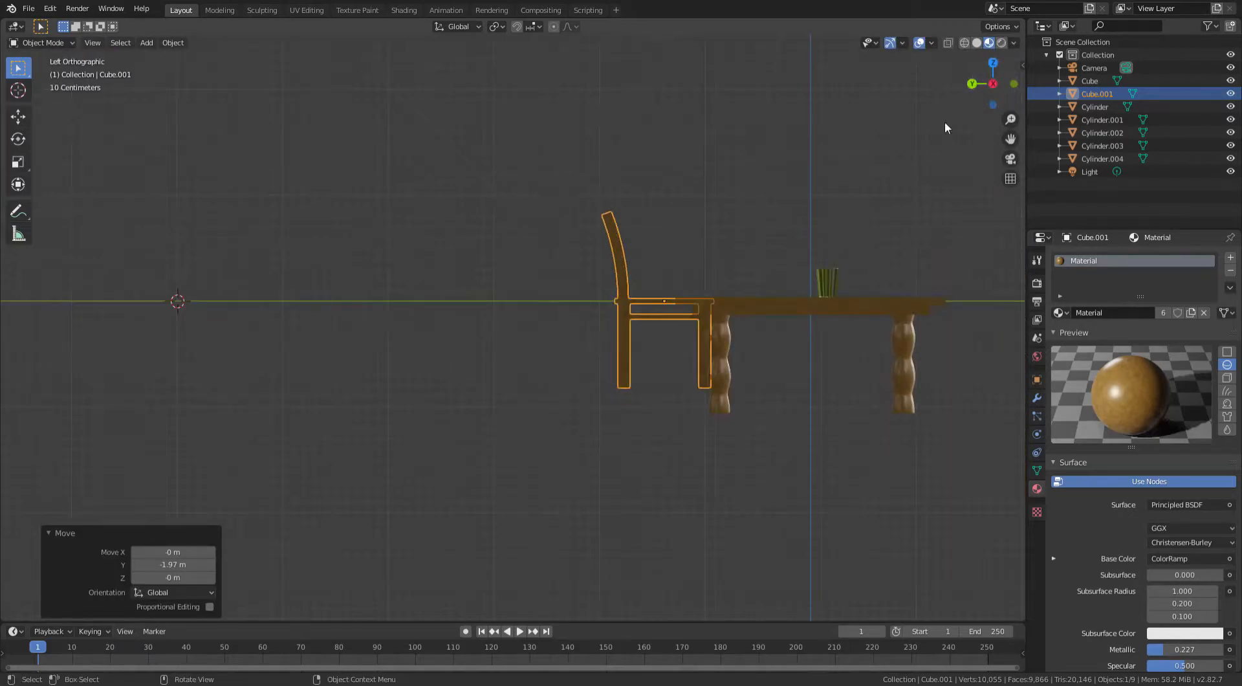
pyautogui.keyDown('shift'); pyautogui.moveTo(729, 267); pyautogui.dragTo(487, 252, button='middle'); pyautogui.keyUp('shift')
pyautogui.scroll(3, 489, 253)
pyautogui.press('g')
pyautogui.press('z')
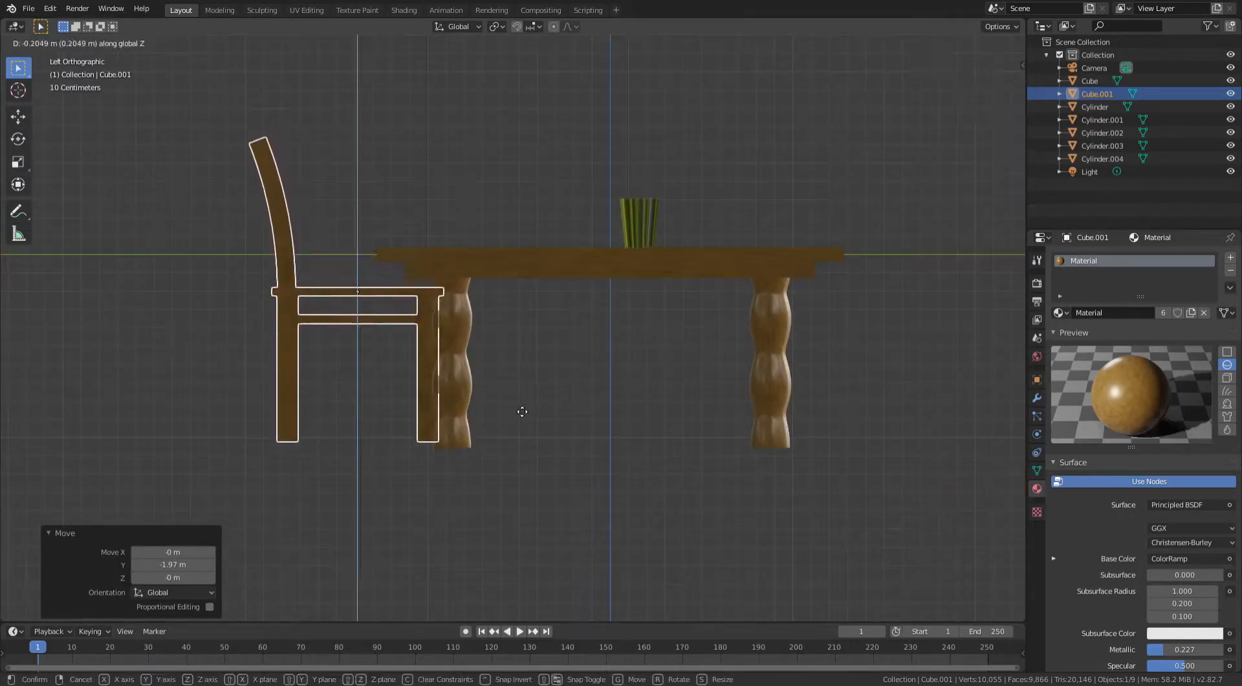
pyautogui.click(521, 432)
# - Duplicate the chair and move the copy along Y by about -3.72 m to the table's opposite side
pyautogui.click(557, 307)
pyautogui.moveTo(561, 299); pyautogui.dragTo(549, 227, button='middle')
pyautogui.scroll(-3, 409, 225)
pyautogui.scroll(-1, 410, 225)
pyautogui.scroll(4, 629, 272)
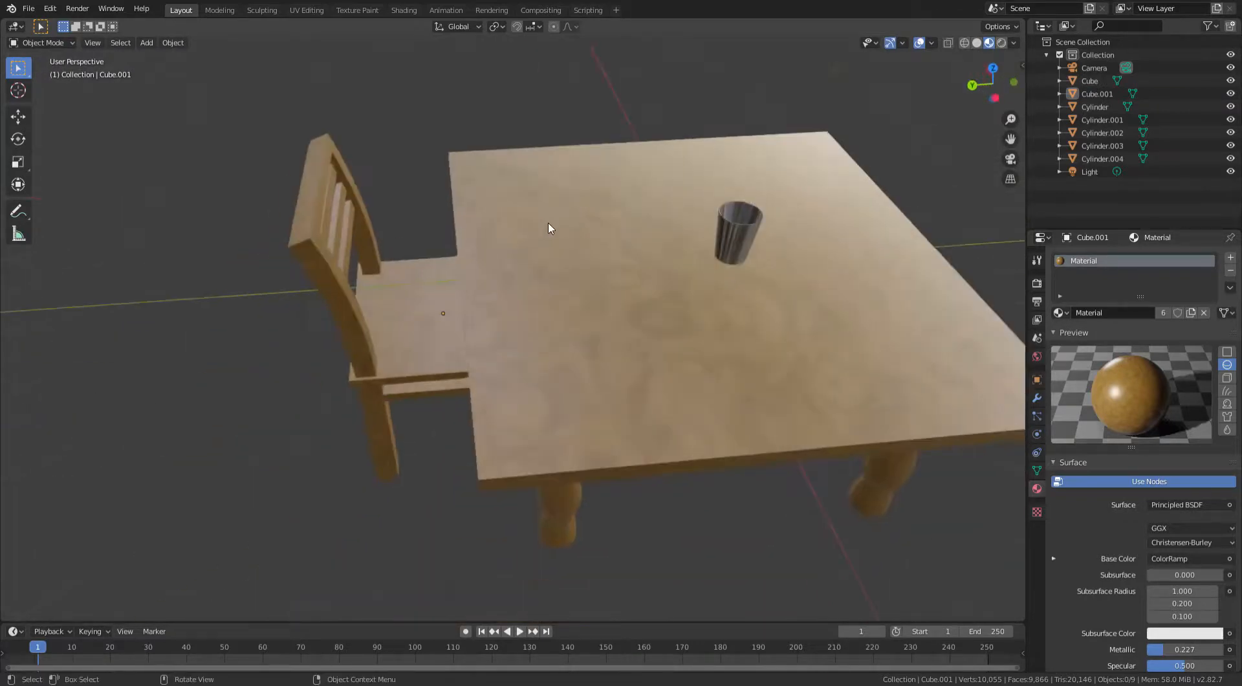
pyautogui.moveTo(533, 269)
pyautogui.mouseDown(button='middle')
pyautogui.moveTo(551, 206)
pyautogui.moveTo(522, 258)
pyautogui.mouseUp(button='middle')
pyautogui.moveTo(599, 231); pyautogui.dragTo(467, 354, button='middle')
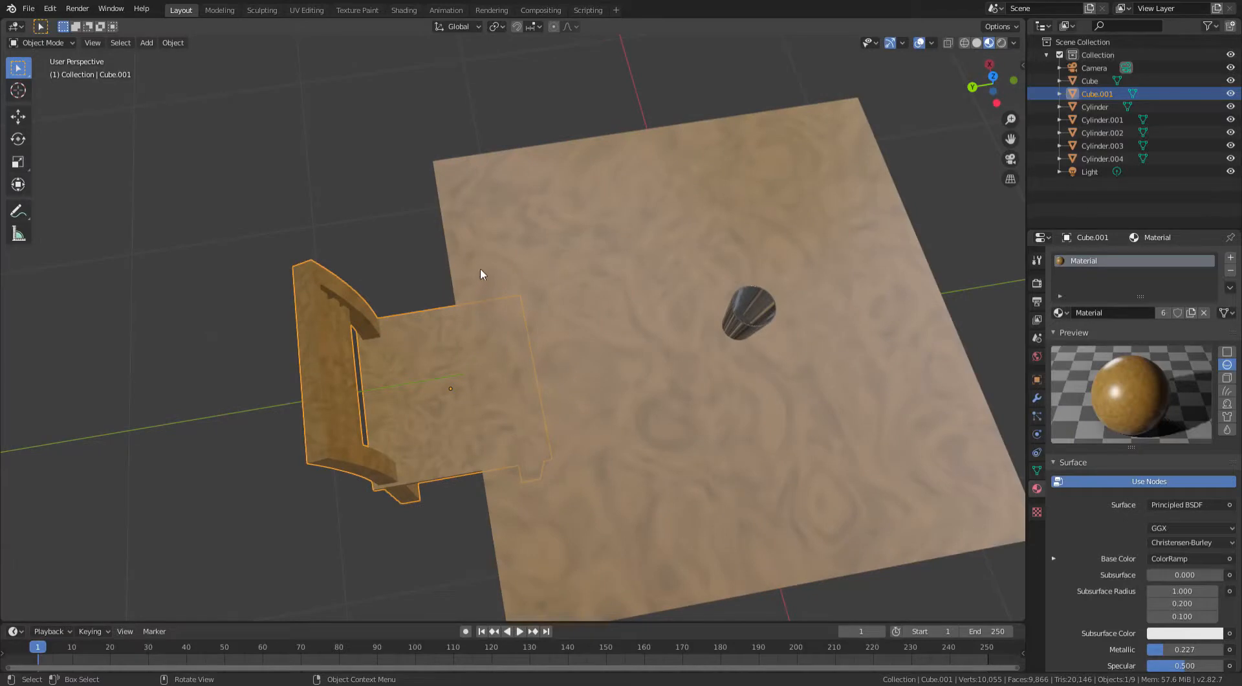
pyautogui.hotkey('shift', 'd')
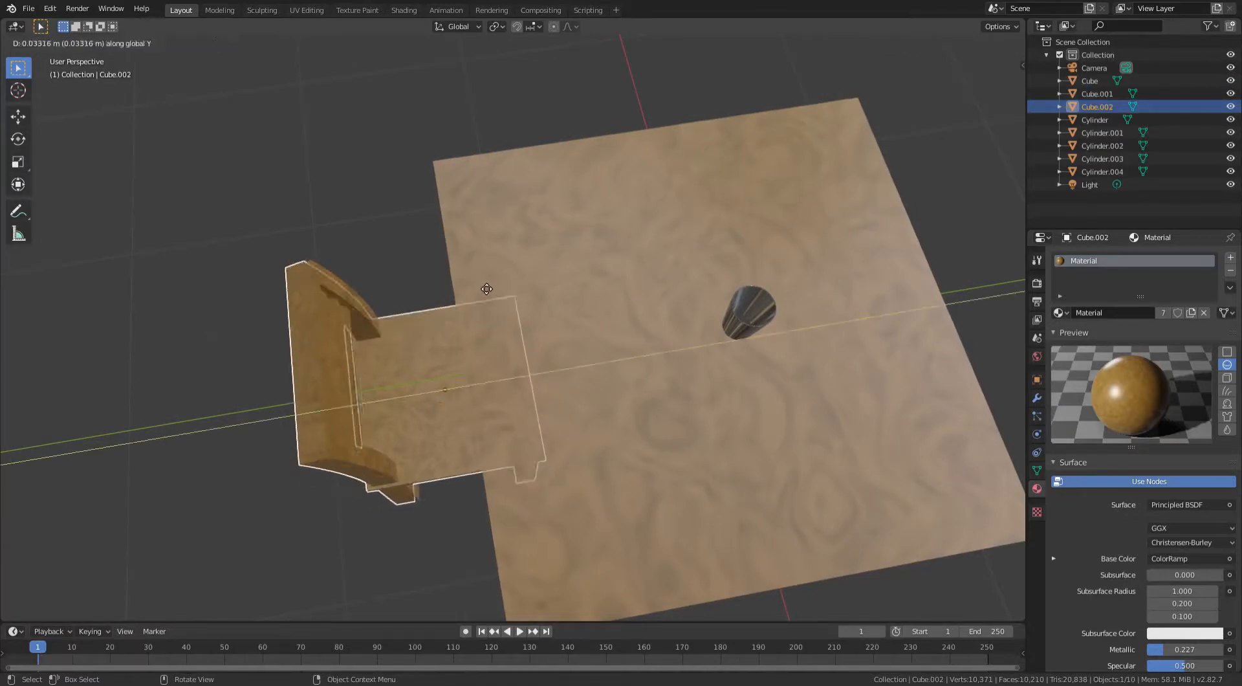
pyautogui.click(151, 378)
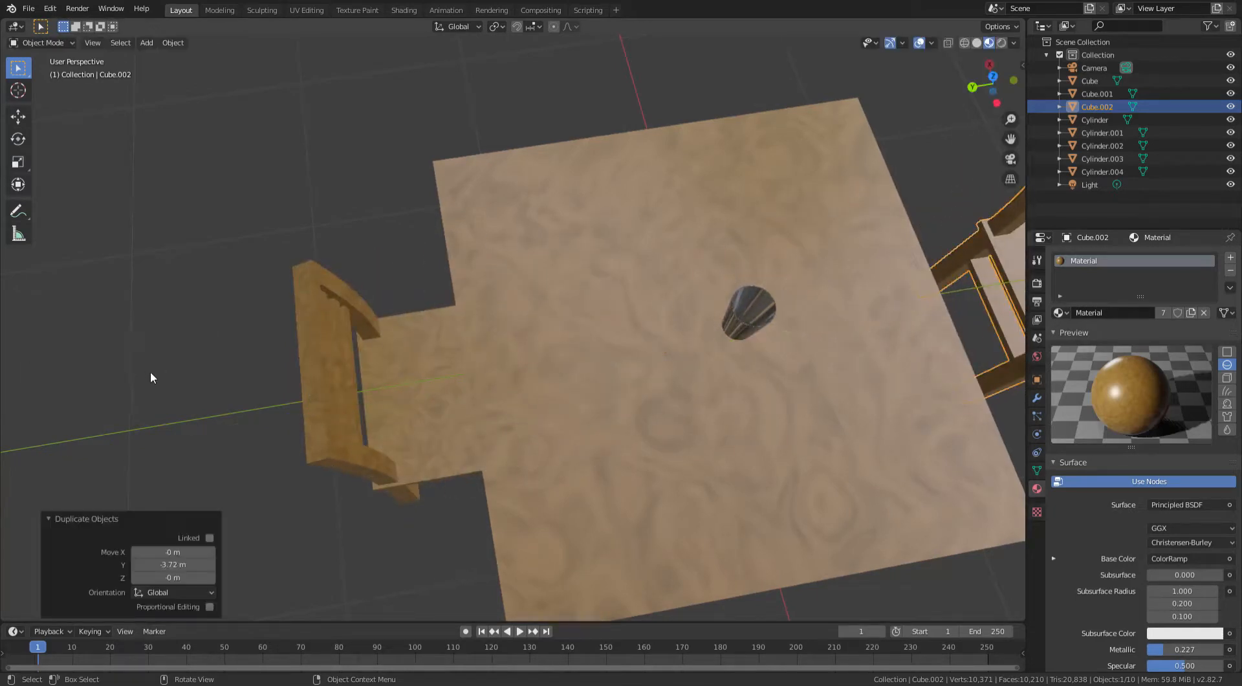
# - Rotate the duplicated chair about 166° around the Z axis to face the table
pyautogui.moveTo(151, 378); pyautogui.dragTo(696, 234, button='middle')
pyautogui.scroll(2, 699, 335)
pyautogui.scroll(1, 700, 328)
pyautogui.scroll(-3, 705, 325)
pyautogui.press('r')
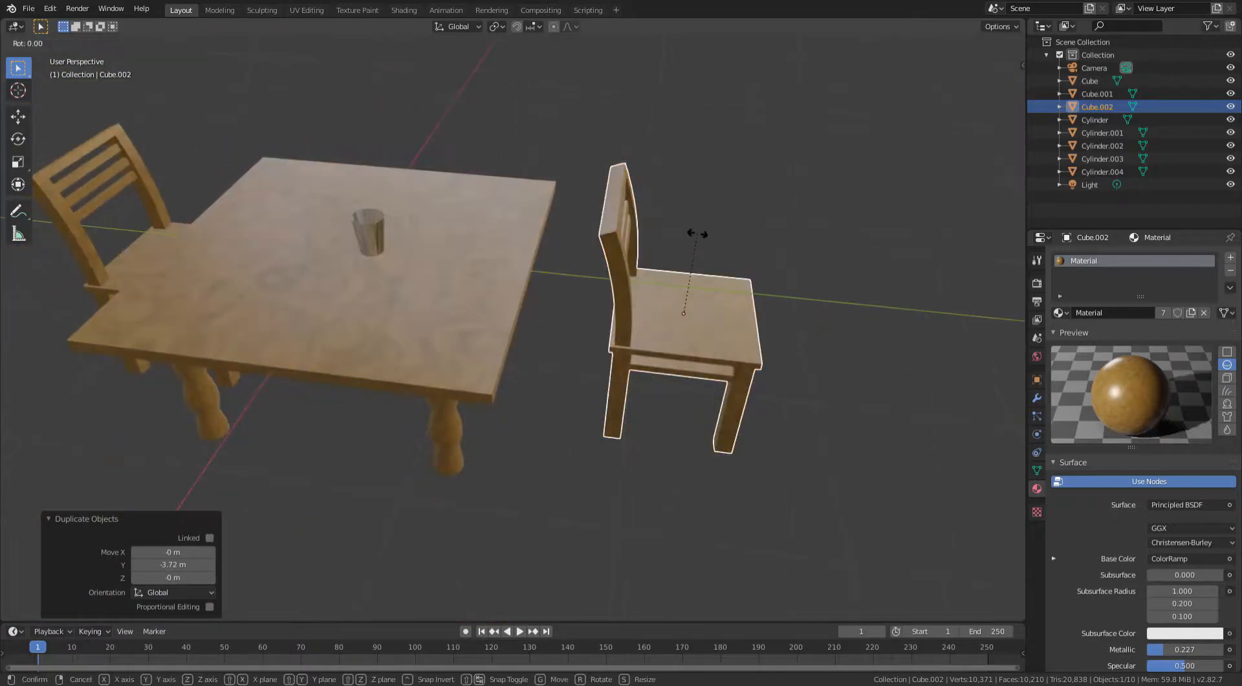
pyautogui.press('z')
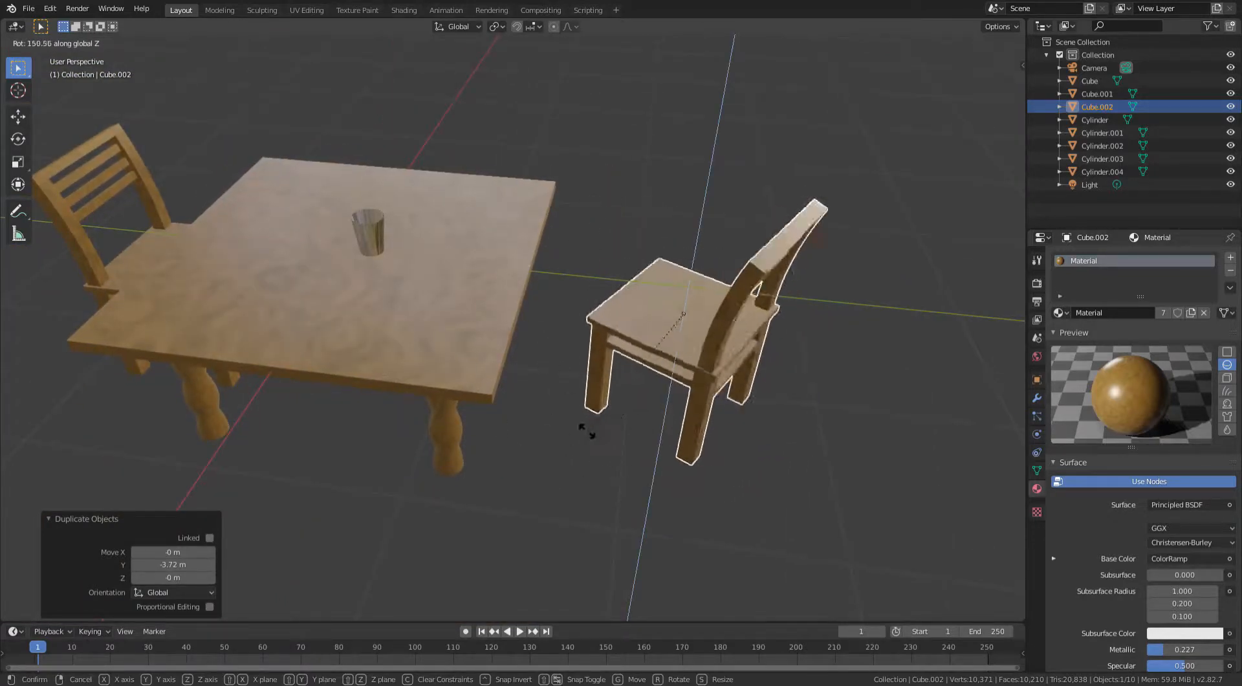
pyautogui.click(622, 453)
# - Move the duplicated chair along the Y axis closer to the table
pyautogui.press('g')
pyautogui.press('y')
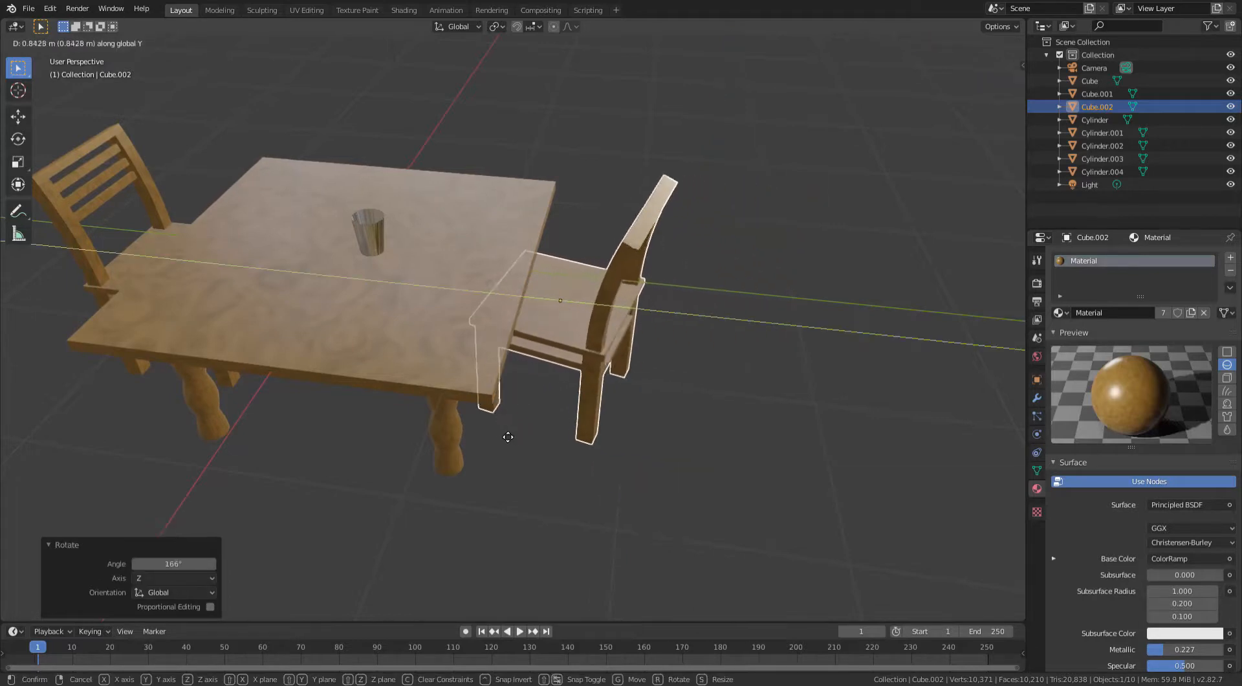
pyautogui.click(501, 434)
# - Select the original chair and rotate it slightly around the Z axis to straighten it
pyautogui.moveTo(763, 395); pyautogui.dragTo(486, 262, button='middle')
pyautogui.click(488, 277)
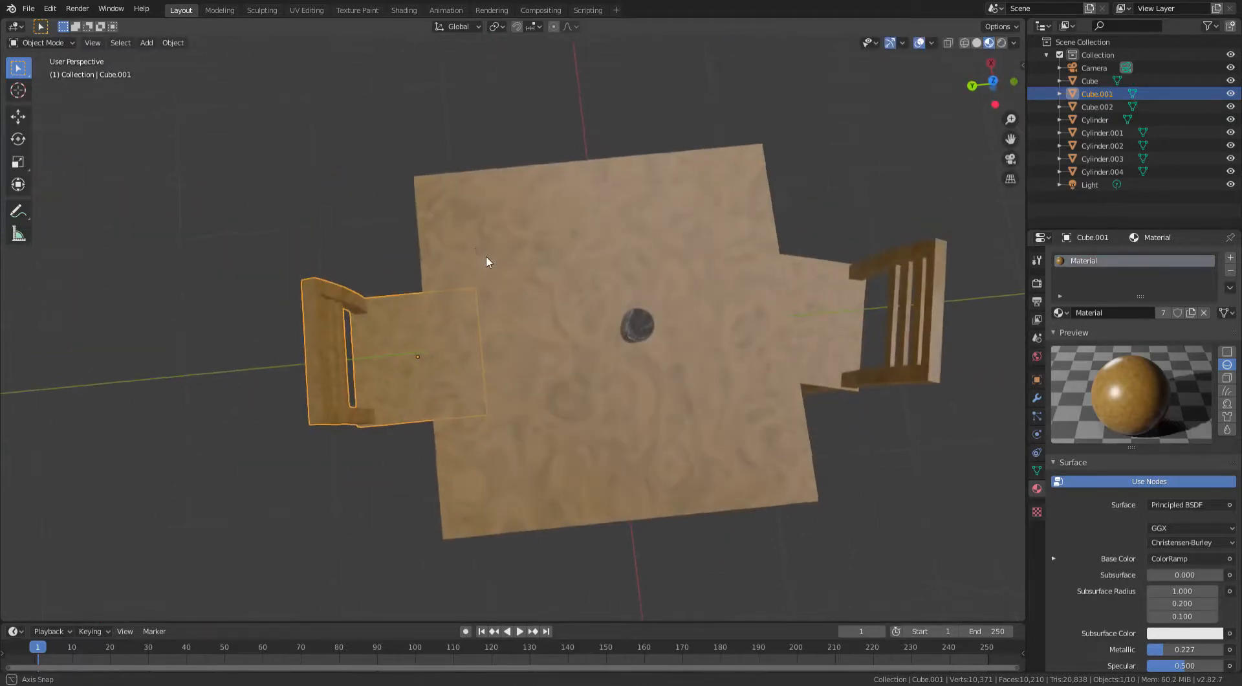
pyautogui.press('r')
pyautogui.press('z')
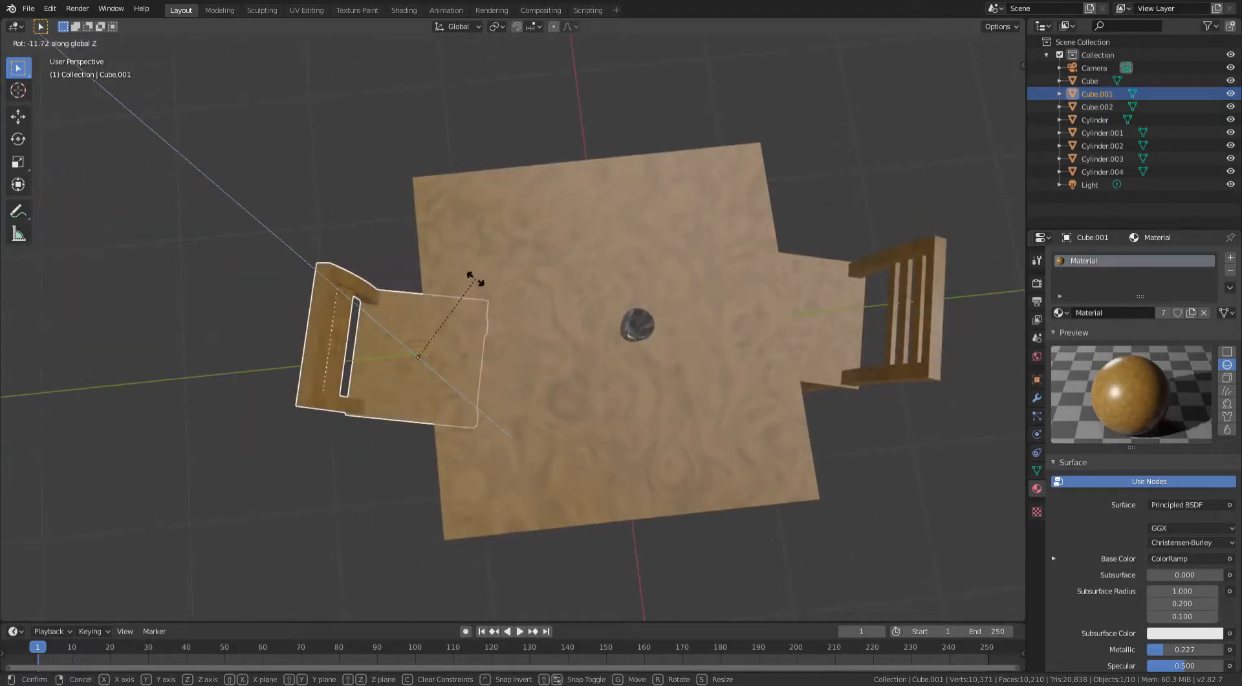
pyautogui.click(461, 278)
# - Select the cup and move it across the tabletop, locked off the Z axis, toward the first chair
pyautogui.moveTo(366, 247); pyautogui.dragTo(553, 324, button='middle')
pyautogui.scroll(5, 552, 325)
pyautogui.click(718, 282)
pyautogui.moveTo(718, 282); pyautogui.dragTo(535, 380, button='middle')
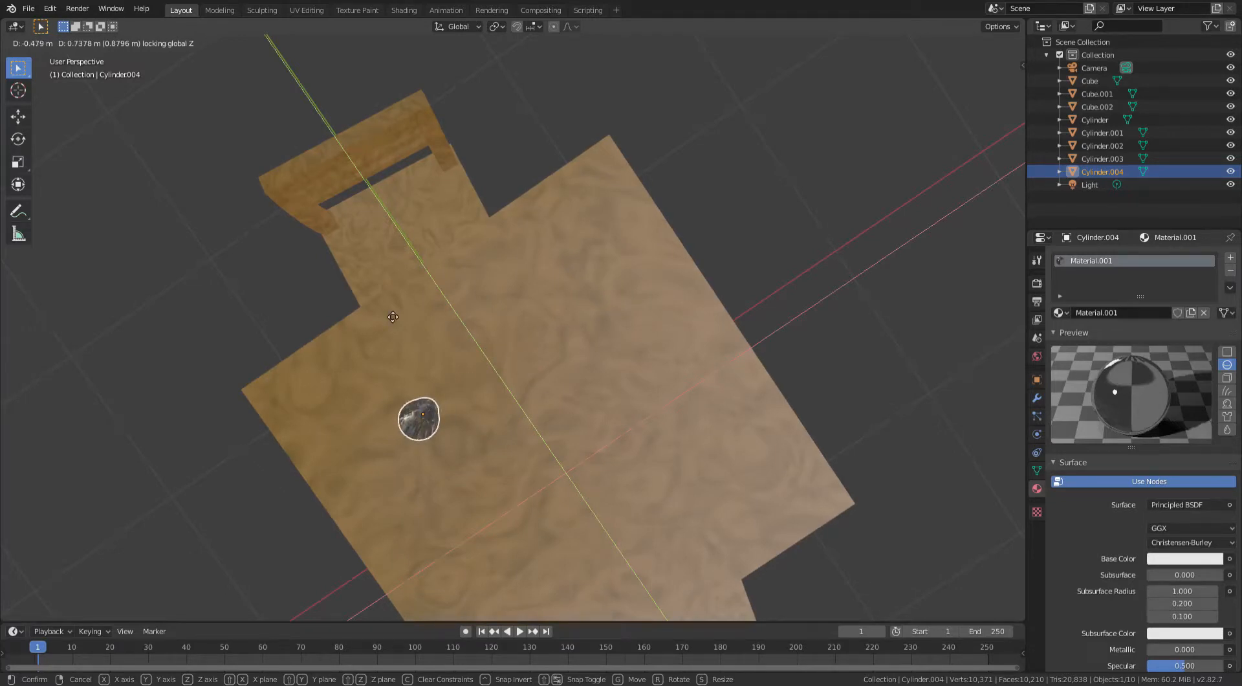
pyautogui.click(372, 267)
# - Duplicate the cup and move the copy across the tabletop to the other chair's side
pyautogui.moveTo(343, 297); pyautogui.dragTo(417, 273, button='middle')
pyautogui.hotkey('shift', 'd')
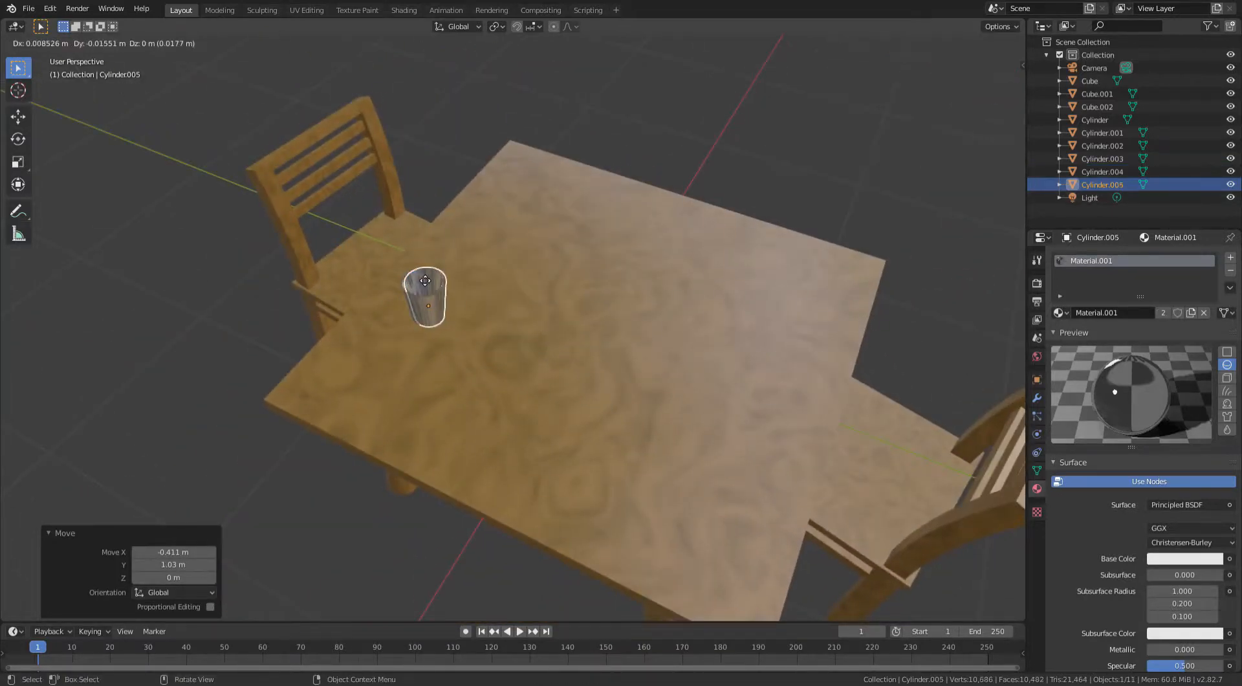
pyautogui.hotkey('shift', 'z')
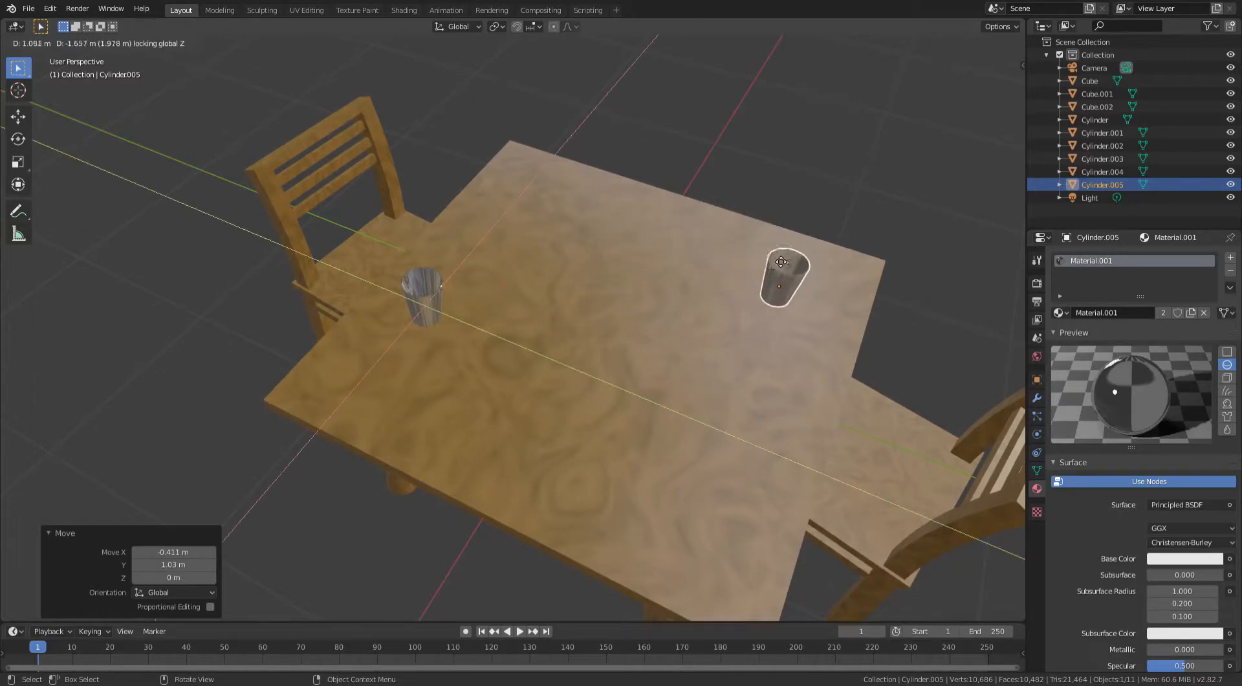
pyautogui.click(797, 309)
# - Deselect everything and save the scene as a new file
pyautogui.click(821, 180)
pyautogui.scroll(-2, 602, 236)
pyautogui.moveTo(594, 246); pyautogui.dragTo(525, 263, button='middle')
pyautogui.scroll(3, 668, 257)
pyautogui.scroll(-3, 667, 257)
pyautogui.scroll(-2, 651, 318)
pyautogui.scroll(2, 455, 282)
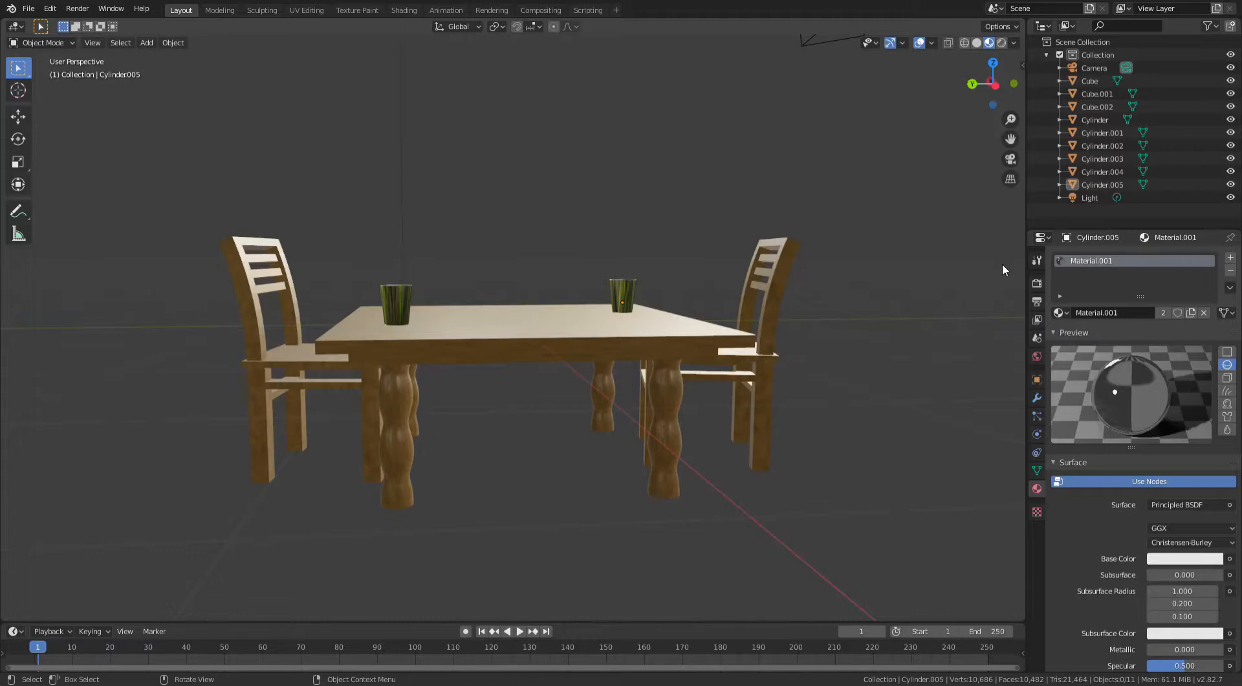
pyautogui.click(29, 8)
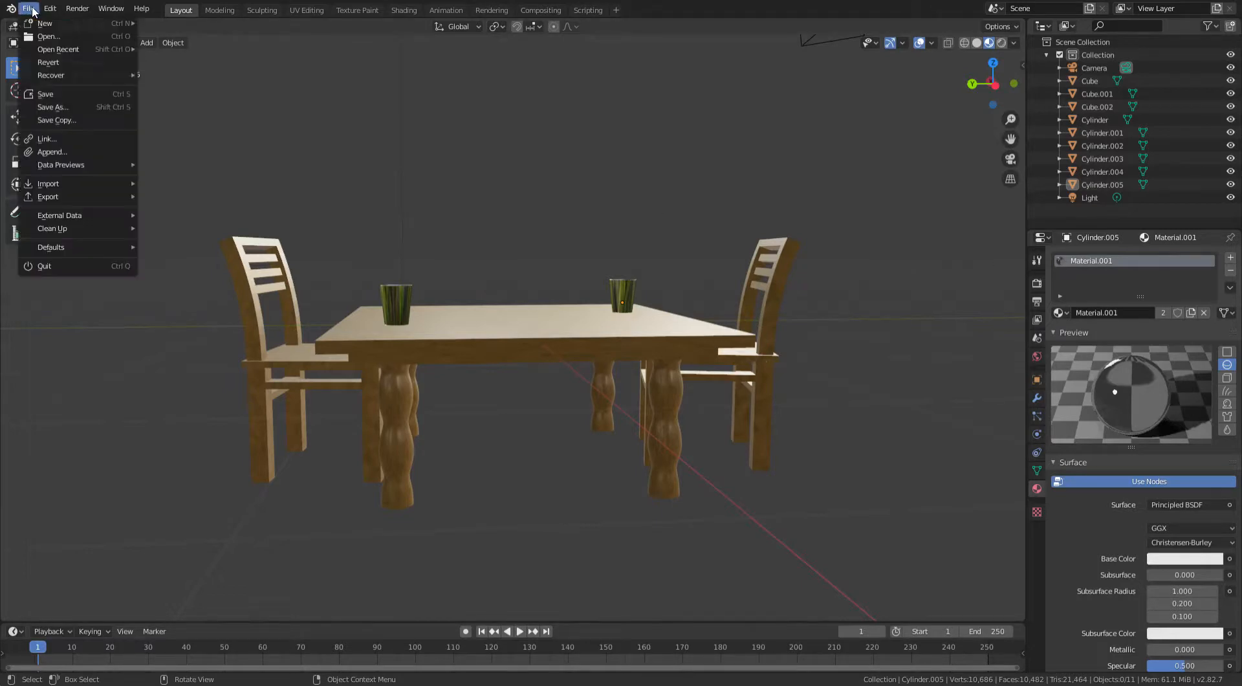
pyautogui.click(63, 108)
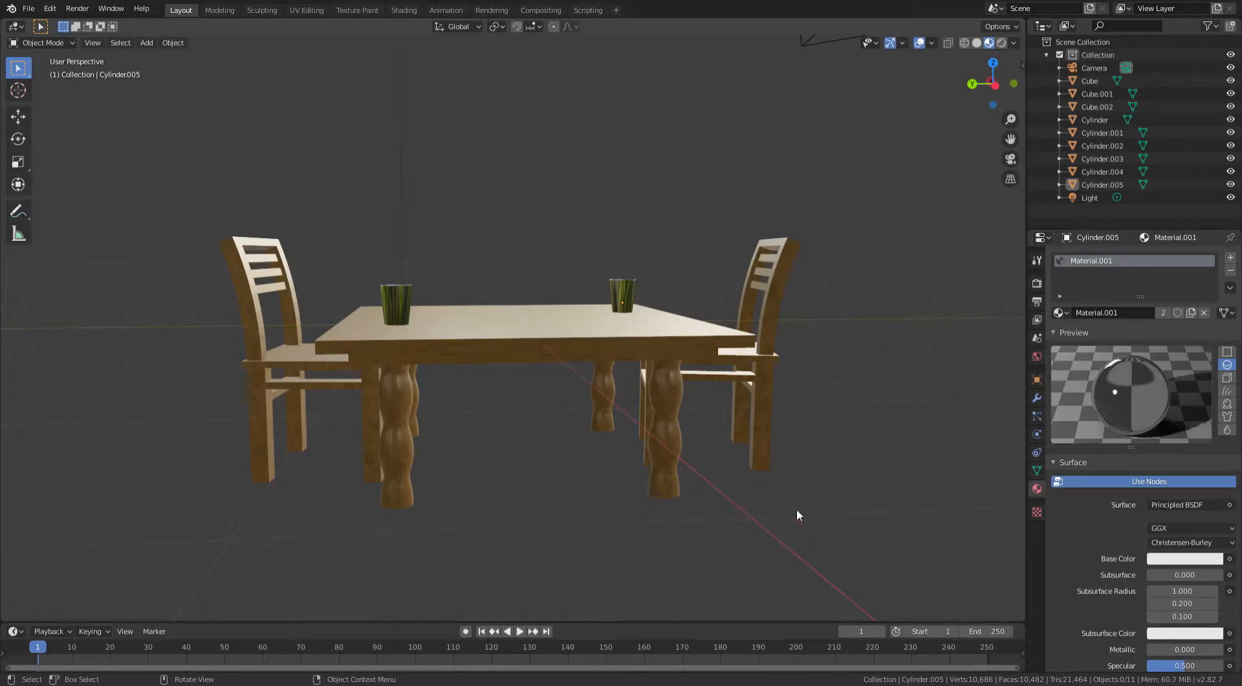
# - Orbit and zoom around the scene to inspect the table, chairs and cups
pyautogui.moveTo(797, 509); pyautogui.dragTo(216, 331, button='middle')
pyautogui.scroll(-3, 419, 282)
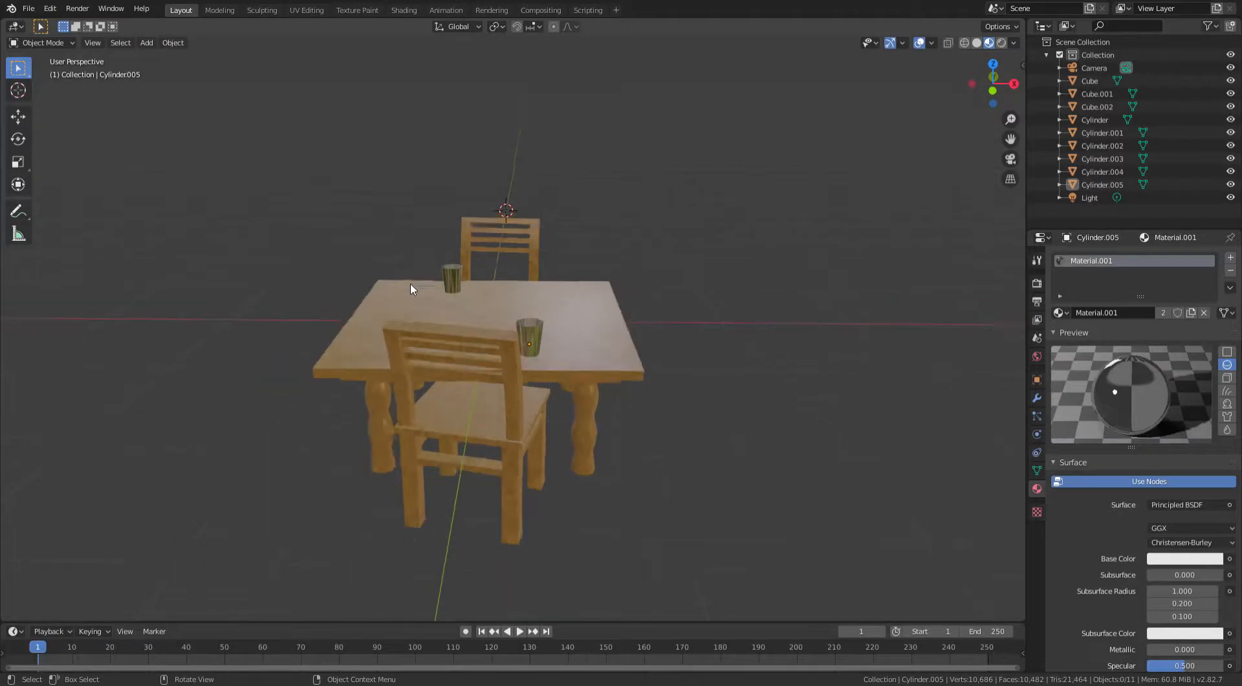
pyautogui.moveTo(410, 284); pyautogui.dragTo(587, 300, button='middle')
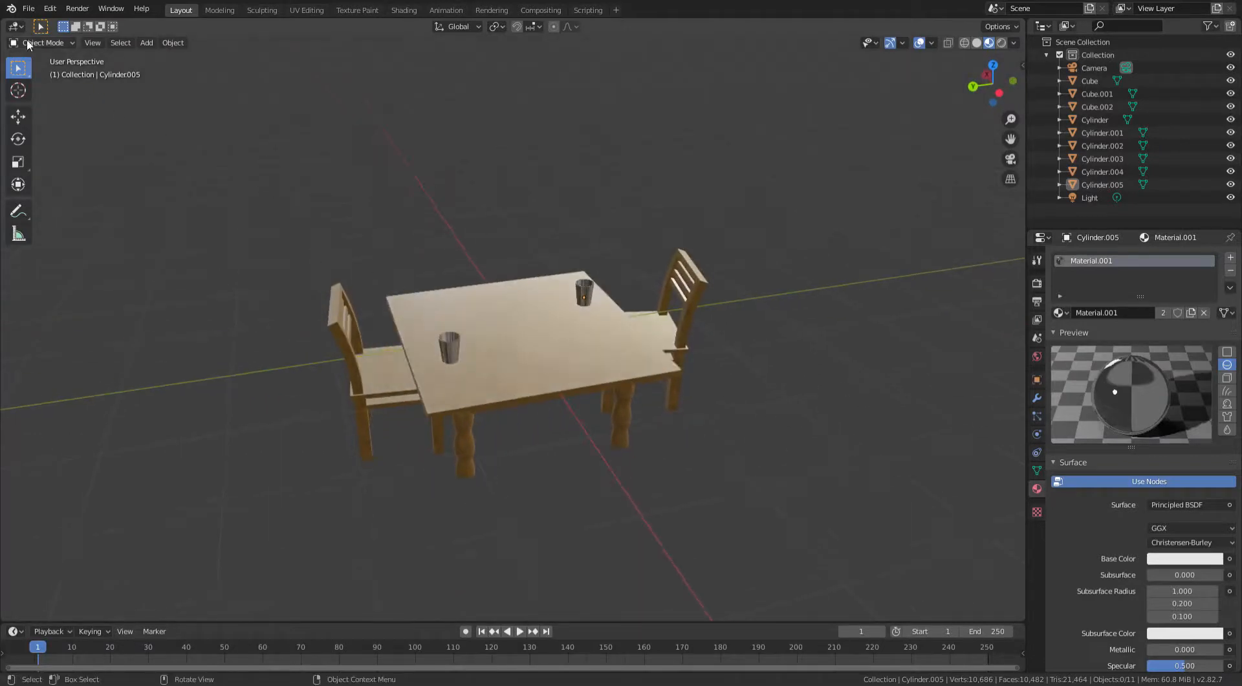
pyautogui.scroll(3, 410, 272)
pyautogui.moveTo(410, 272); pyautogui.dragTo(610, 263, button='middle')
pyautogui.scroll(4, 610, 263)
pyautogui.moveTo(572, 344); pyautogui.dragTo(364, 192, button='middle')
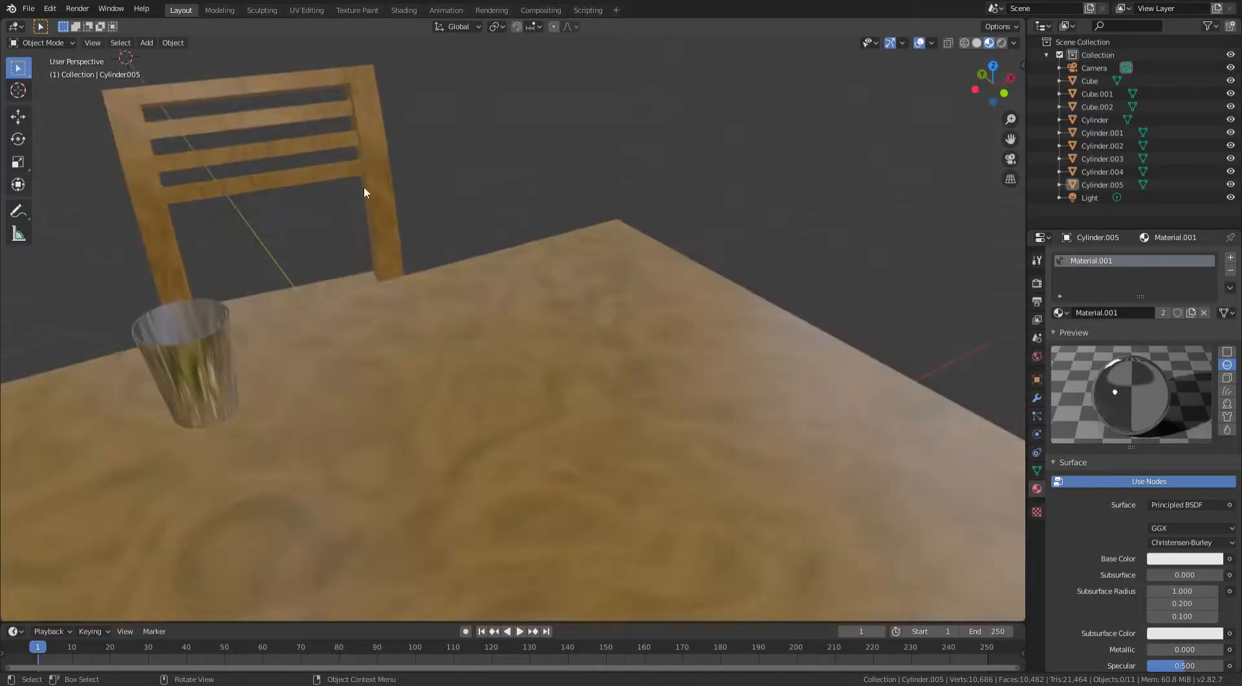
pyautogui.scroll(-4, 394, 257)
pyautogui.moveTo(393, 258)
pyautogui.mouseDown(button='middle')
pyautogui.moveTo(457, 253)
pyautogui.moveTo(486, 269)
pyautogui.moveTo(516, 239)
pyautogui.moveTo(391, 243)
pyautogui.mouseUp(button='middle')
pyautogui.scroll(-6, 391, 244)
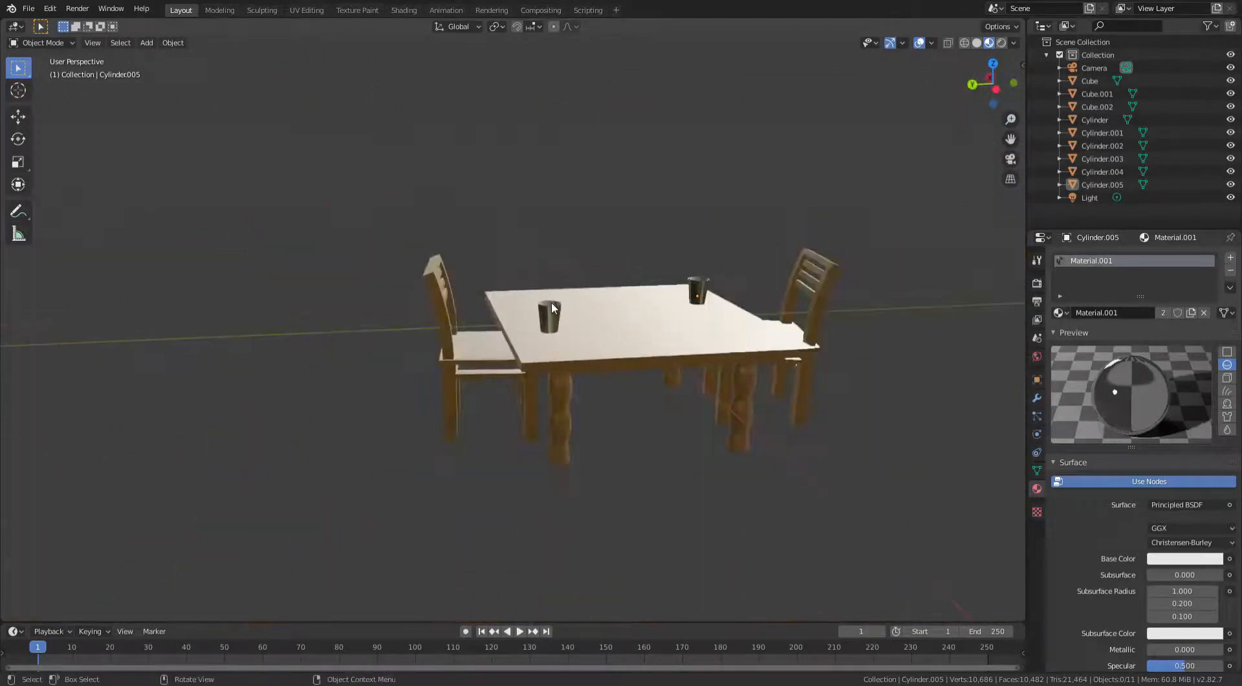
pyautogui.moveTo(551, 305); pyautogui.dragTo(238, 120, button='middle')
pyautogui.moveTo(421, 285); pyautogui.dragTo(779, 202, button='middle')
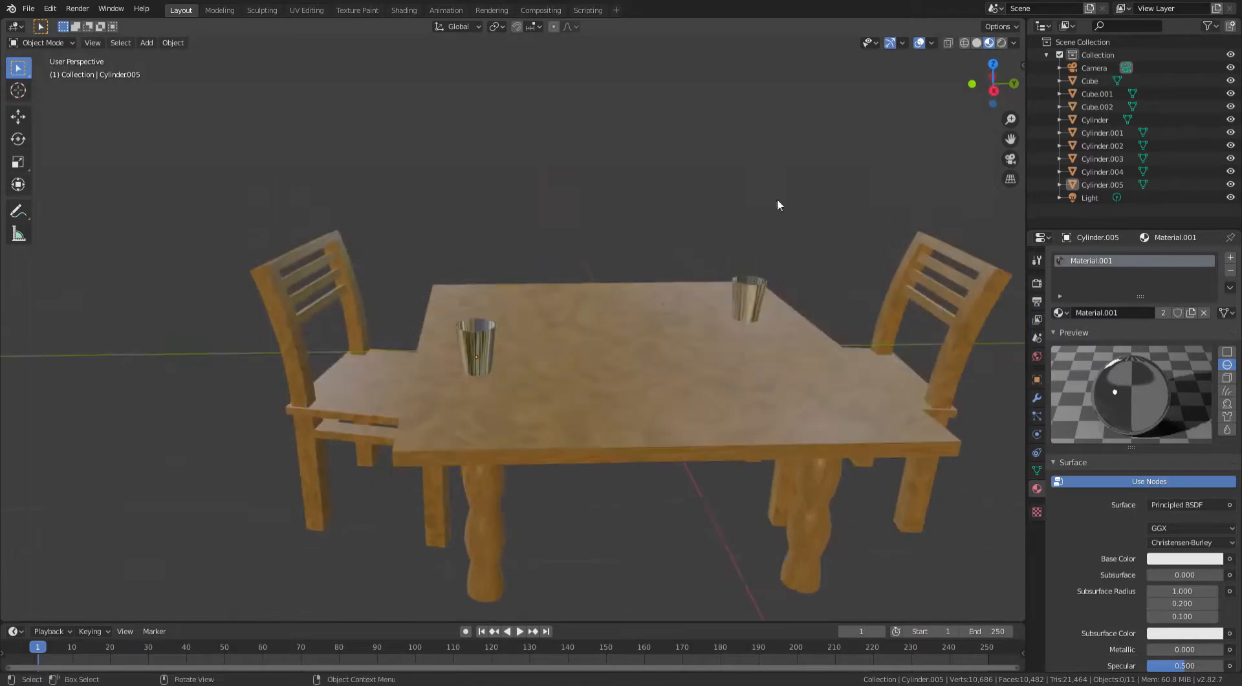